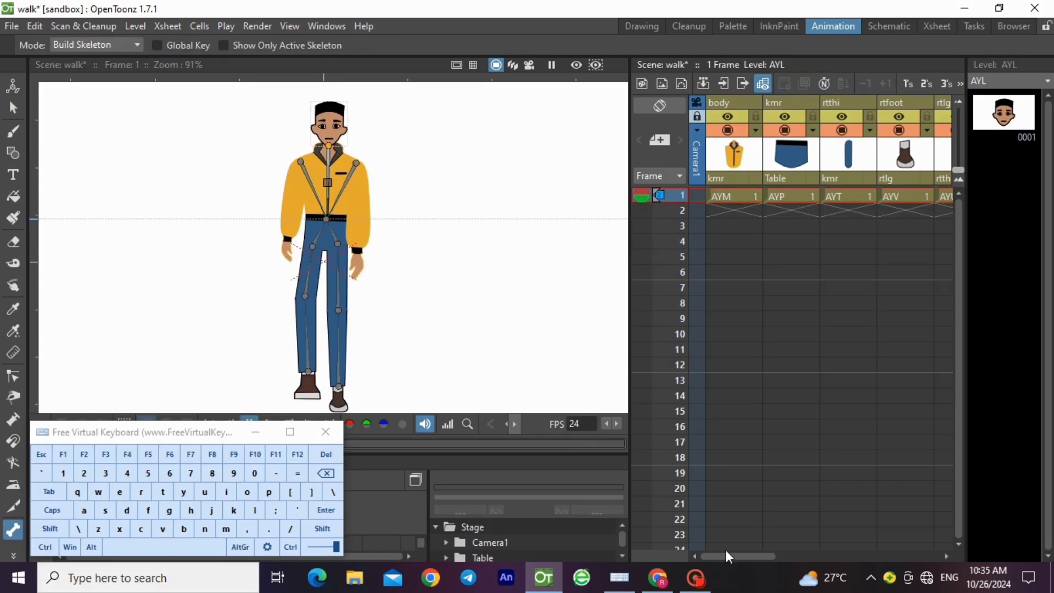
Step: Extend the body and kmr drawings from frame 1 through frame 20 in the Xsheet
left_click_drag(729, 555, 713, 568)
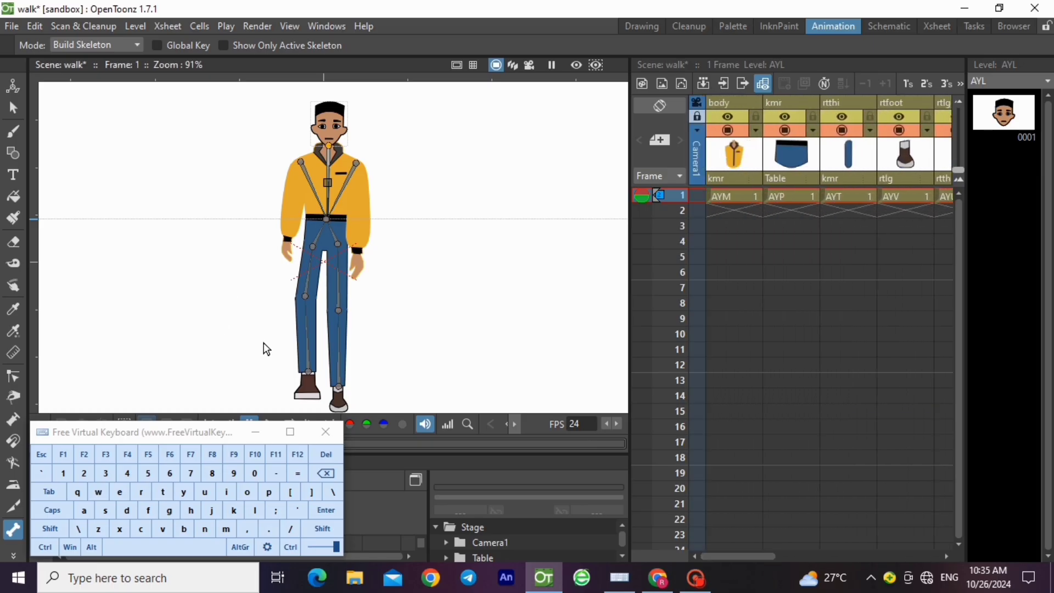
left_click(737, 197)
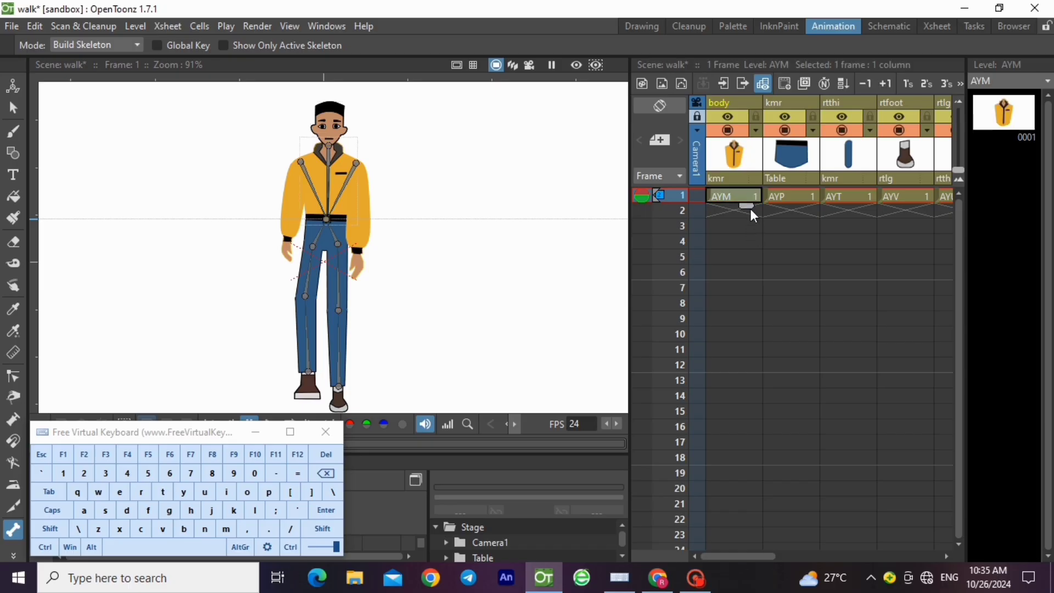
left_click_drag(747, 206, 736, 444)
left_click(793, 197)
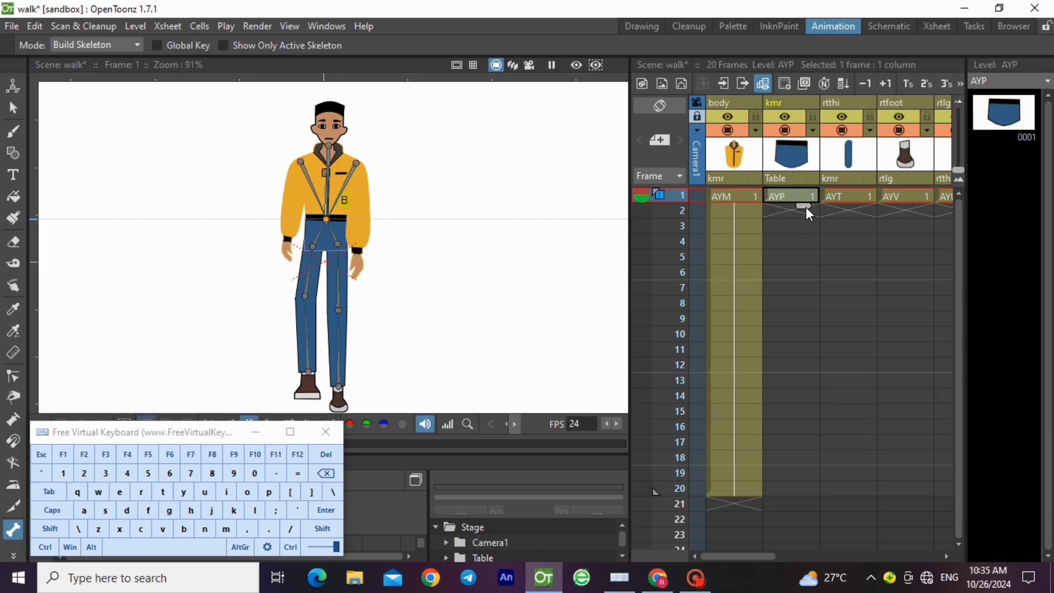
left_click_drag(805, 206, 805, 497)
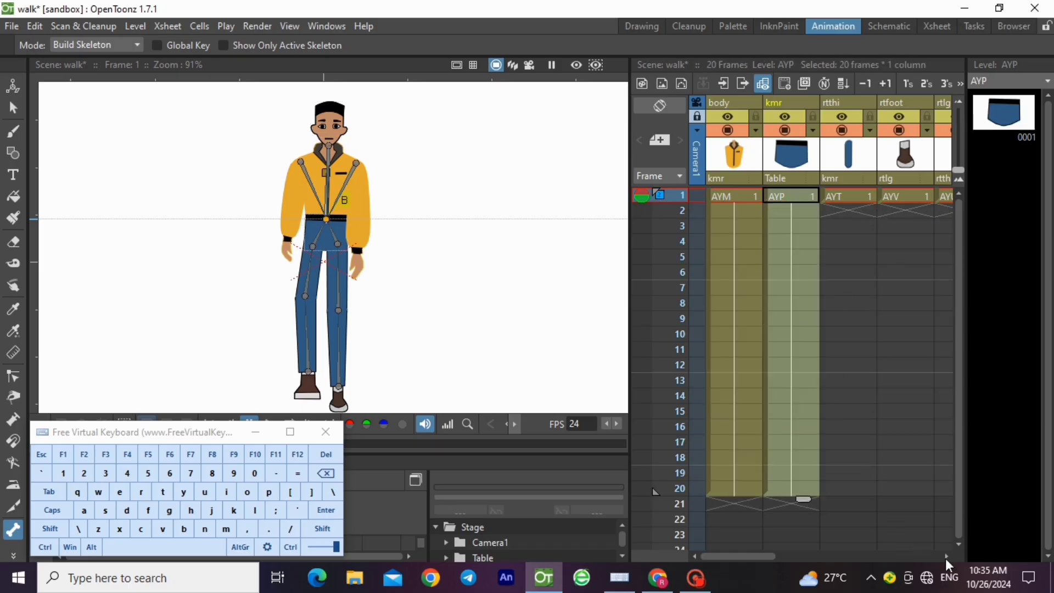
Step: Extend the face drawing through frame 20 in its Xsheet column
left_click_drag(945, 558, 942, 556)
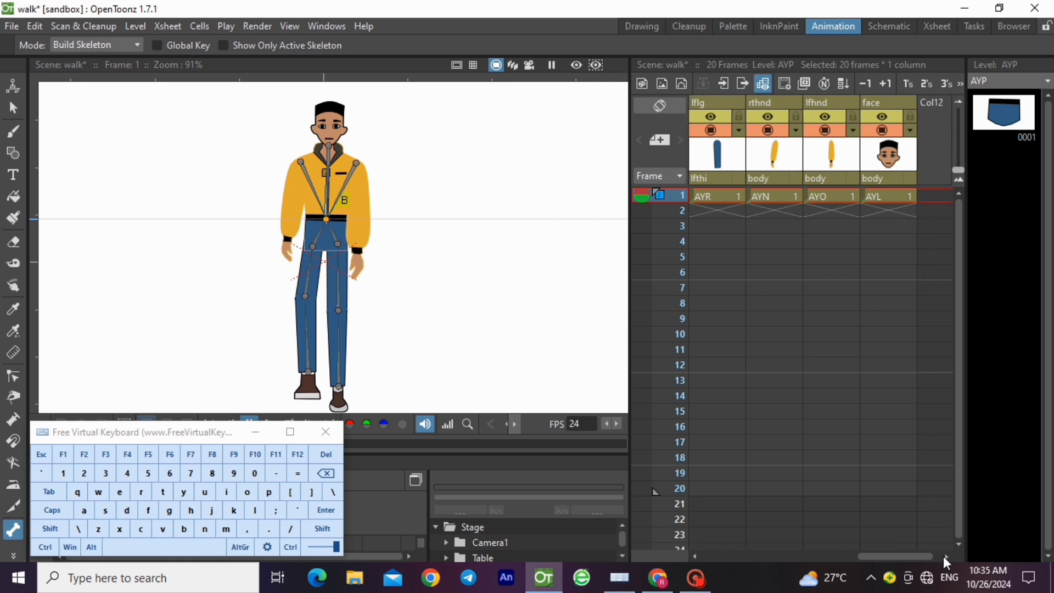
left_click(943, 555)
left_click(891, 199)
left_click_drag(884, 205, 877, 508)
Step: Activate the Selection tool and display the rtfoot column's available foot drawings from frame 1
left_click_drag(889, 555, 726, 558)
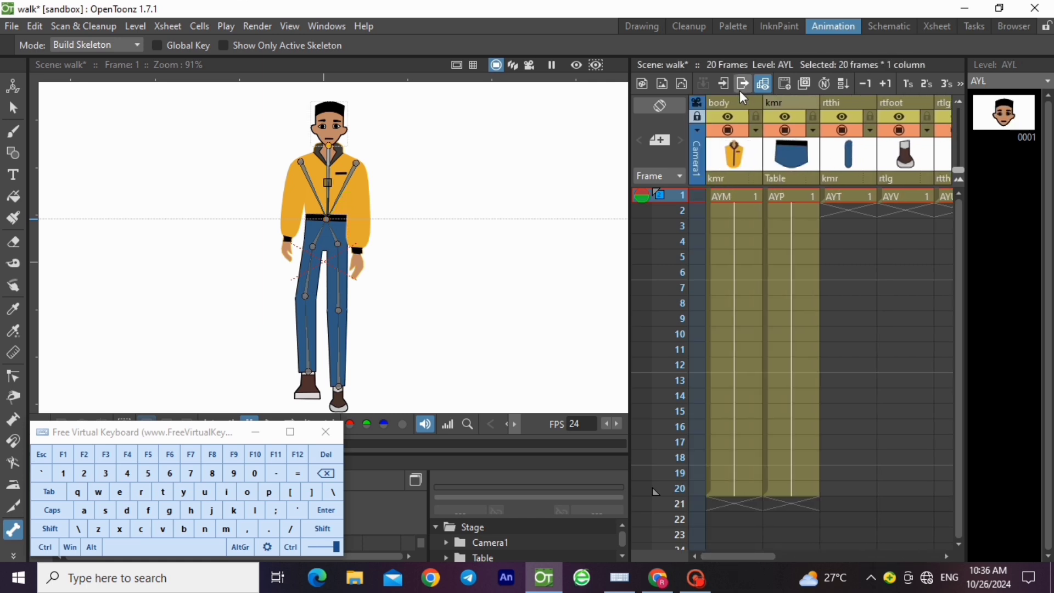
left_click(854, 190)
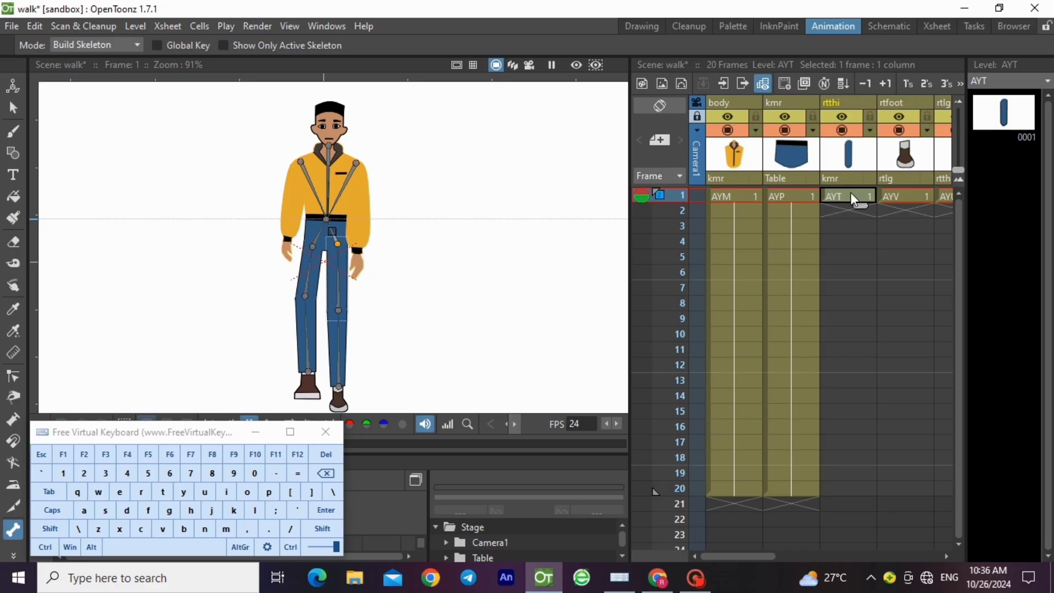
left_click(13, 108)
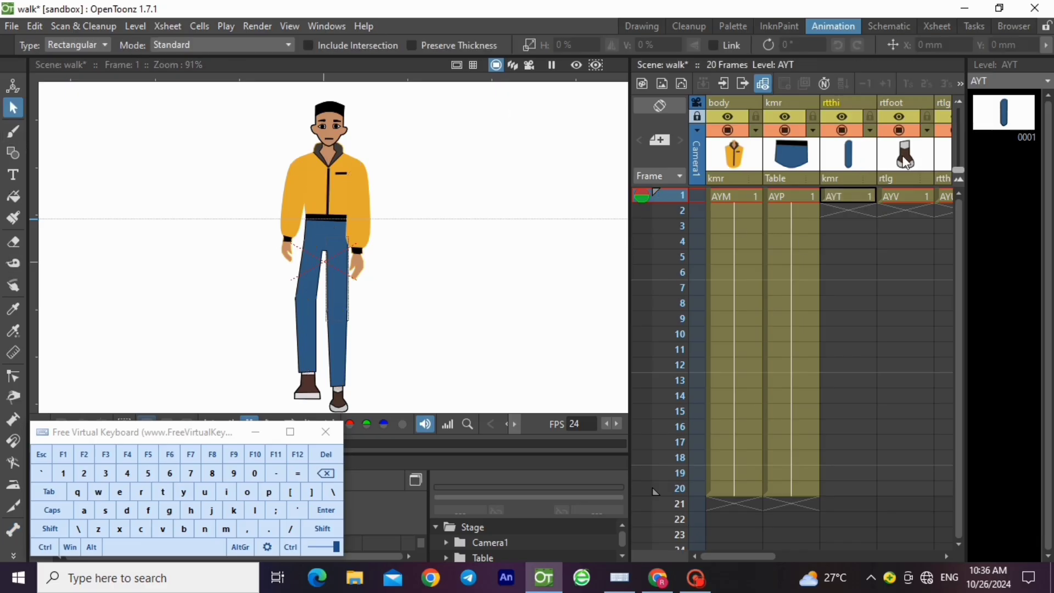
left_click(845, 193)
left_click(915, 198)
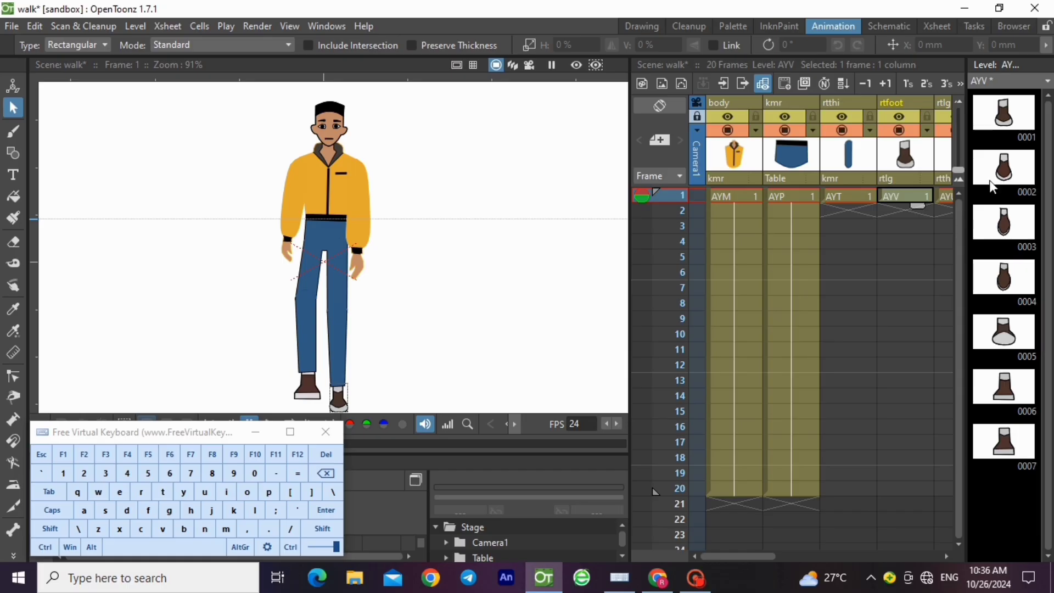
Step: Copy drawing 0002 of the AYS foot level into frame 2 of the lffoot column
left_click(950, 558)
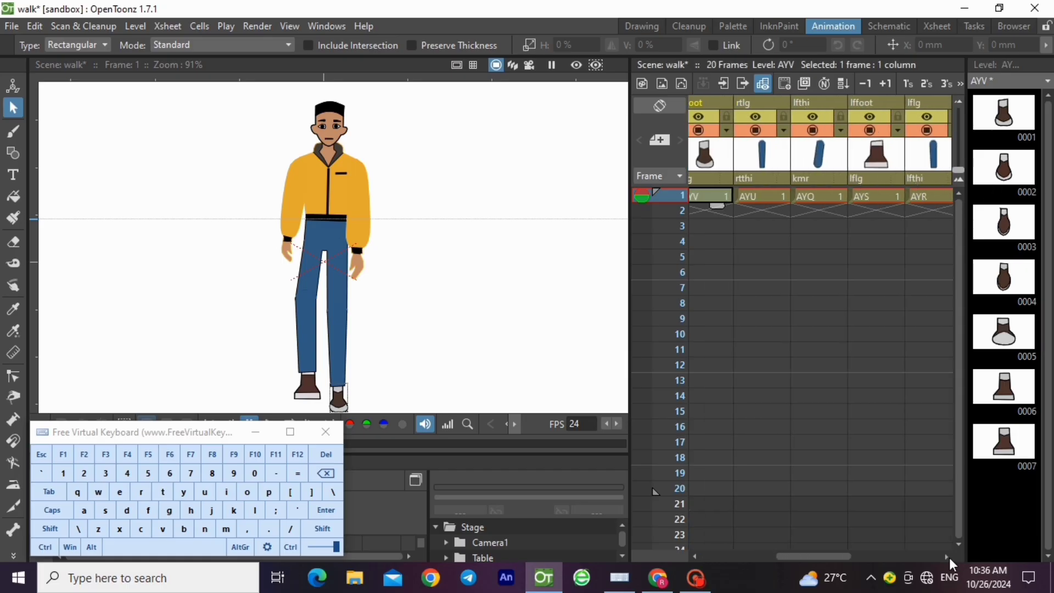
left_click(950, 557)
left_click(852, 198)
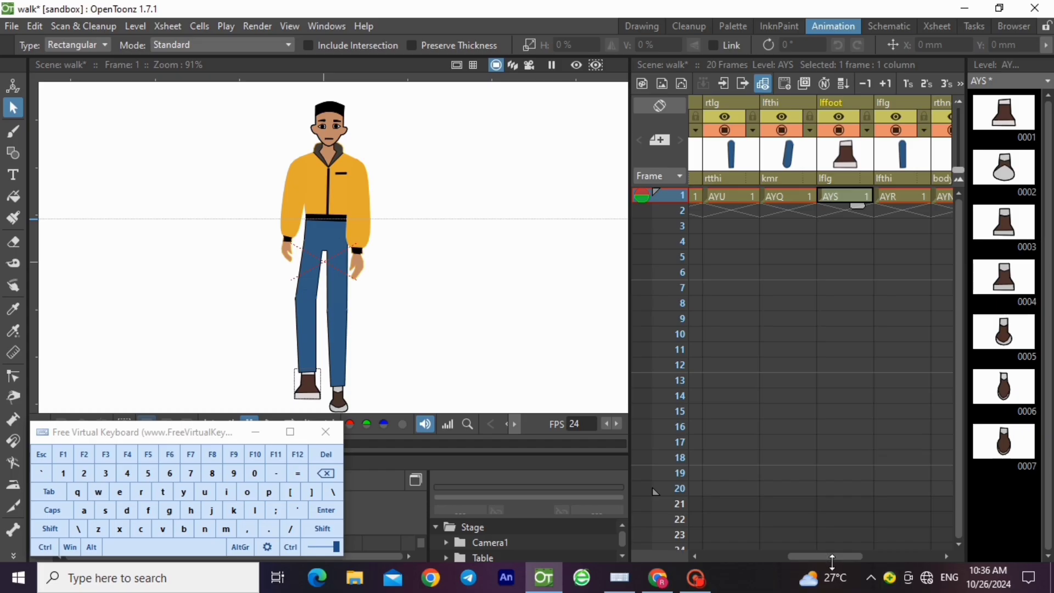
left_click(1009, 173)
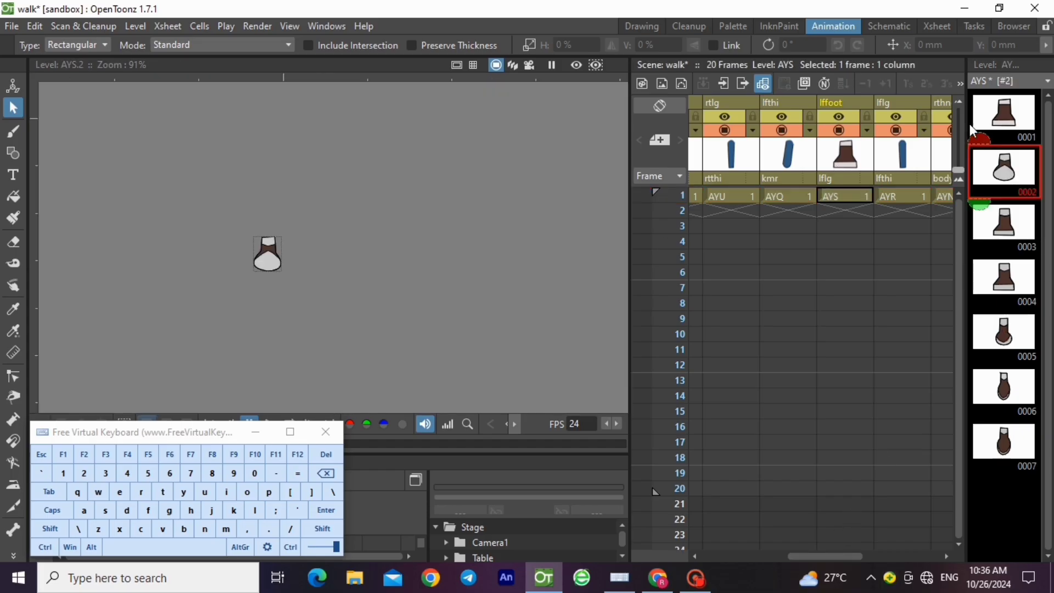
right_click(1010, 165)
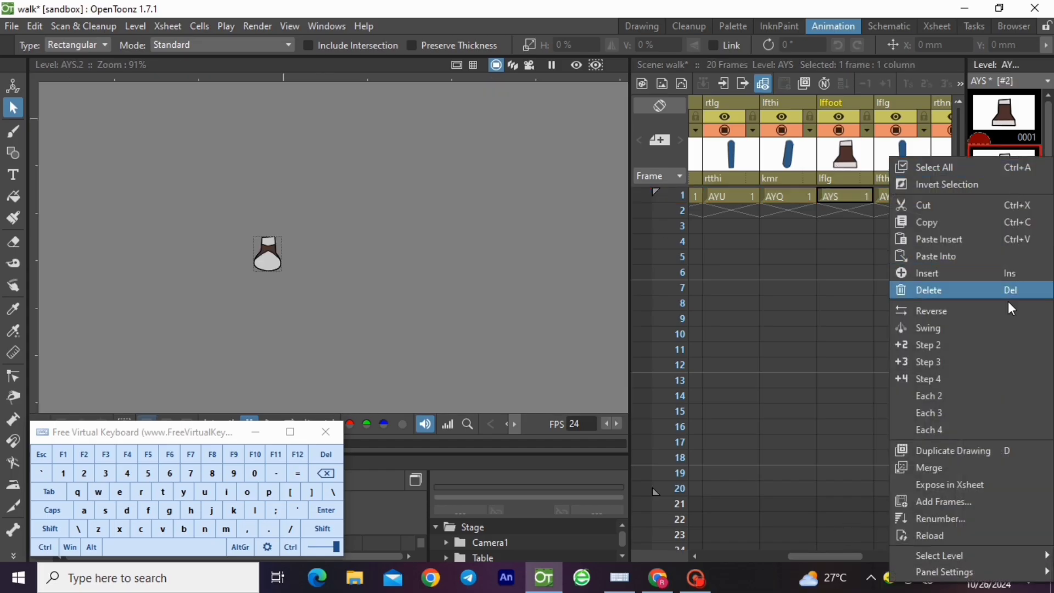
left_click(960, 223)
left_click(835, 211)
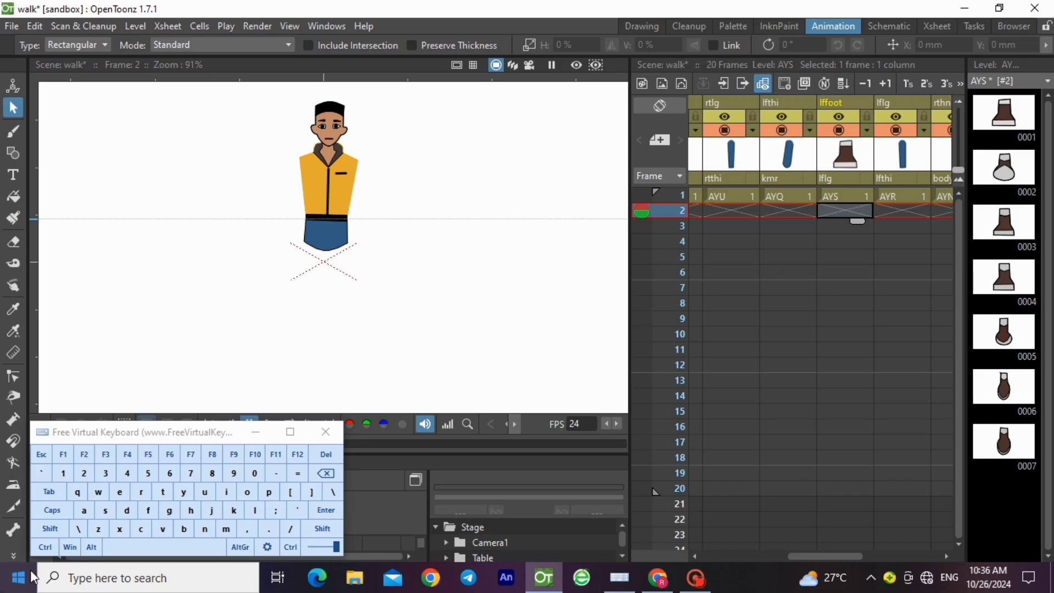
left_click(45, 546)
left_click(162, 528)
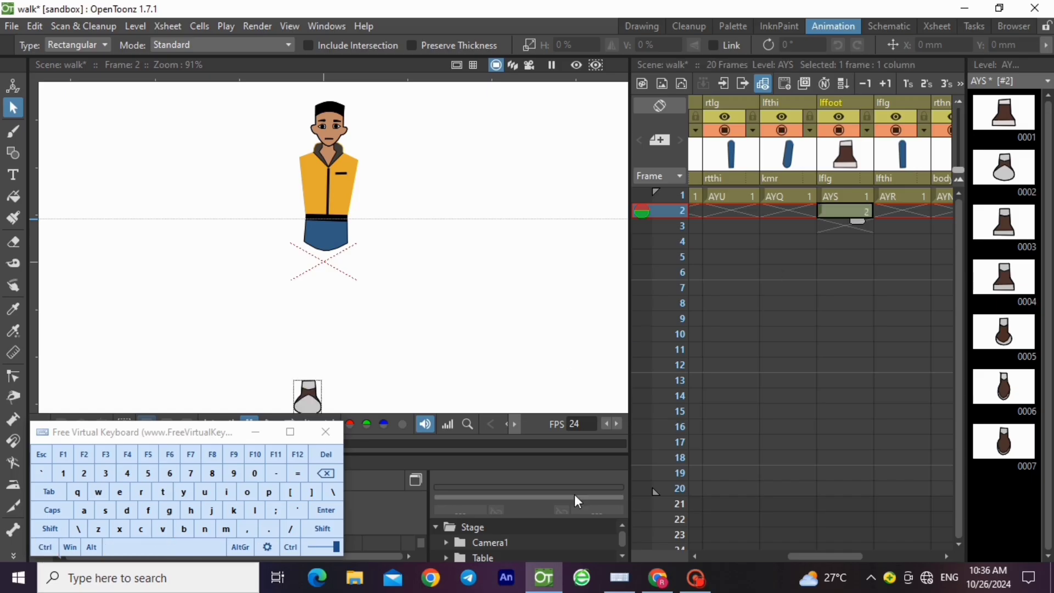
Step: Copy drawing 0002 of the AYV foot level into frame 2 of the rtfoot column
left_click_drag(830, 557, 767, 557)
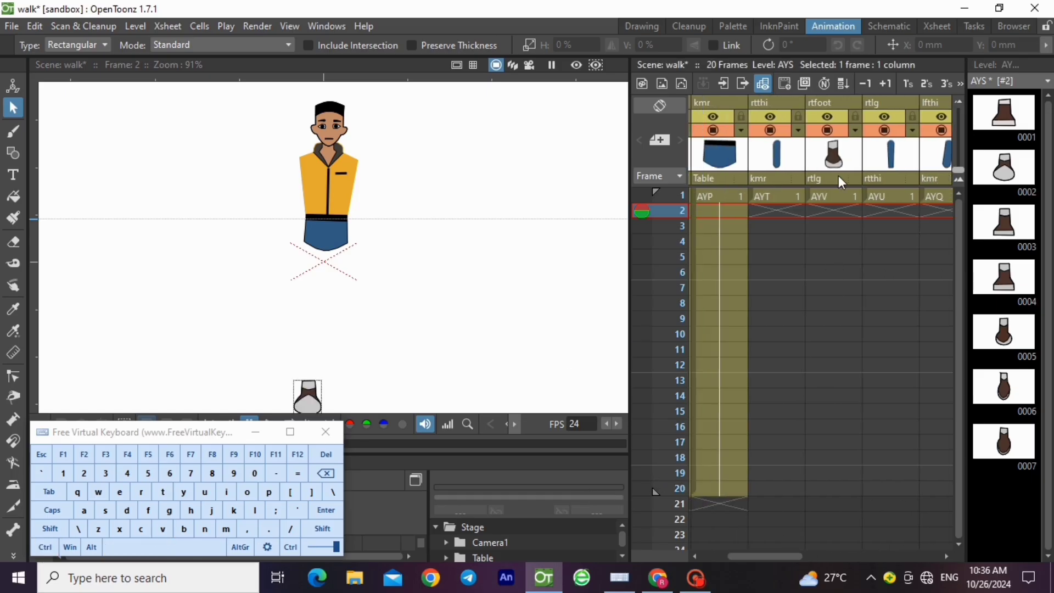
left_click(848, 196)
right_click(999, 166)
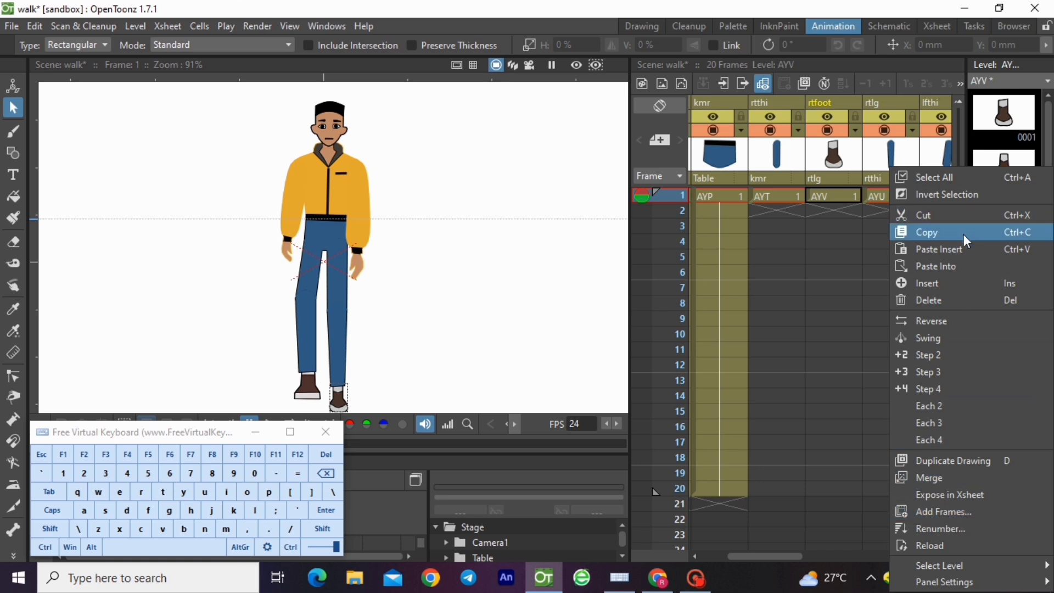
left_click(965, 235)
left_click(833, 211)
left_click(44, 548)
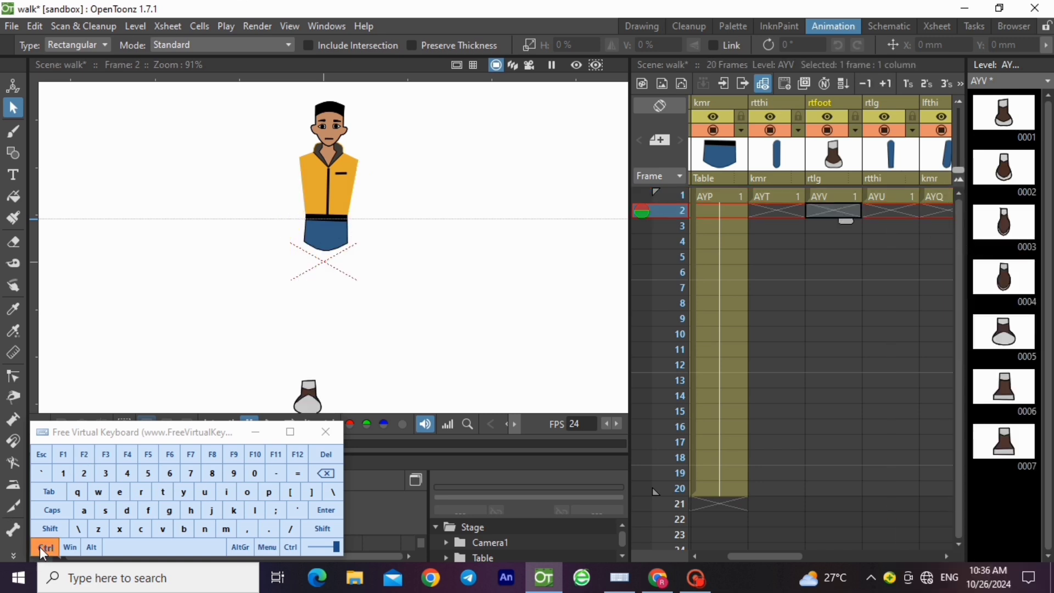
left_click(162, 529)
Step: Extend the rtthi and lfthi thigh drawings through frame 20
left_click(779, 195)
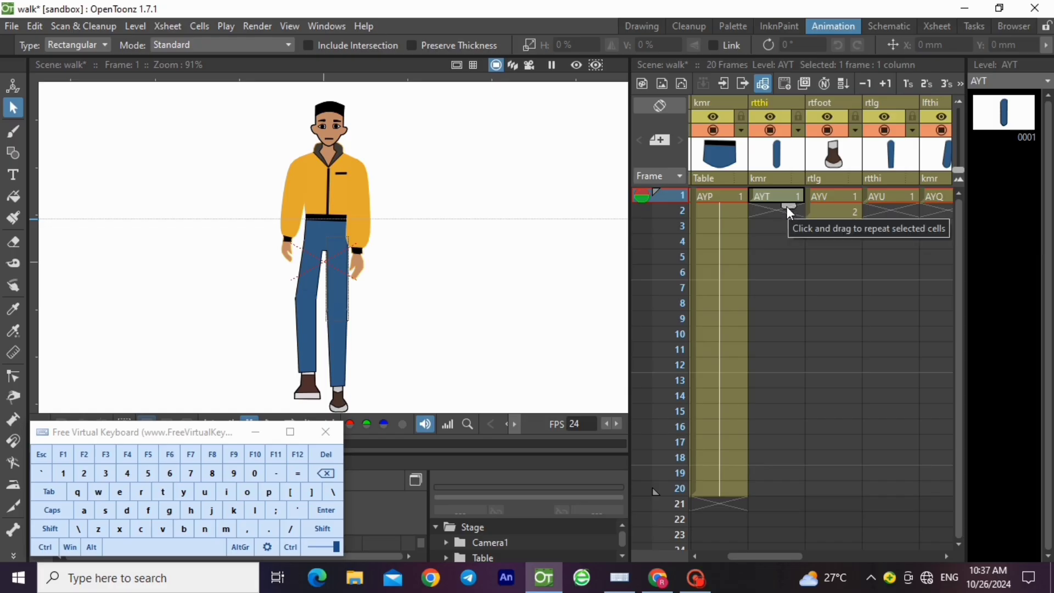
left_click_drag(785, 207, 786, 500)
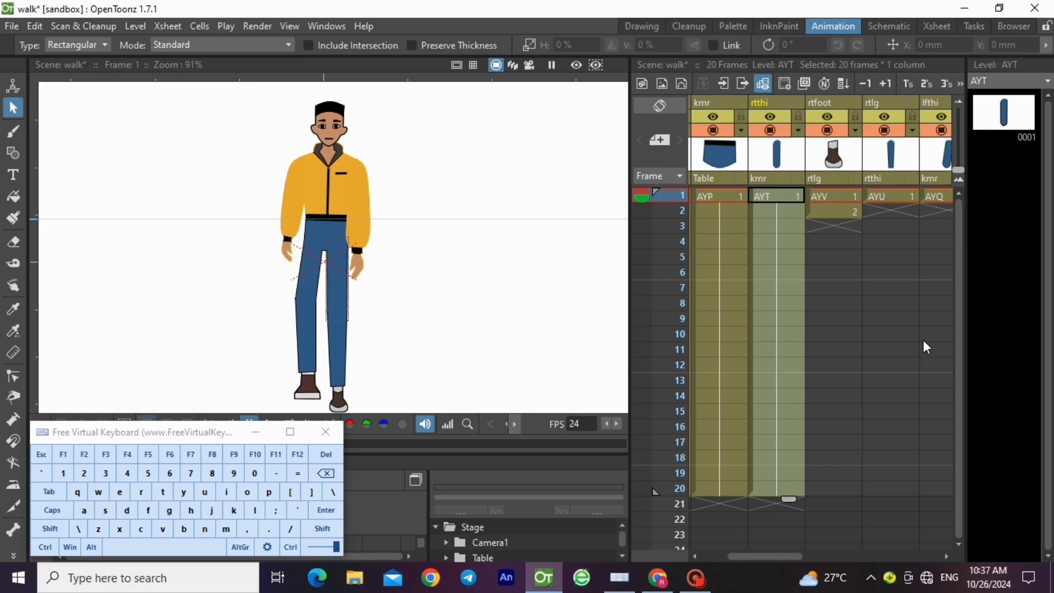
left_click(946, 556)
left_click(900, 196)
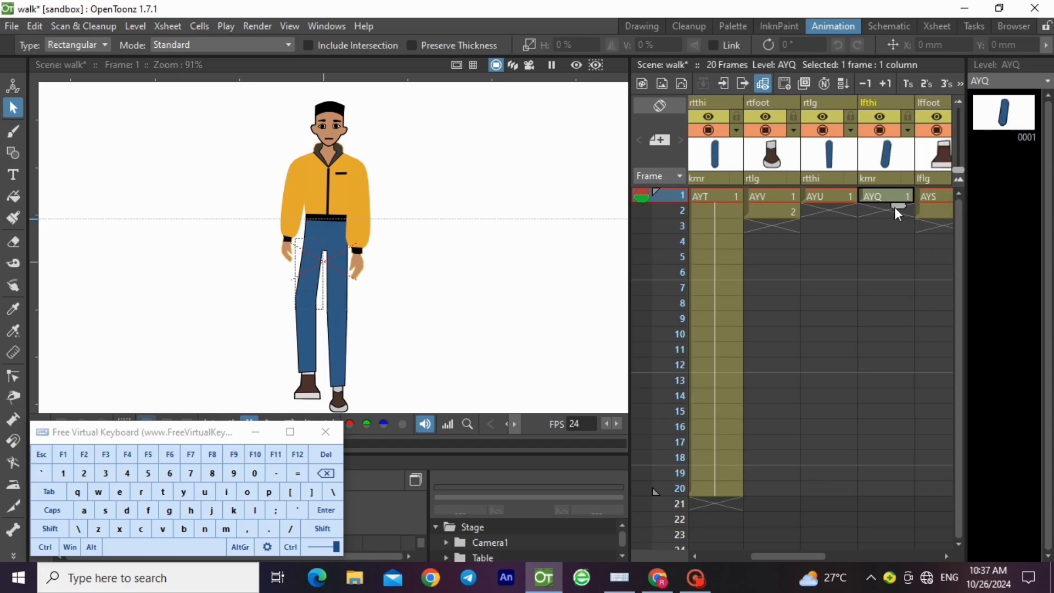
left_click_drag(895, 207, 899, 498)
Step: Select the lower leg shape in frame 1 of the rtlg column and copy it
left_click(776, 220)
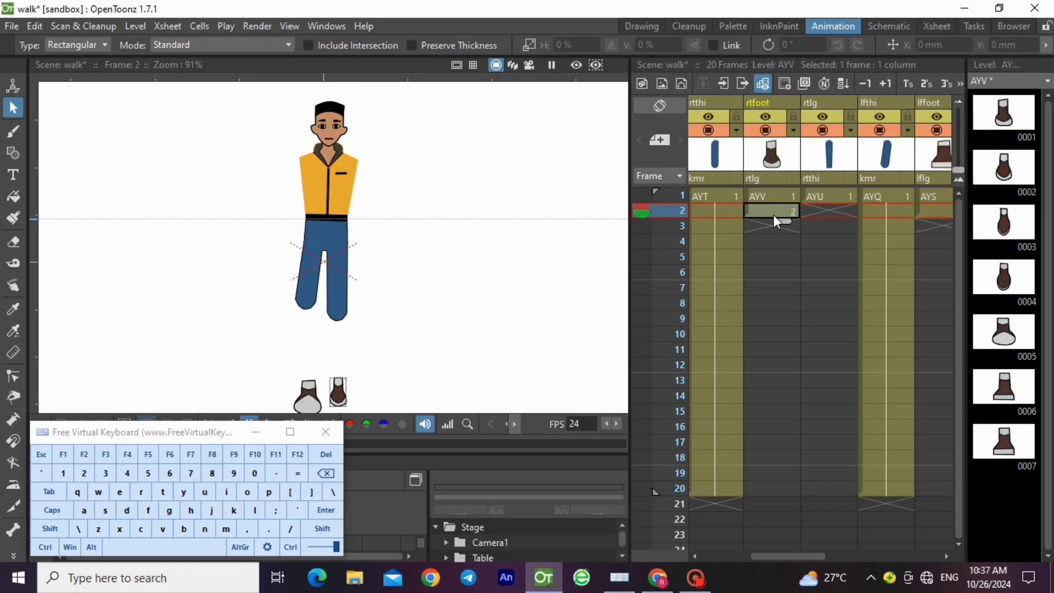
left_click(819, 190)
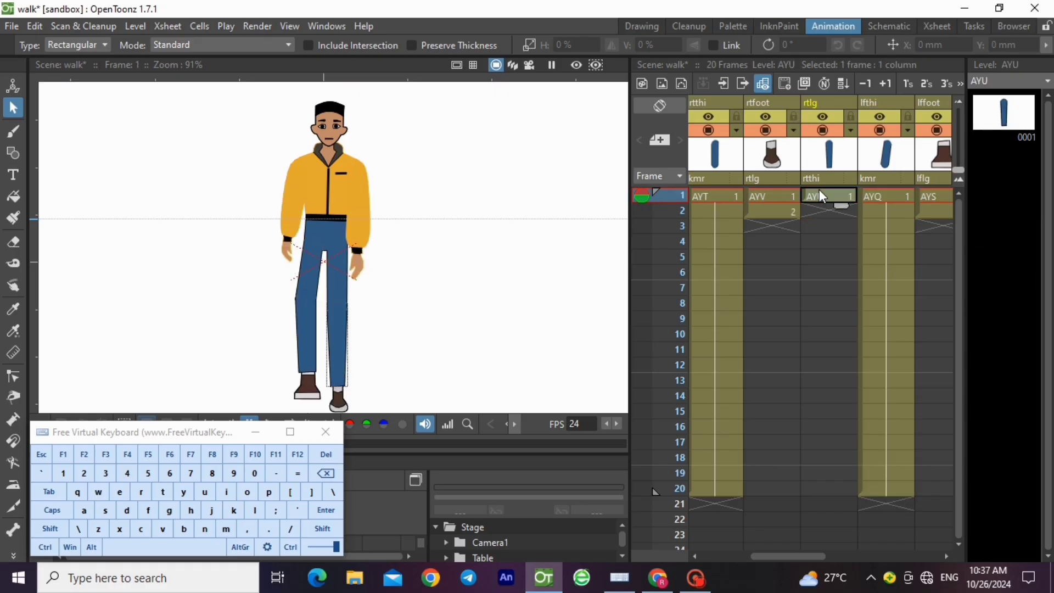
mouse_move(189, 236)
left_mouse_down()
mouse_move(287, 287)
mouse_move(426, 405)
left_mouse_up()
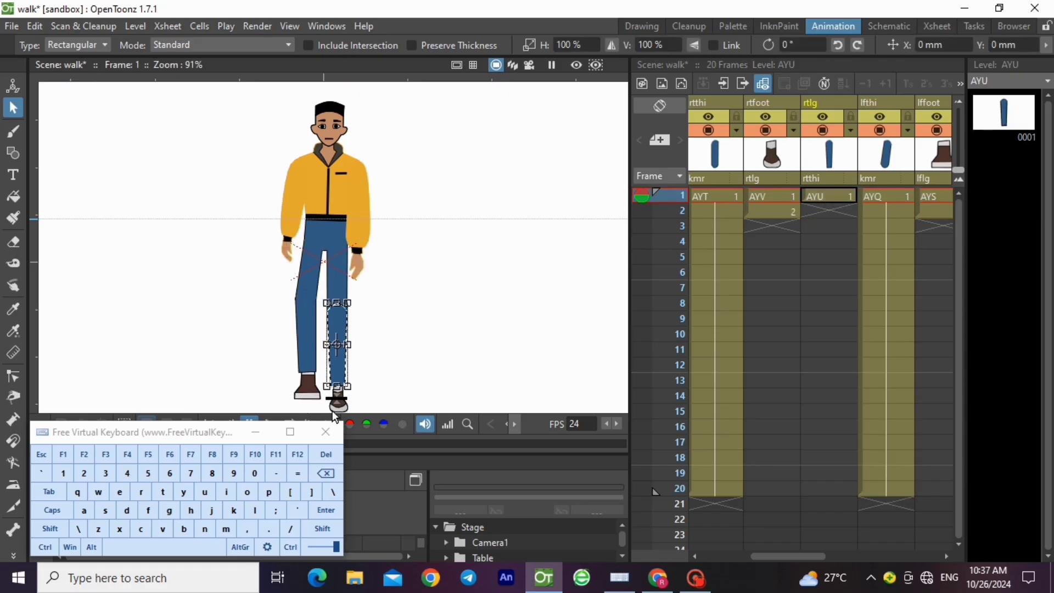
left_click(140, 530)
left_click(837, 199)
Step: Create a new level in frame 2 of the rtlg column and paste the copied lower leg shape into it
left_click(830, 211)
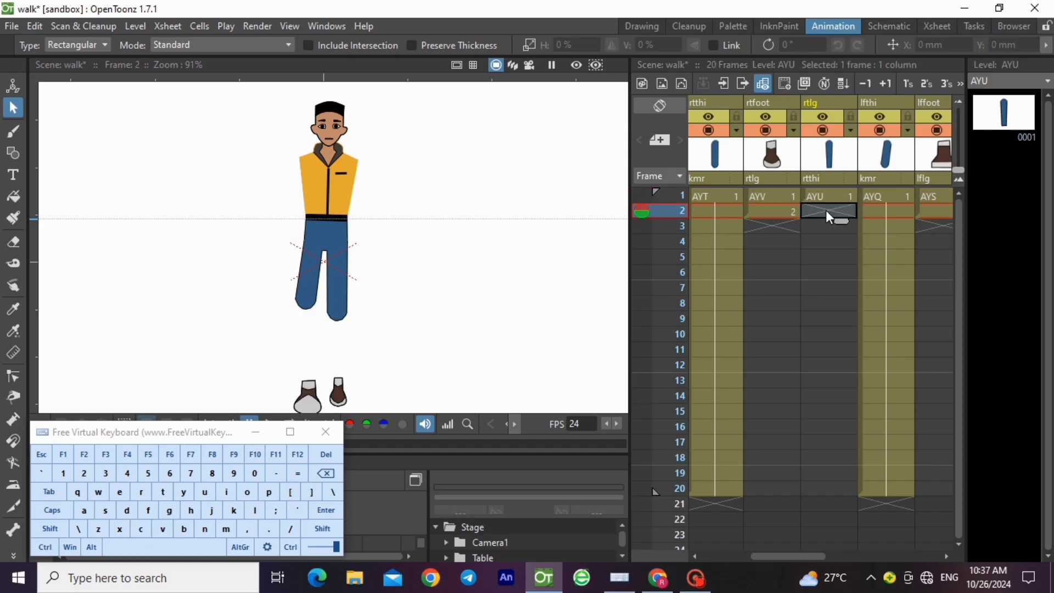
left_click(135, 27)
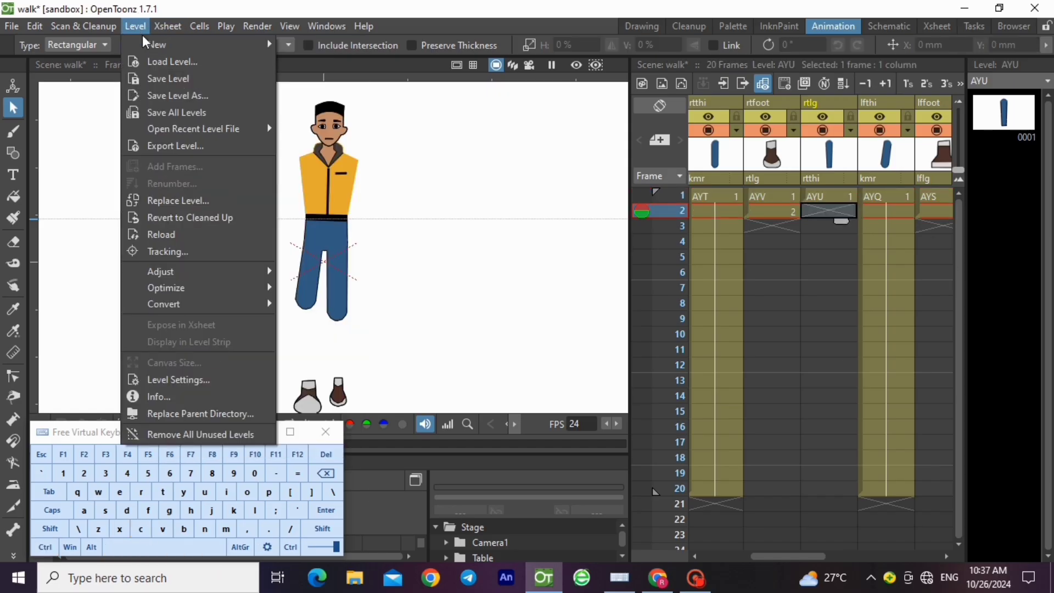
mouse_move(164, 43)
left_click(335, 45)
left_click(550, 466)
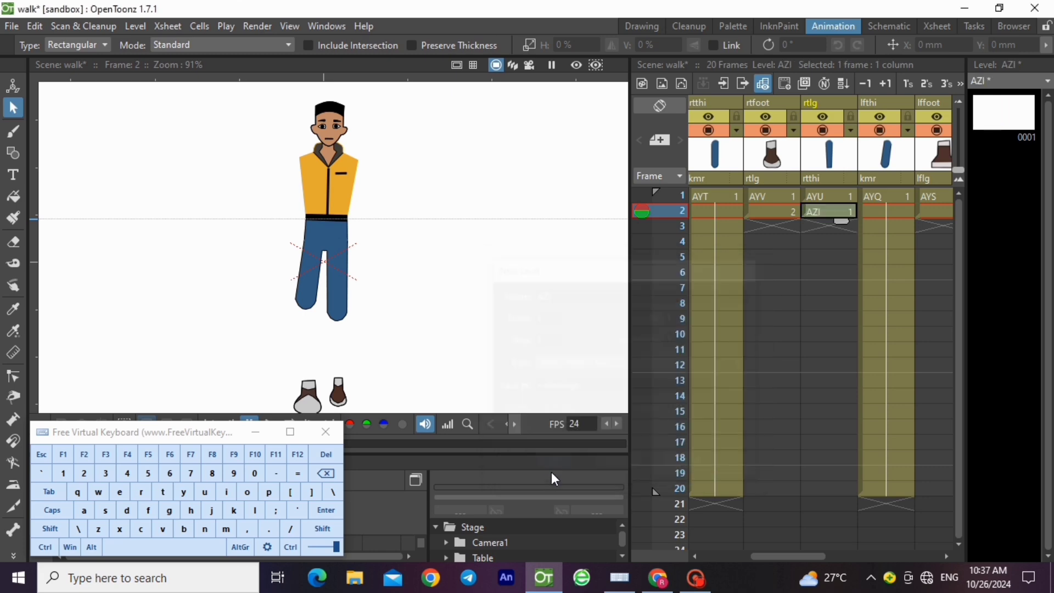
left_click(45, 547)
left_click(162, 529)
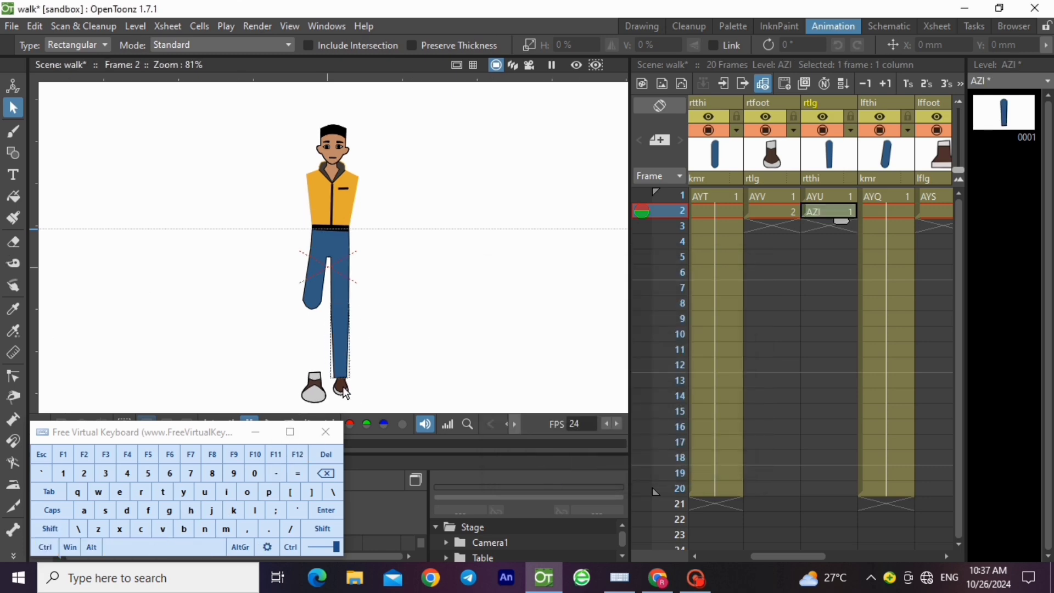
Step: Shorten the frame 2 rtlg lower leg with the Control Point Editor by raising its bottom edge, and compare it with frame 1
scroll(345, 389, "up", 4)
left_click(814, 199)
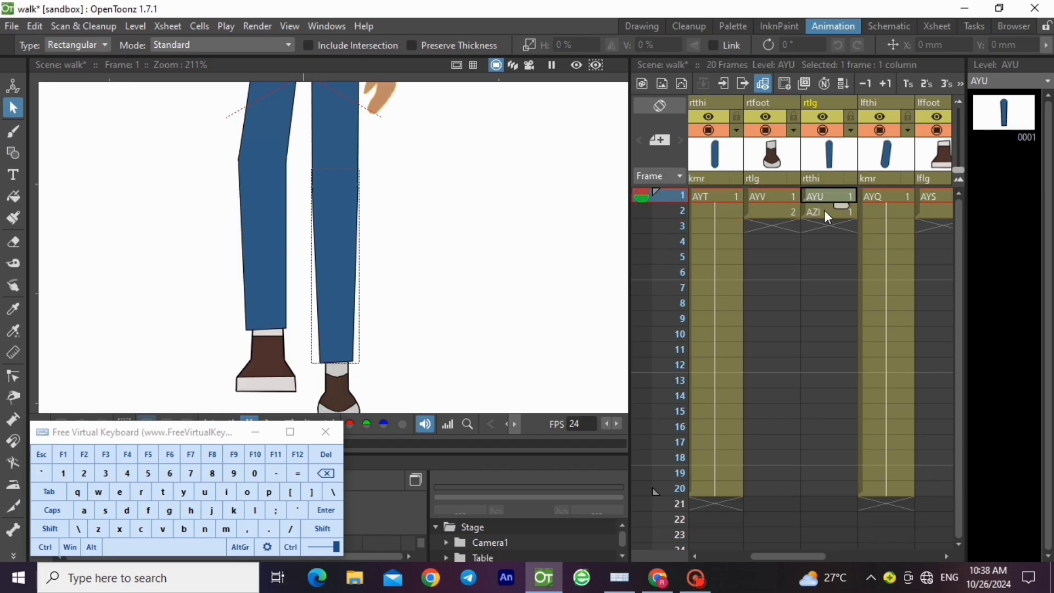
left_click(826, 213)
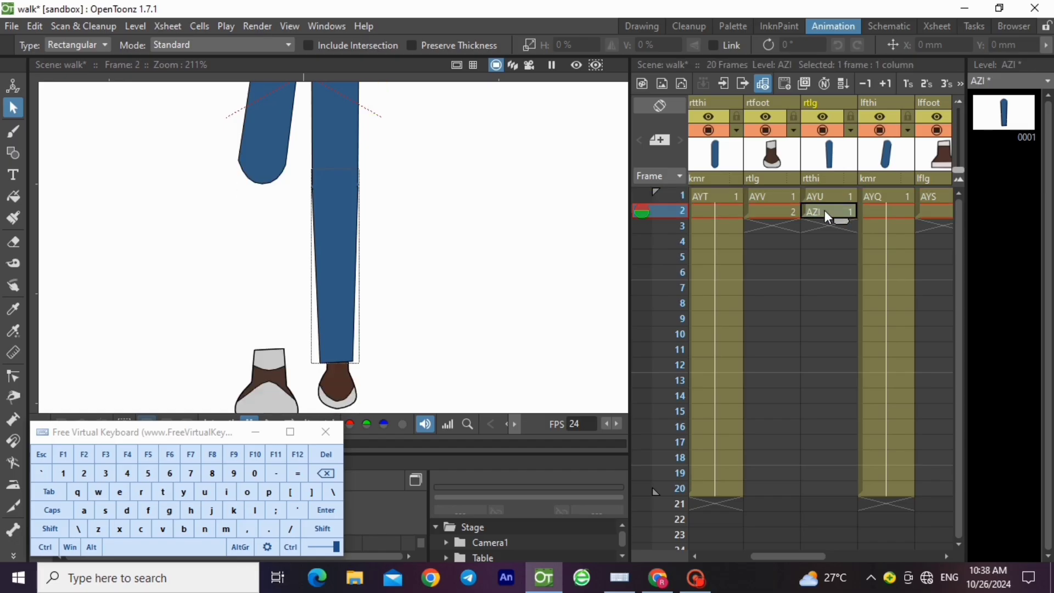
left_click(14, 378)
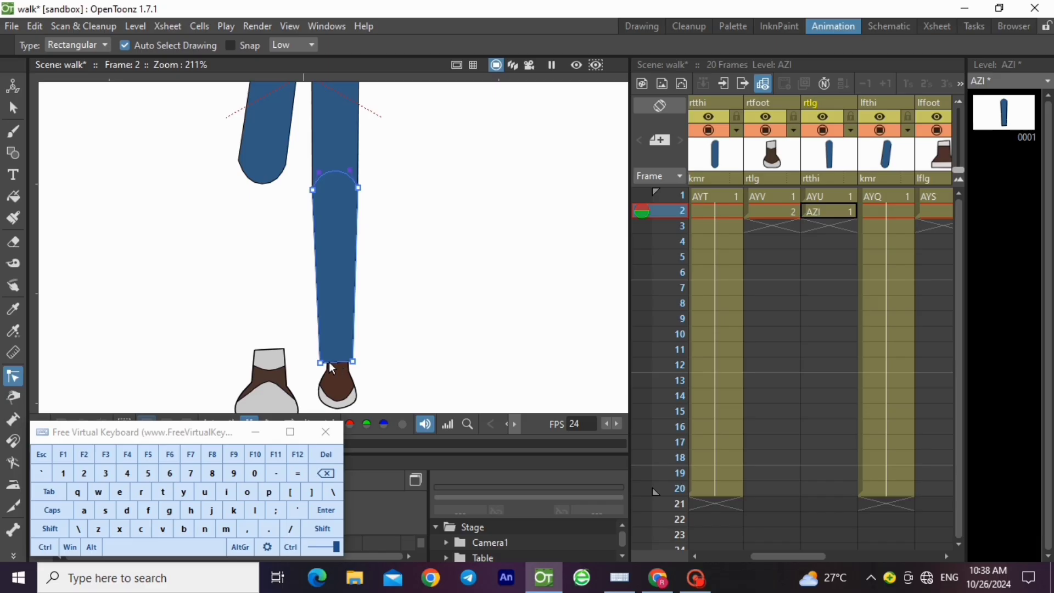
left_click(328, 362)
mouse_move(320, 362)
left_mouse_down()
mouse_move(322, 349)
mouse_move(351, 349)
left_mouse_up()
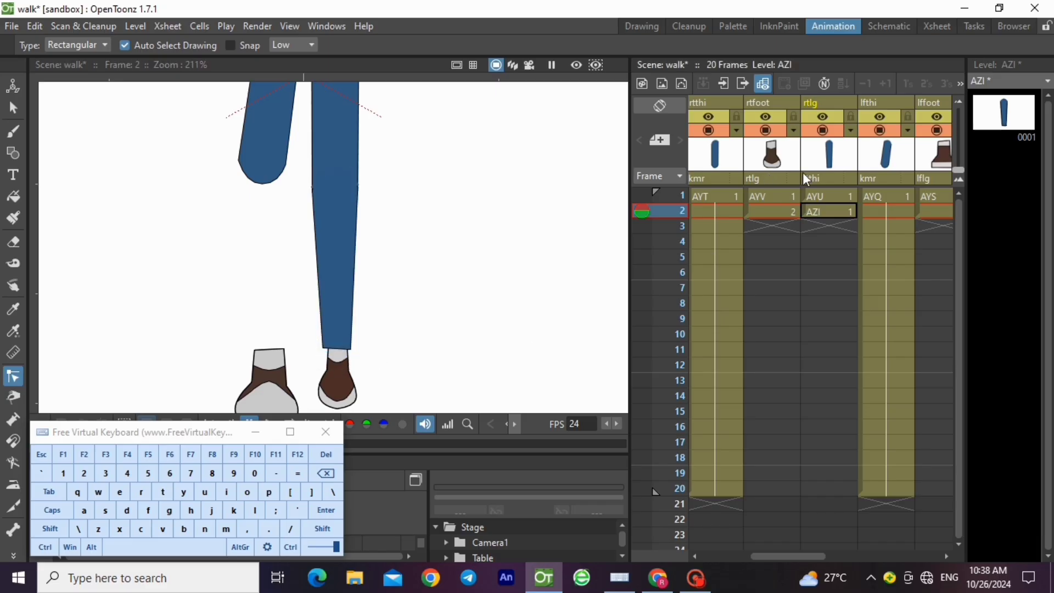
left_click(826, 197)
left_click(826, 212)
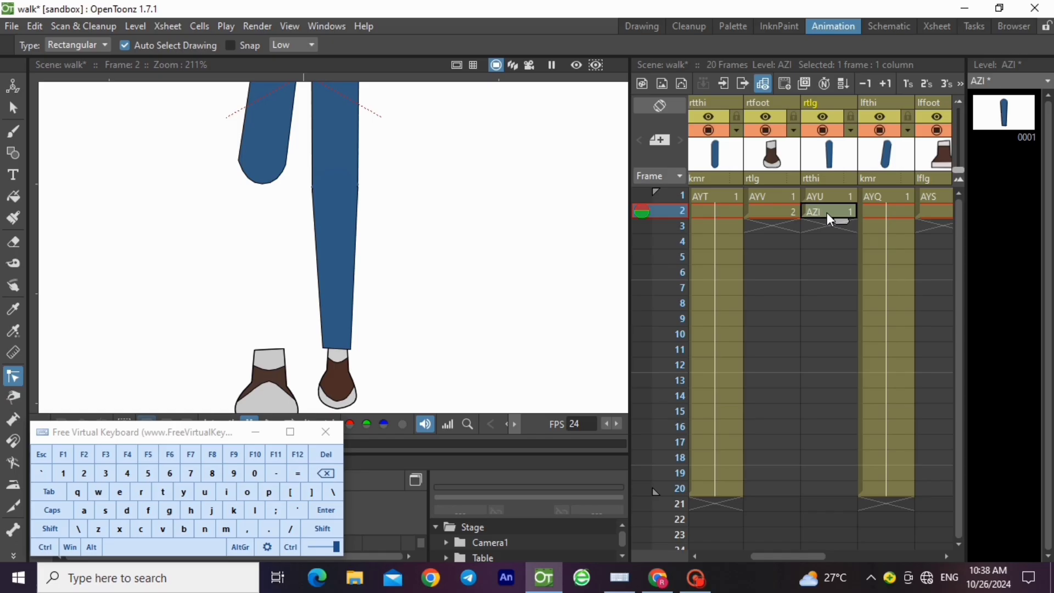
left_click(825, 193)
left_click(826, 212)
Step: Select the lower leg shape in frame 1 of the lflg column and copy it
left_click(946, 556)
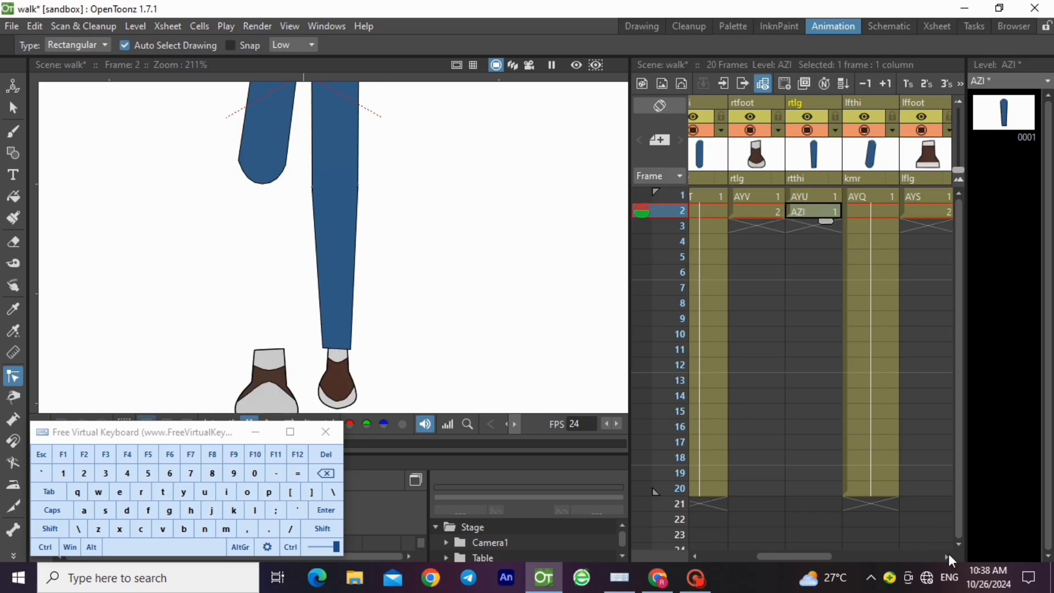
left_click(829, 196)
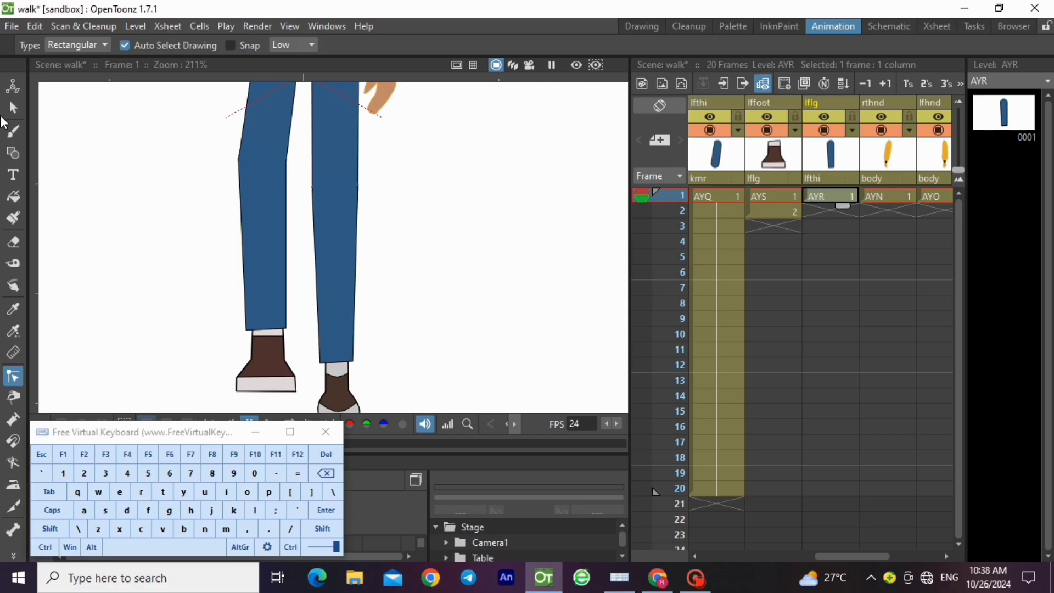
left_click(13, 108)
left_click_drag(111, 117, 354, 354)
left_click(45, 548)
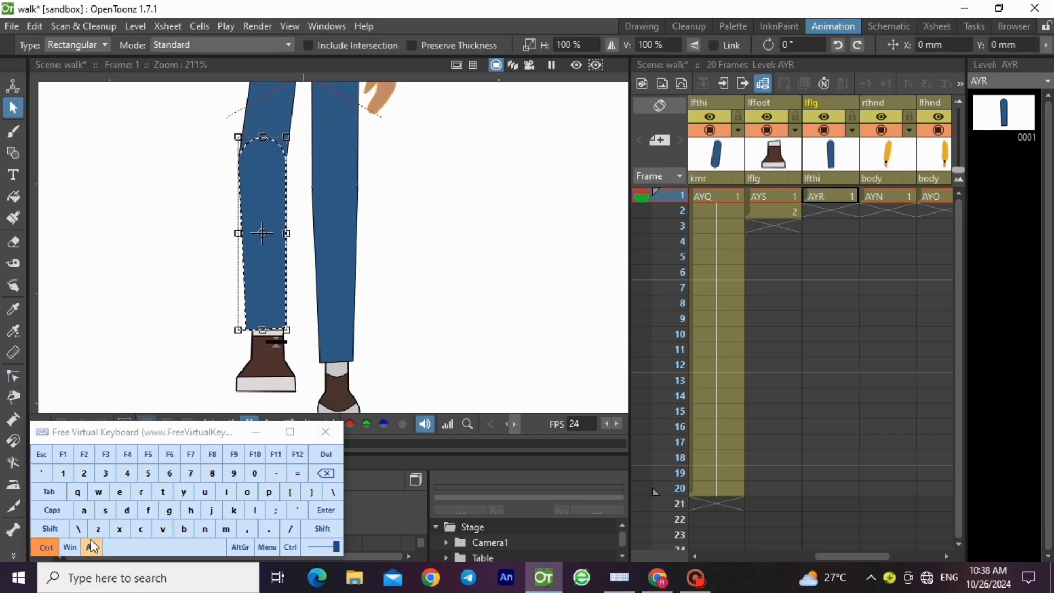
left_click(141, 530)
Step: Create a new Toonz Vector Level in frame 2 of the lflg column and paste the copied lower leg into it
left_click(812, 212)
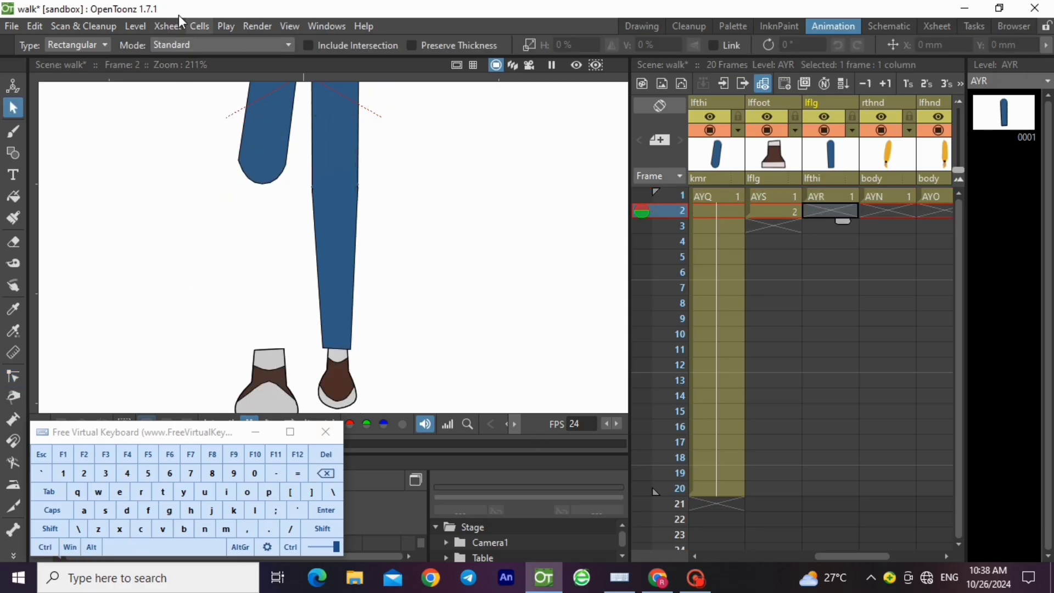
left_click(135, 26)
mouse_move(153, 43)
left_click(340, 82)
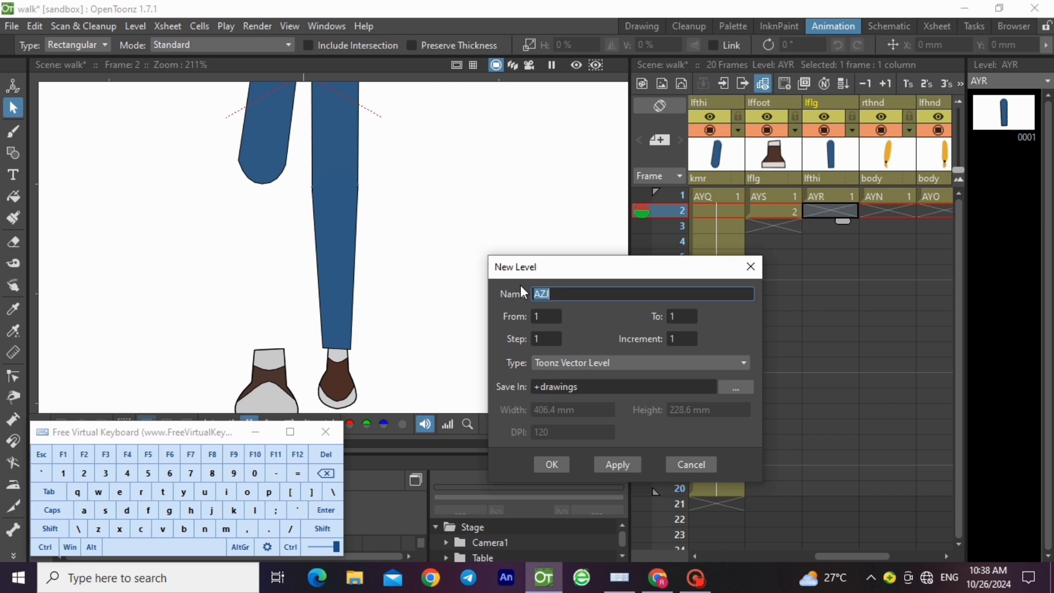
left_click(553, 465)
left_click(46, 547)
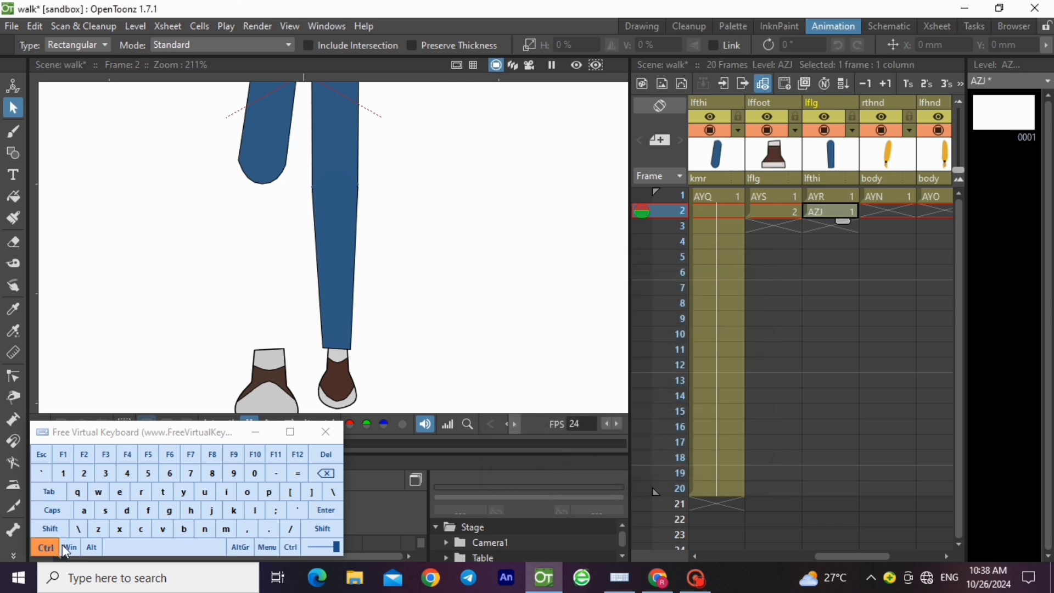
left_click(163, 529)
scroll(400, 371, "down", 1)
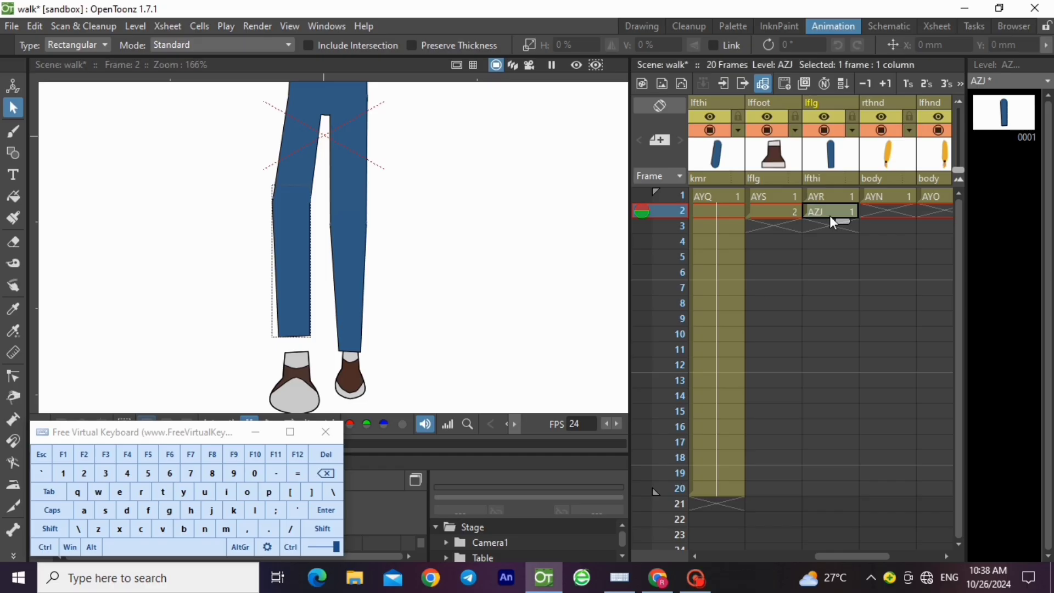
Step: Try to key the lfthi thigh in frame 1 and rotate it inward in frame 2 with the Skeleton tool in Animate mode
left_click(723, 199)
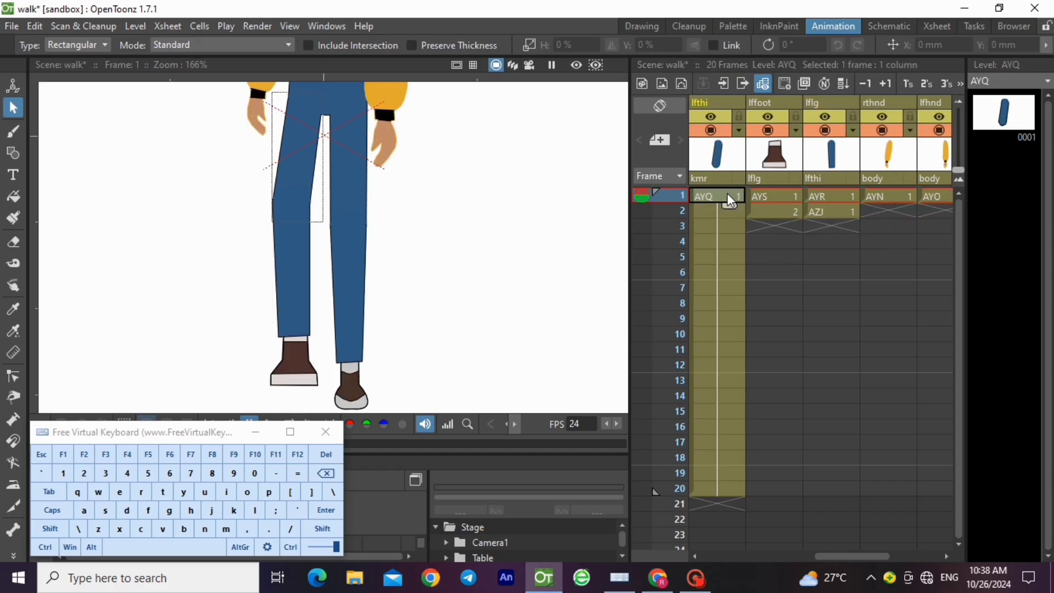
right_click(727, 193)
left_click(782, 192)
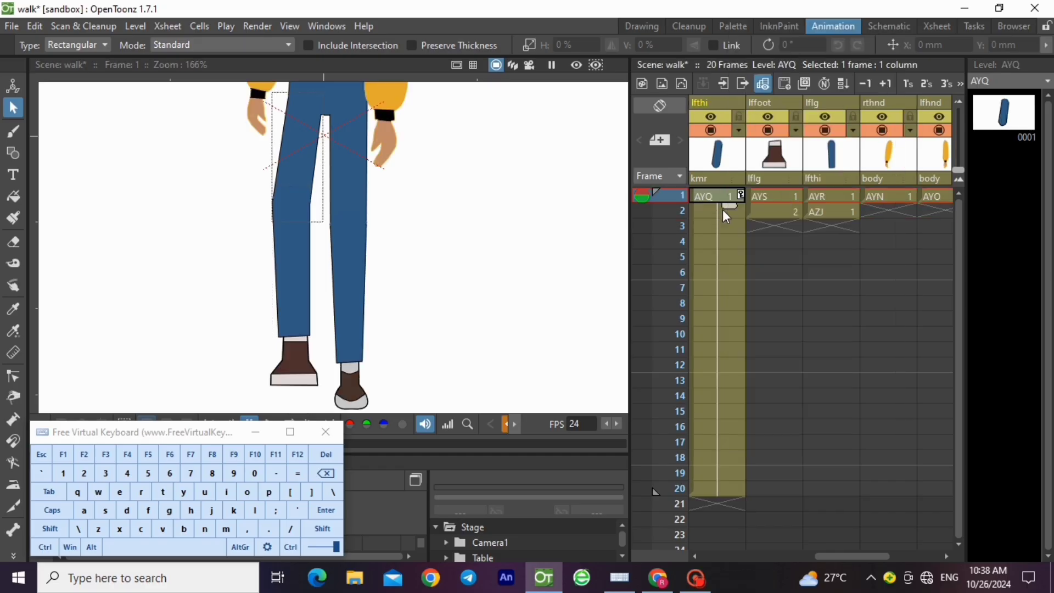
left_click(723, 209)
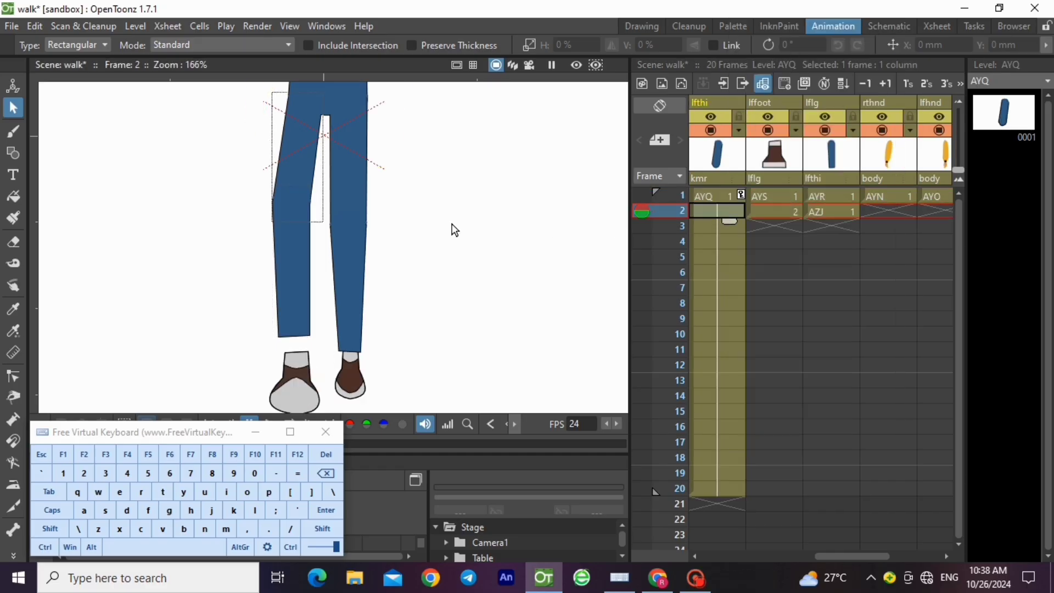
left_click(13, 530)
left_click(117, 45)
left_click(115, 68)
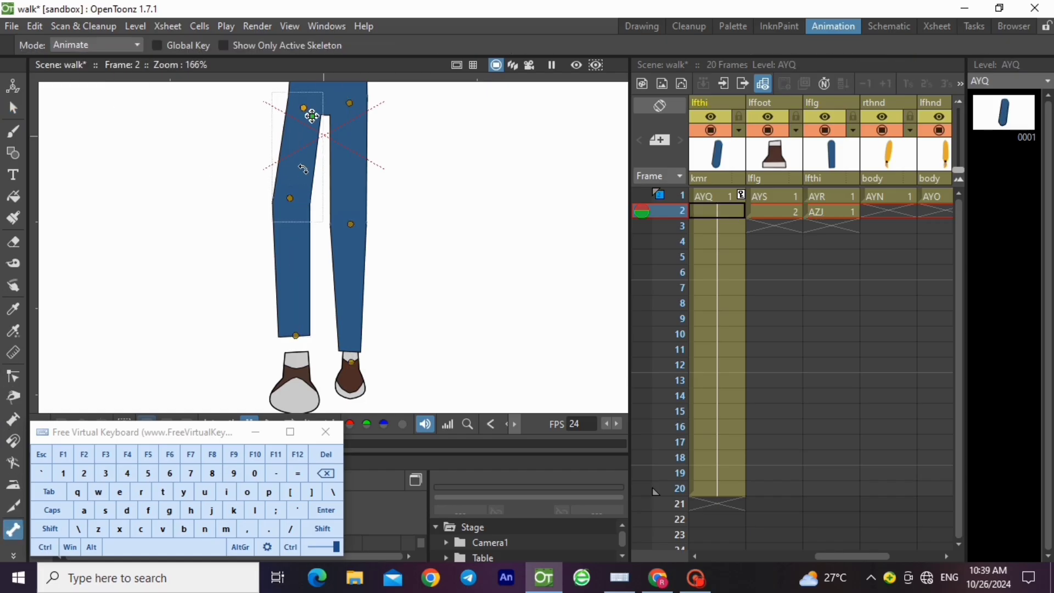
left_click_drag(300, 194, 310, 171)
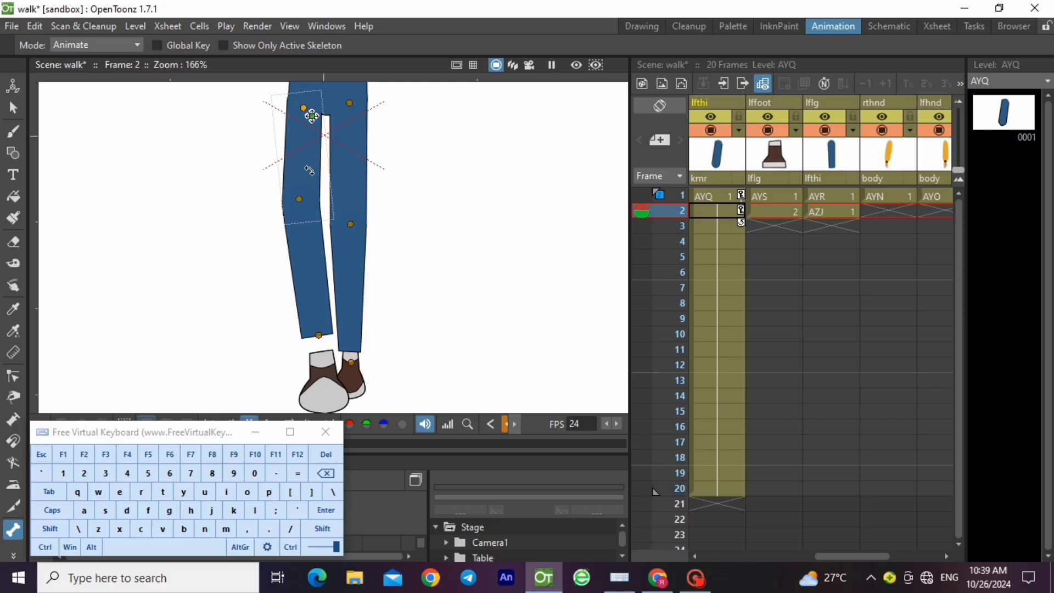
key("ctrl+z")
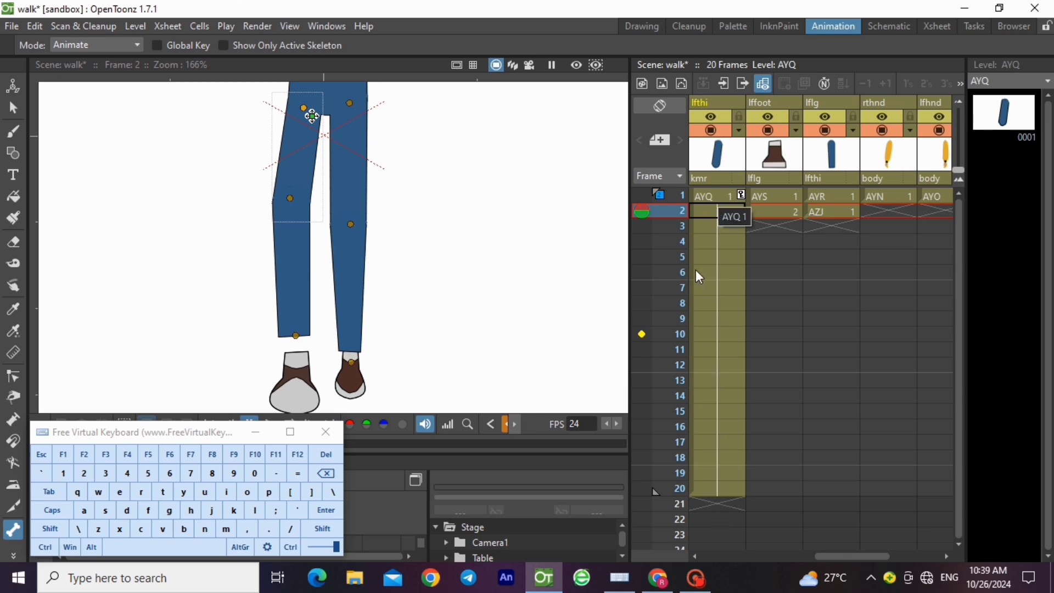
Step: Delete the lfthi cells from frame 2 through frame 20
left_click_drag(720, 209, 729, 516)
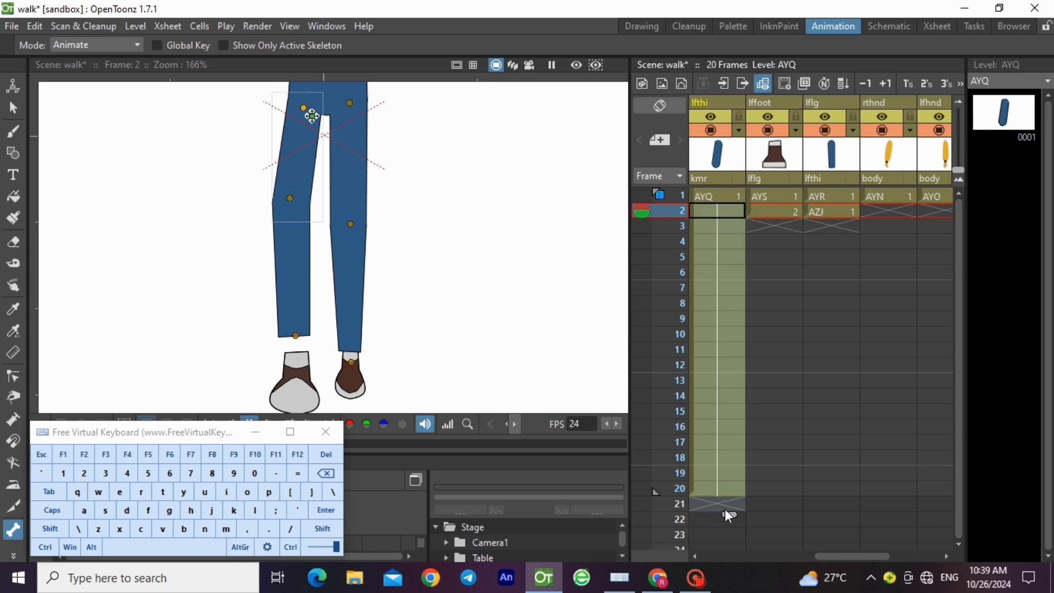
right_click(726, 487)
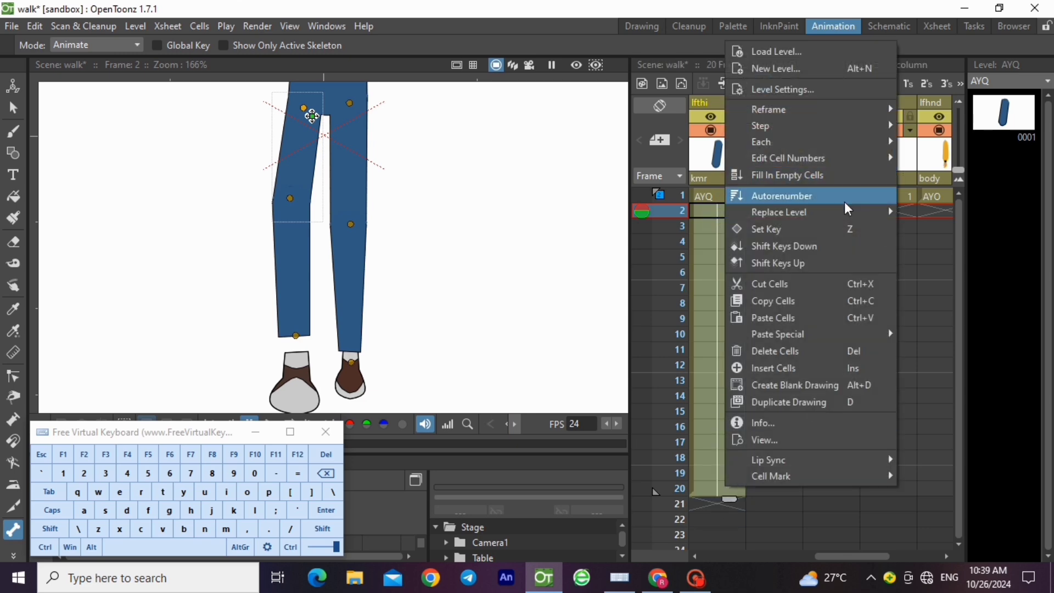
left_click(815, 353)
Step: Select the thigh shape in frame 1 of the lfthi column and copy it
left_click(729, 198)
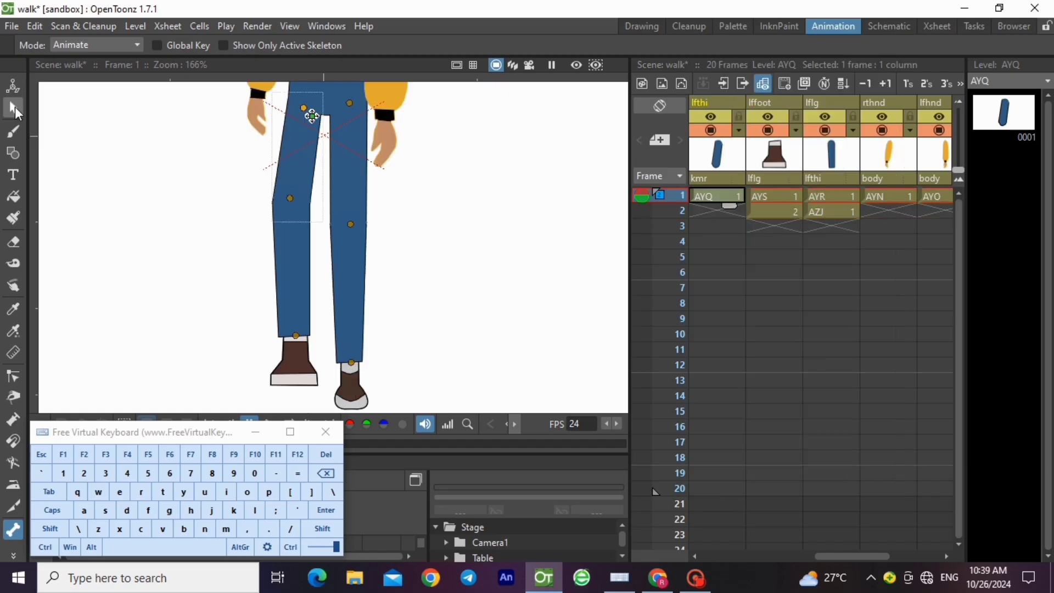
left_click(14, 107)
scroll(273, 262, "down", 2)
left_click_drag(246, 136, 378, 273)
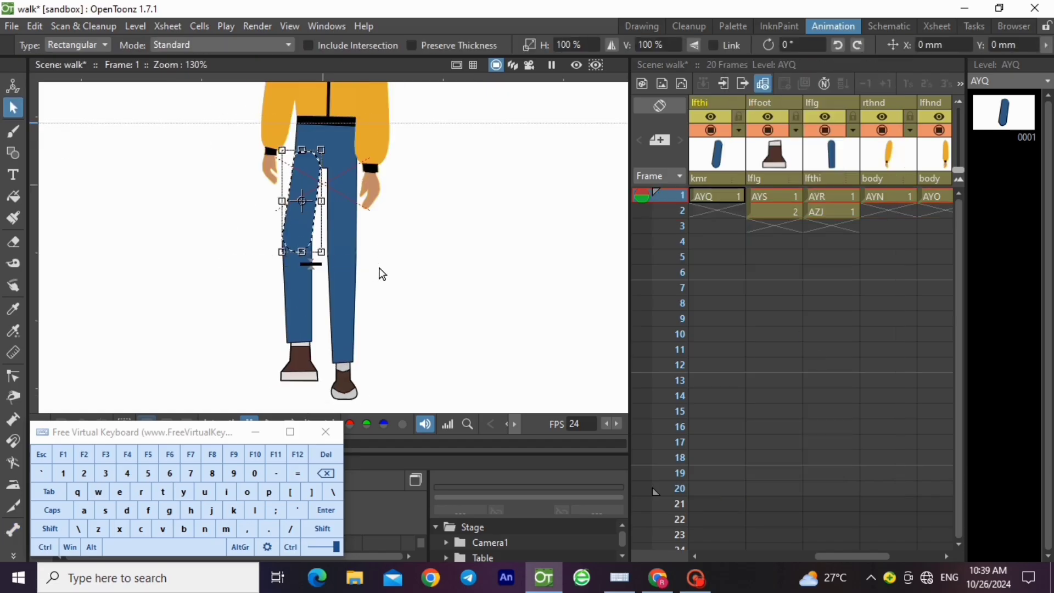
left_click(45, 547)
left_click(141, 528)
Step: Create a new Toonz Vector Level in frame 2 of the lfthi column and paste the copied thigh into it
left_click(717, 212)
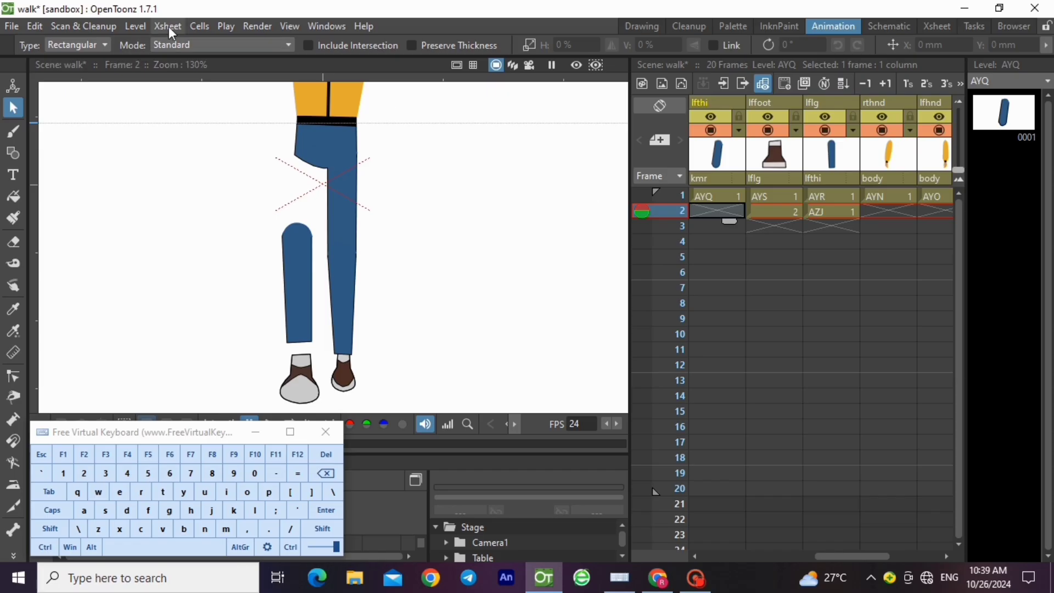
left_click(135, 26)
mouse_move(153, 44)
left_click(315, 83)
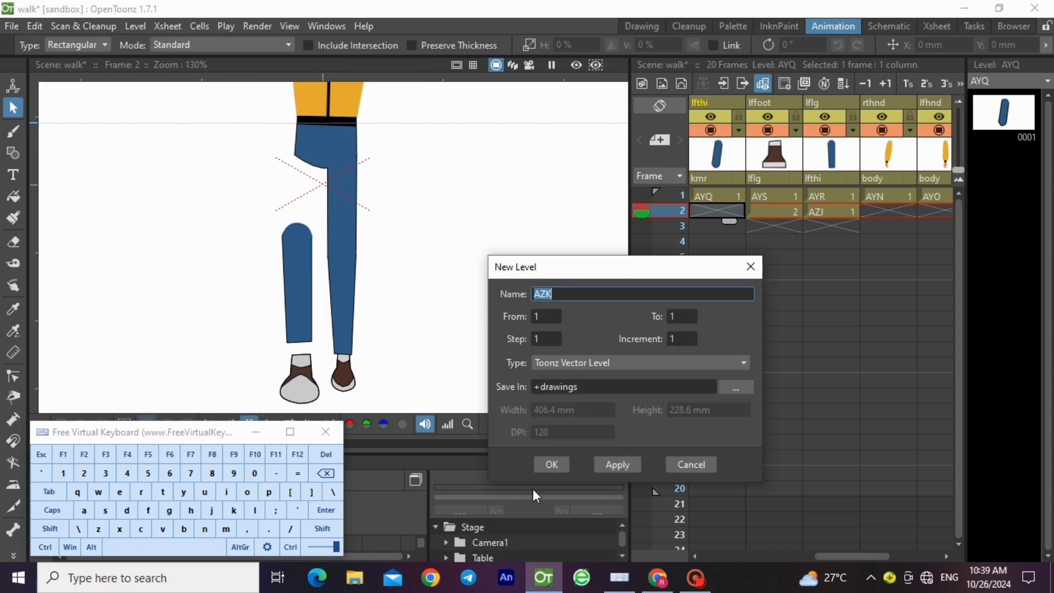
left_click(552, 464)
left_click(45, 547)
left_click(165, 531)
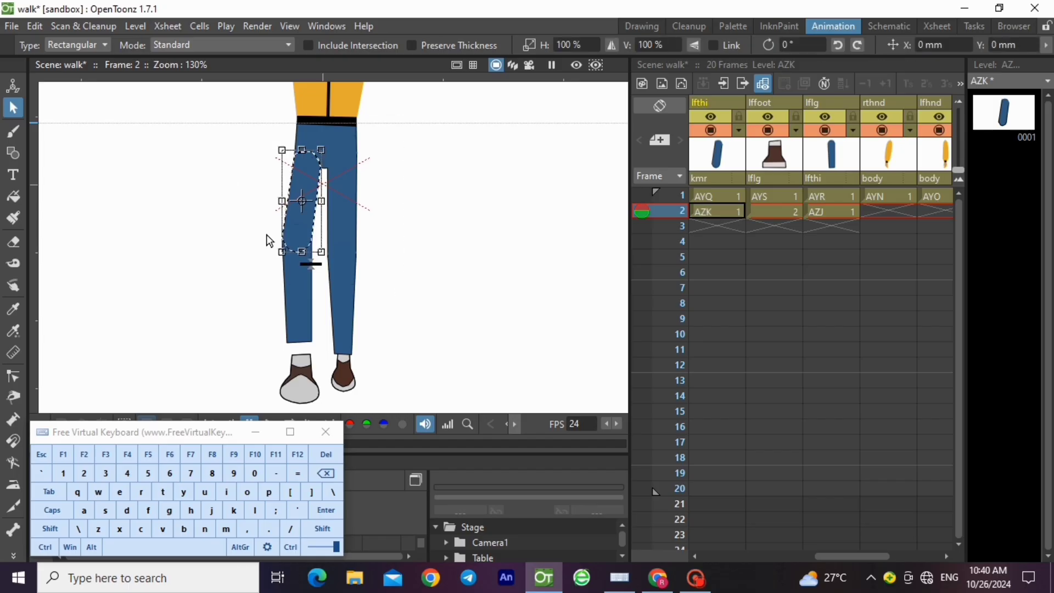
Step: Rotate the frame 2 lfthi thigh by about 5.13° and shift it about 0.91 mm in X and 0.11 mm in Y
scroll(266, 235, "up", 2)
left_click_drag(353, 273, 362, 272)
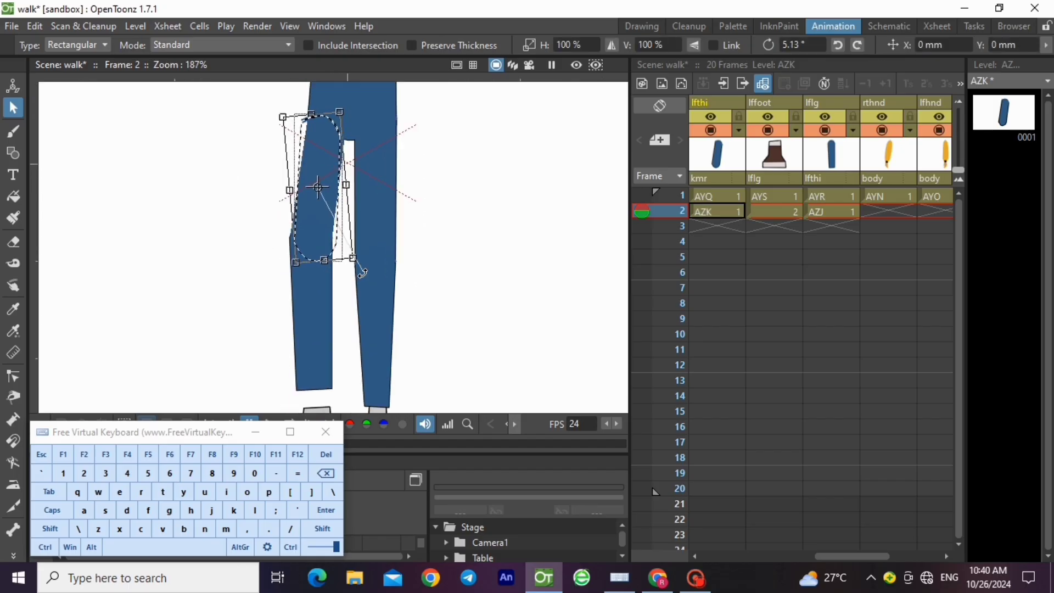
mouse_move(337, 232)
left_mouse_down()
mouse_move(347, 234)
mouse_move(331, 237)
mouse_move(338, 244)
left_mouse_up()
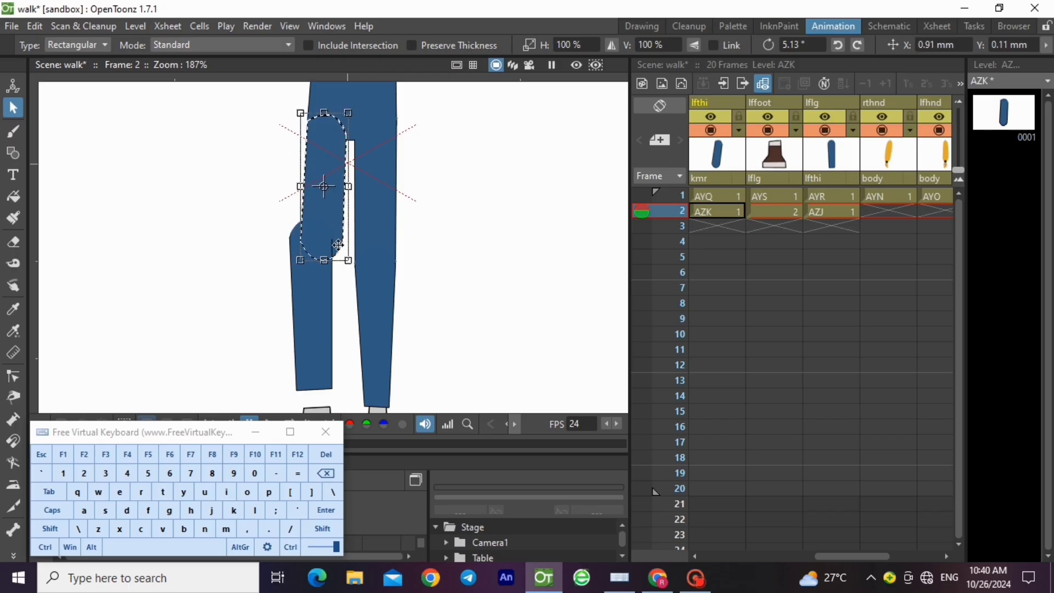
Step: Move the frame 2 lflg lower leg about 1.44 mm in X and -1.15 mm in Y to line it up under the thigh
scroll(222, 181, "down", 2)
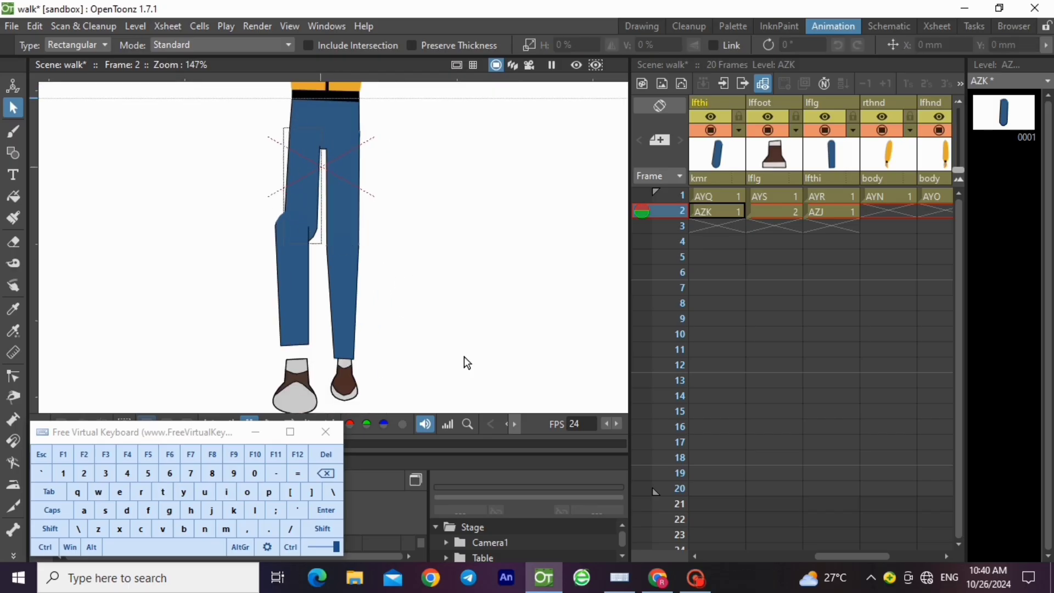
left_click(825, 207)
left_click_drag(213, 176, 350, 368)
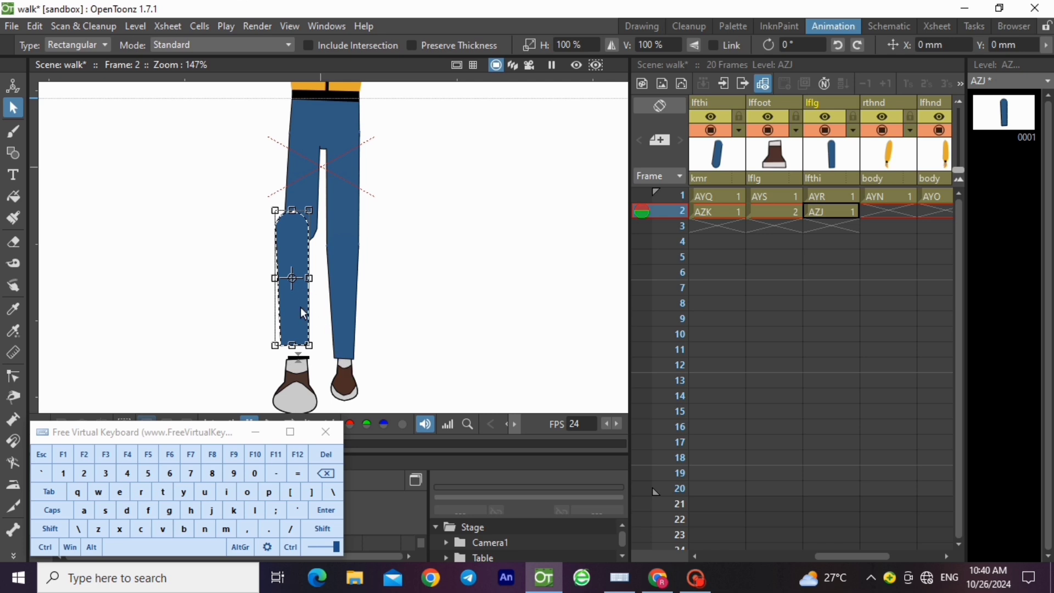
left_click_drag(281, 326, 289, 333)
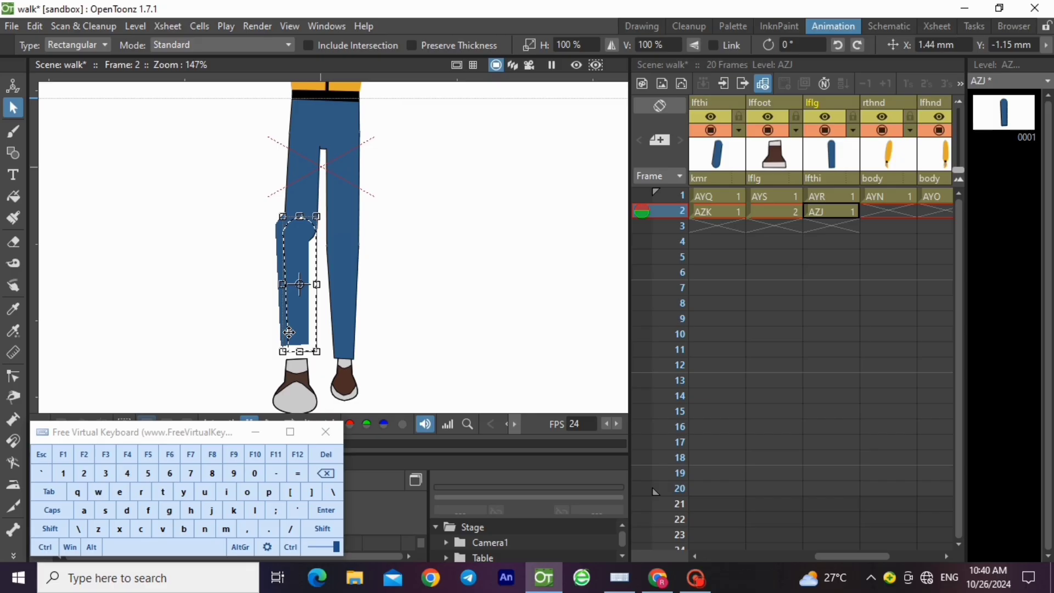
left_click(404, 344)
Step: Rotate the frame 2 lflg lower leg by about -2.77° and shift it about -0.23 mm in X and 1.02 mm in Y
scroll(292, 329, "down", 1)
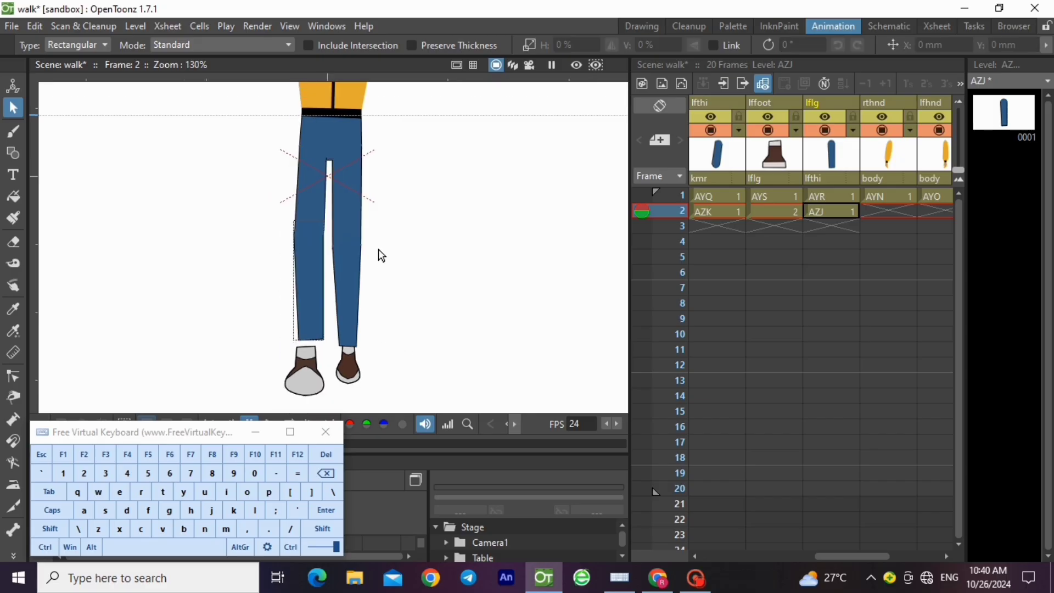
scroll(382, 256, "down", 3)
scroll(330, 336, "up", 7)
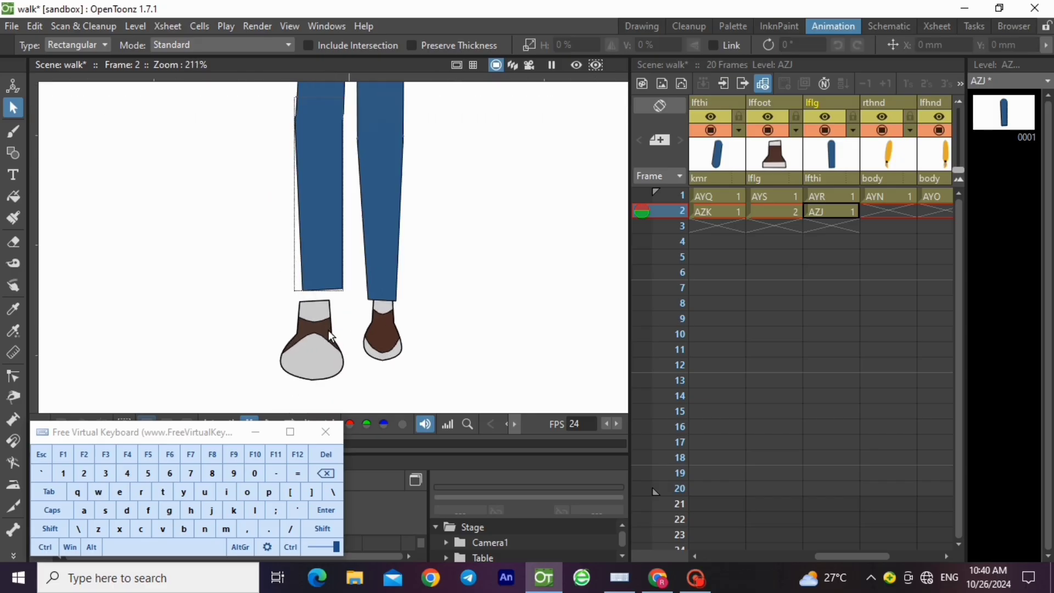
left_click(301, 276)
scroll(278, 311, "down", 1)
left_click_drag(256, 104, 389, 332)
left_click_drag(346, 303, 341, 306)
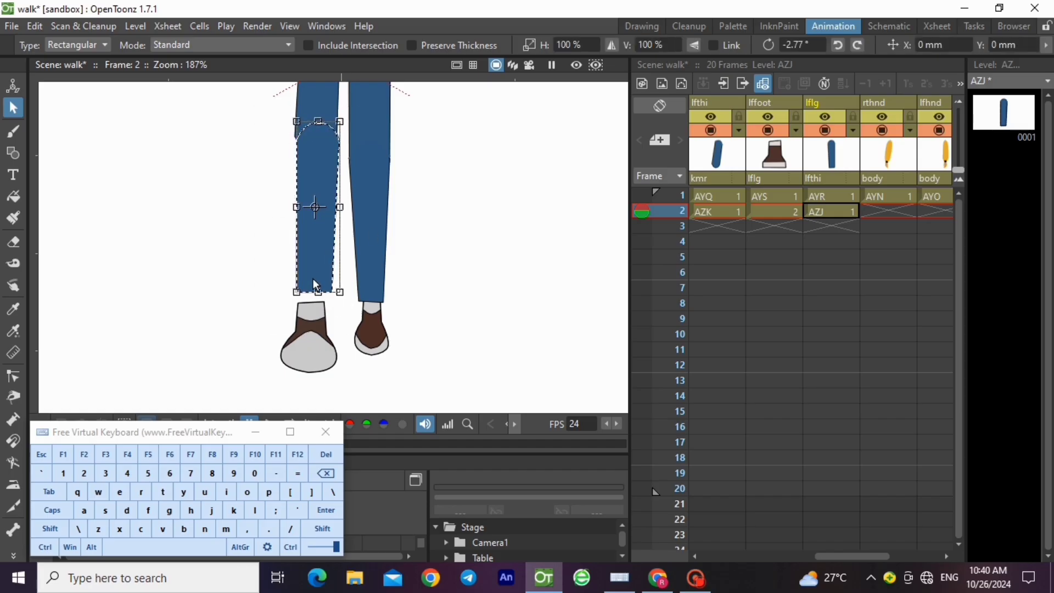
mouse_move(301, 263)
left_mouse_down()
mouse_move(291, 264)
mouse_move(329, 259)
mouse_move(294, 256)
left_mouse_up()
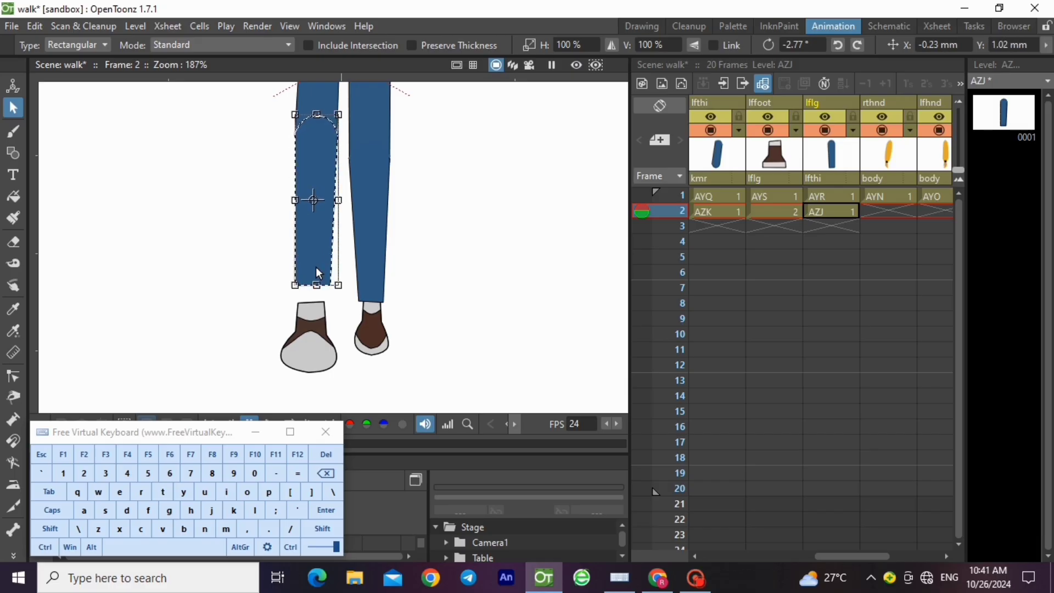
left_click(449, 253)
Step: Lengthen the frame 2 lflg lower leg down to the foot by lowering its bottom corners with the Control Point Editor, and compare it with frame 1
left_click(12, 379)
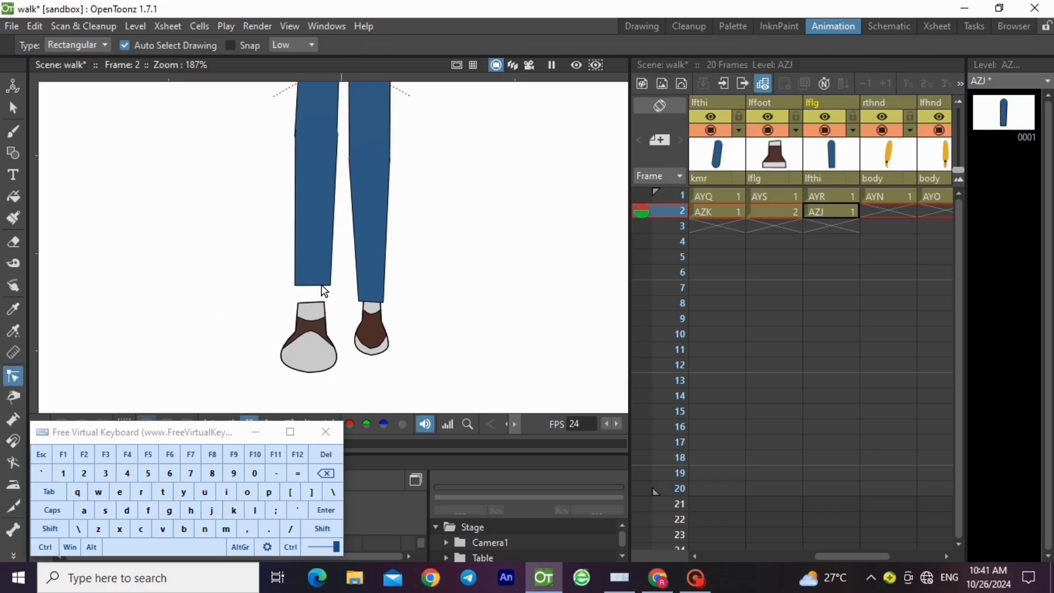
left_click(297, 287)
mouse_move(295, 287)
left_mouse_down()
mouse_move(289, 301)
mouse_move(323, 307)
mouse_move(291, 305)
left_mouse_up()
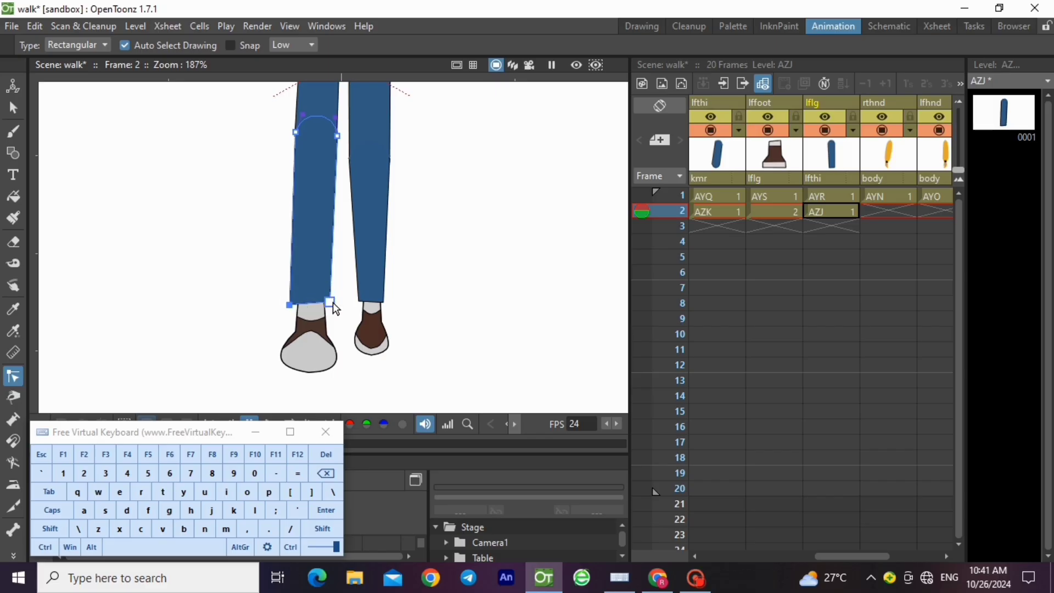
left_click(416, 286)
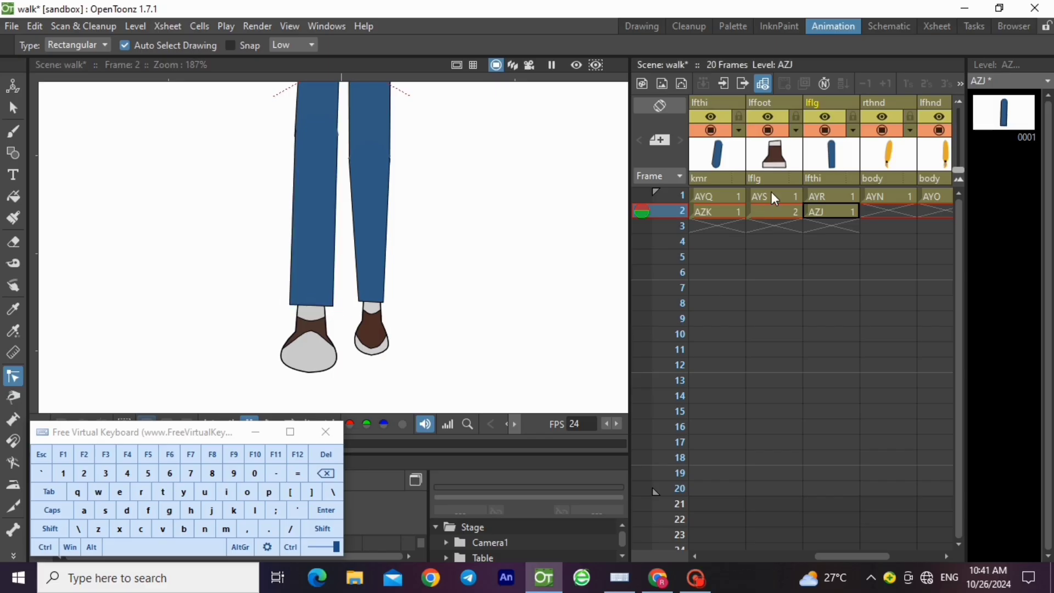
left_click(834, 196)
left_click(832, 214)
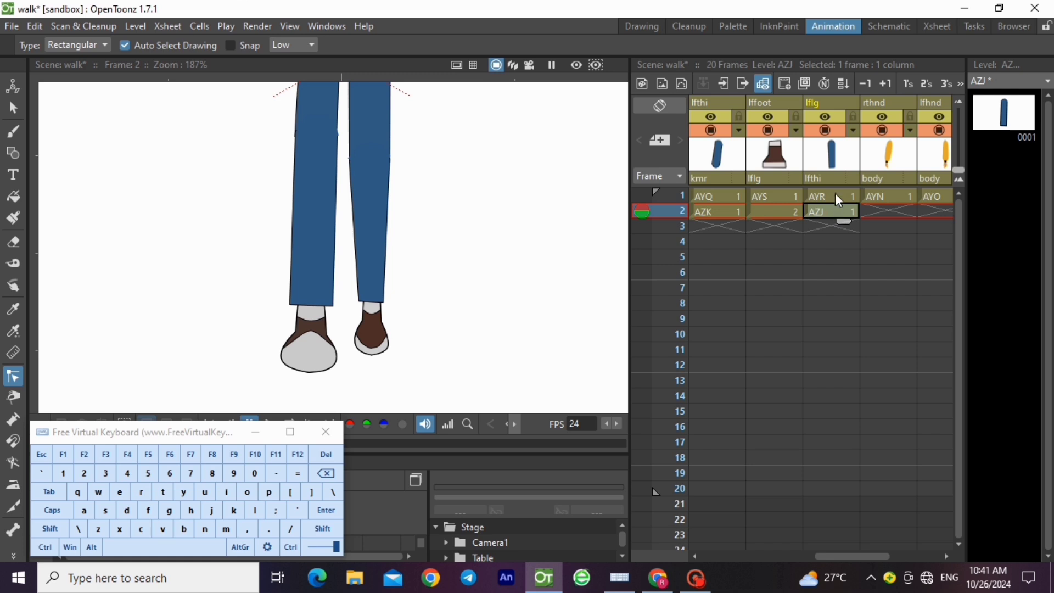
left_click(835, 194)
left_click(831, 213)
left_click(830, 213)
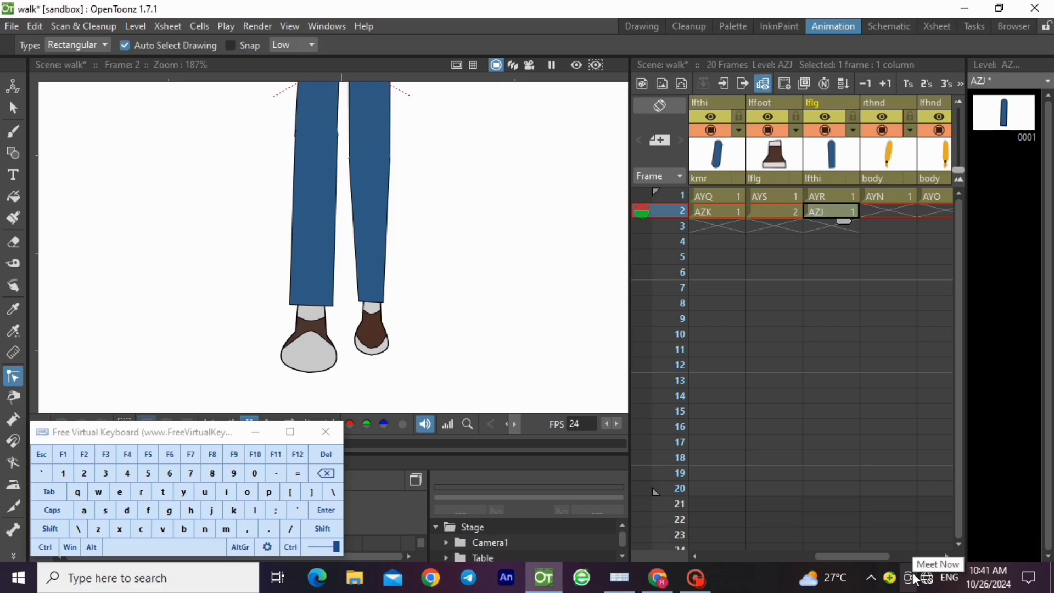
scroll(854, 558, "left", 4)
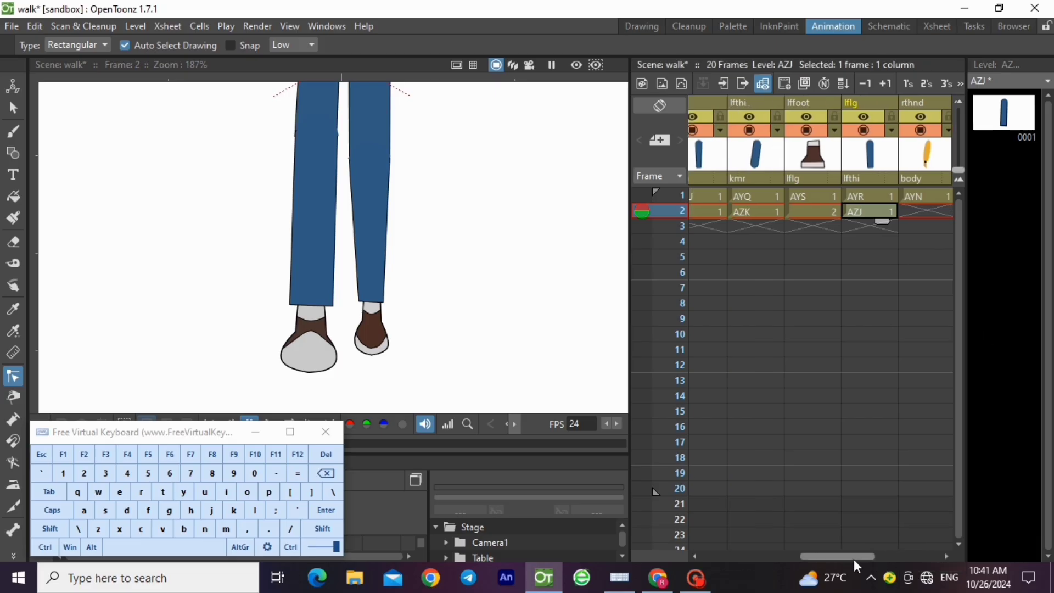
Step: Copy drawing 0003 of the right foot level into frame 3 of the rtfoot column
scroll(808, 560, "right", 1)
left_click(835, 212)
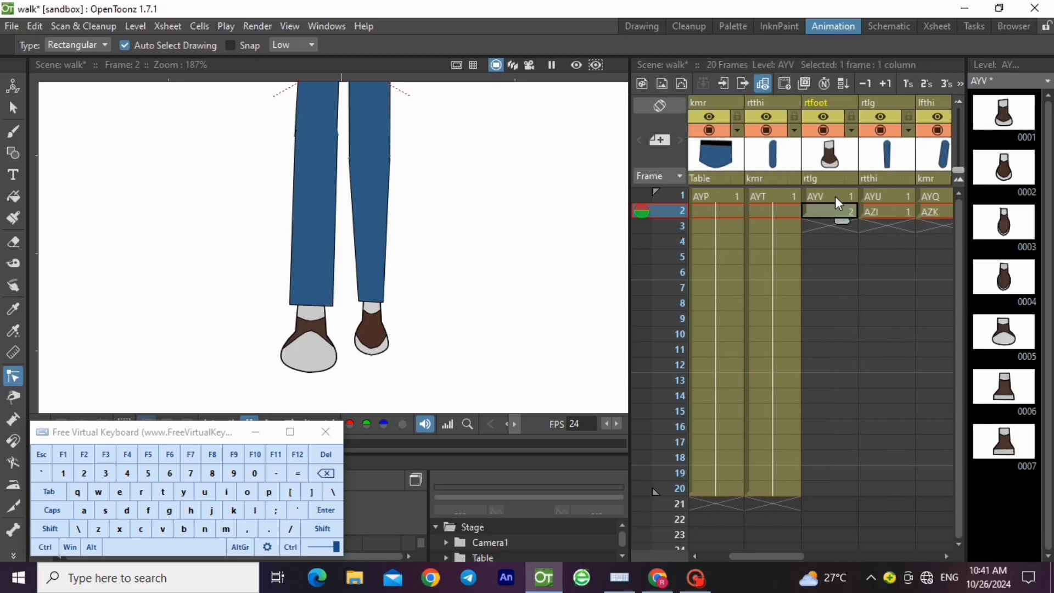
left_click(982, 237)
right_click(983, 237)
left_click(937, 65)
left_click(848, 226)
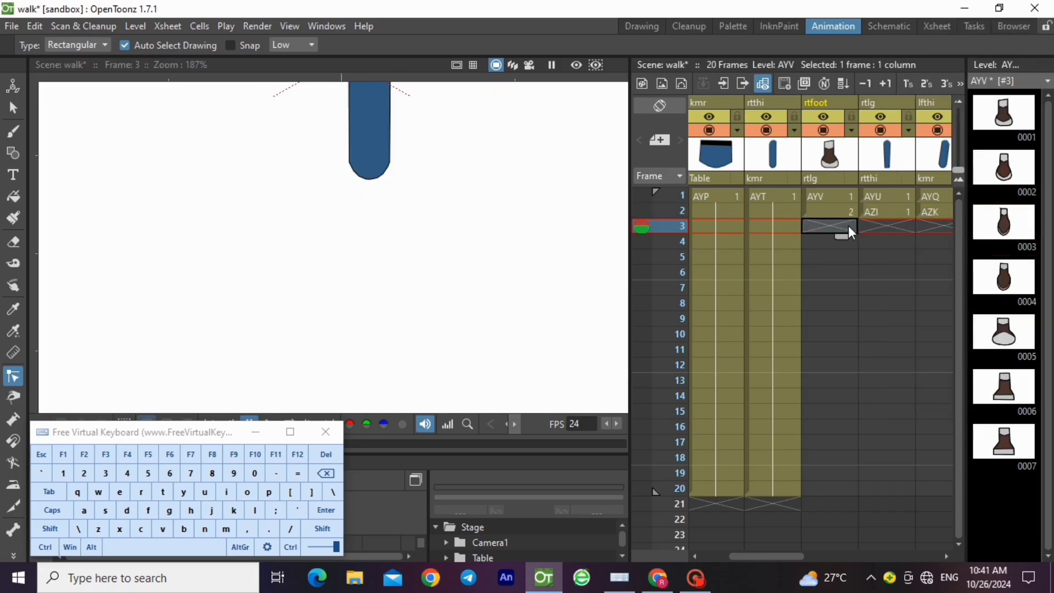
left_click(45, 547)
left_click(163, 528)
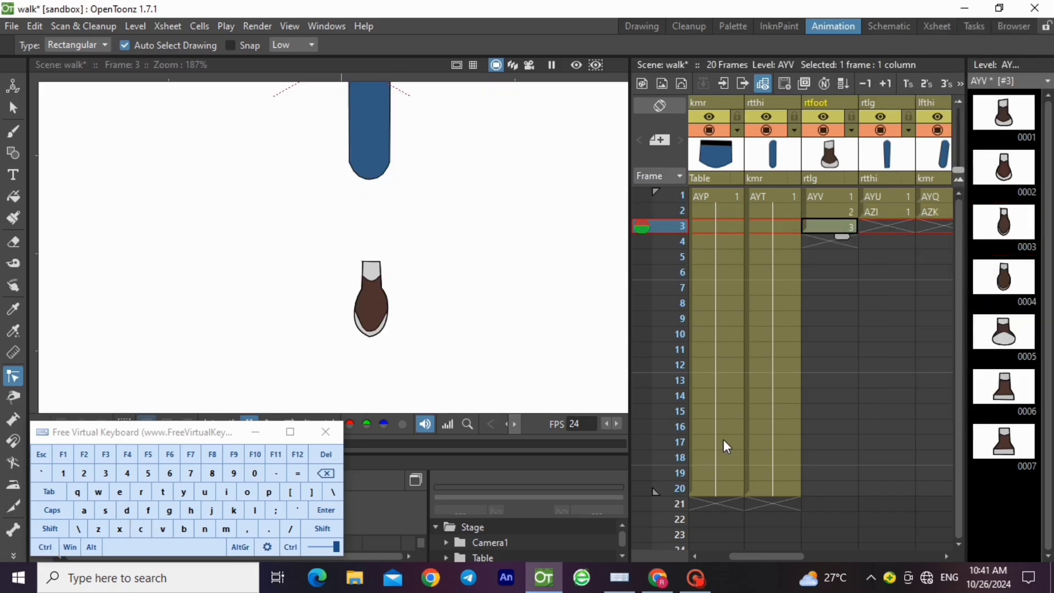
Step: Copy the frame 2 rtlg lower leg into a new vector level, AZL, at frame 3 of the same column
left_click(884, 215)
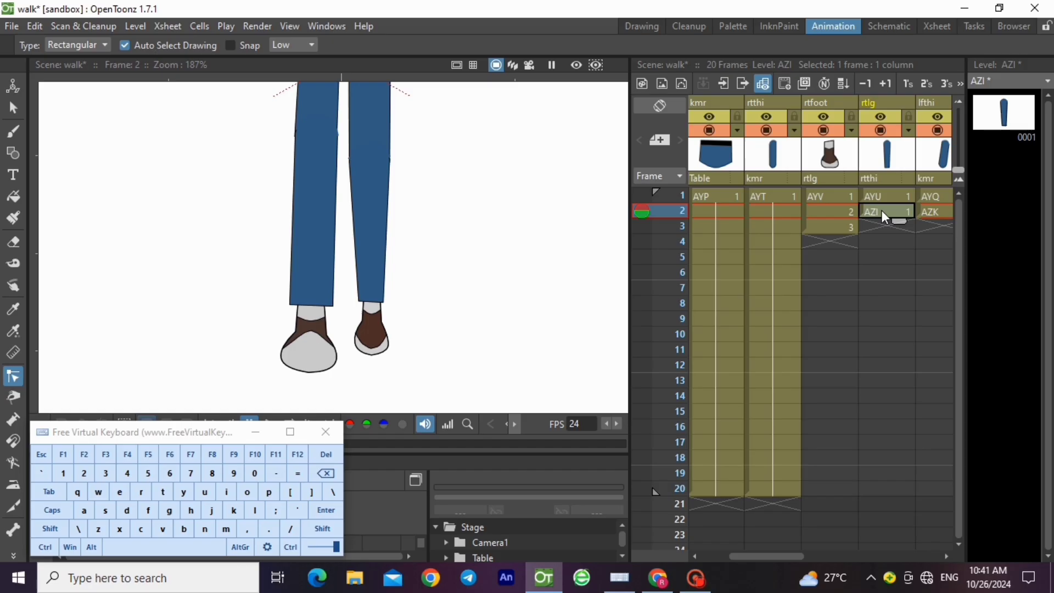
left_click(13, 108)
left_click_drag(234, 100, 625, 378)
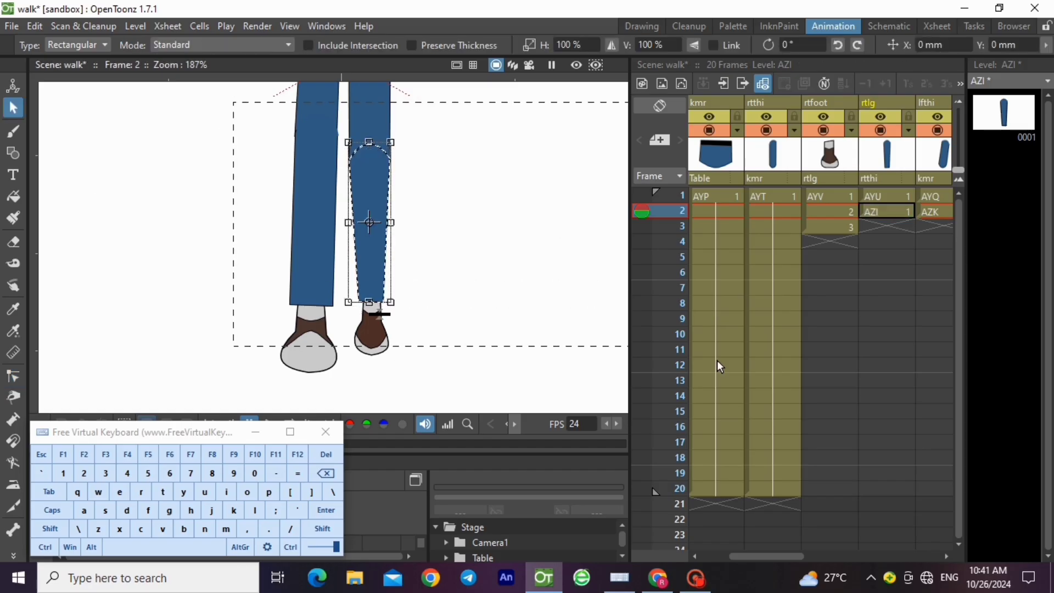
left_click(45, 546)
left_click(119, 528)
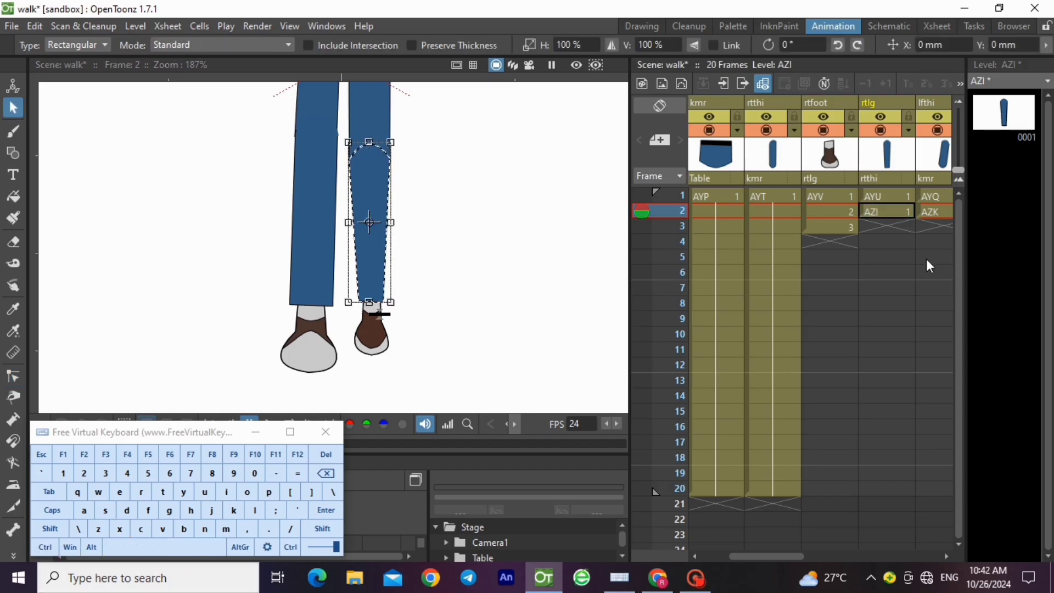
left_click(889, 226)
left_click(145, 27)
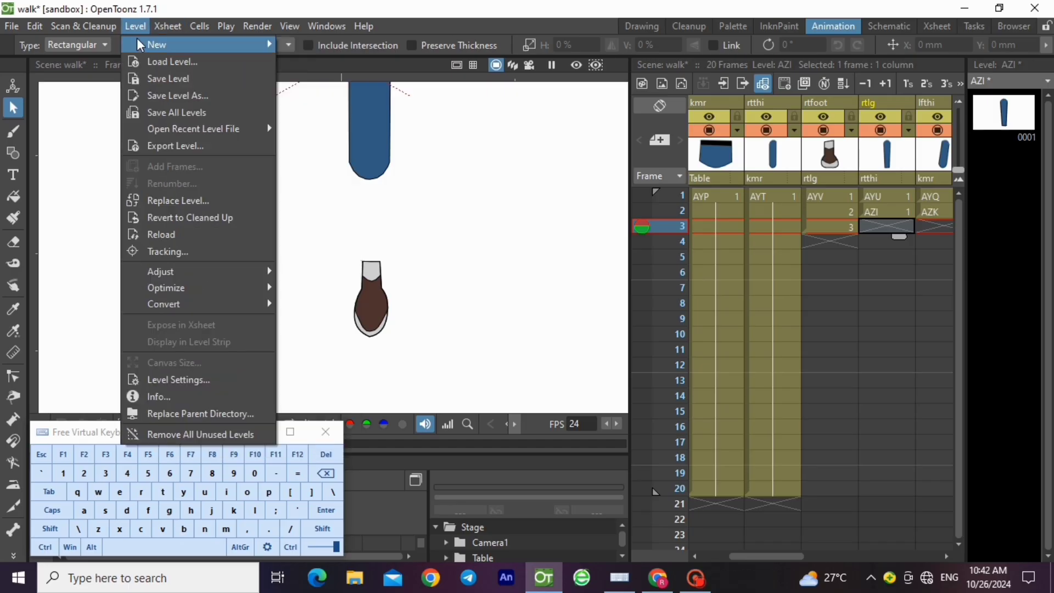
mouse_move(156, 44)
left_click(313, 63)
left_click(552, 464)
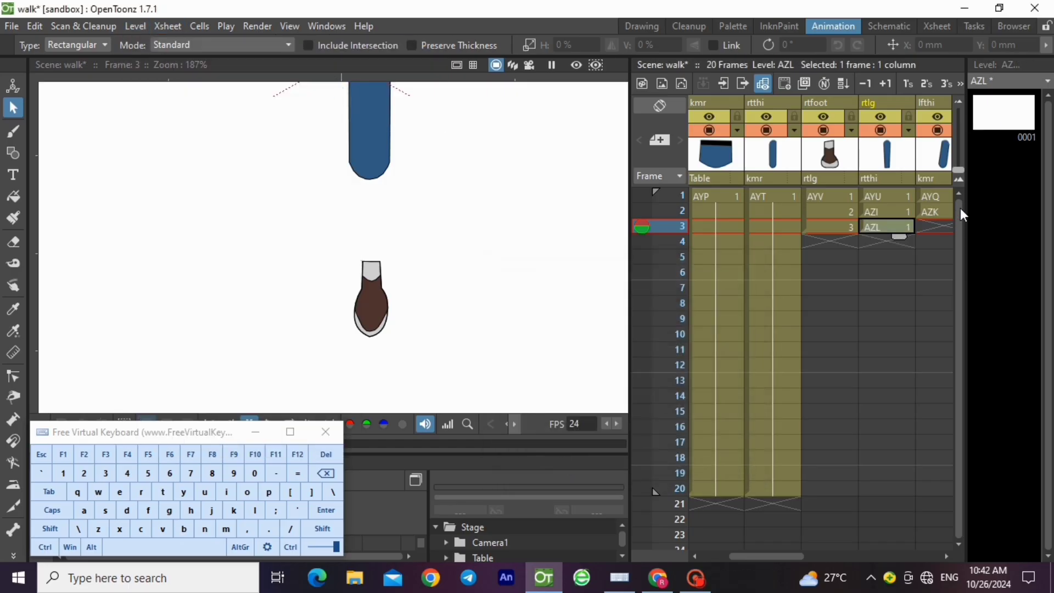
left_click(156, 529)
Step: Shorten the frame 3 rtlg lower leg to the ankle by raising its bottom corners with the Control Point Editor, and compare it with the earlier frames
left_click(13, 376)
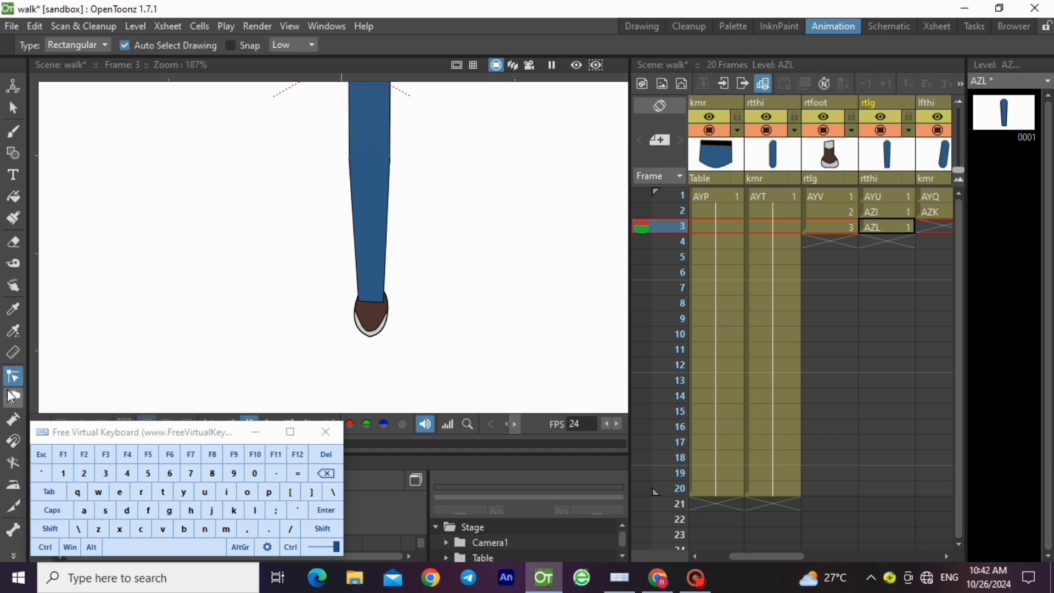
scroll(371, 213, "up", 3)
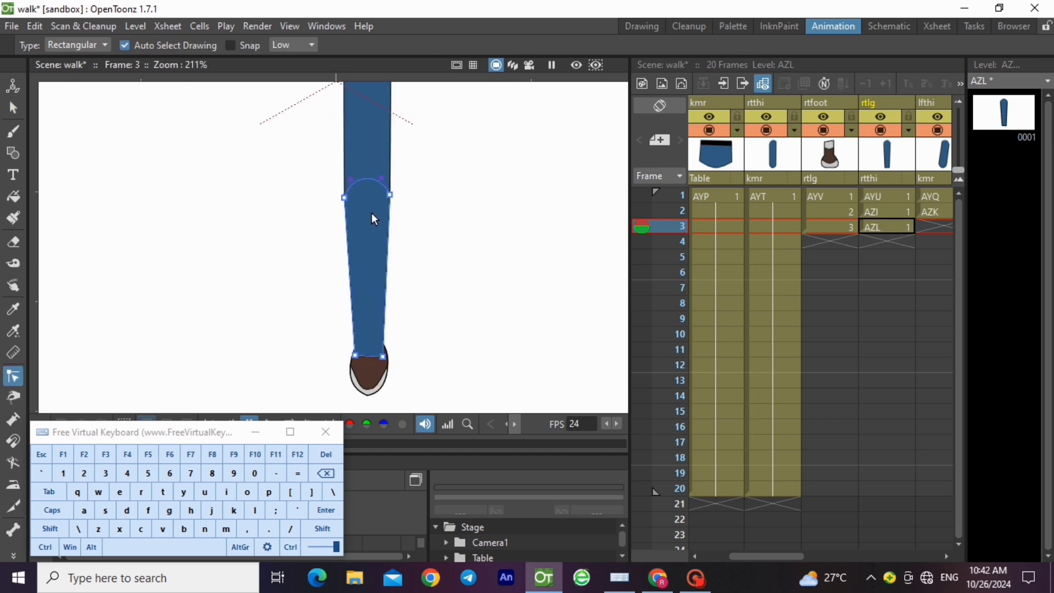
left_click_drag(352, 374, 352, 337)
left_click_drag(391, 375, 356, 327)
left_click(901, 212)
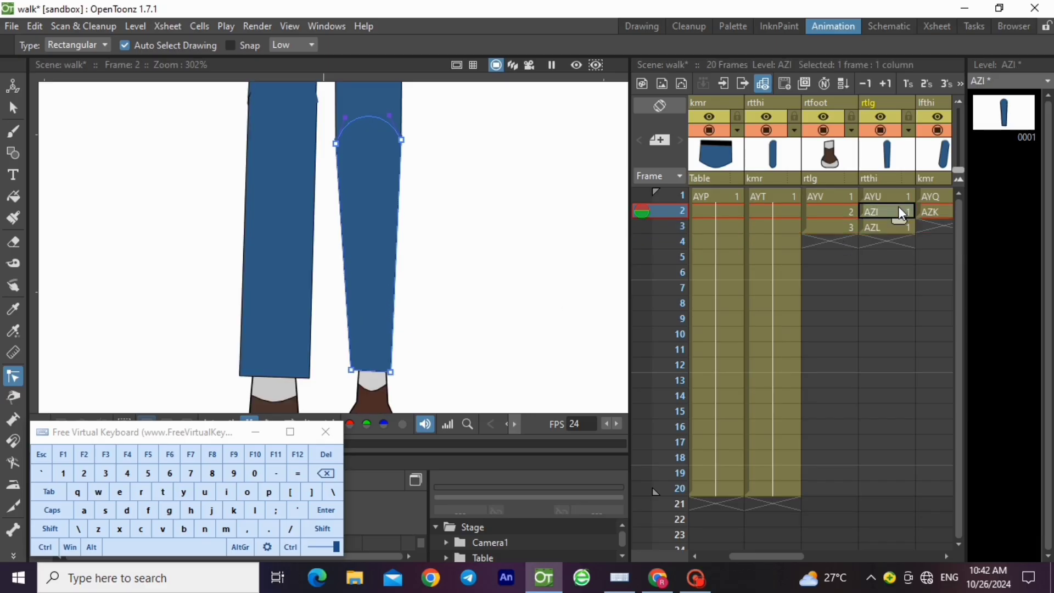
left_click(889, 226)
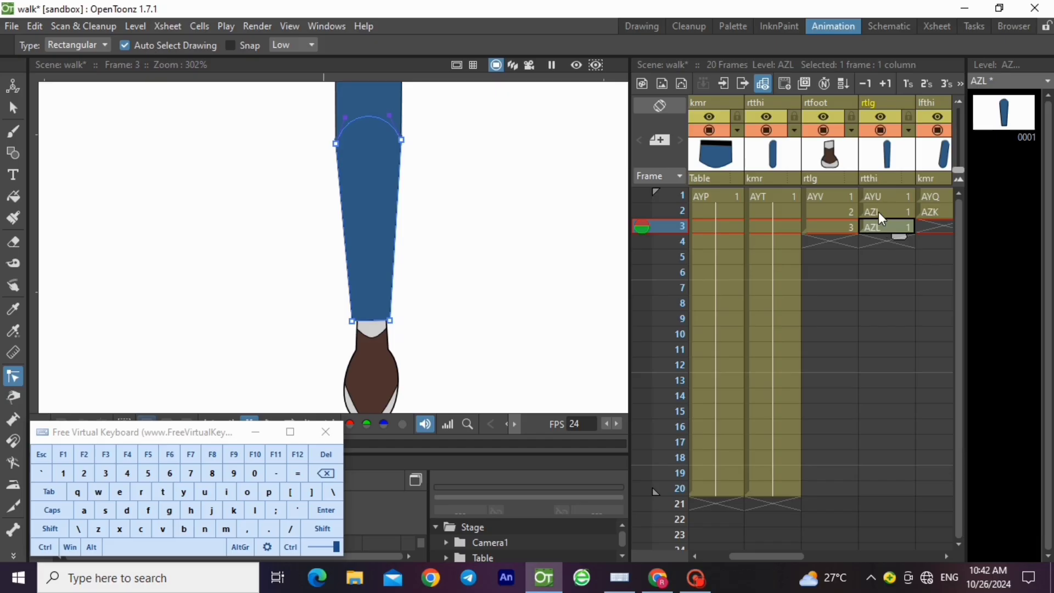
left_click(878, 212)
left_click(878, 222)
scroll(529, 242, "down", 2)
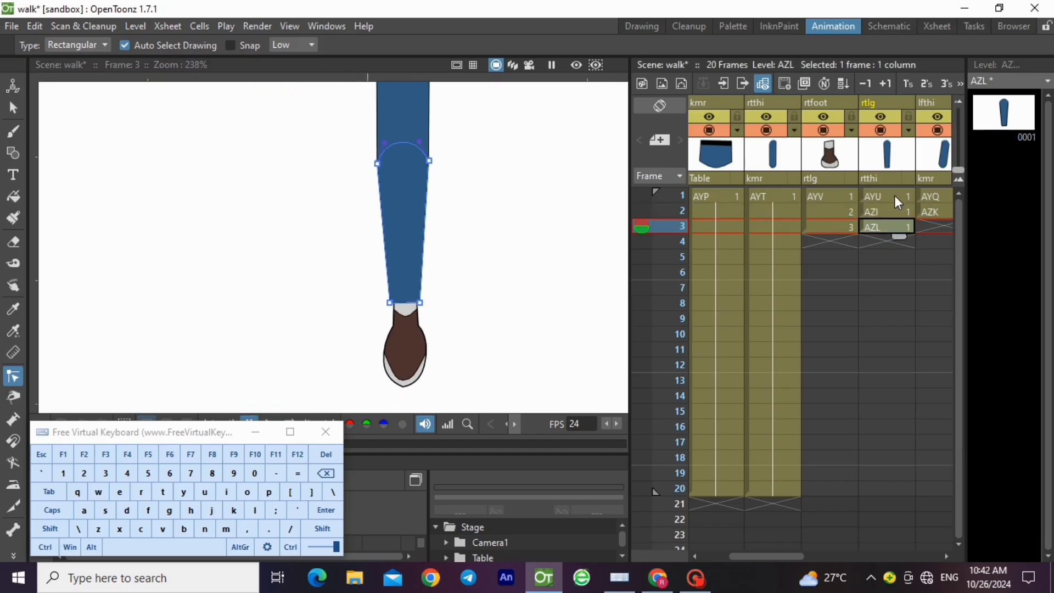
left_click(891, 210)
left_click(893, 193)
left_click(887, 209)
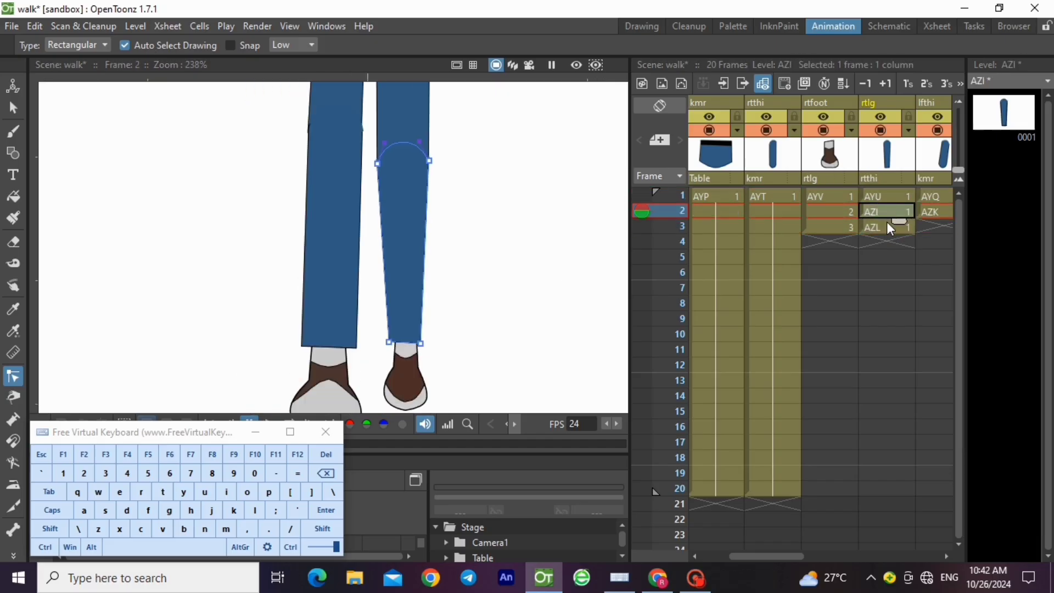
left_click(890, 226)
Step: Widen the top of the frame 3 rtlg lower leg by moving both knee corner points slightly outward, and compare it with frame 2
mouse_move(494, 207)
left_mouse_down()
mouse_move(473, 310)
mouse_move(454, 172)
mouse_move(457, 204)
left_mouse_up()
scroll(460, 209, "up", 3)
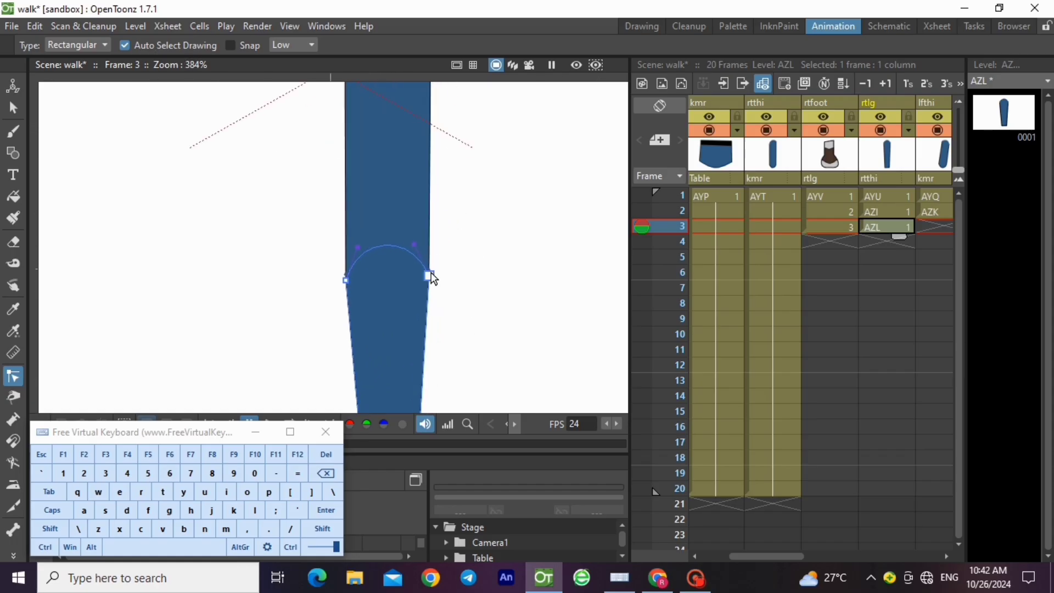
left_click_drag(432, 275, 433, 274)
left_click_drag(348, 281, 341, 278)
scroll(456, 206, "down", 2)
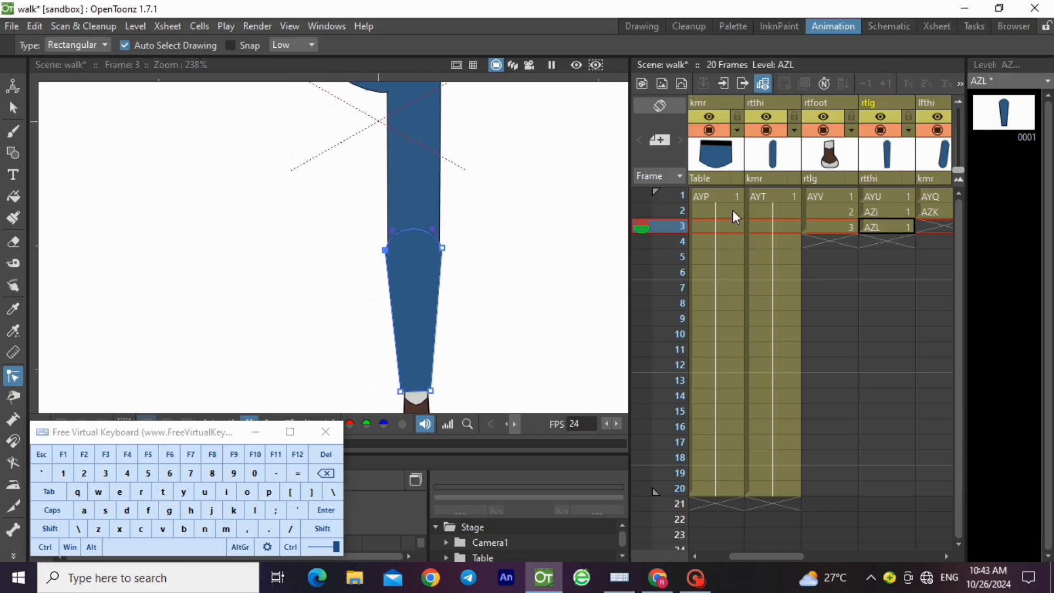
left_click(882, 215)
left_click(883, 230)
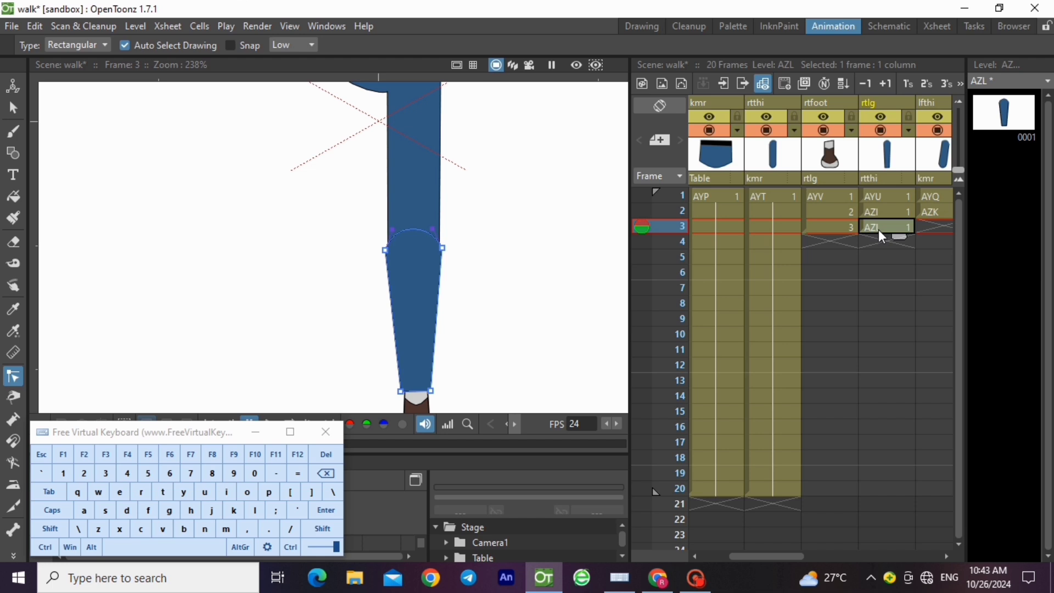
Step: Delete the rtthi thigh cells from frame 3 through frame 20
left_click_drag(764, 229, 766, 493)
right_click(766, 493)
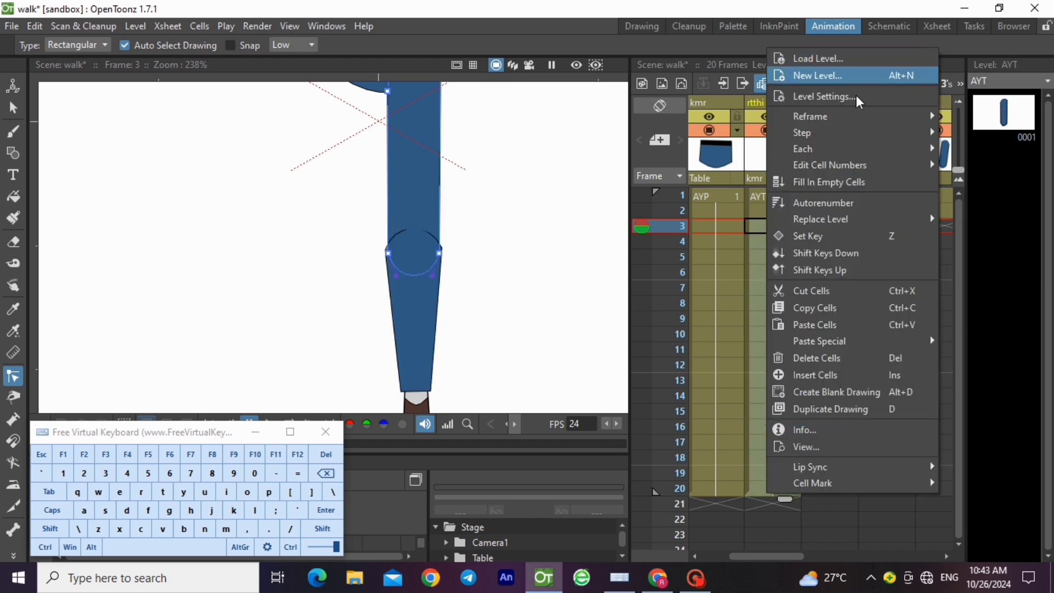
left_click(836, 358)
Step: Copy the frame 1 rtthi thigh into a new Toonz Vector level, AZM, at frame 3 of the same column
left_click(768, 198)
left_click(12, 109)
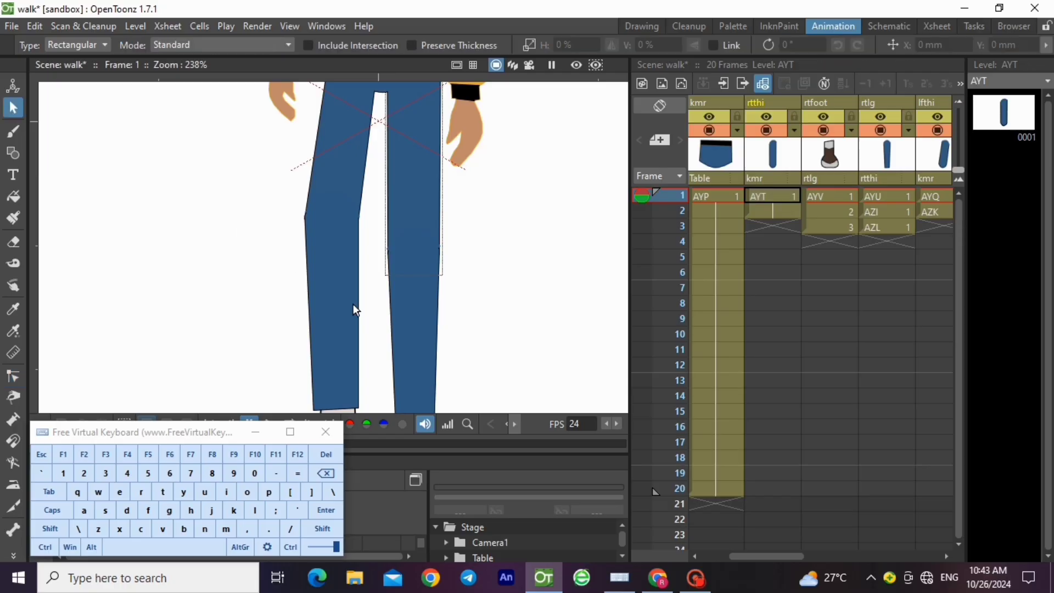
scroll(353, 304, "down", 3)
left_click_drag(301, 111, 581, 332)
left_click(45, 547)
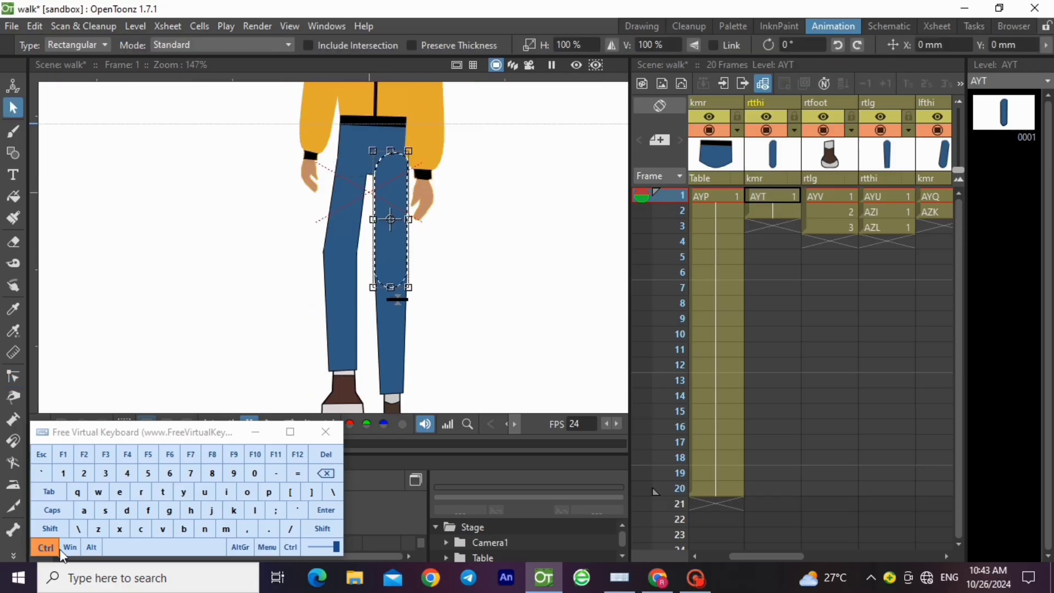
left_click(141, 528)
left_click(775, 230)
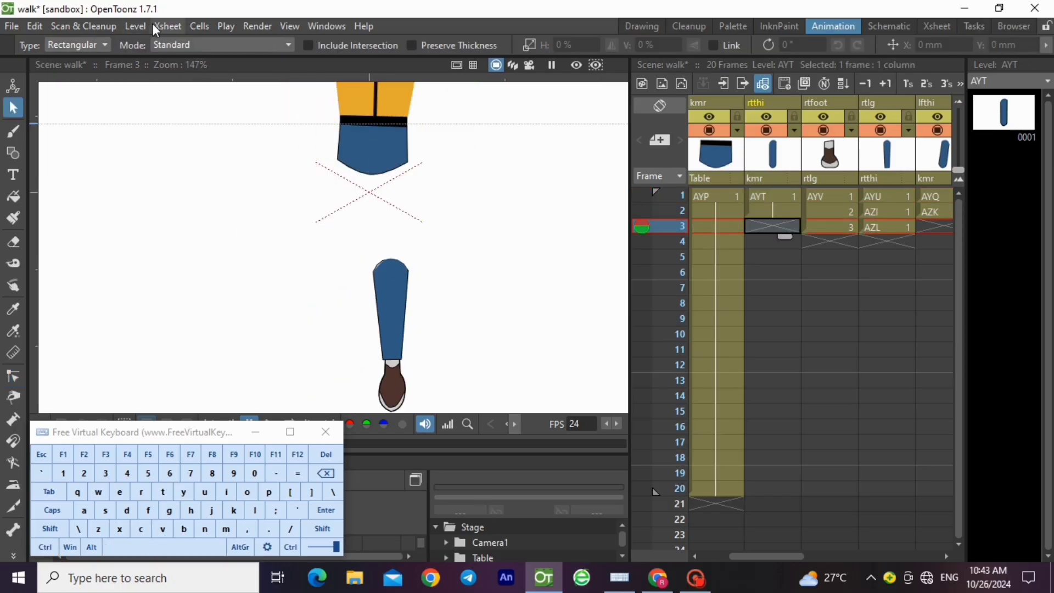
left_click(137, 26)
mouse_move(144, 43)
left_click(305, 72)
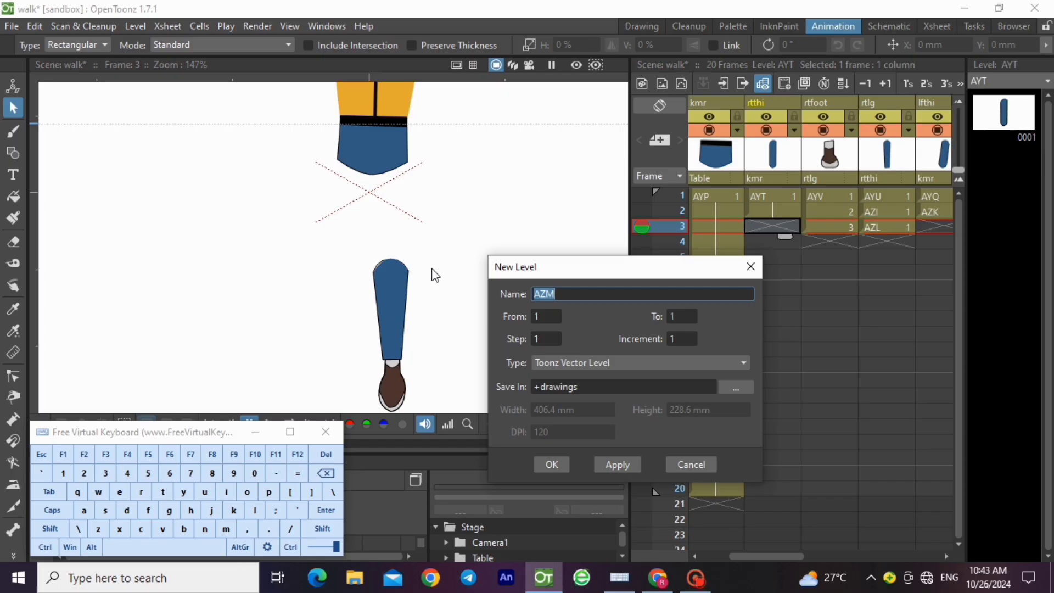
left_click(540, 460)
left_click(45, 547)
left_click(163, 528)
Step: Widen the lower end of the frame 3 rtthi thigh with the Control Point Editor to match the knee width of the lower leg
scroll(411, 233, "up", 3)
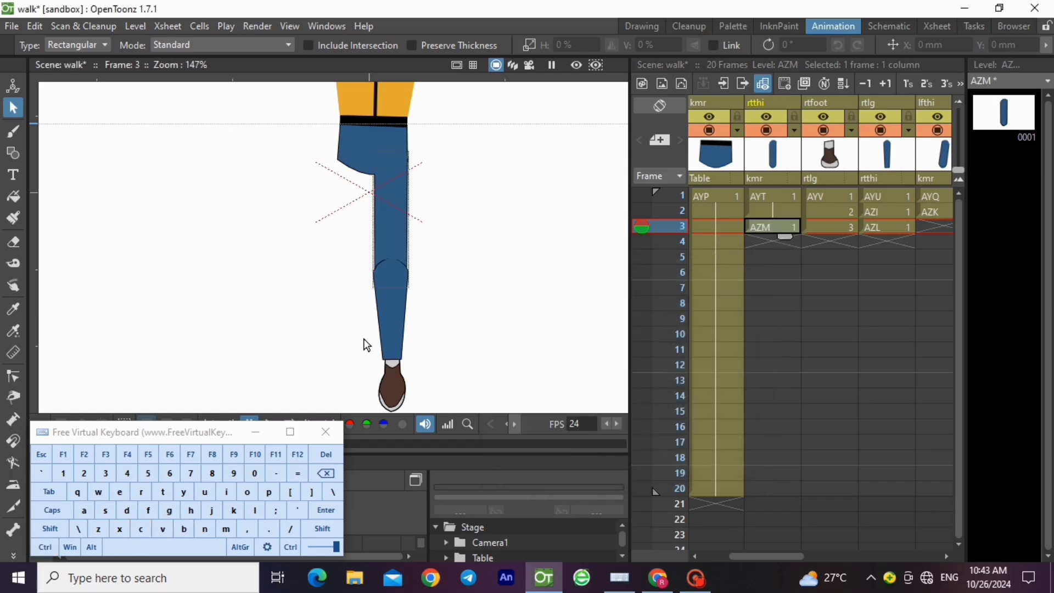
left_click(13, 377)
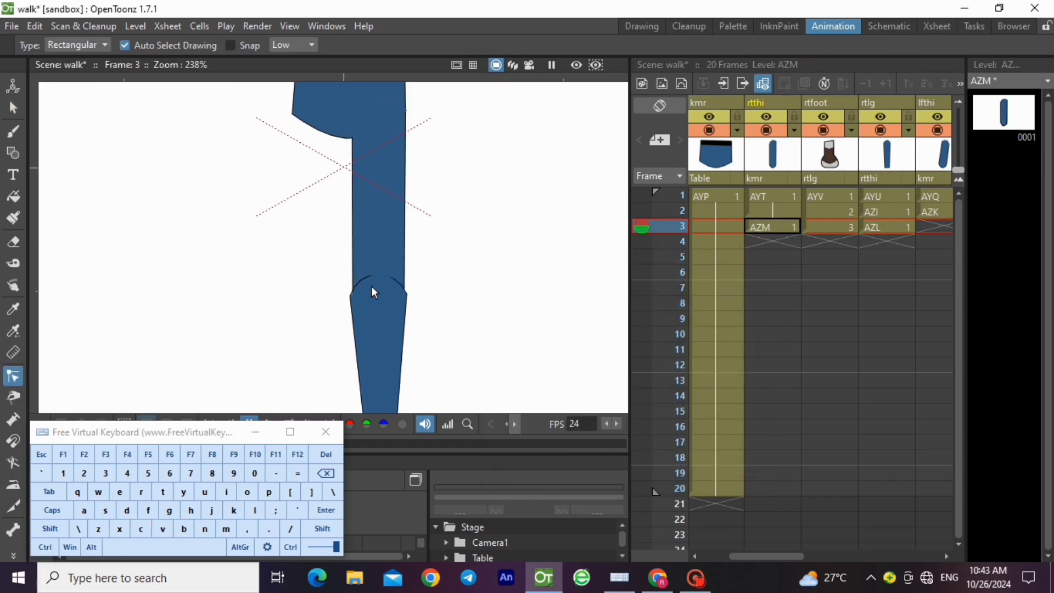
left_click(403, 255)
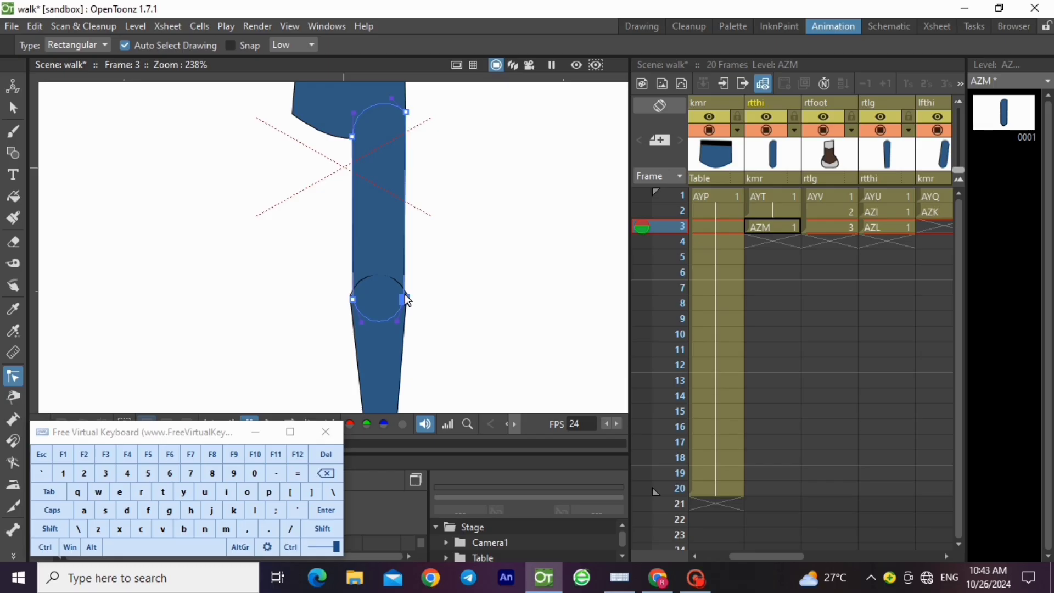
left_click(407, 298)
left_click_drag(352, 299, 349, 300)
left_click(446, 293)
Step: Reshape the knee curve of the frame 3 rtlg lower leg with its control points to hide the arc outline over the thigh
left_click(840, 225)
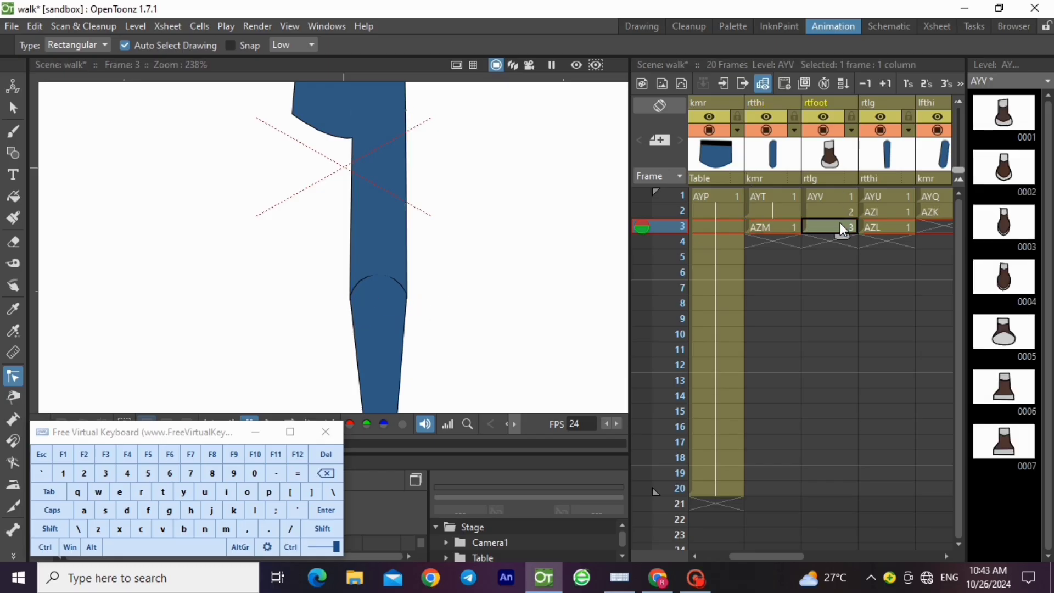
left_click(382, 278)
scroll(379, 274, "up", 6)
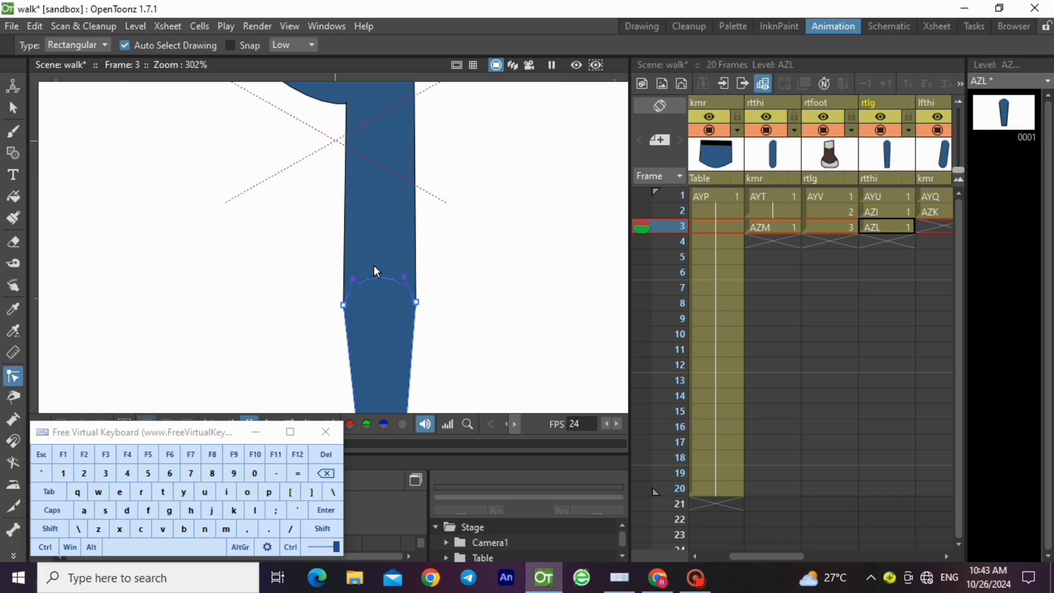
left_click(547, 248)
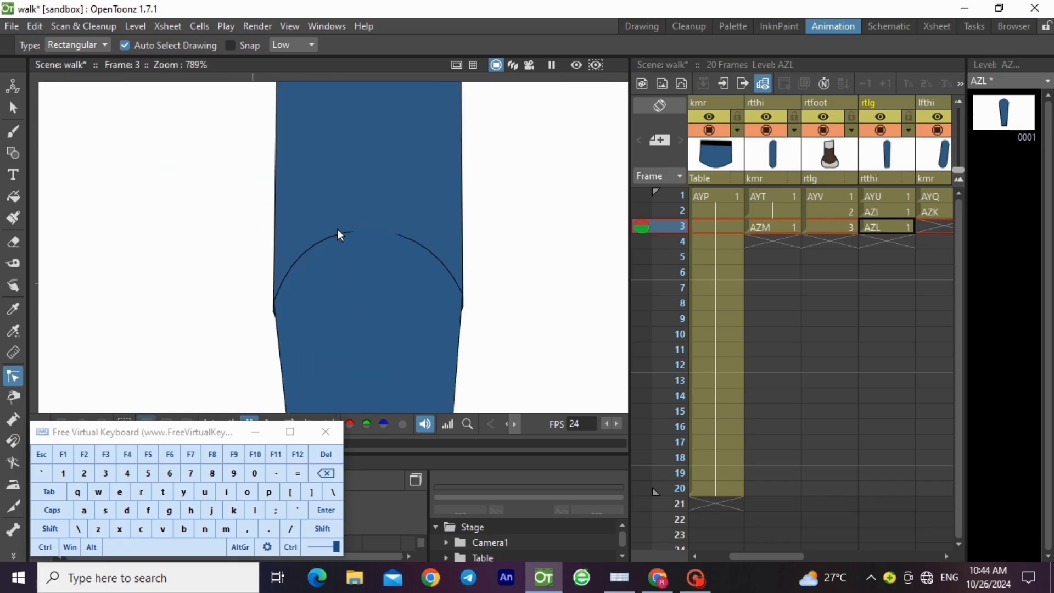
left_click(348, 246)
left_click_drag(287, 298, 278, 289)
left_click_drag(449, 295, 456, 291)
left_click(491, 291)
scroll(333, 204, "down", 6)
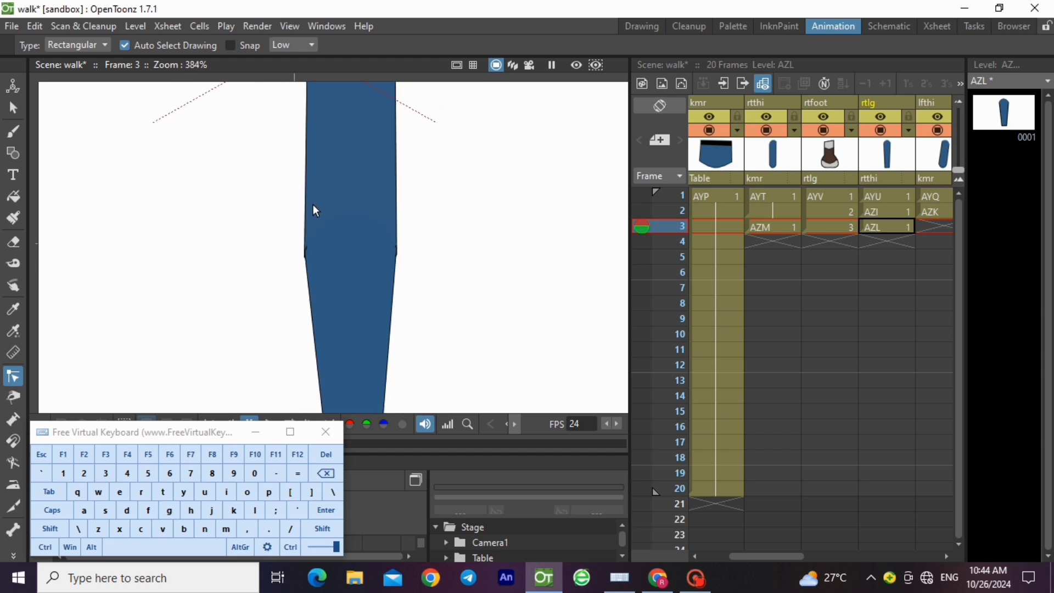
Step: Compare the right leg's poses across frames 1, 2 and 3
scroll(315, 210, "down", 1)
left_click(882, 212)
left_click(883, 225)
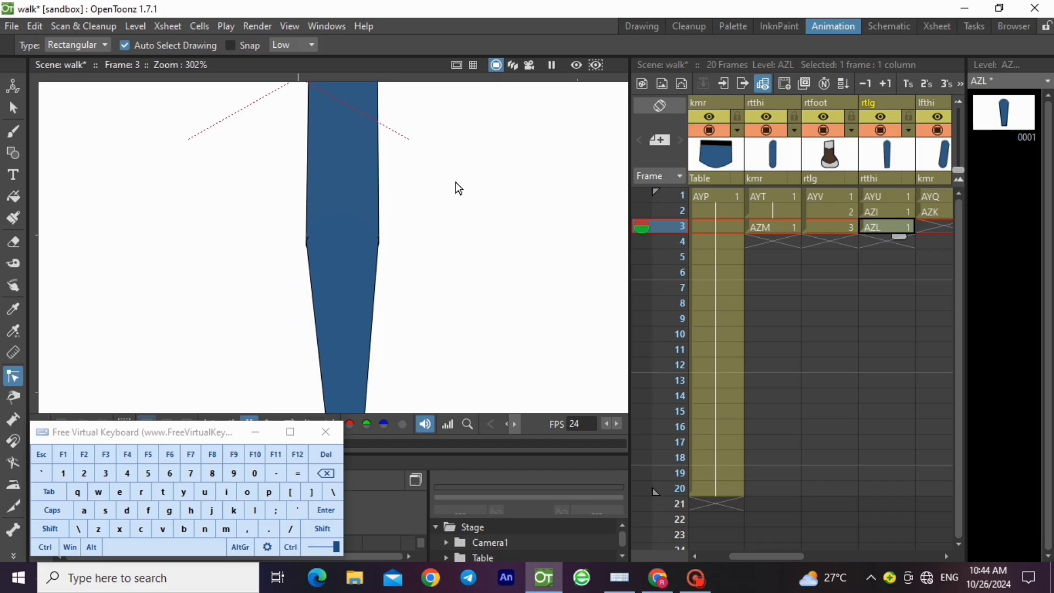
scroll(459, 188, "down", 3)
left_click(880, 213)
left_click(883, 229)
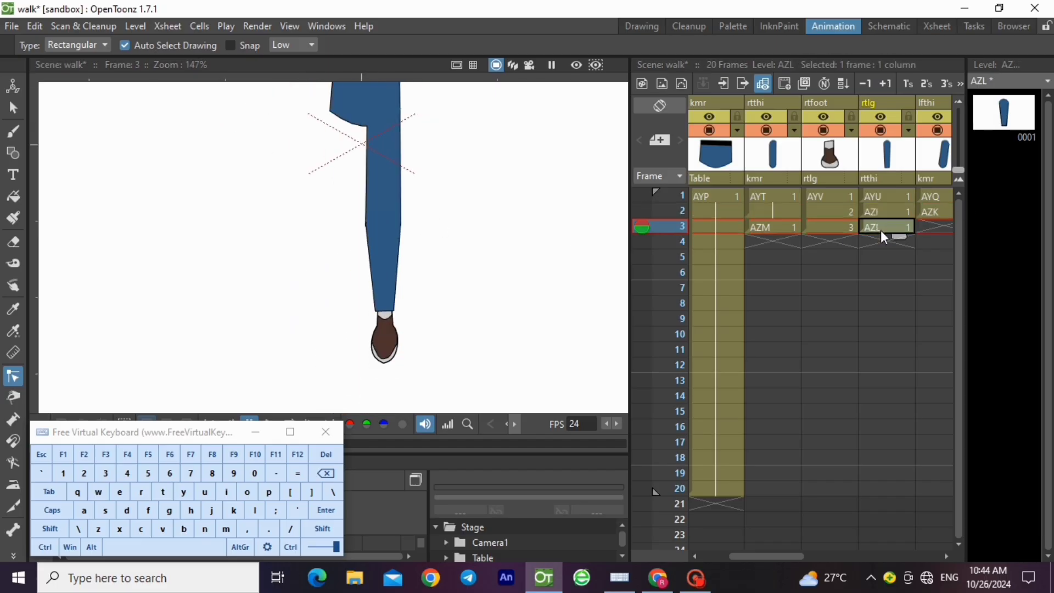
left_click(881, 196)
left_click(878, 212)
left_click(880, 227)
left_click(768, 226)
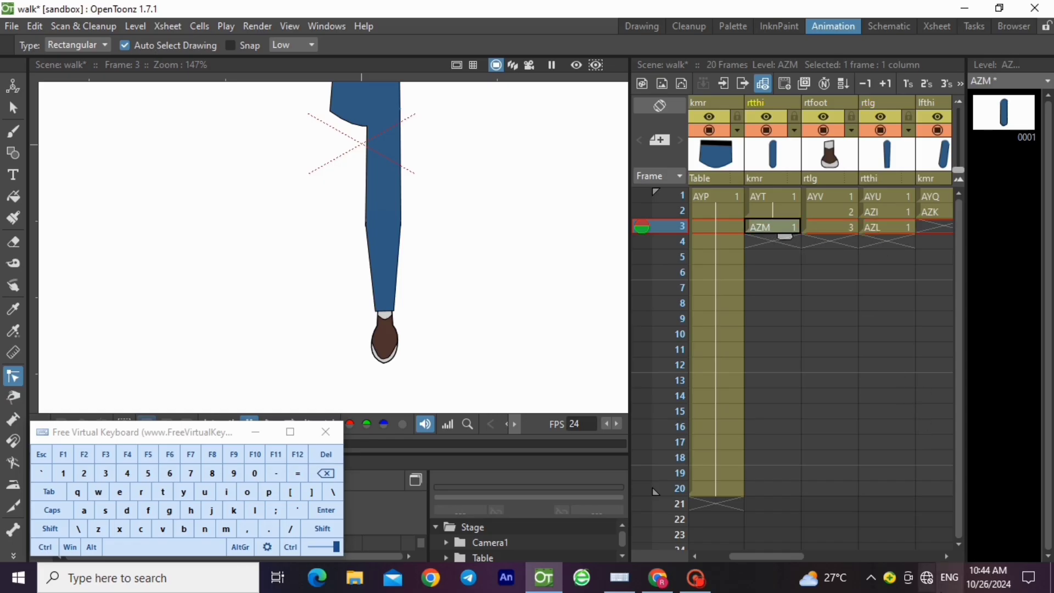
Step: Copy drawing 0003 of the AYS foot level into frame 3 of the lffoot column
scroll(951, 555, "right", 3)
left_click(805, 212)
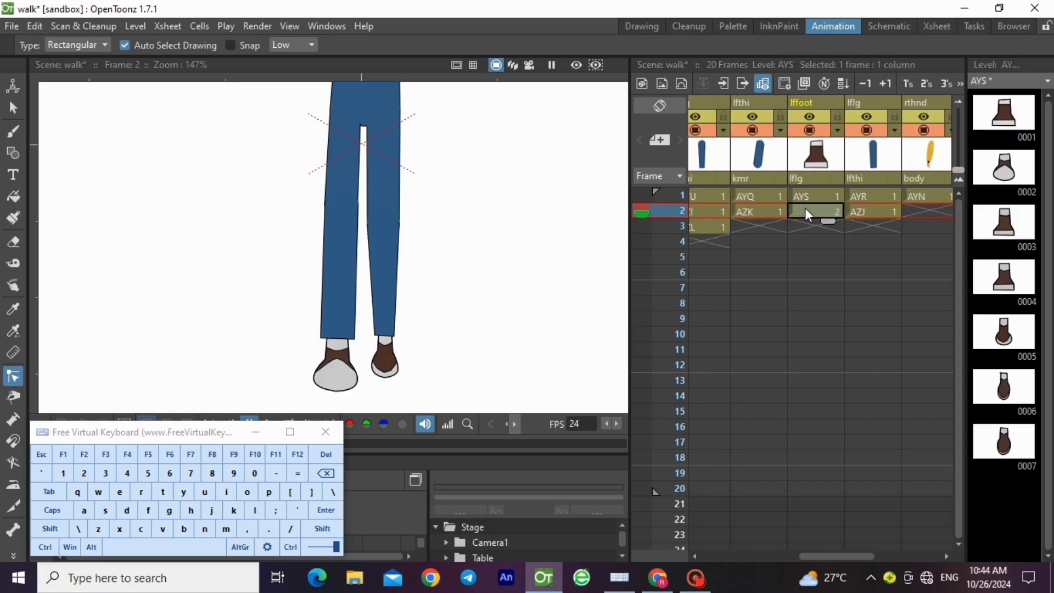
right_click(1006, 225)
left_click(937, 71)
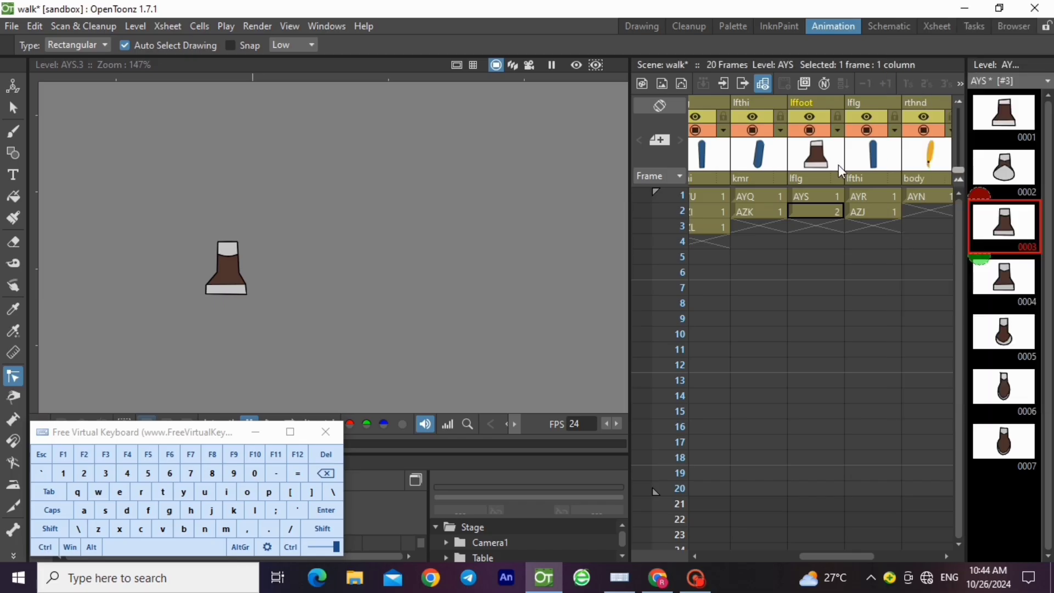
left_click(815, 226)
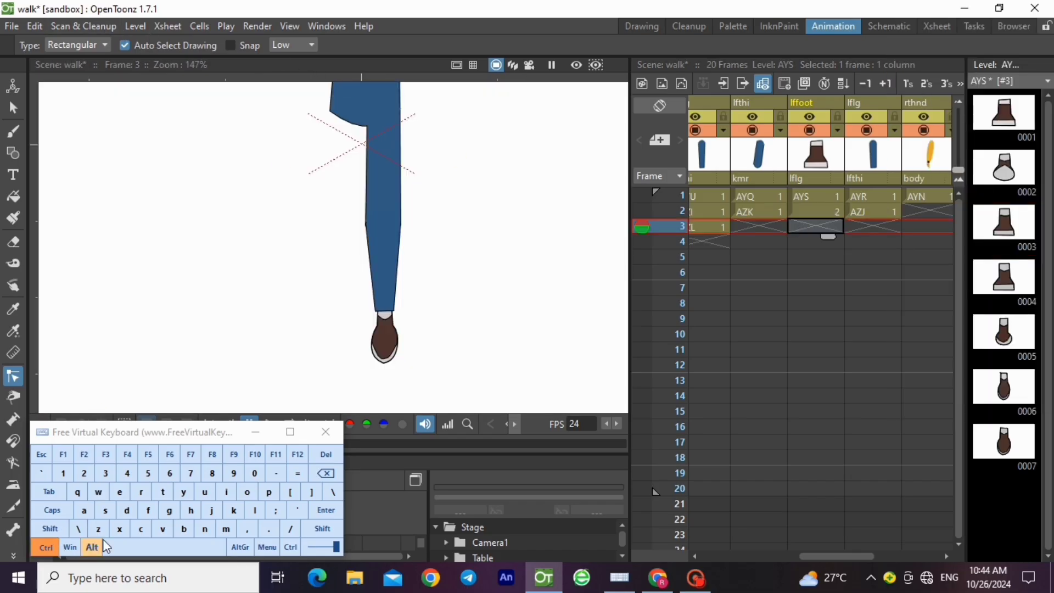
key("ctrl+v")
Step: Copy the frame 2 lflg lower leg into a new Toonz Vector level, AZN, at frame 3 of the same column
left_click(867, 213)
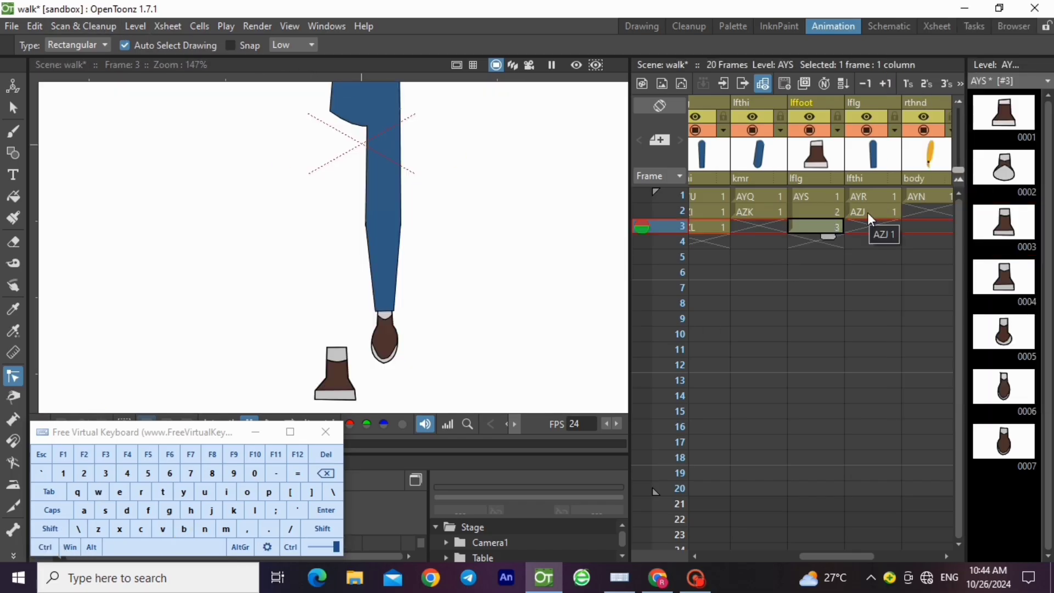
left_click(12, 109)
left_click_drag(225, 154, 448, 361)
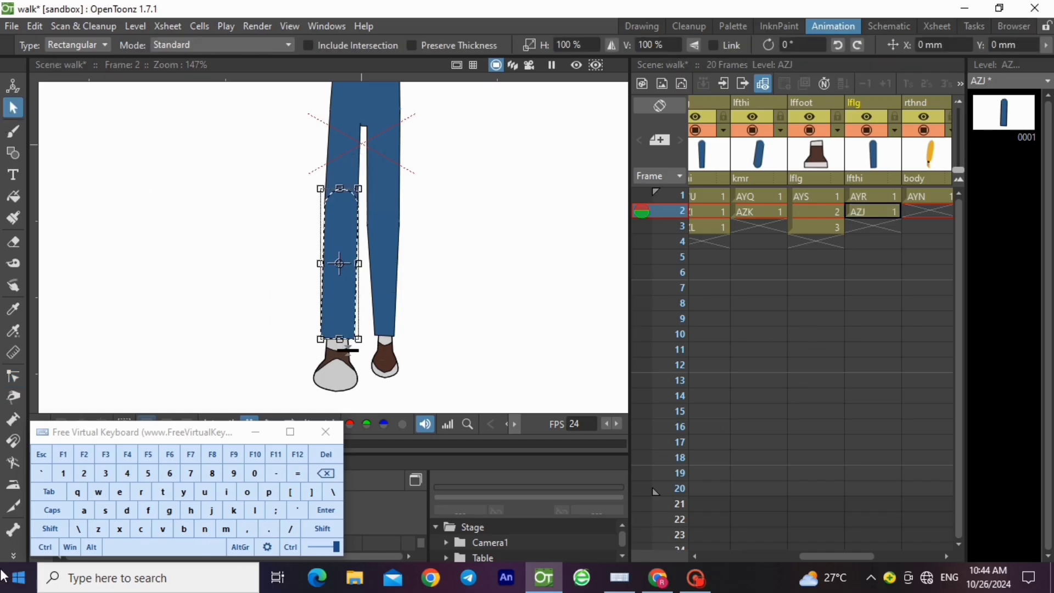
left_click(46, 547)
left_click(135, 533)
left_click(855, 229)
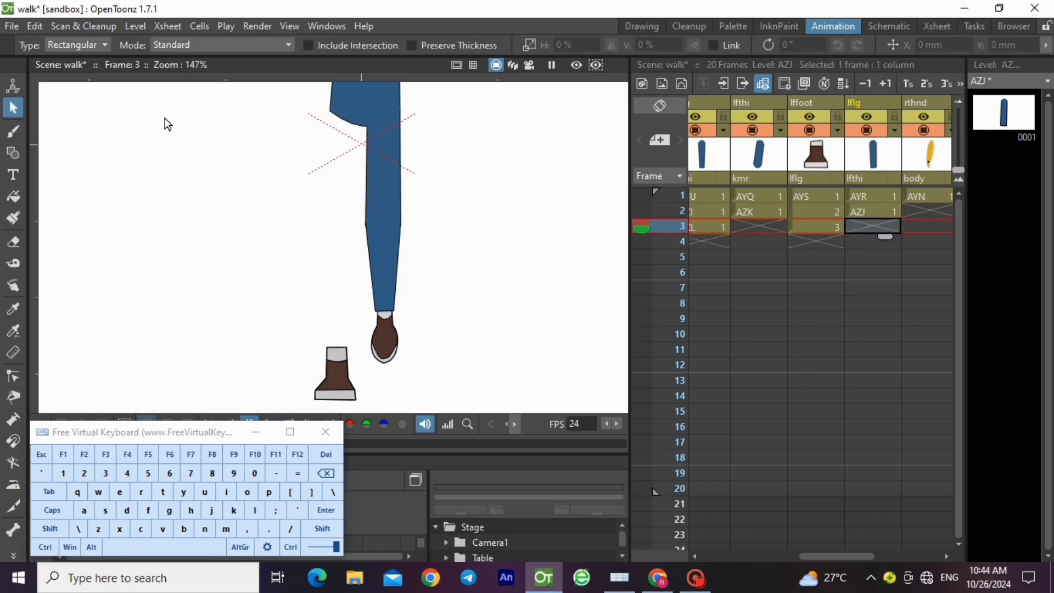
left_click(143, 25)
mouse_move(165, 44)
left_click(329, 80)
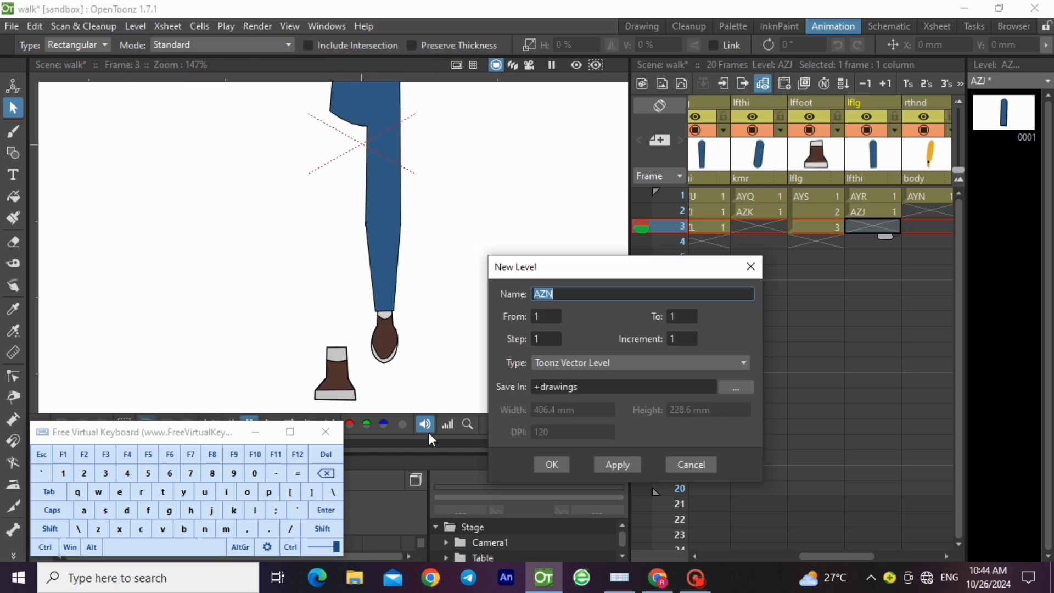
left_click(558, 463)
left_click(46, 547)
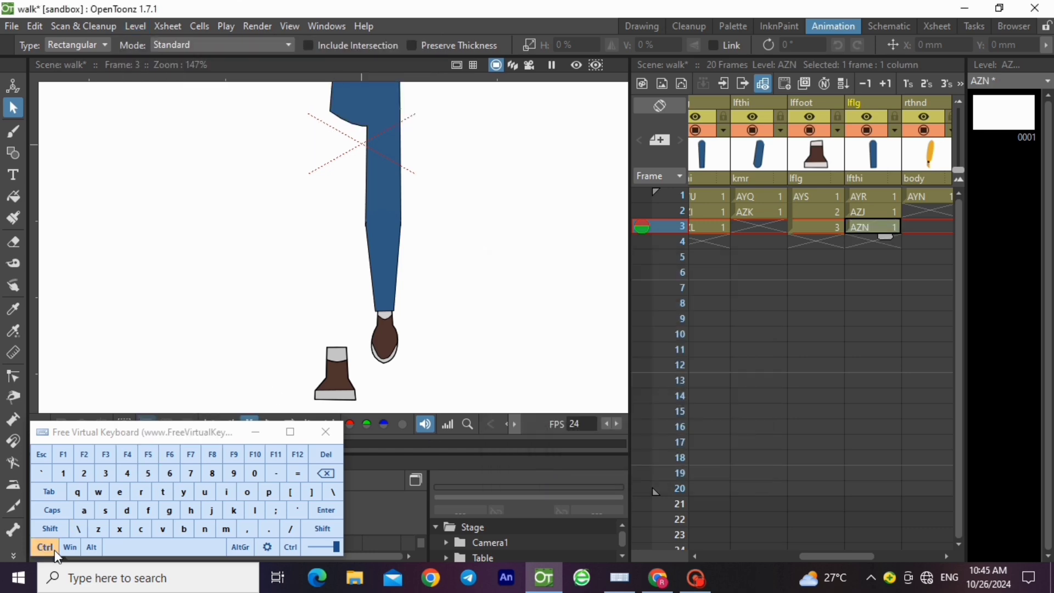
left_click(156, 530)
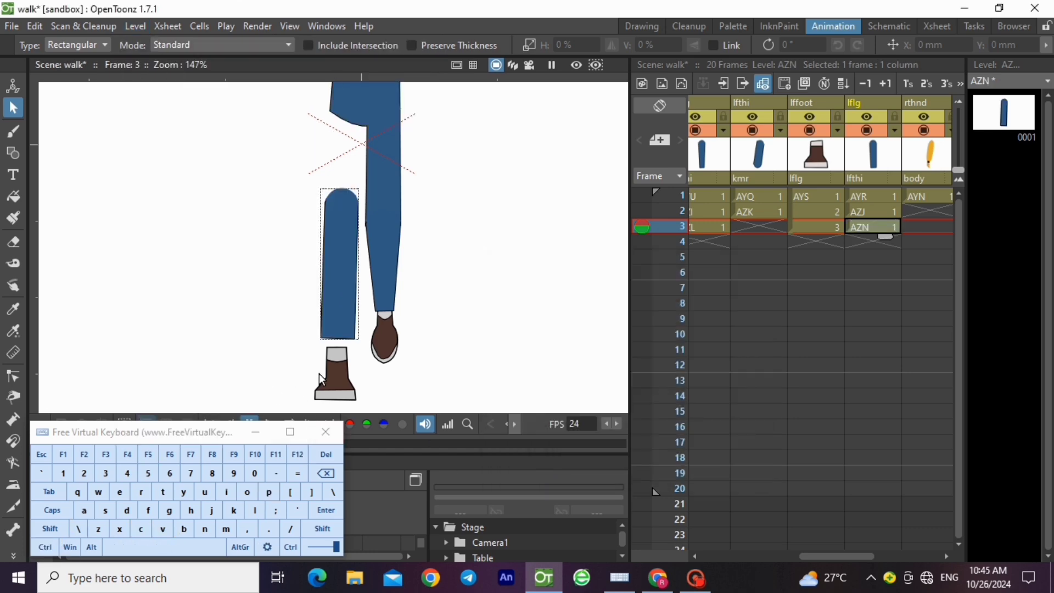
Step: Lengthen the frame 3 lflg lower leg with the Control Point Editor so its hem meets the foot, and check it against frame 2
scroll(338, 393, "up", 3)
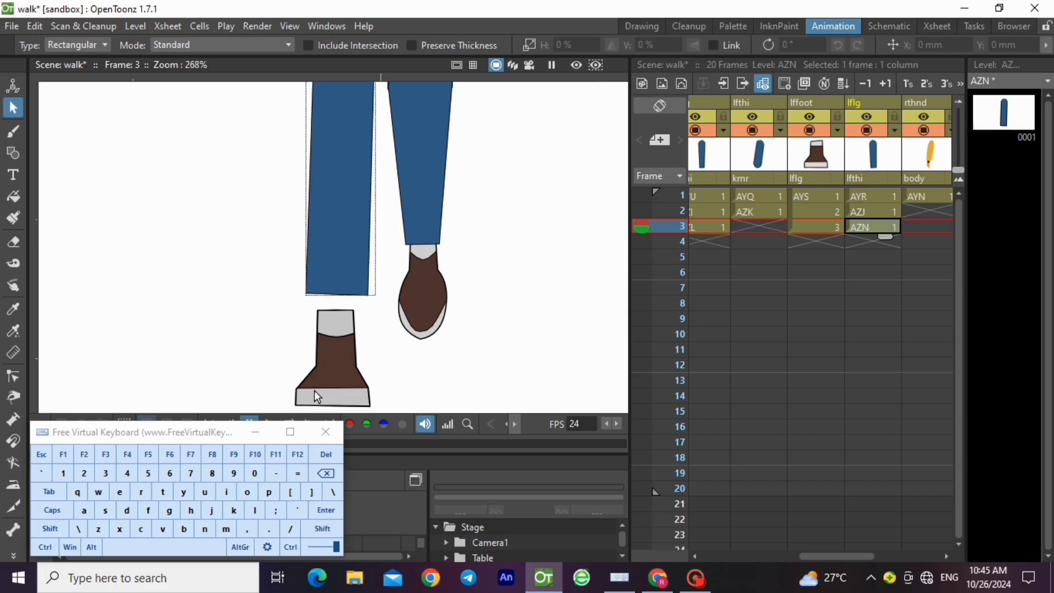
left_click(14, 377)
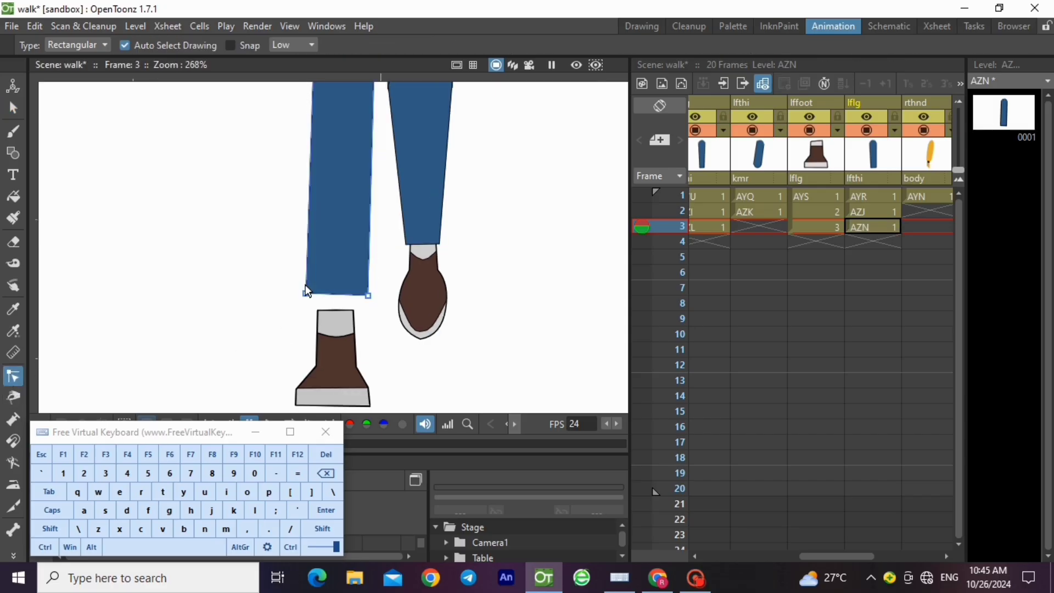
left_click_drag(305, 295, 307, 323)
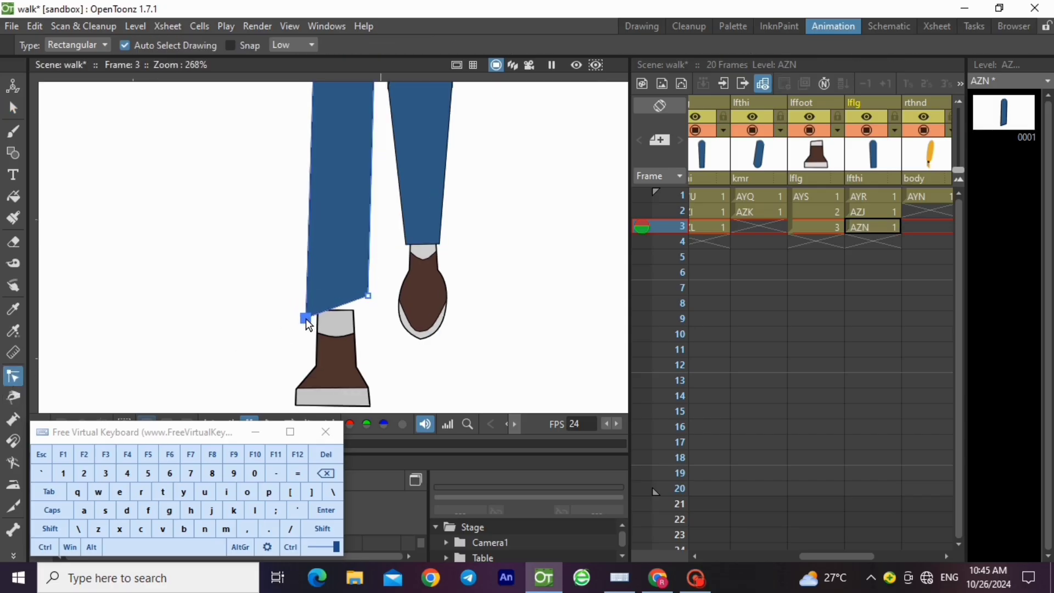
left_click(368, 297)
left_click_drag(371, 308, 371, 325)
scroll(426, 354, "down", 2)
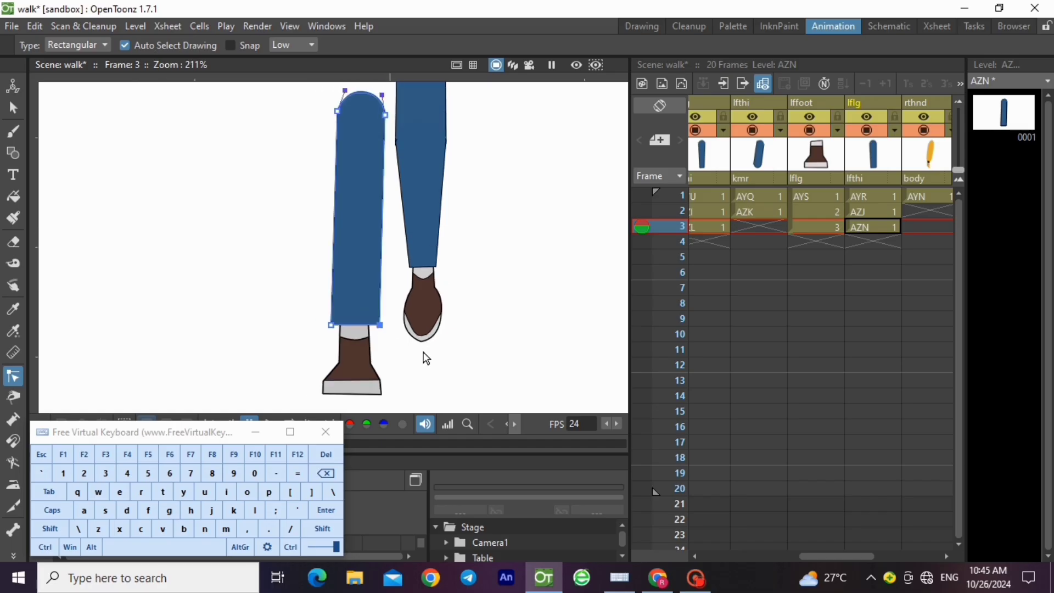
left_click(871, 229)
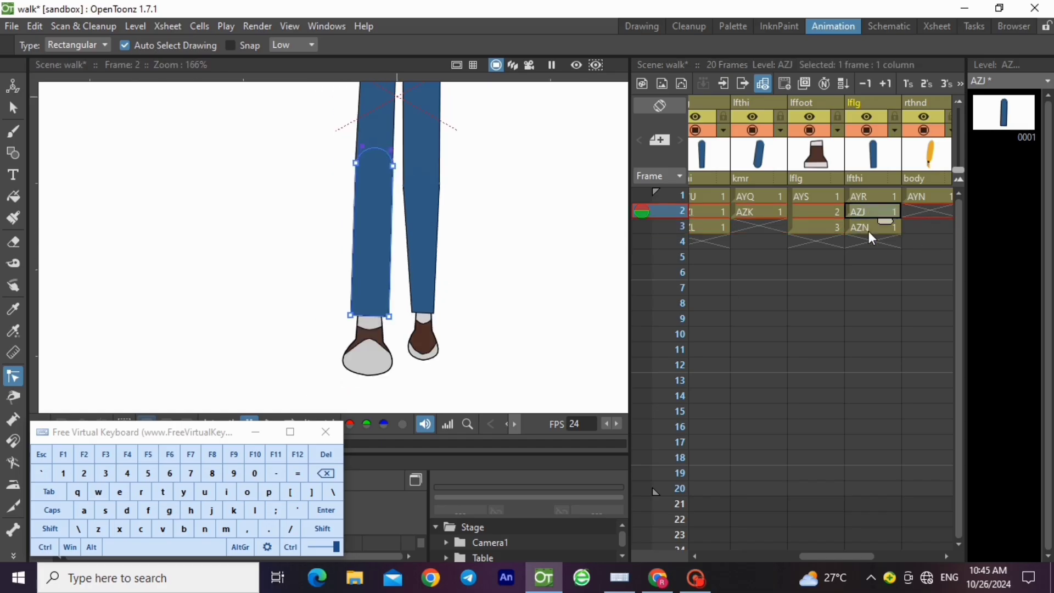
left_click(870, 213)
left_click(866, 225)
Step: Widen the hem of the frame 3 lflg lower leg slightly on both sides and compare it with frame 2
scroll(359, 344, "up", 3)
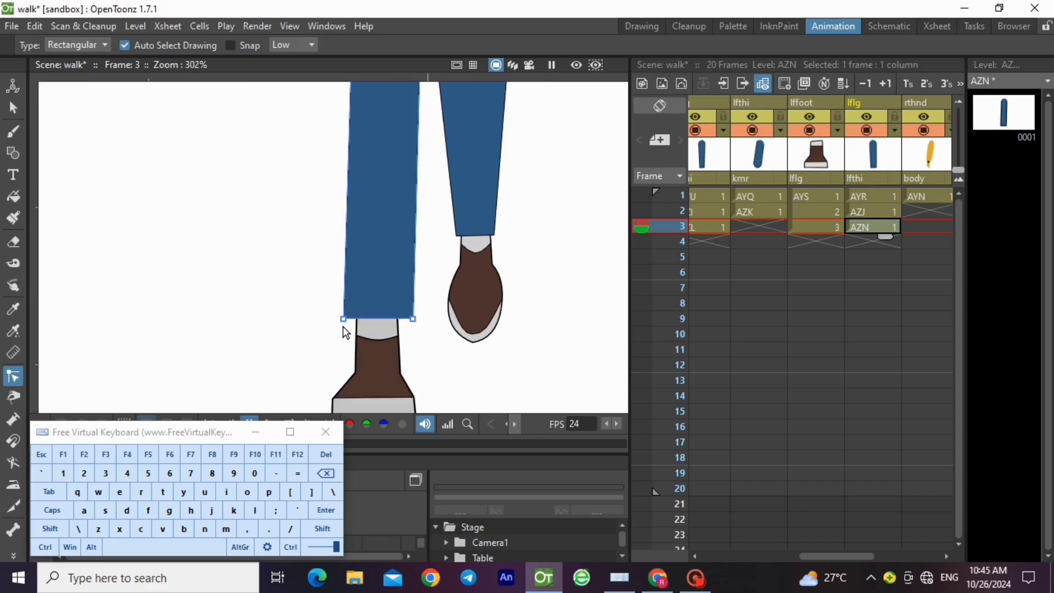
left_click_drag(344, 319, 338, 318)
left_click_drag(413, 319, 417, 320)
scroll(429, 330, "down", 2)
left_click(865, 211)
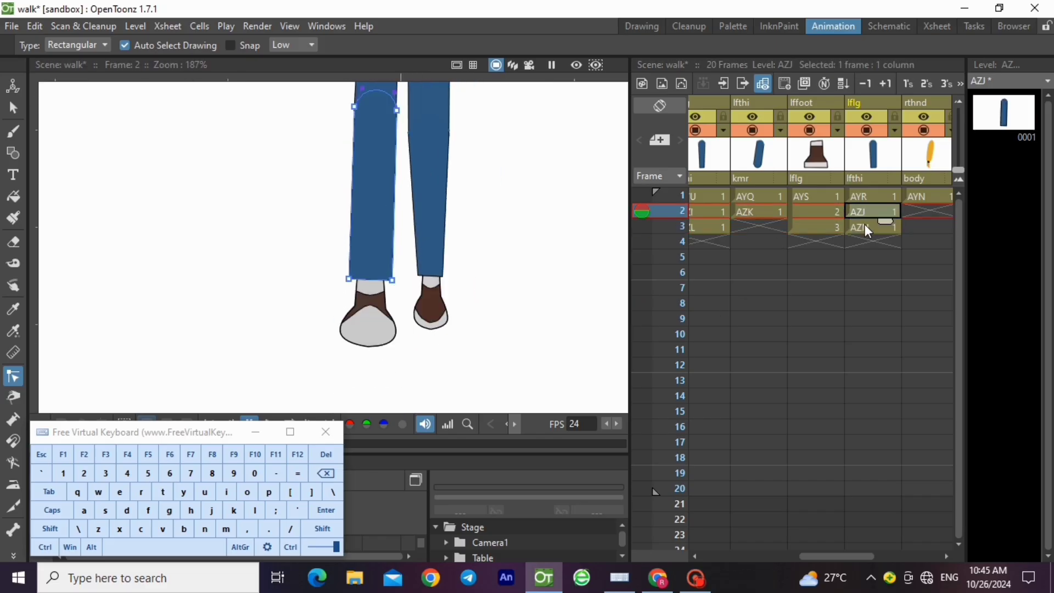
left_click(864, 224)
Step: Extend the lfthi thigh drawing AZK through frame 3 and compare the leg poses across frames 1 to 3
left_click(753, 213)
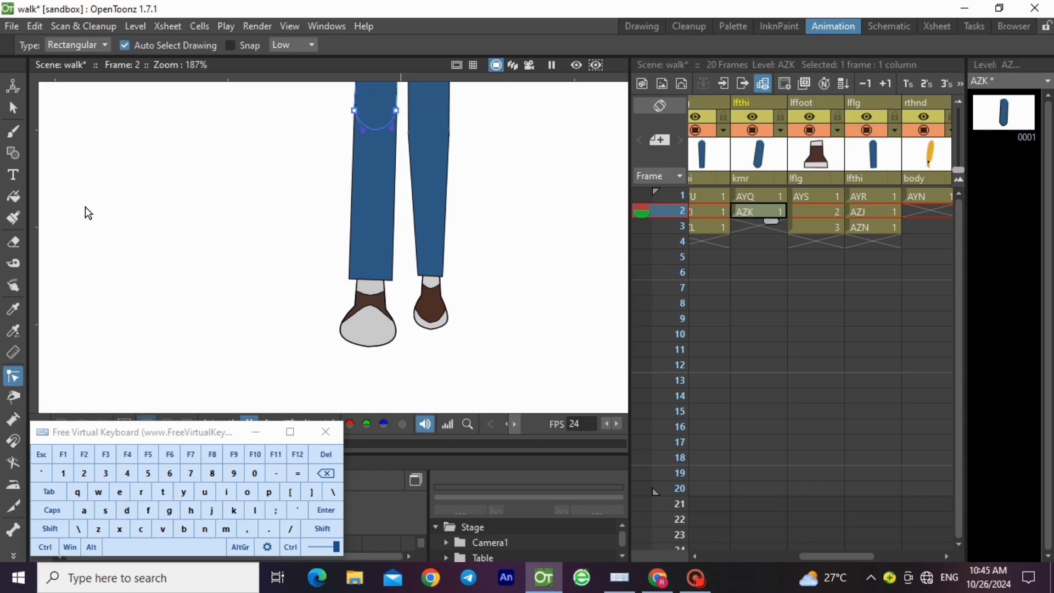
scroll(256, 348, "down", 2)
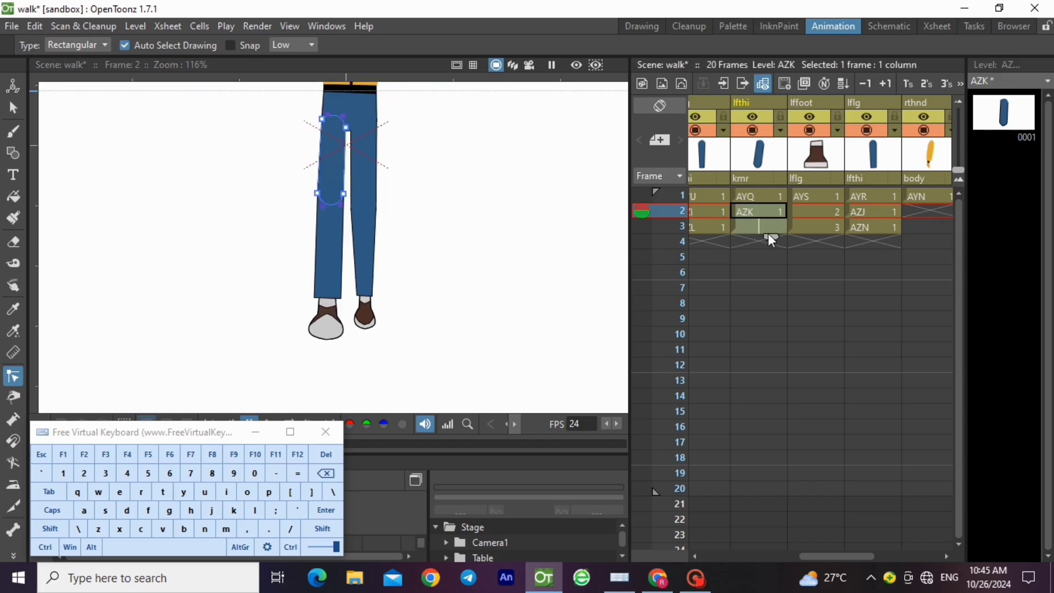
left_click(872, 226)
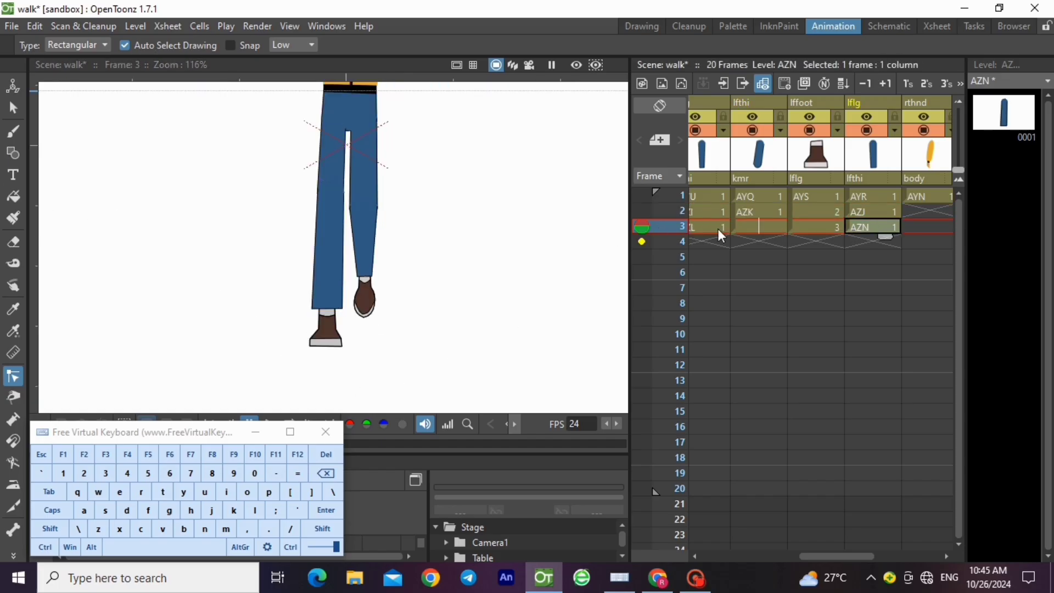
left_click(858, 209)
left_click(859, 229)
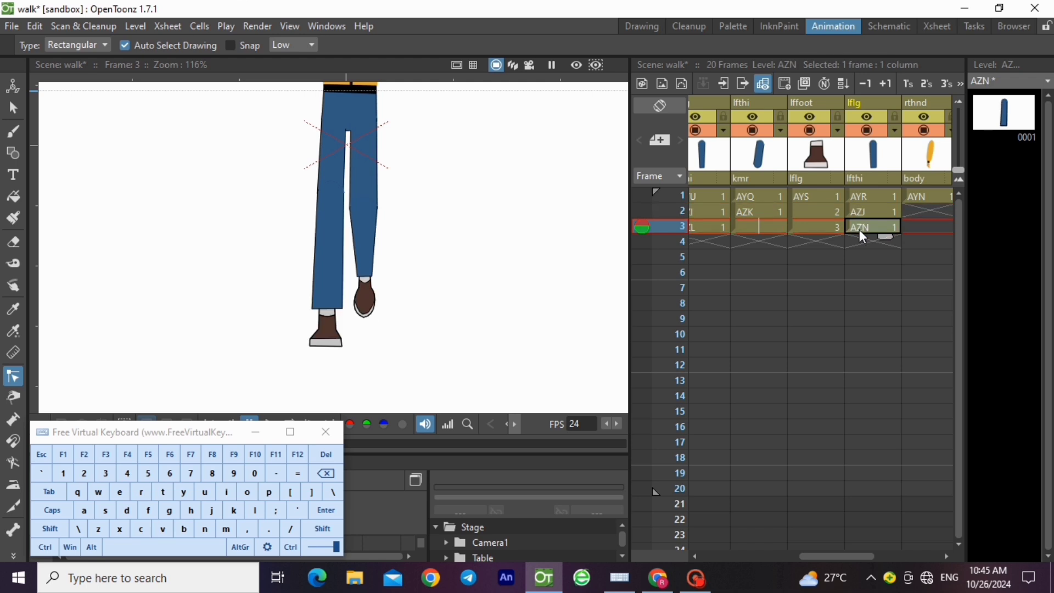
left_click(868, 200)
left_click(867, 215)
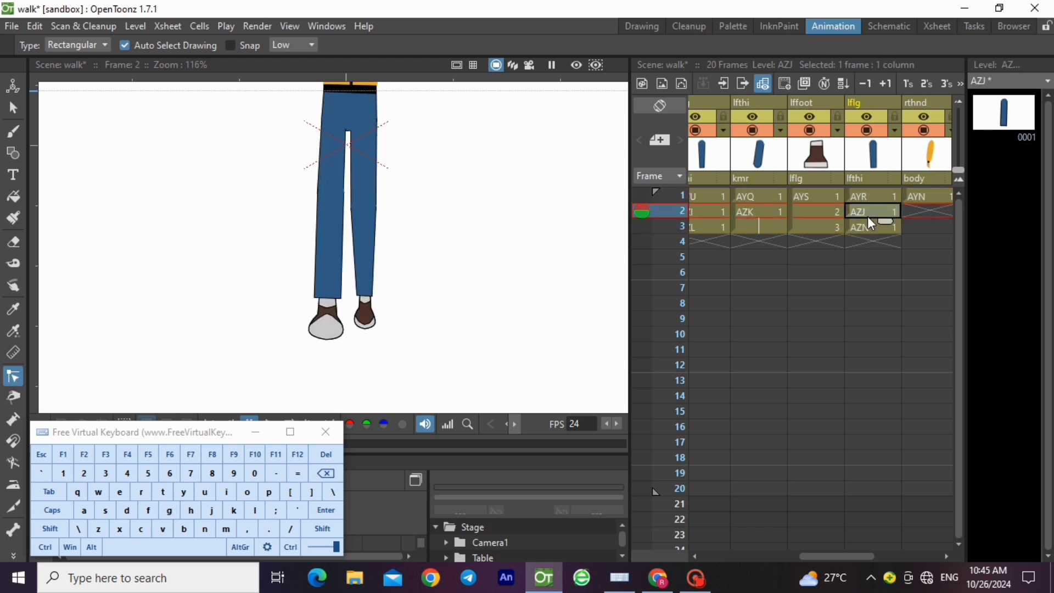
left_click(868, 230)
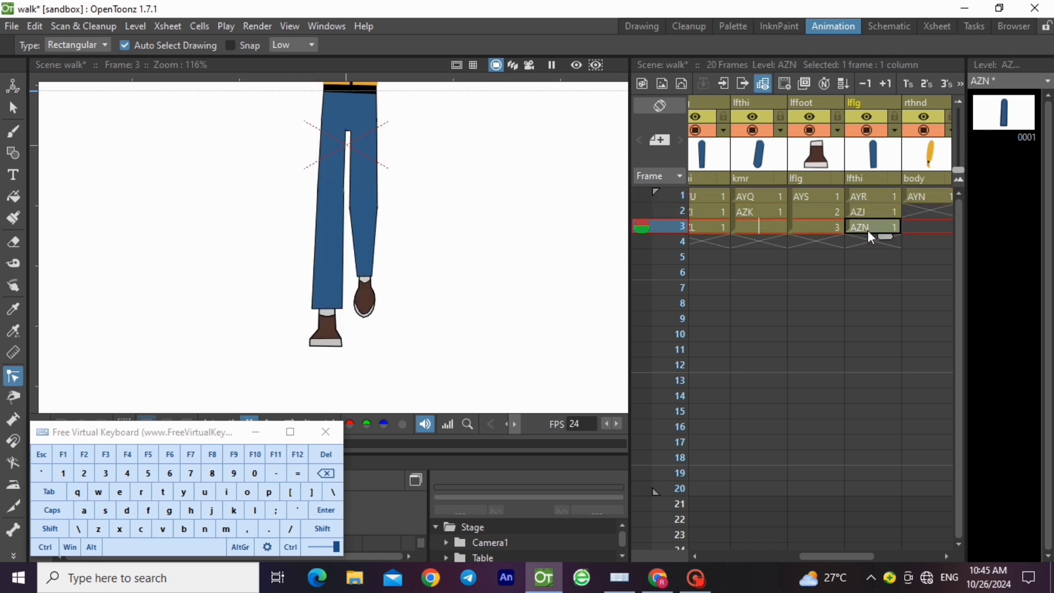
Step: Copy drawing 0004 of the AYS foot level into frame 4 of the lffoot column
right_click(822, 230)
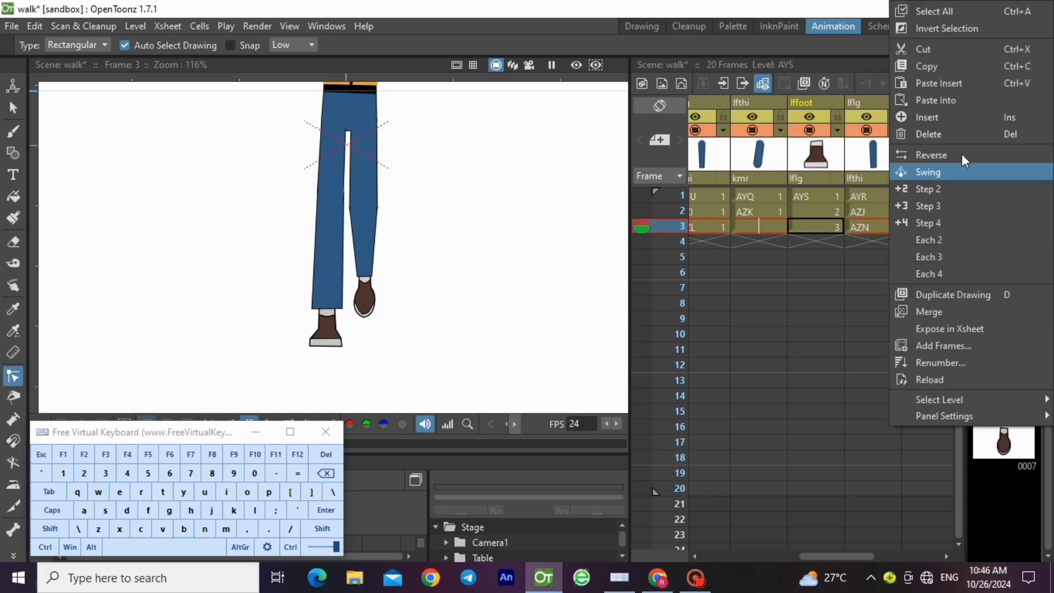
left_click(922, 70)
left_click(820, 243)
left_click(136, 27)
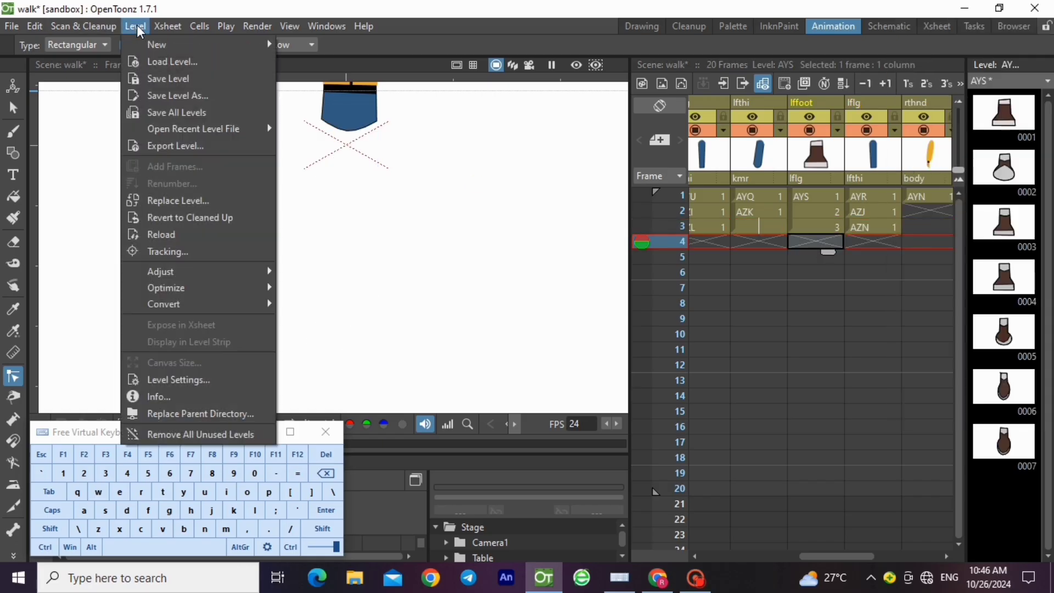
left_click(69, 340)
left_click(46, 548)
left_click(162, 531)
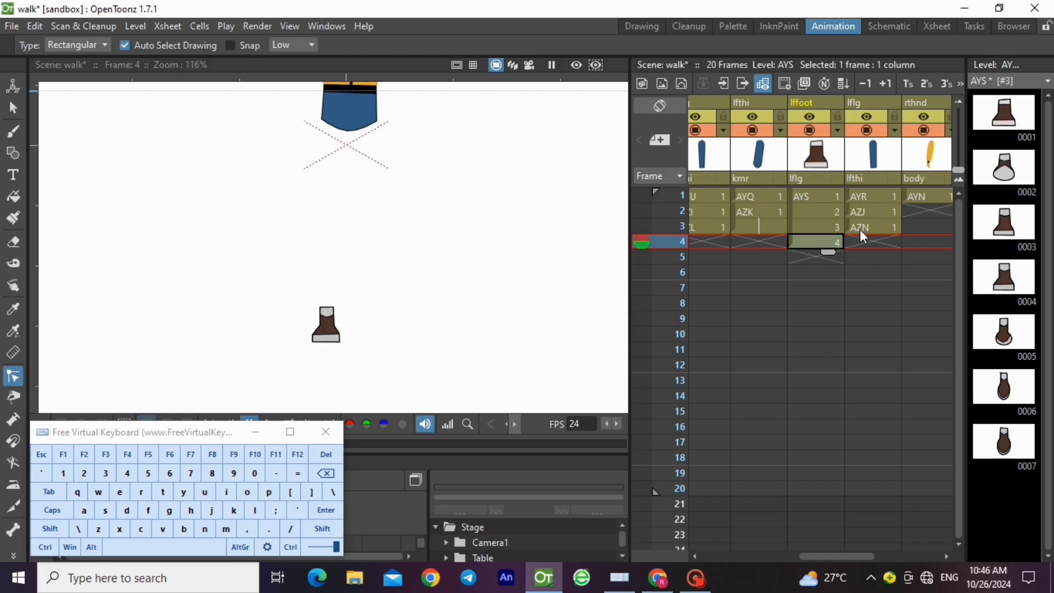
Step: Extend the lfthi thigh drawing AZK through frame 4
left_click(763, 228)
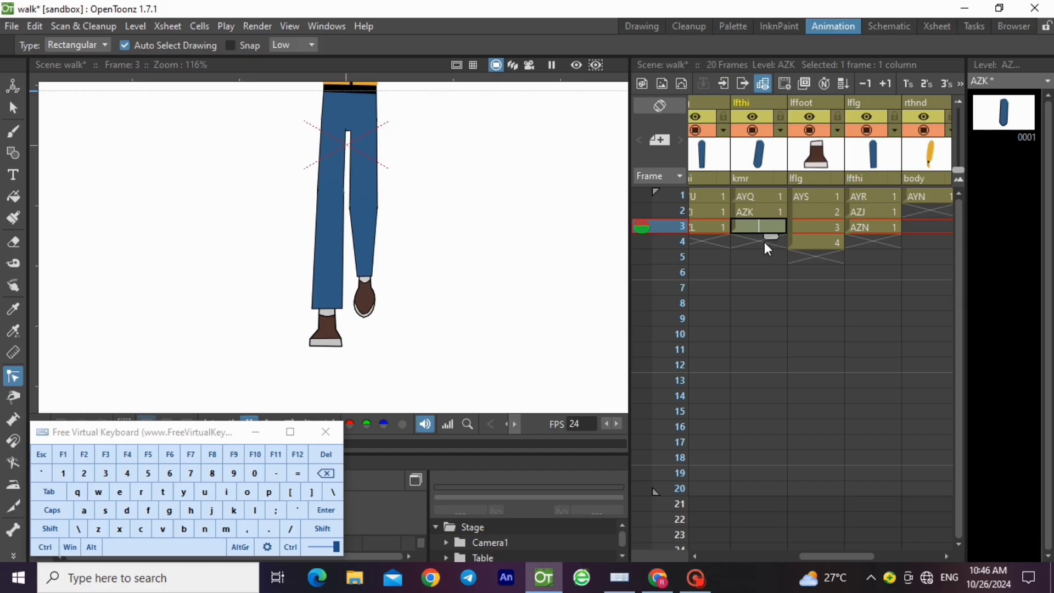
left_click(764, 242)
left_click(768, 227)
left_click(767, 241)
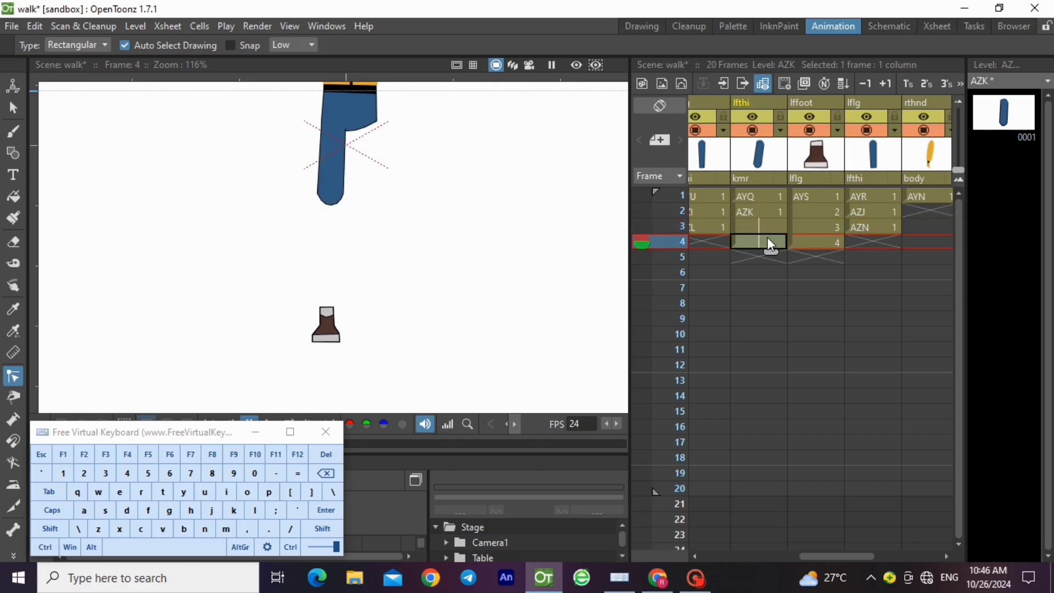
Step: Compare the left foot's drawings and leg length across frames 1 to 4
left_click(876, 222)
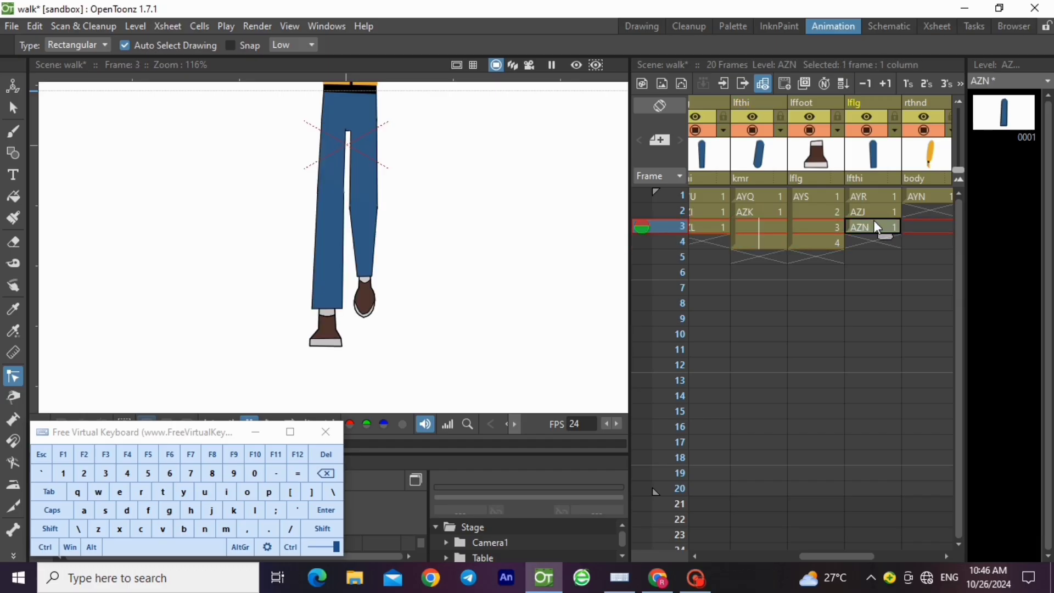
left_click(833, 242)
left_click(810, 227)
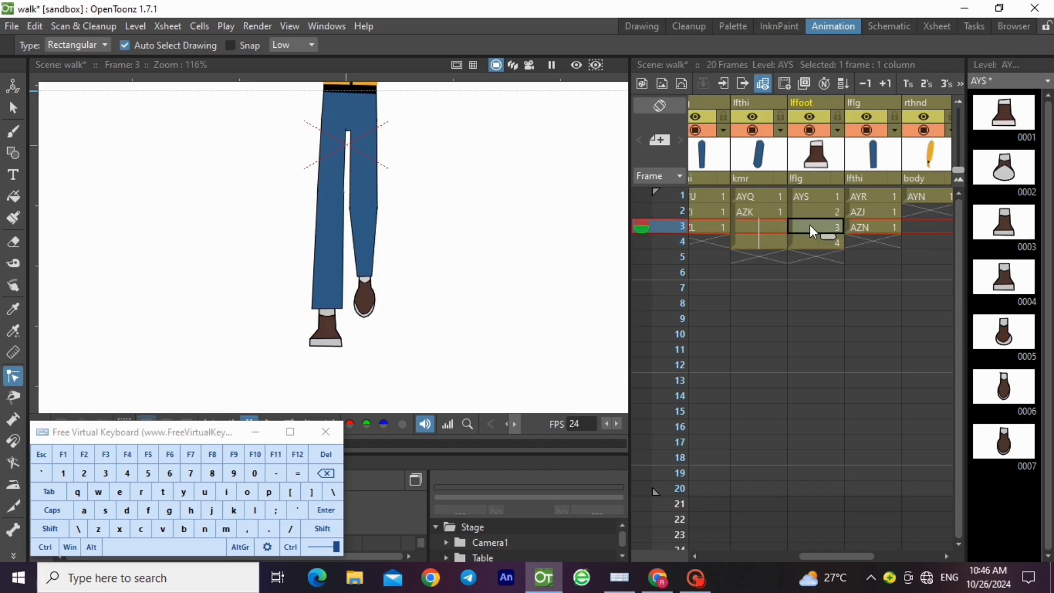
left_click(814, 212)
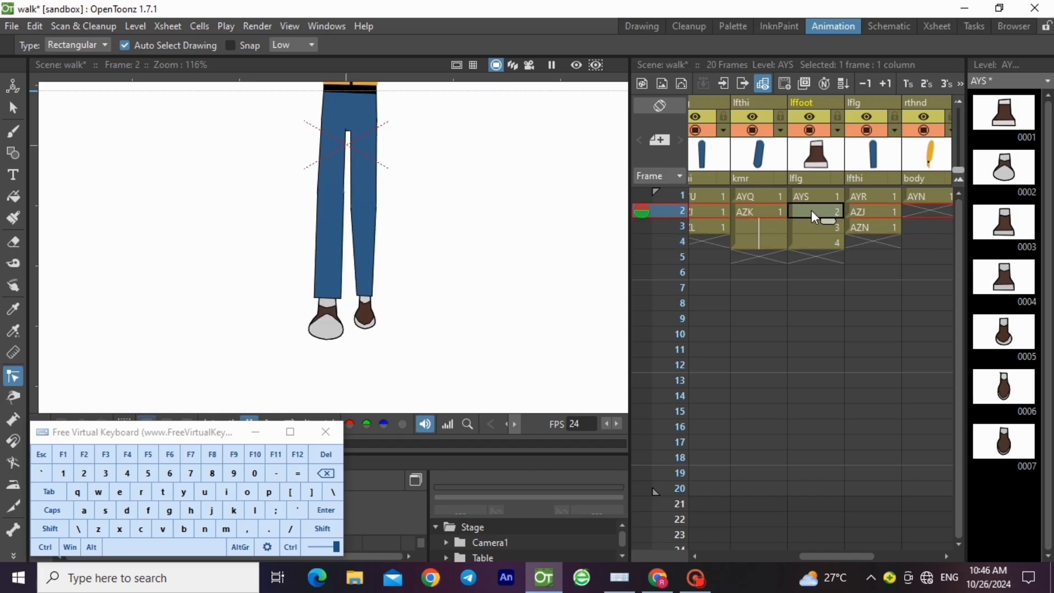
left_click(813, 198)
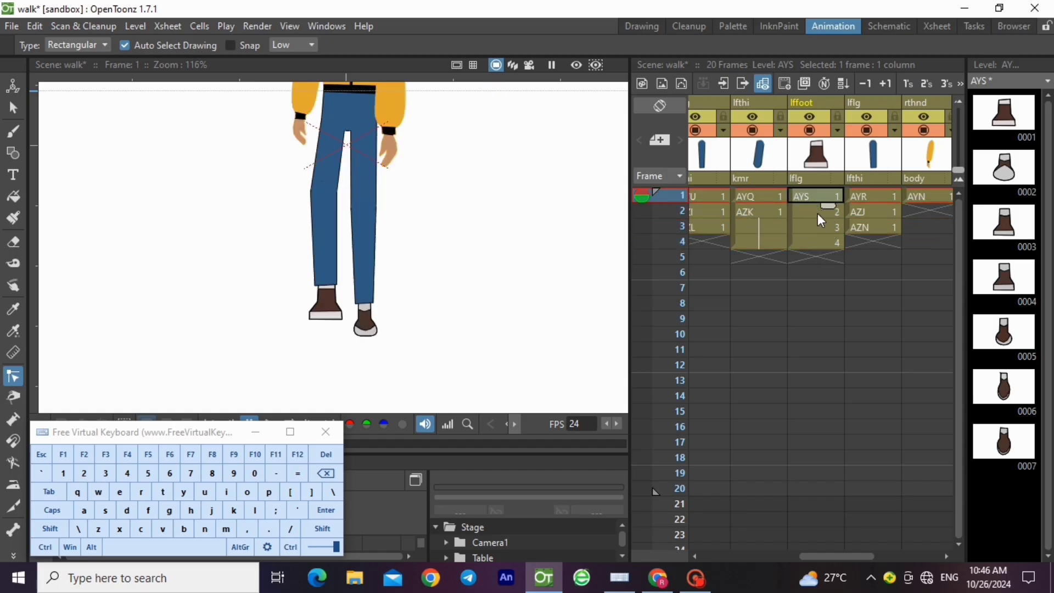
left_click(818, 213)
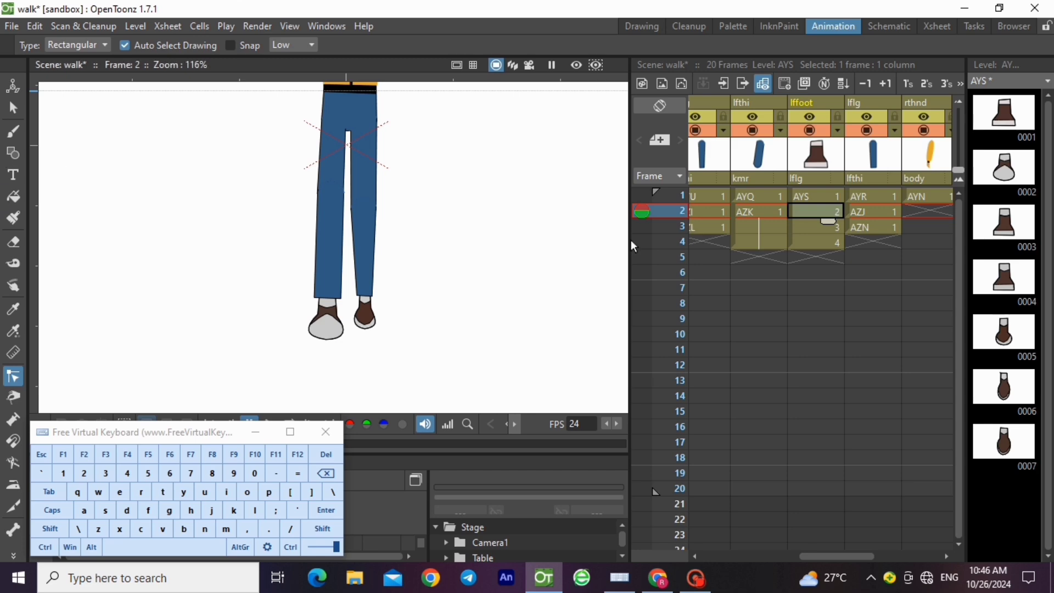
left_click(812, 224)
left_click(815, 212)
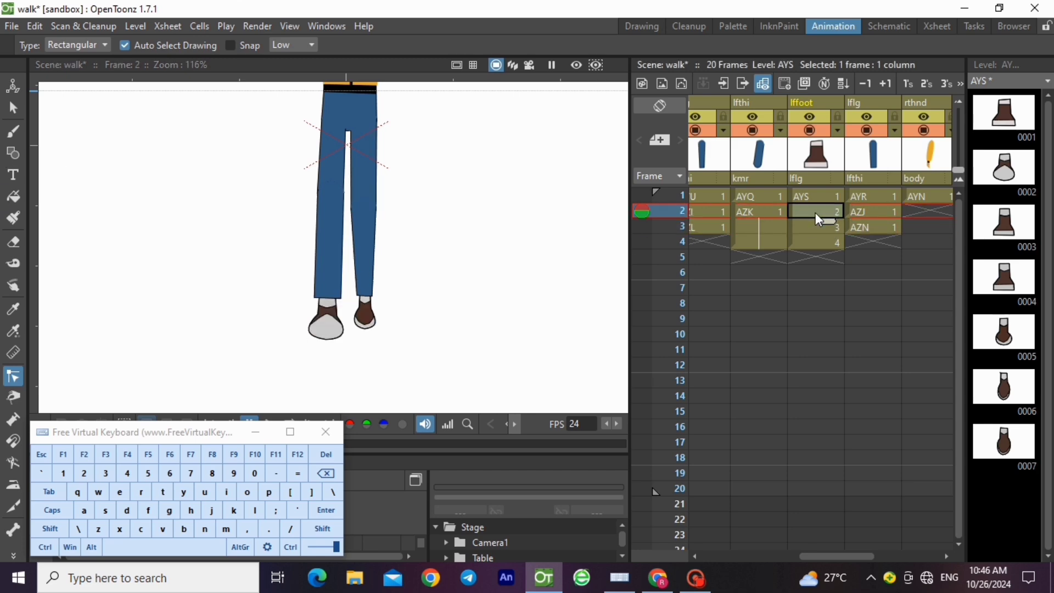
left_click(814, 228)
left_click(795, 213)
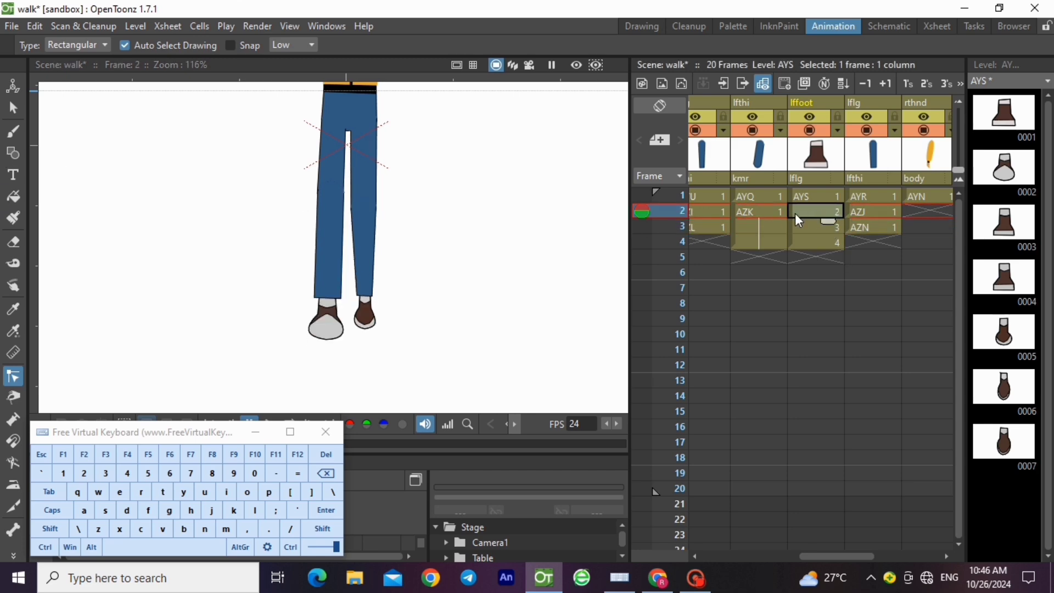
Step: Copy the left lower leg shape from frame 2 of the lflg column into a new vector level in frame 4
left_click(13, 107)
left_click_drag(271, 147, 433, 364)
left_click(874, 216)
left_click(45, 547)
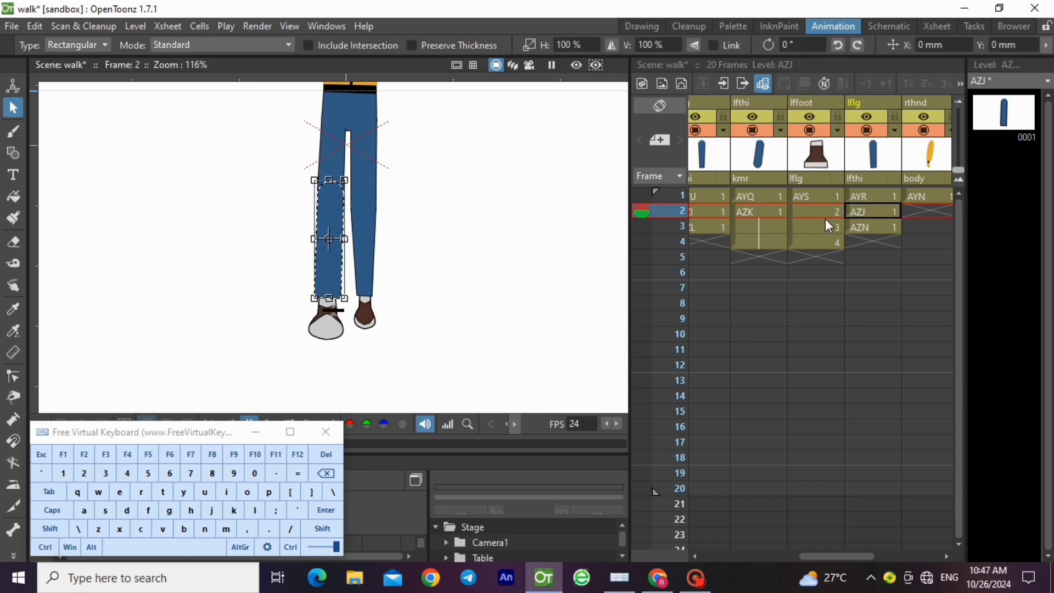
left_click(874, 241)
left_click(135, 26)
mouse_move(162, 46)
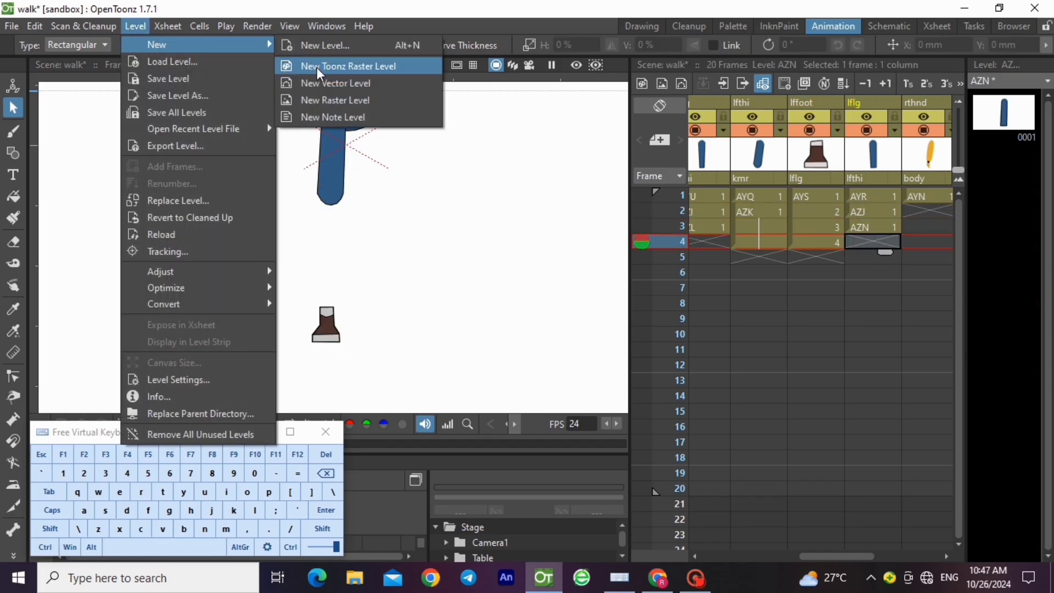
left_click(341, 64)
left_click(532, 456)
left_click(55, 549)
left_click(163, 529)
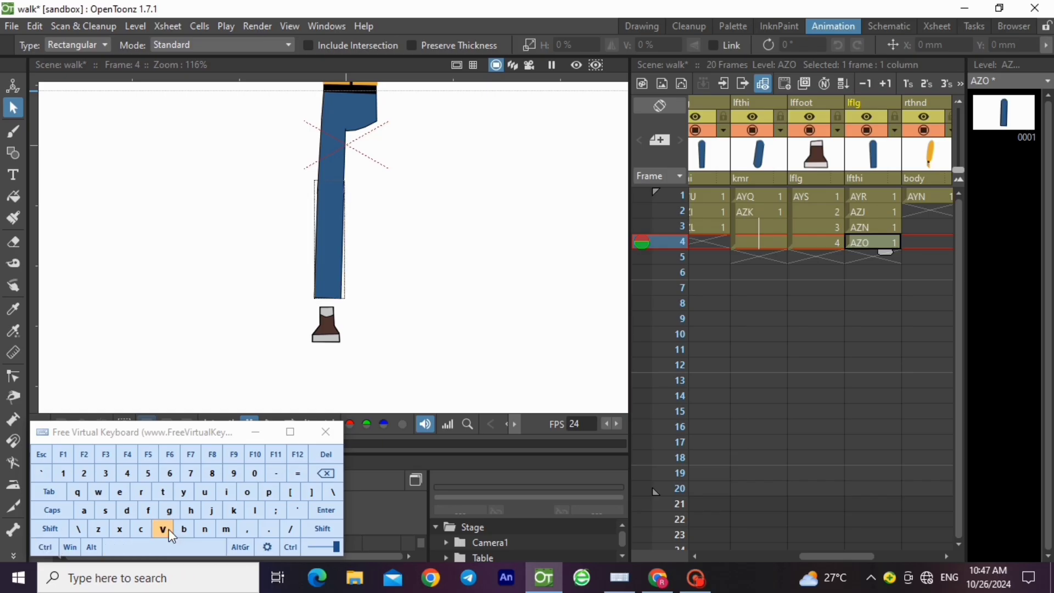
Step: Lower the two bottom corner points of the frame 4 left lower leg to the shoe and compare it with frame 3
scroll(338, 308, "up", 5)
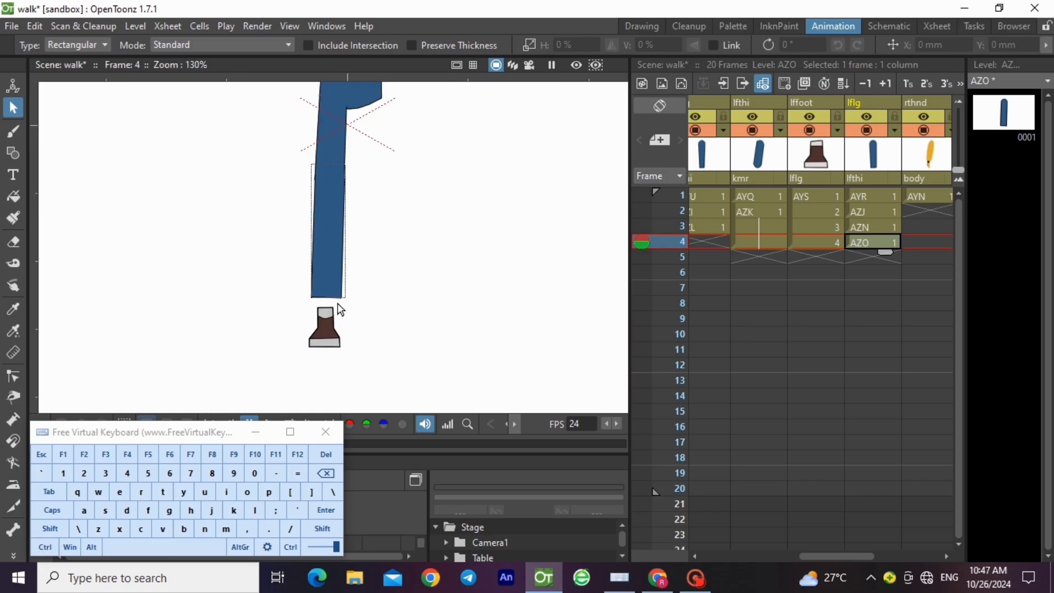
key("c")
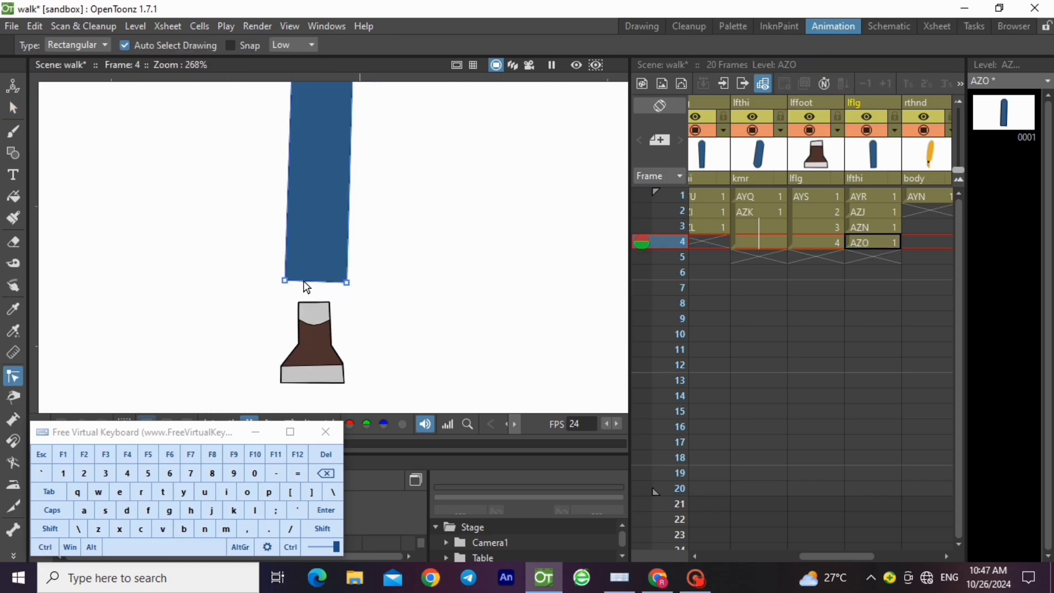
left_click_drag(283, 283, 283, 305)
left_click_drag(346, 282, 344, 306)
left_click(863, 226)
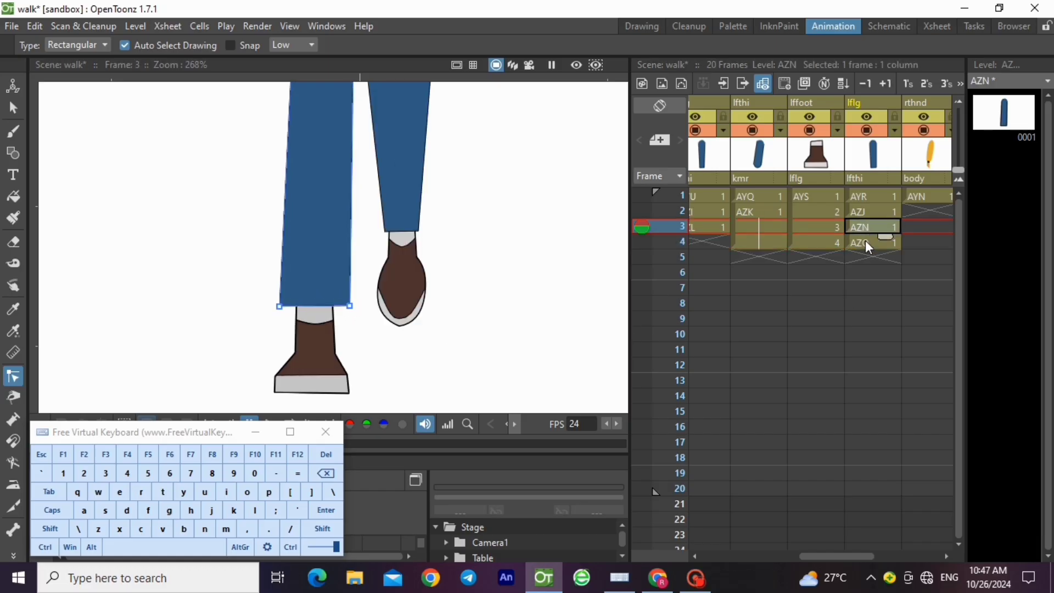
left_click(865, 242)
left_click(867, 238)
Step: Narrow the frame 4 left trouser hem slightly by moving its bottom corner points inward and down, checking against frame 3
scroll(337, 291, "up", 2)
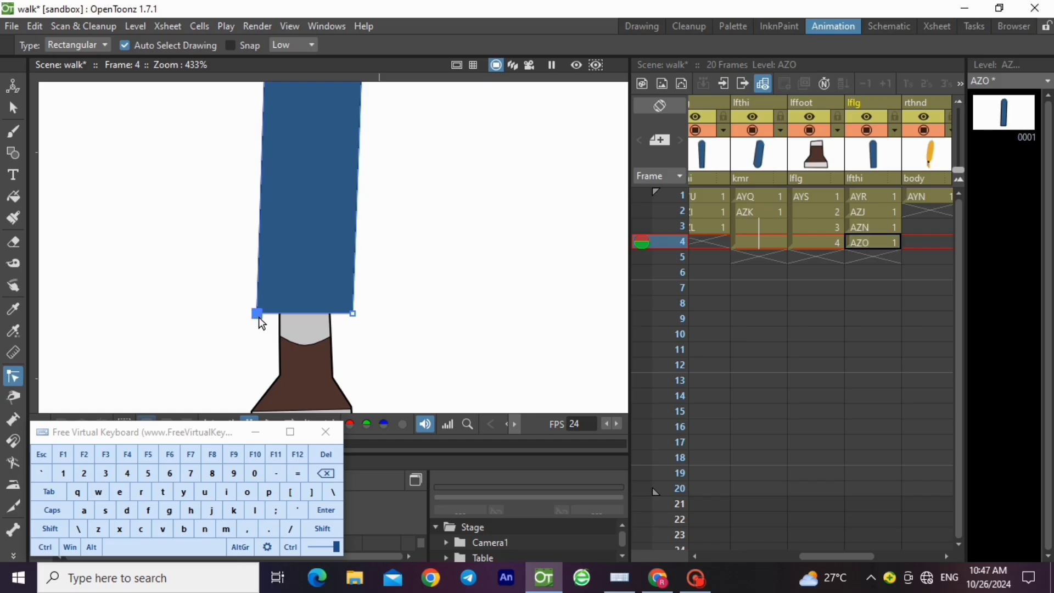
left_click_drag(259, 317, 261, 321)
left_click_drag(353, 314, 347, 318)
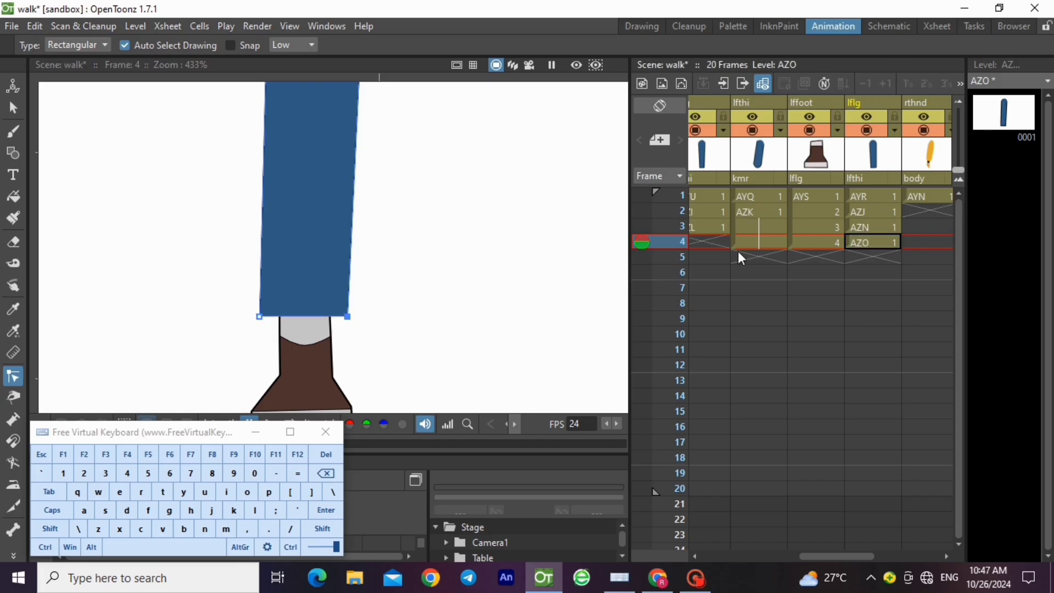
left_click(859, 224)
left_click(865, 239)
scroll(407, 286, "down", 2)
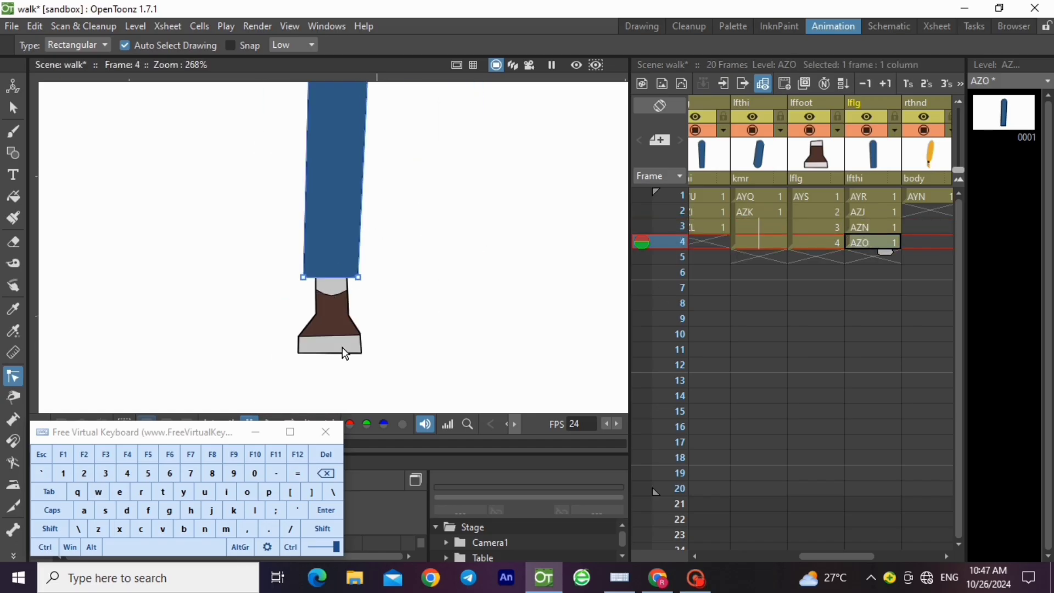
scroll(345, 353, "down", 2)
left_click(876, 224)
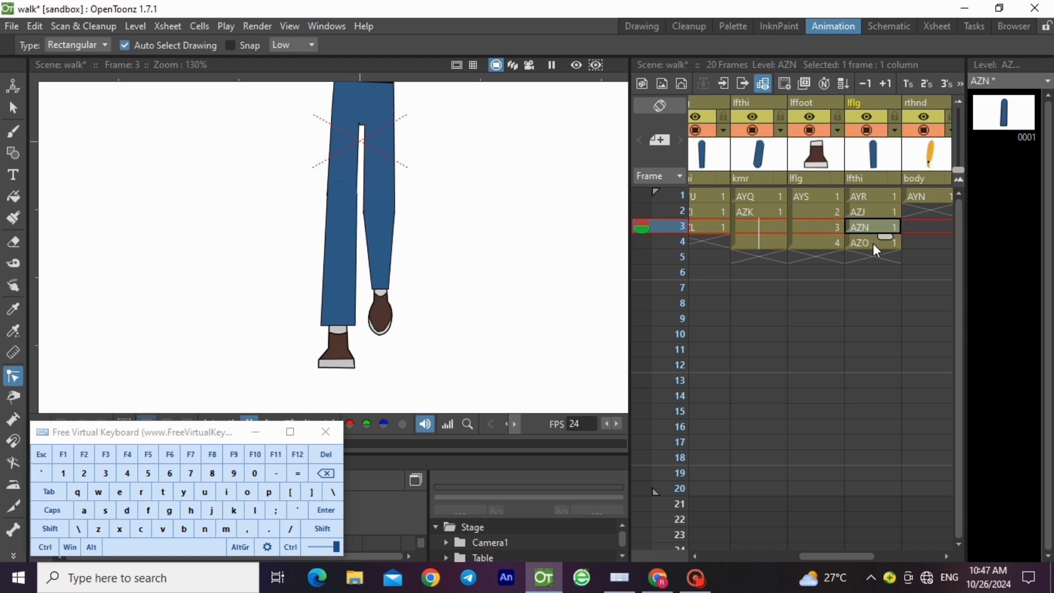
left_click(873, 242)
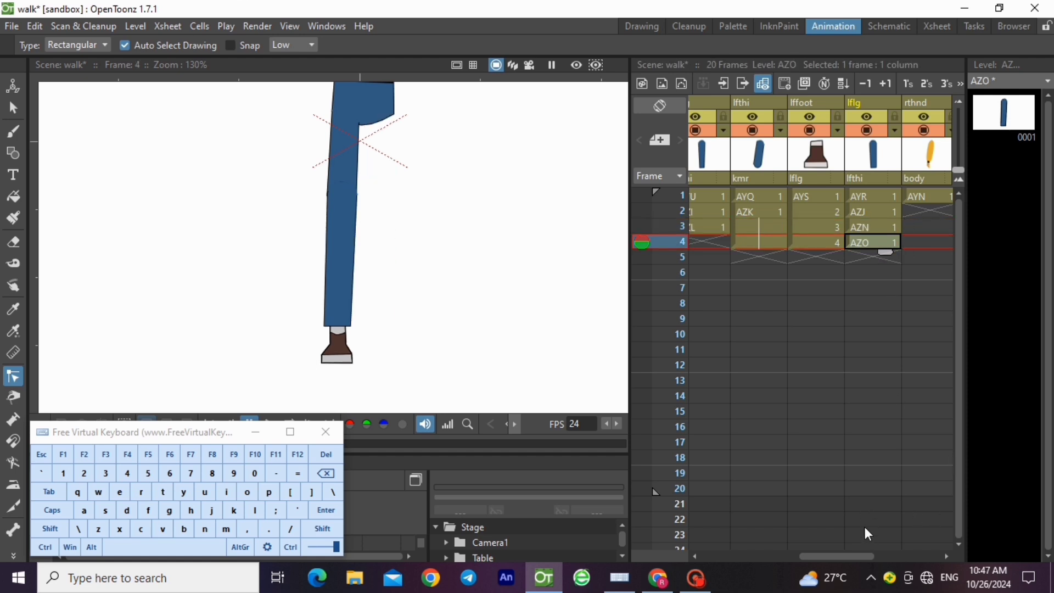
Step: Copy drawing 0004 of the AYV foot level into frame 4 of the rtfoot column
left_click_drag(861, 554, 789, 565)
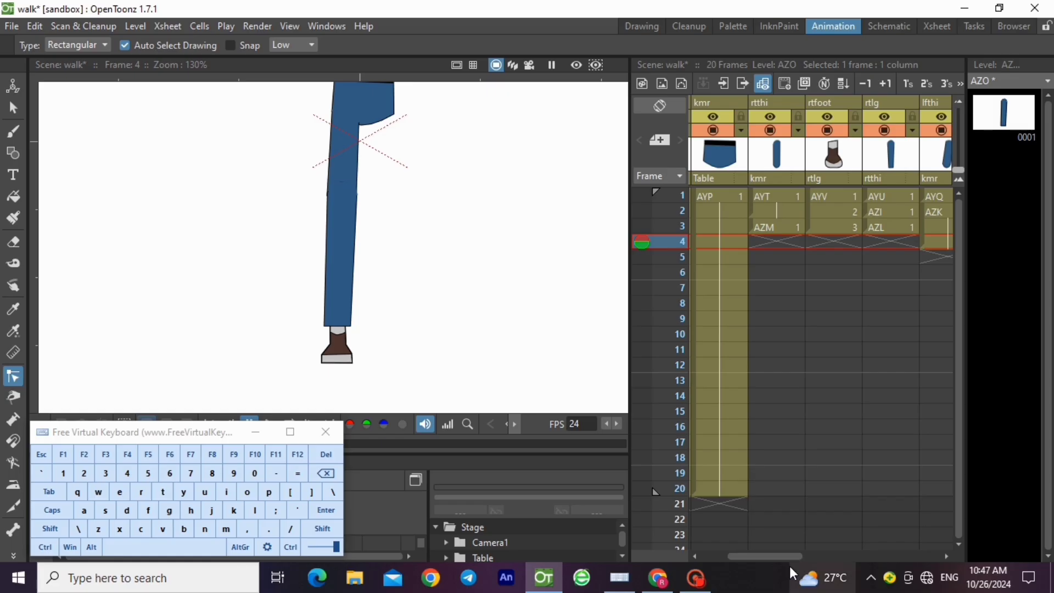
mouse_move(790, 565)
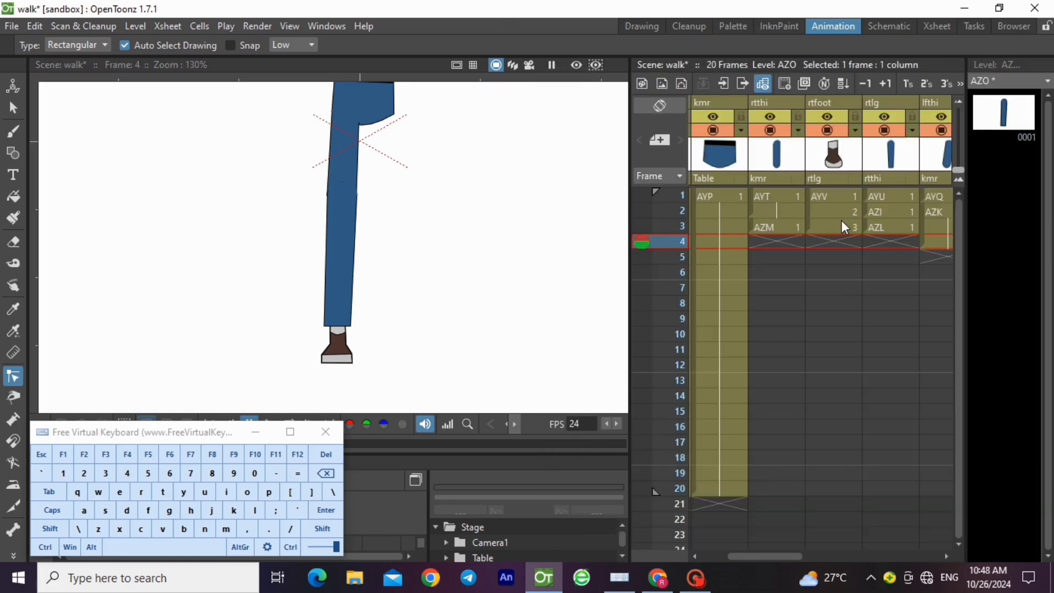
left_click(840, 224)
right_click(1002, 279)
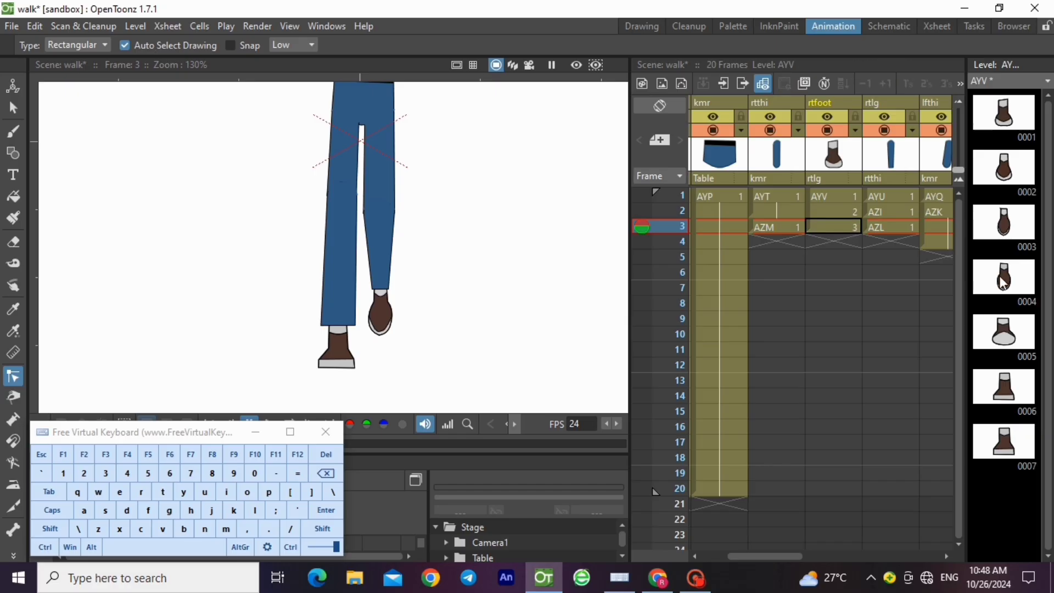
left_click(977, 66)
left_click(839, 240)
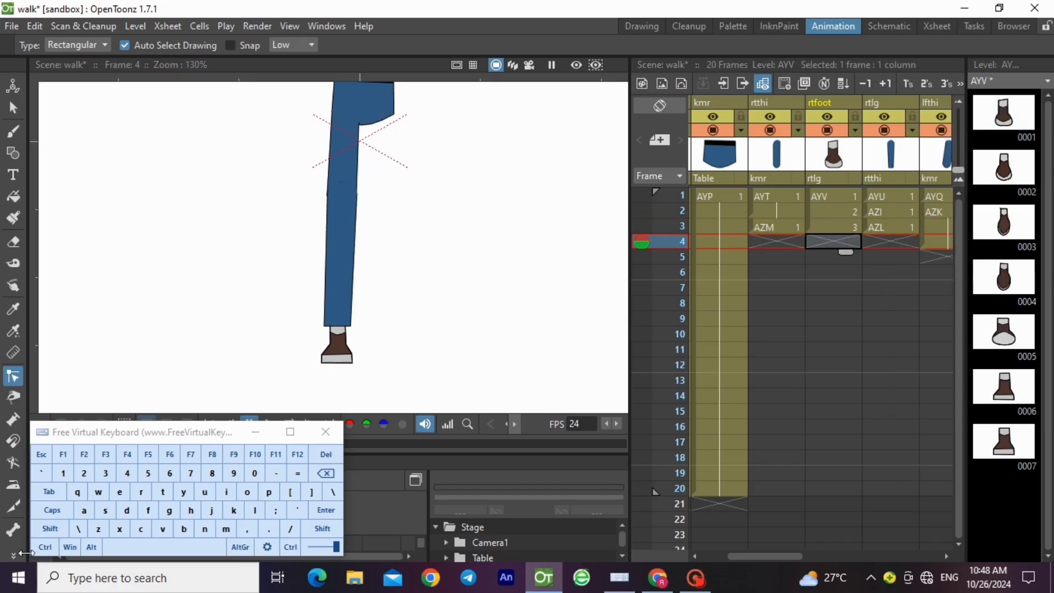
left_click(45, 546)
left_click(163, 529)
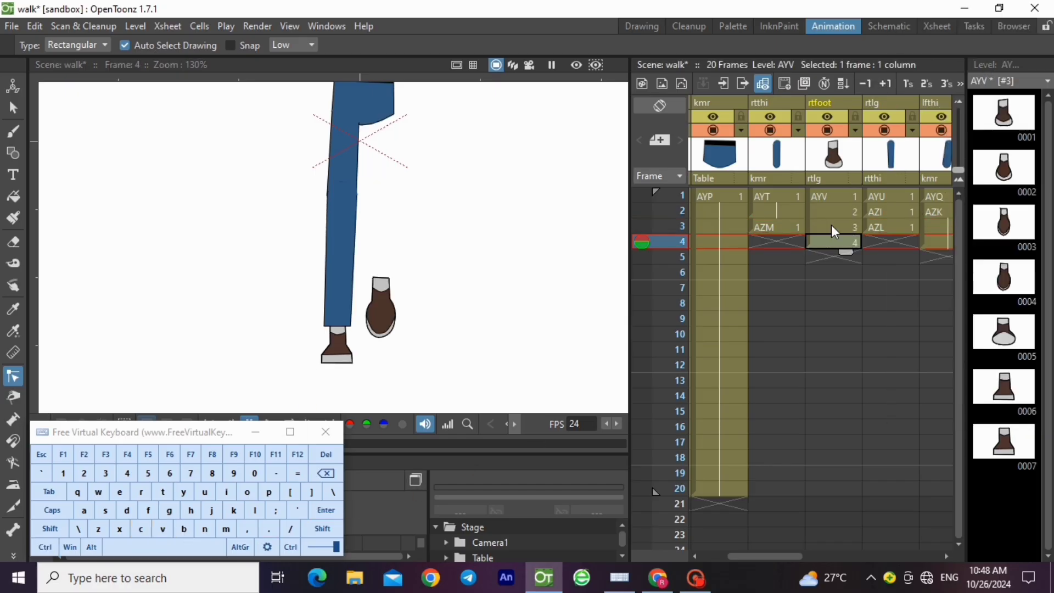
Step: Extend the rtthi thigh drawing AZM through frame 4
left_click(781, 222)
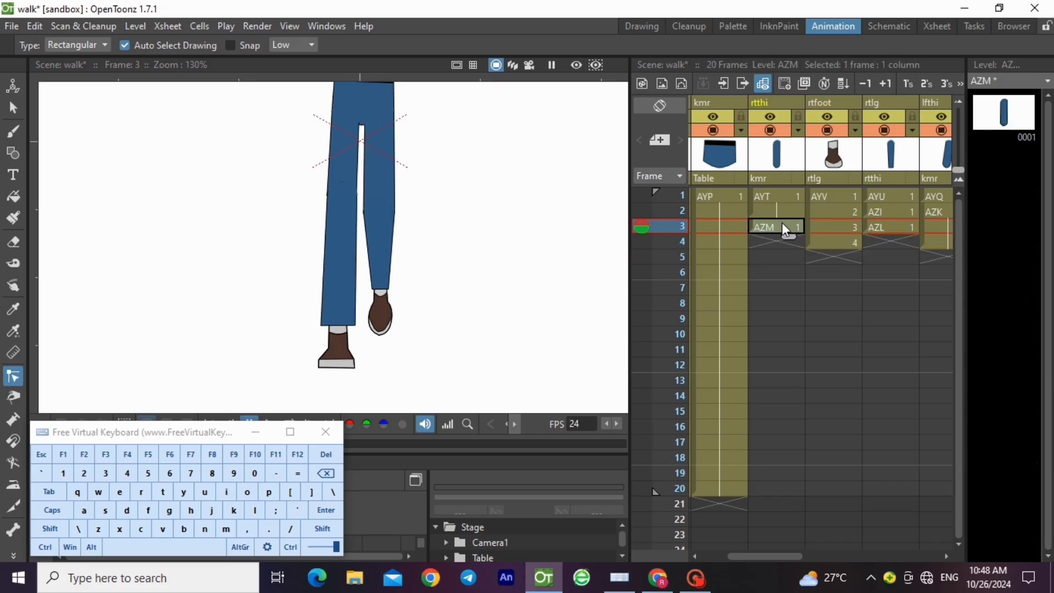
left_click(829, 243)
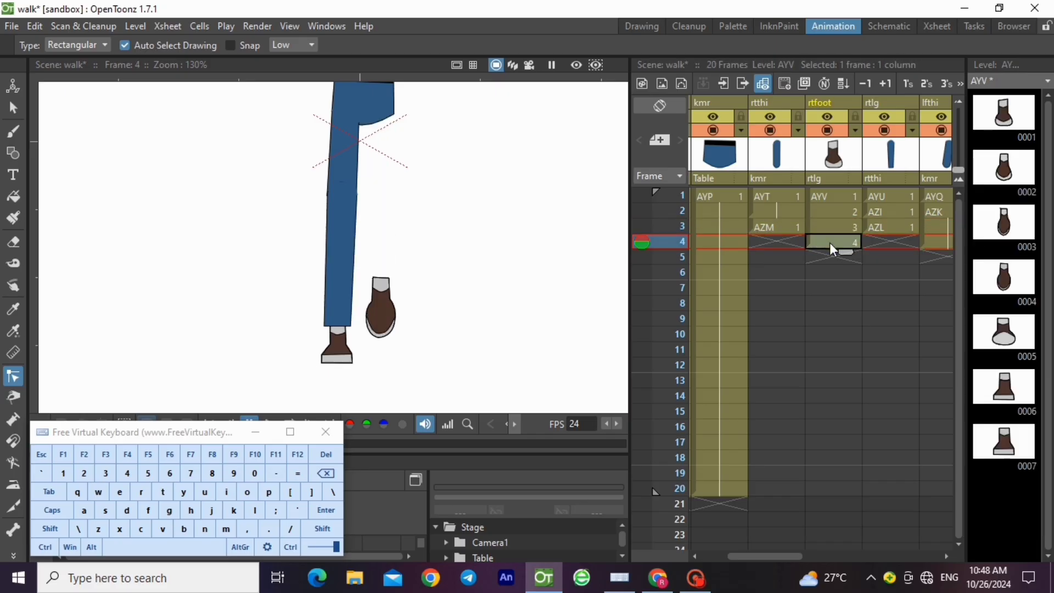
left_click(789, 228)
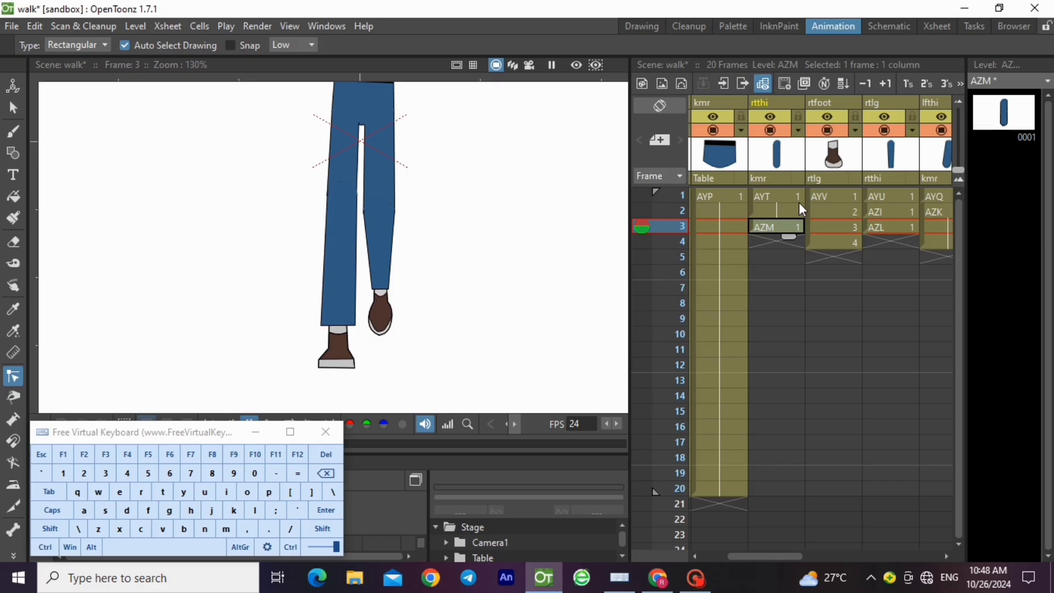
left_click(857, 244)
left_click(787, 230)
left_click_drag(785, 236, 785, 248)
Step: Compare the right thigh and lower leg poses across frames 1 to 4
left_click(822, 246)
left_click(885, 232)
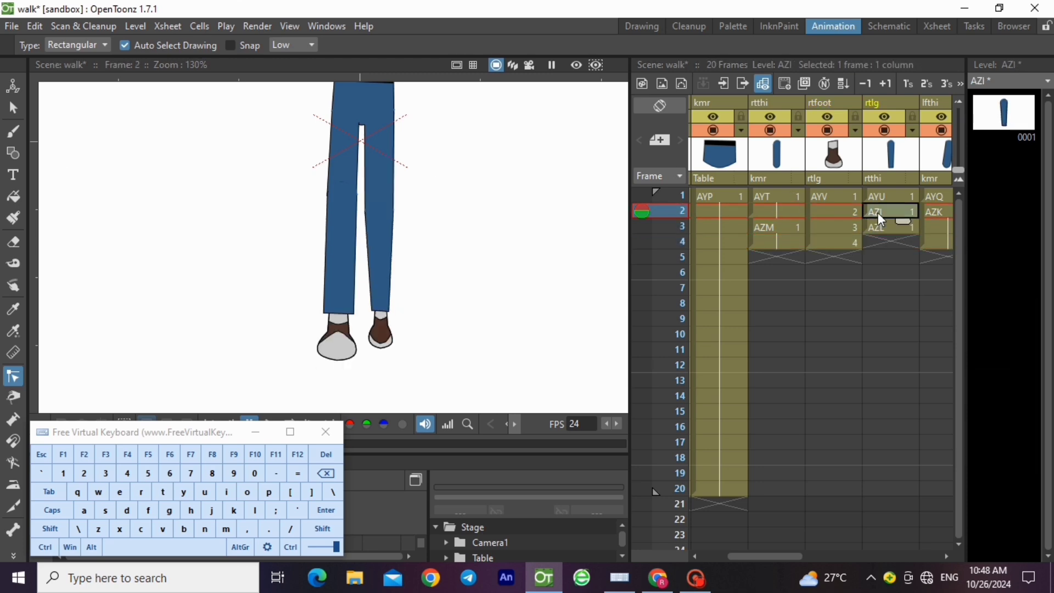
left_click(880, 239)
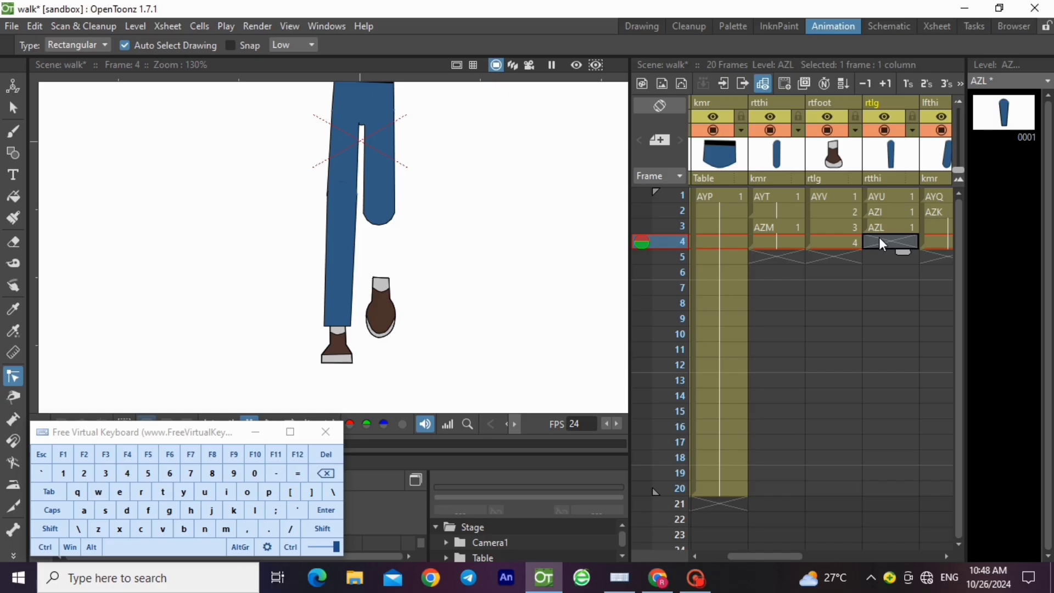
left_click(777, 197)
left_click(777, 213)
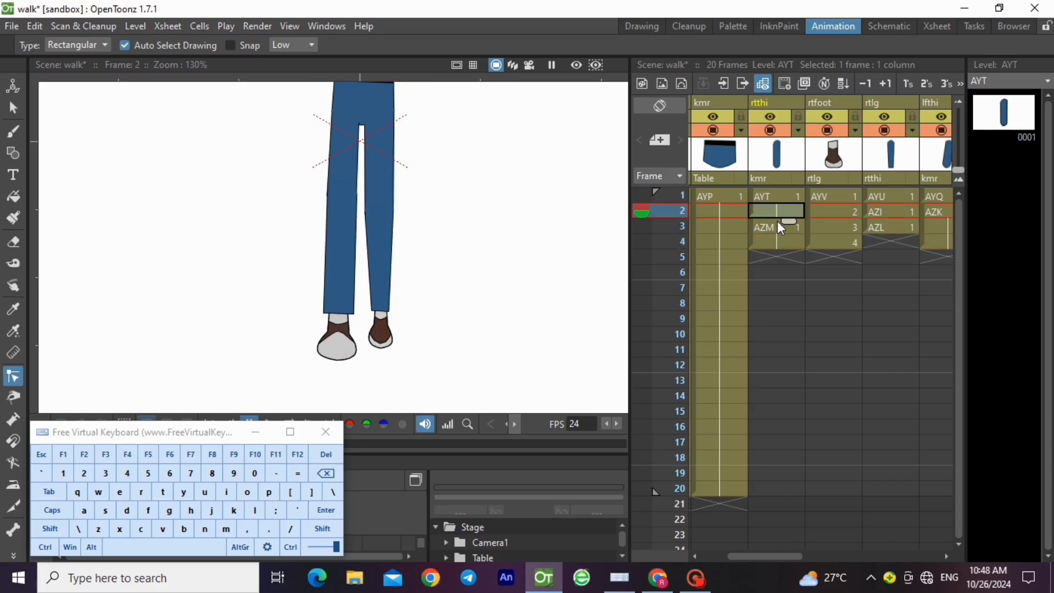
left_click(777, 222)
left_click(772, 239)
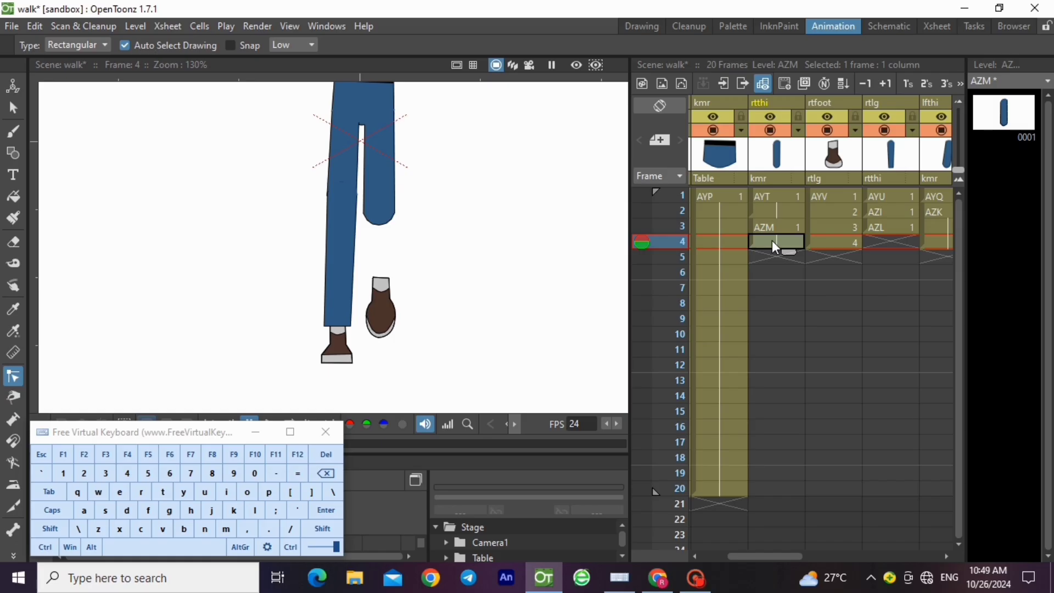
left_click(790, 229)
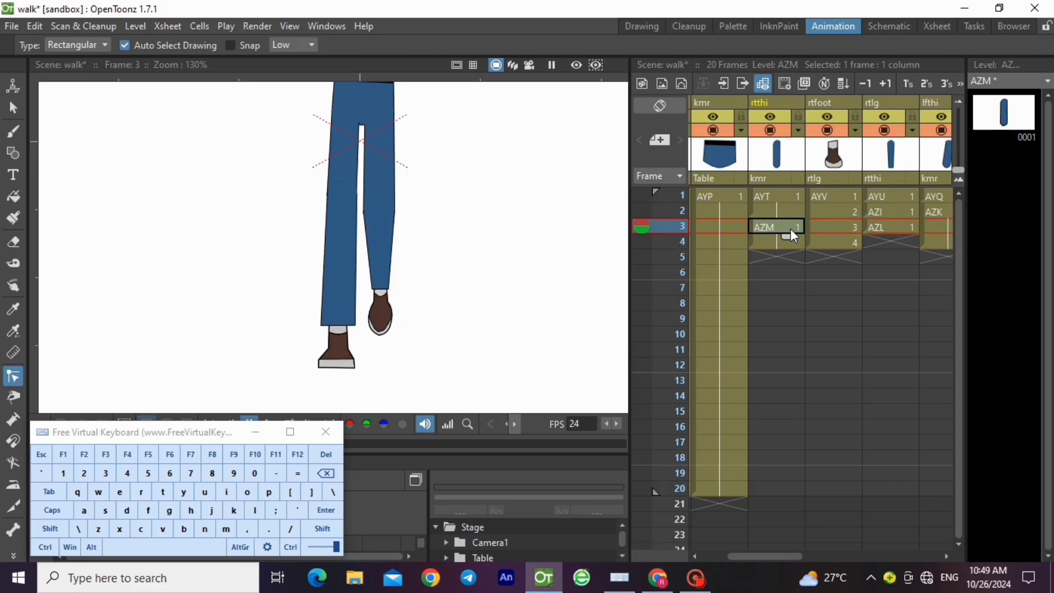
left_click(788, 242)
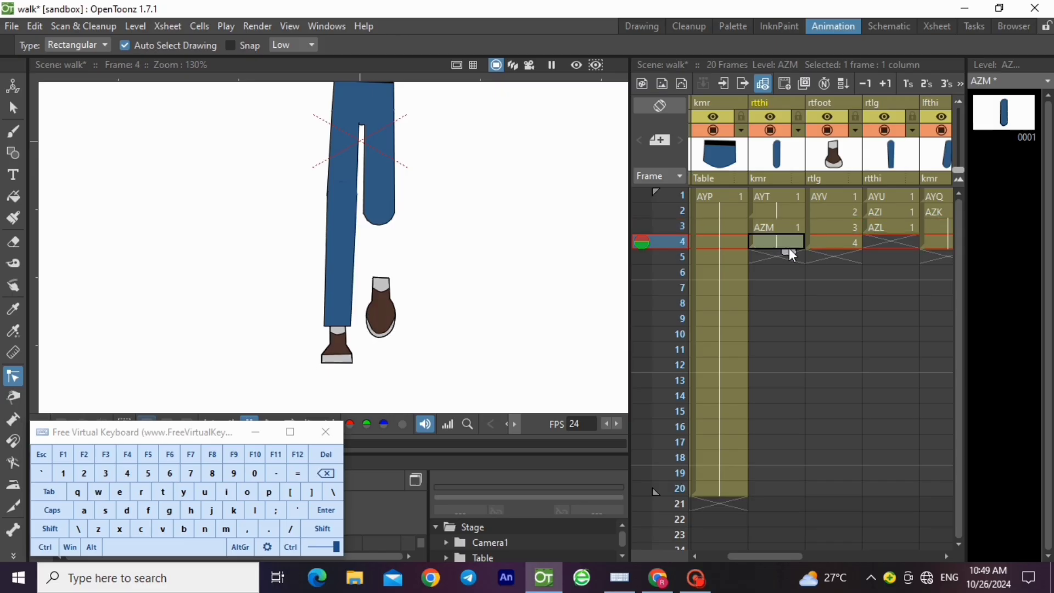
left_click(789, 227)
Step: Clear frame 4 of the rtthi column and create a new vector level there
left_click(789, 237)
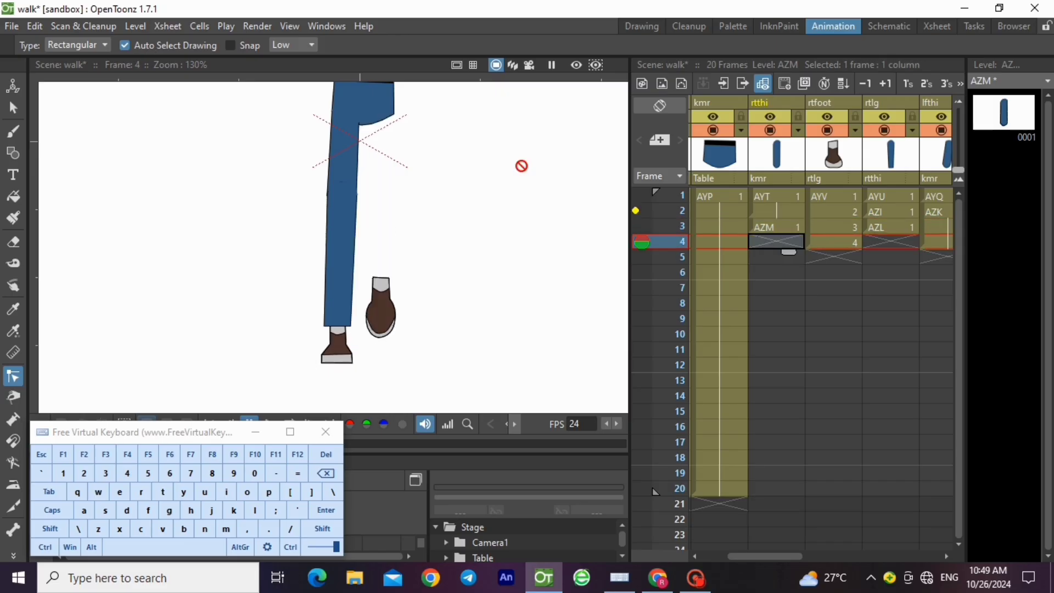
left_click(141, 29)
mouse_move(220, 51)
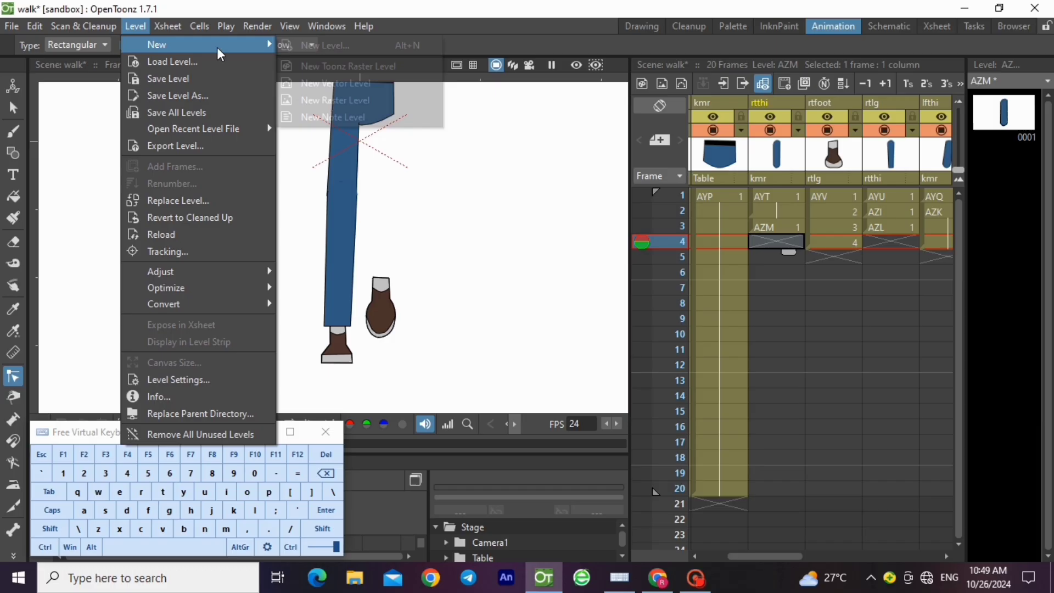
left_click(335, 83)
left_click(550, 464)
Step: Copy the right thigh shape from frame 3 of the rtthi column into the new level in frame 4
left_click(792, 225)
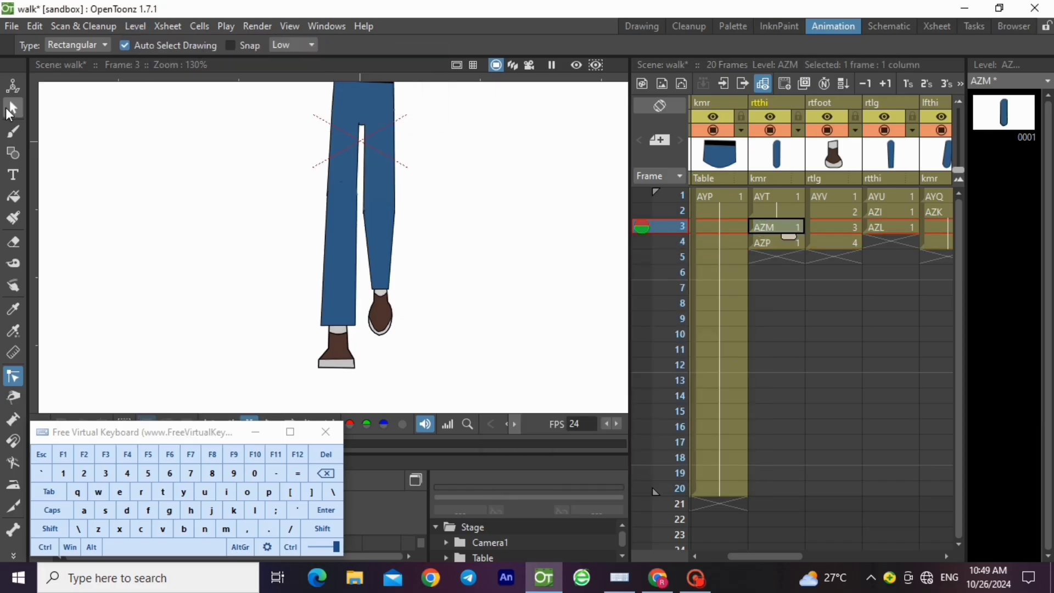
left_click(12, 108)
scroll(386, 332, "down", 2)
left_click_drag(304, 118, 451, 254)
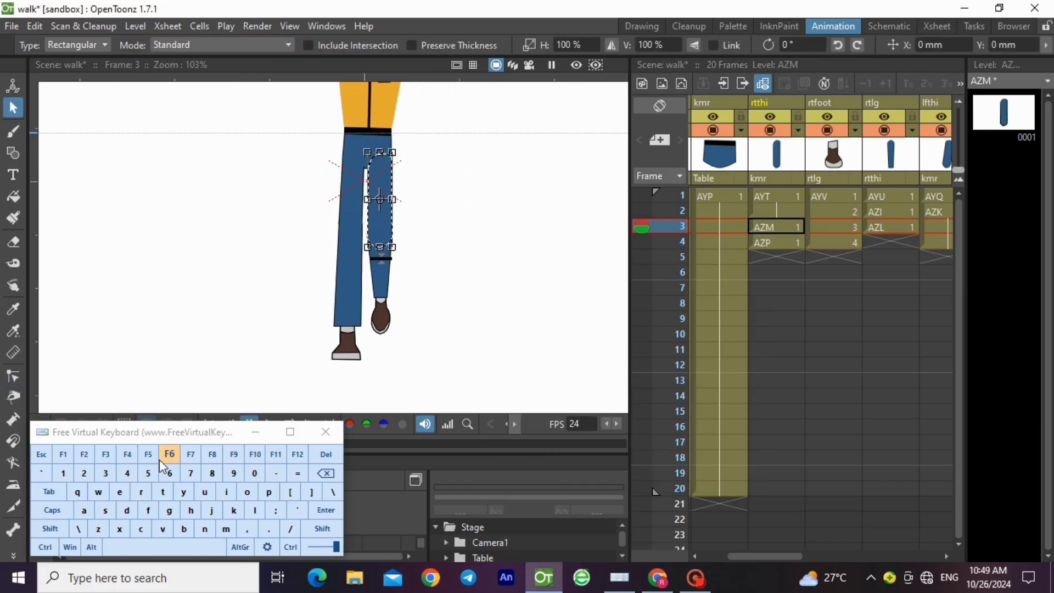
left_click(45, 546)
left_click(141, 529)
left_click(775, 242)
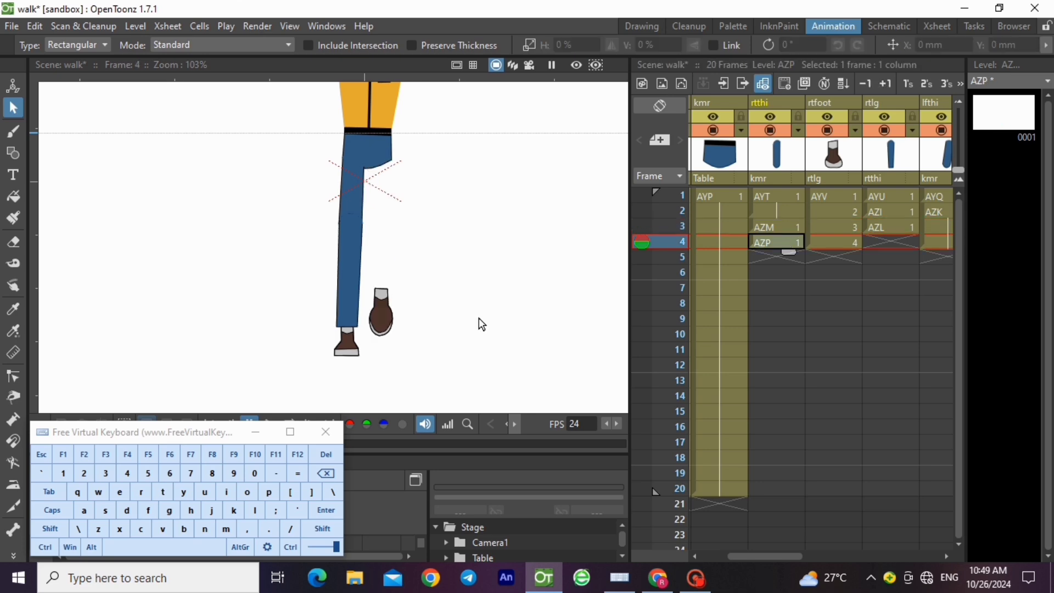
left_click(45, 547)
left_click(163, 528)
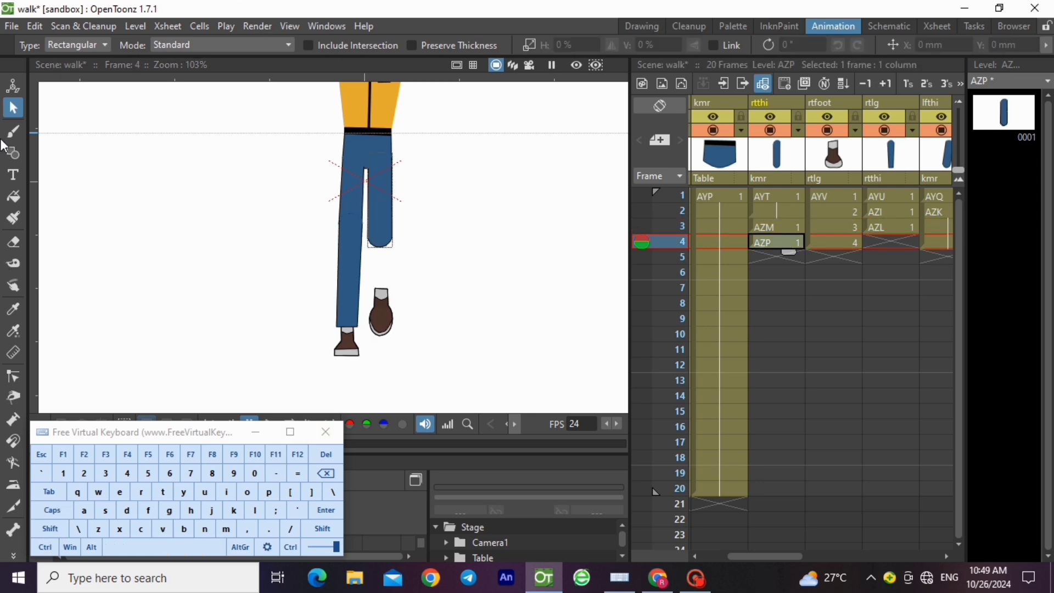
Step: Move the frame 4 right thigh's pivot to its top end and rotate the thigh outward by about 3.63°
left_click_drag(319, 145, 434, 252)
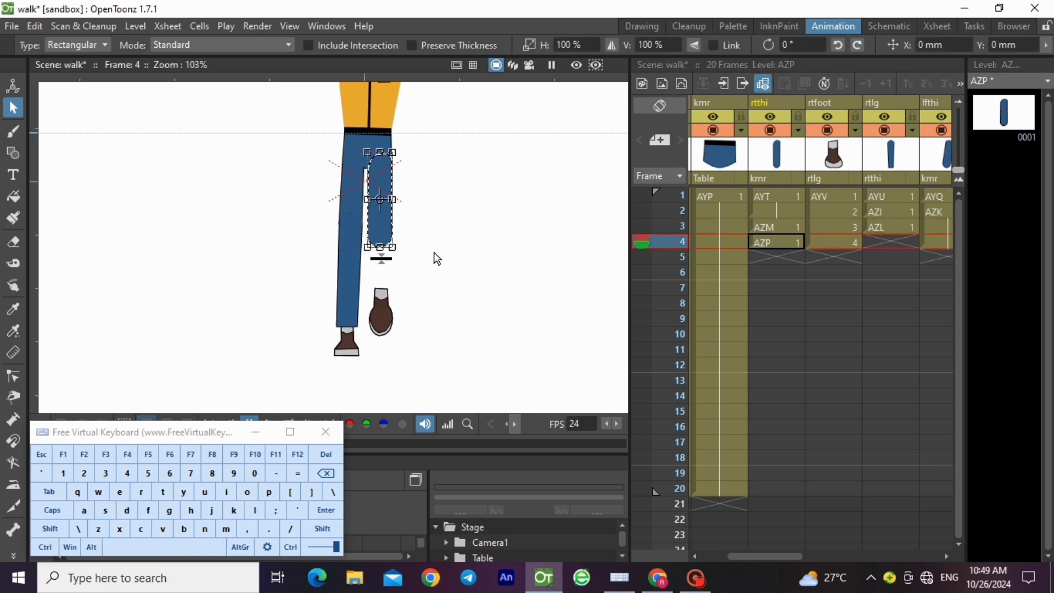
scroll(345, 205, "up", 3)
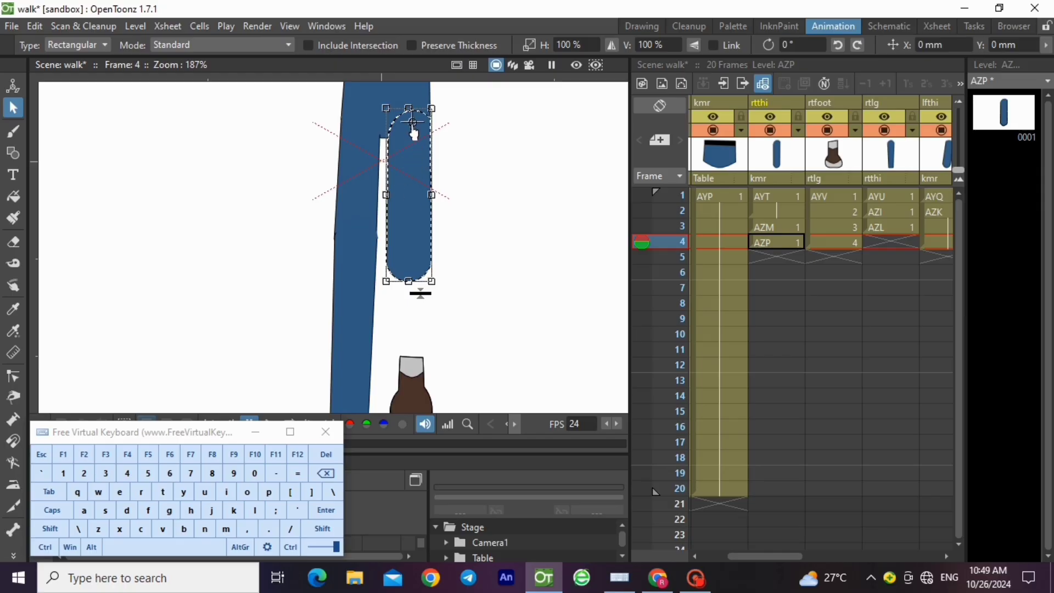
left_click_drag(435, 292, 448, 292)
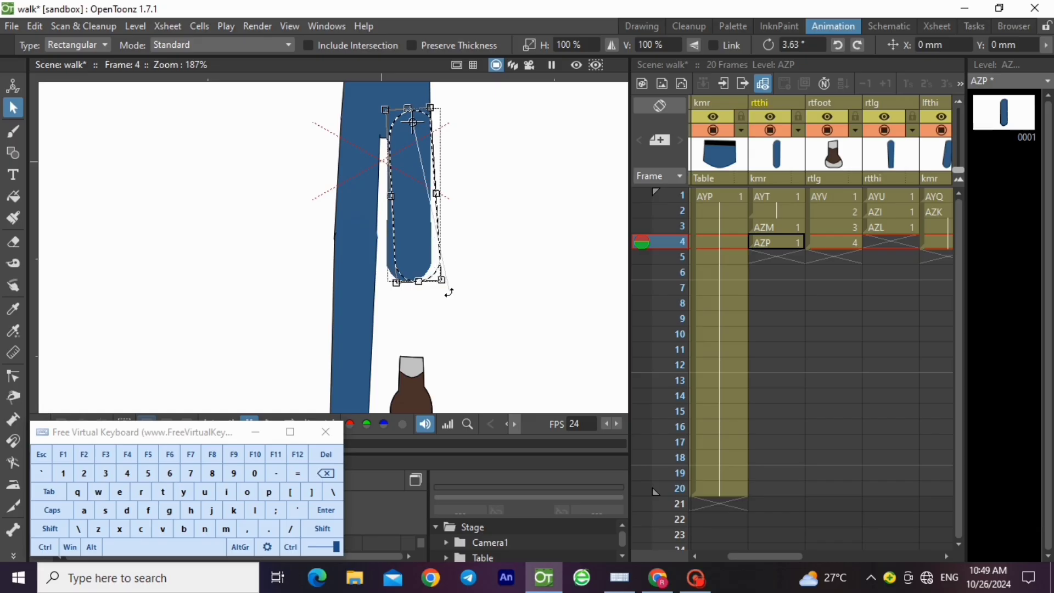
left_click_drag(449, 292, 449, 293)
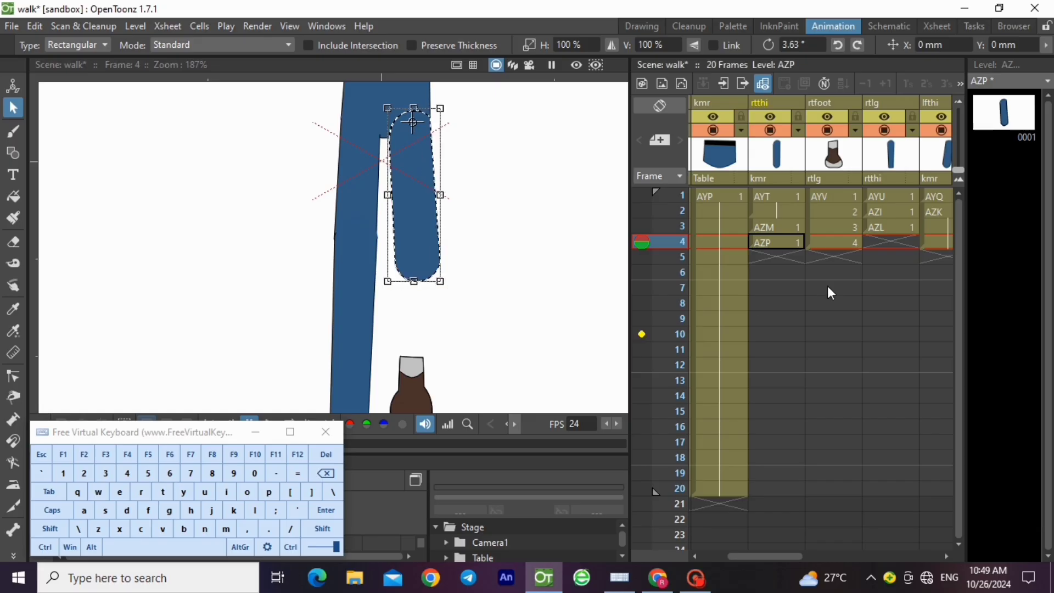
Step: Compare the right lower leg poses in frames 1 to 3 of the rtlg column and copy the frame 3 shape
left_click(876, 226)
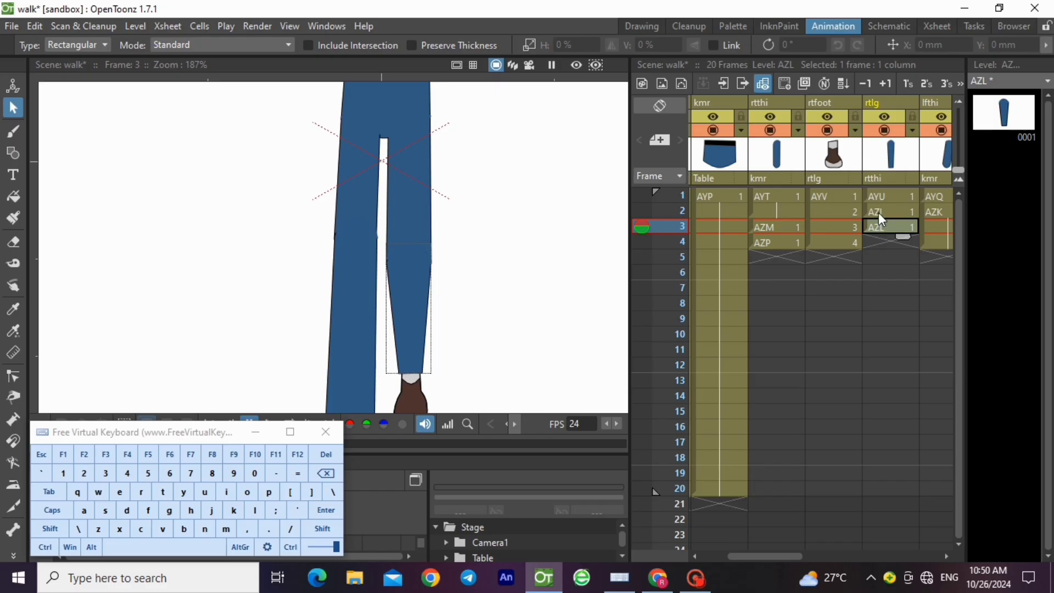
left_click(878, 210)
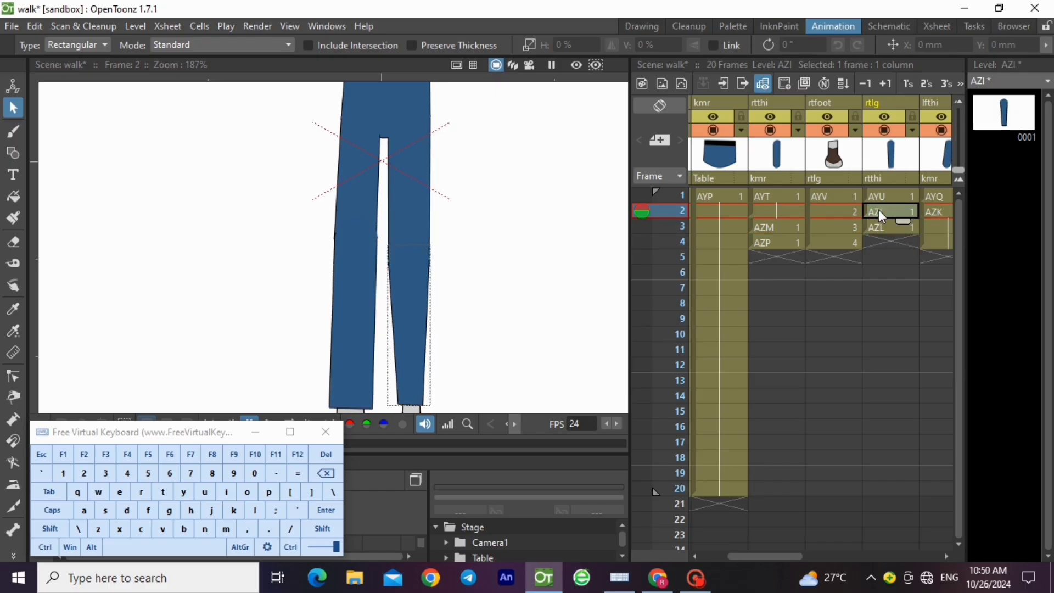
left_click(878, 227)
left_click(887, 196)
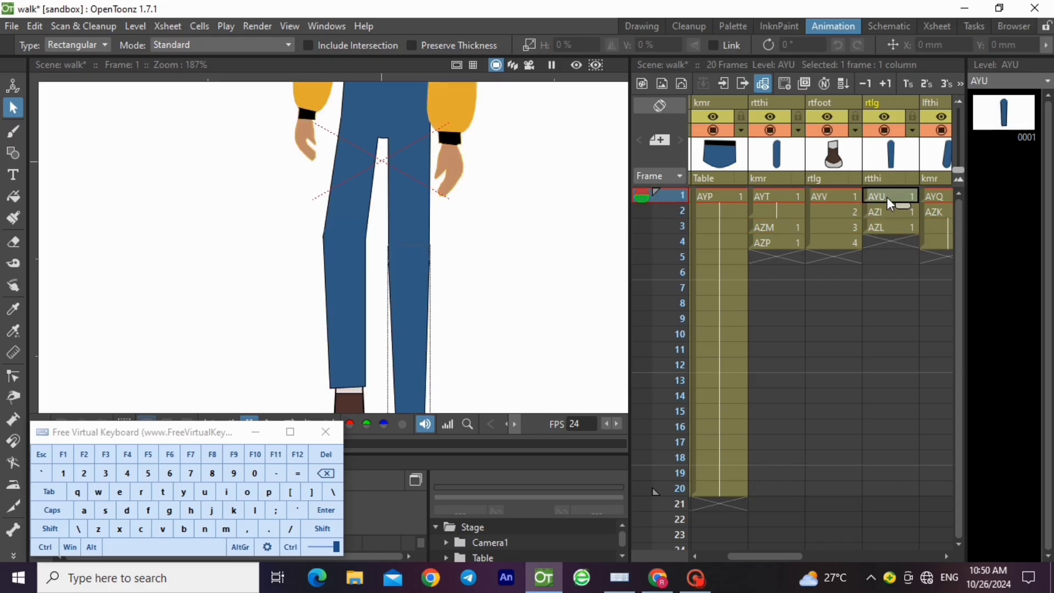
left_click(886, 209)
left_click(882, 227)
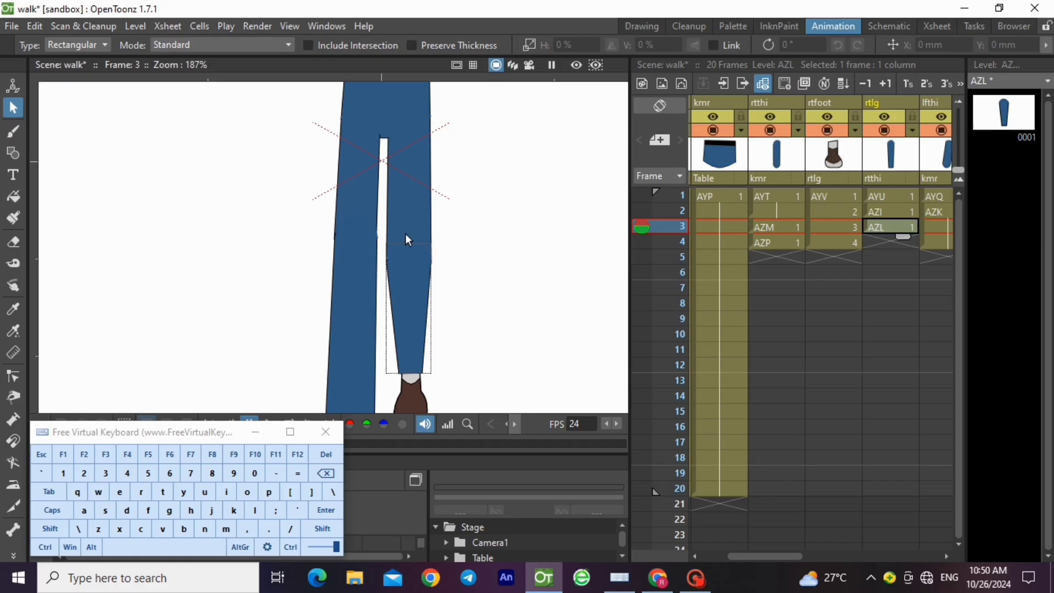
left_click(426, 318)
left_click(46, 547)
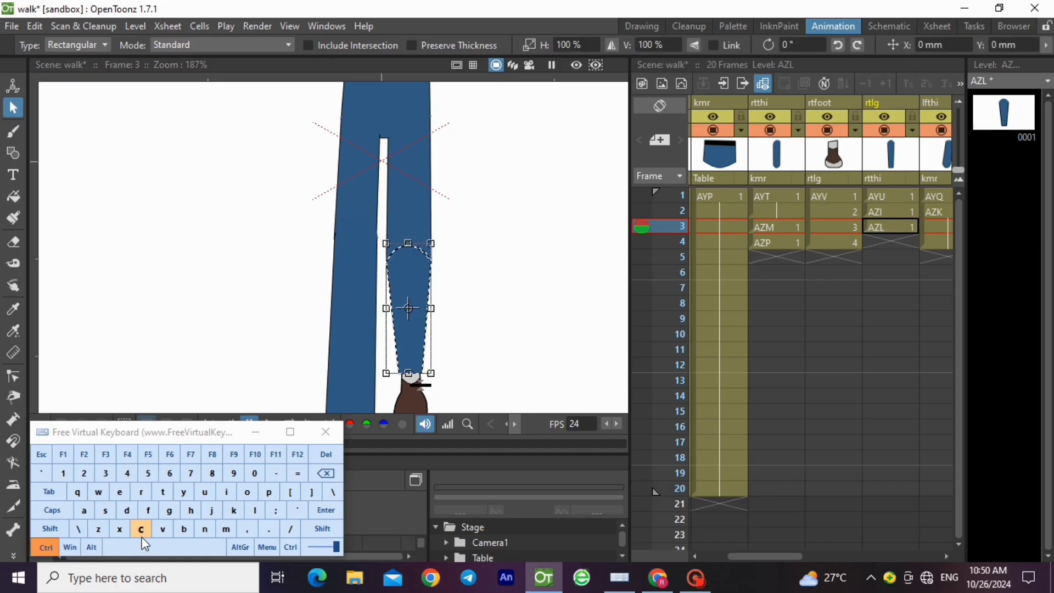
left_click(142, 535)
Step: Create a new vector level in frame 4 of the rtlg column and paste the copied lower leg shape into it
left_click(889, 241)
left_click(135, 26)
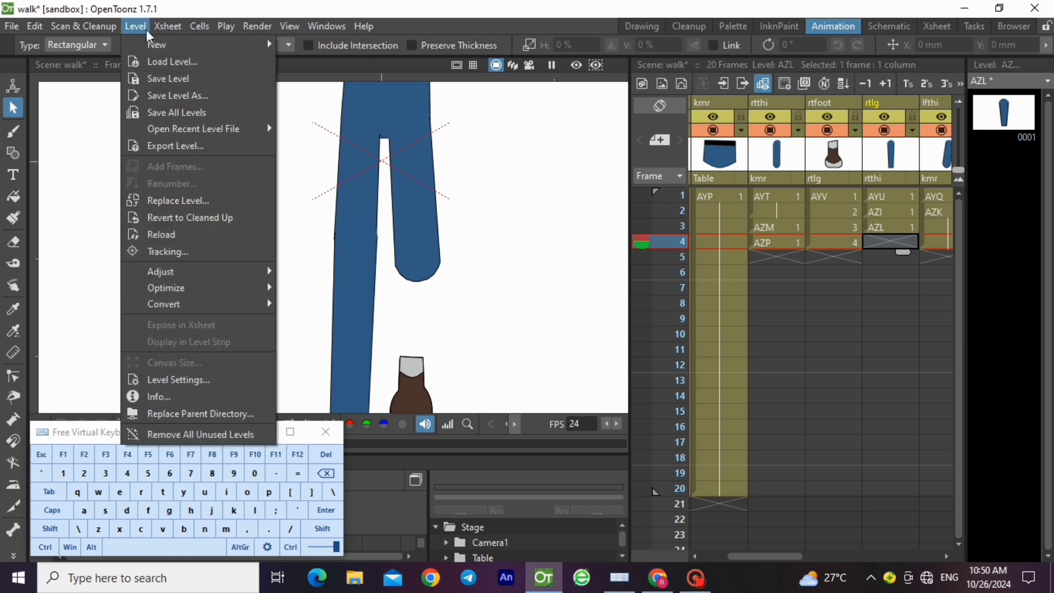
mouse_move(149, 44)
left_click(315, 44)
left_click(536, 464)
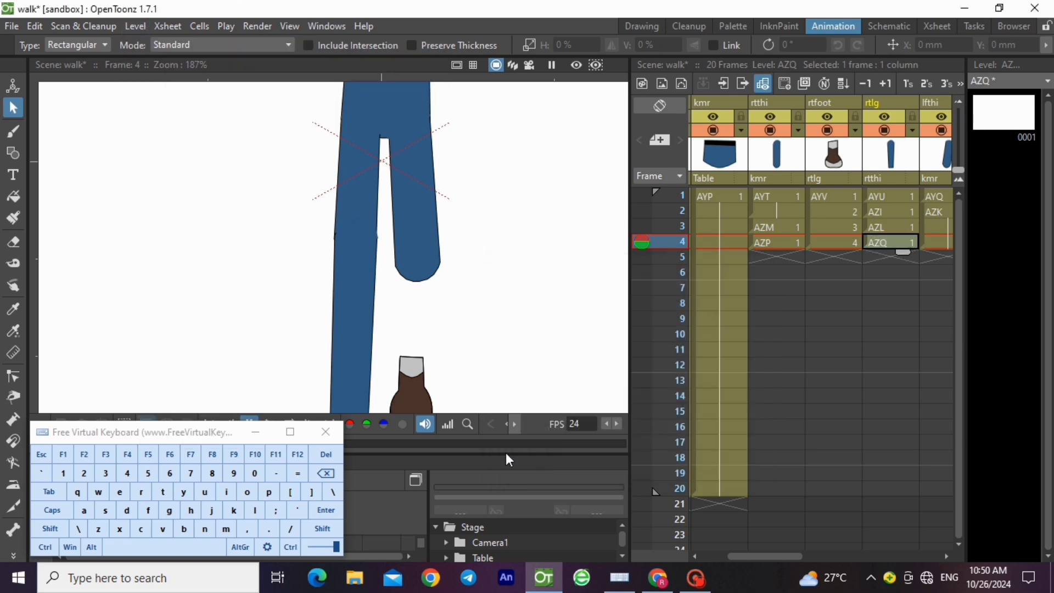
left_click(45, 546)
left_click(154, 530)
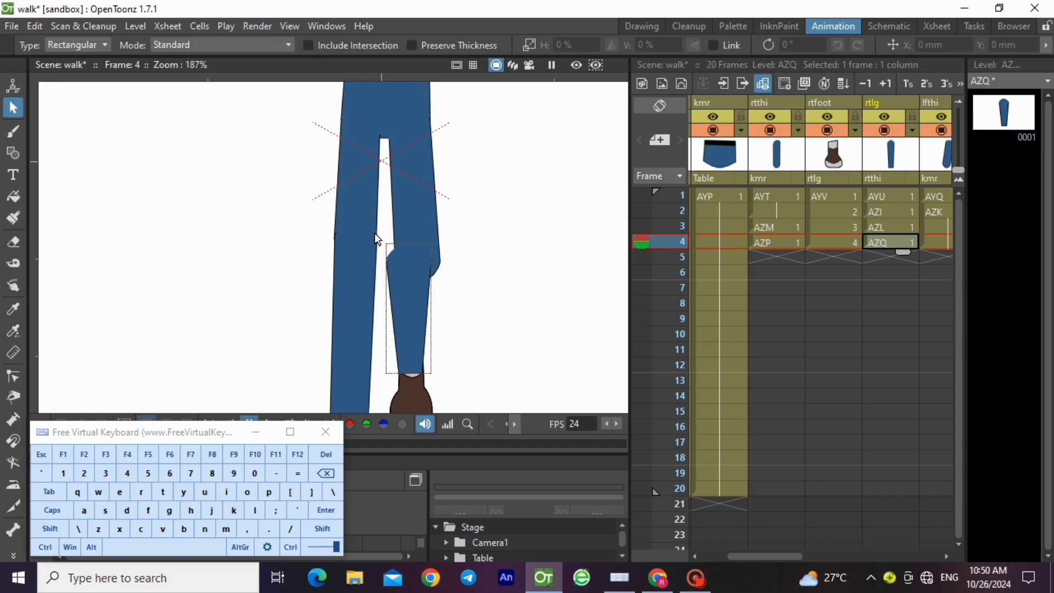
Step: Move the frame 4 right lower leg's pivot to its top end, then rotate and shift the leg to line up with the thigh
left_click_drag(374, 232, 456, 383)
double_click(407, 306)
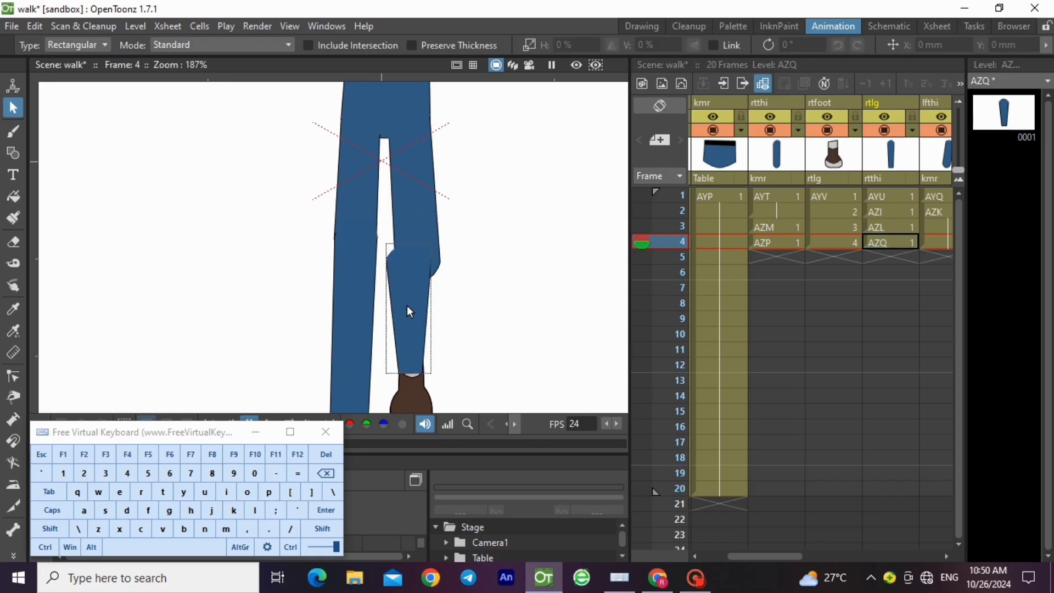
double_click(350, 213)
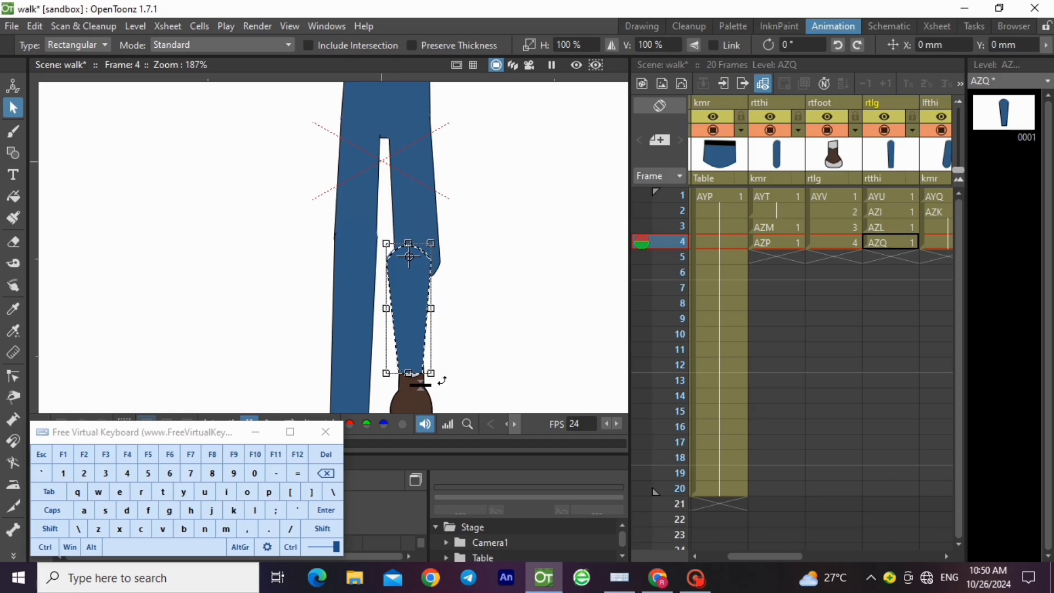
left_click_drag(441, 379, 437, 383)
left_click_drag(415, 346, 424, 340)
left_click(479, 330)
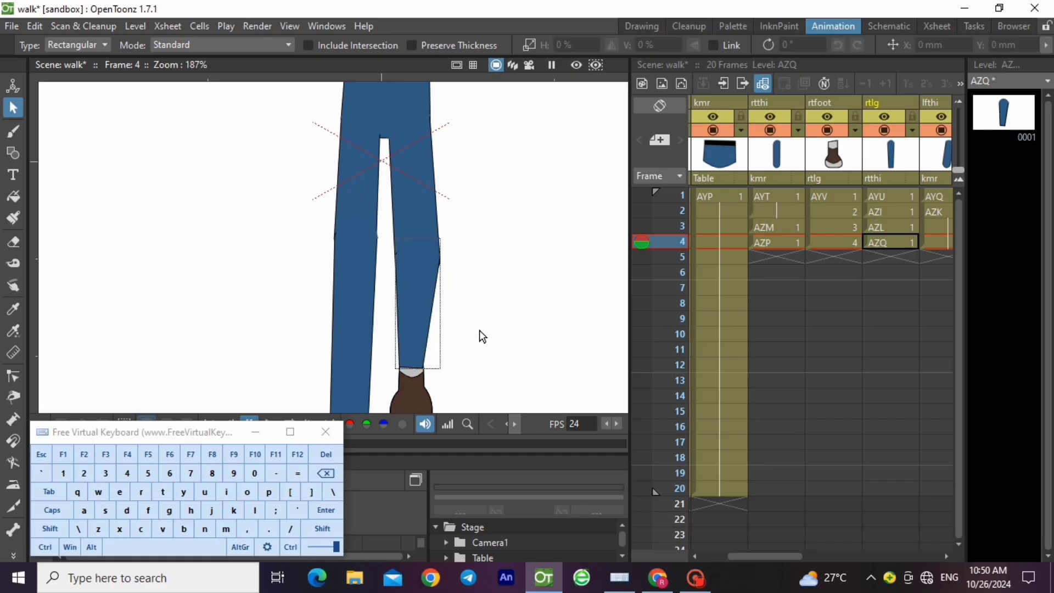
Step: Widen the frame 4 right lower leg's hem by moving its inner bottom control point inward, and compare the pose with frame 3
left_click(13, 378)
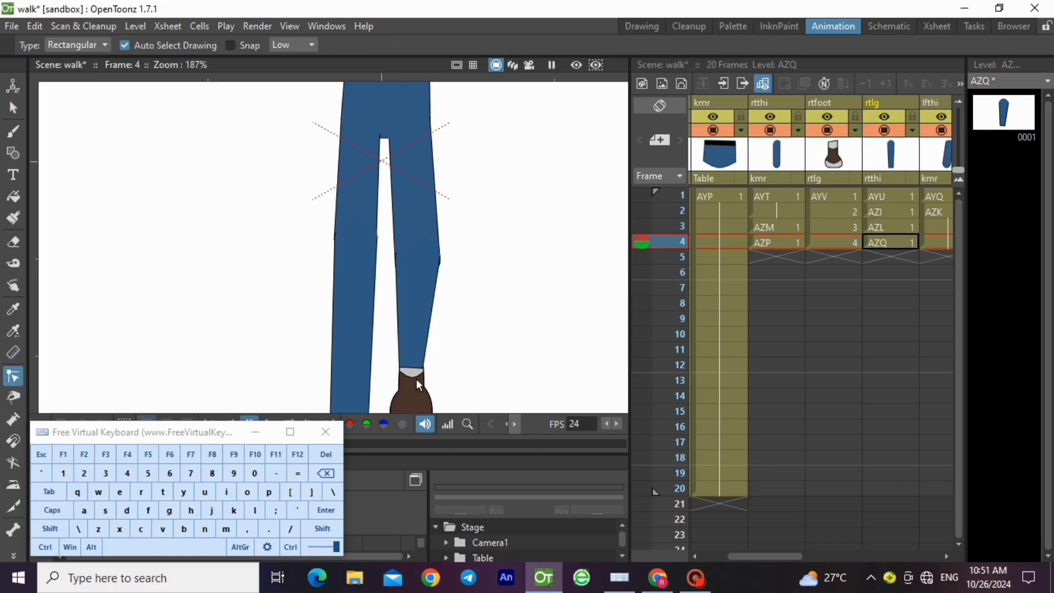
left_click(416, 373)
scroll(416, 373, "up", 2)
left_click_drag(429, 374, 387, 372)
left_click(536, 305)
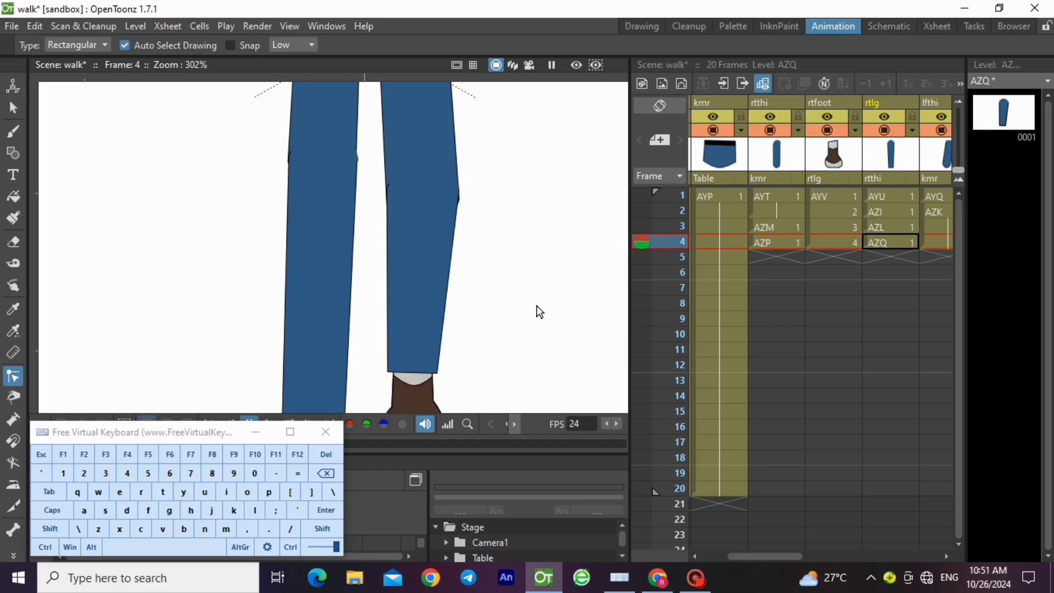
scroll(436, 232, "down", 3)
scroll(436, 232, "down", 3)
left_click(889, 225)
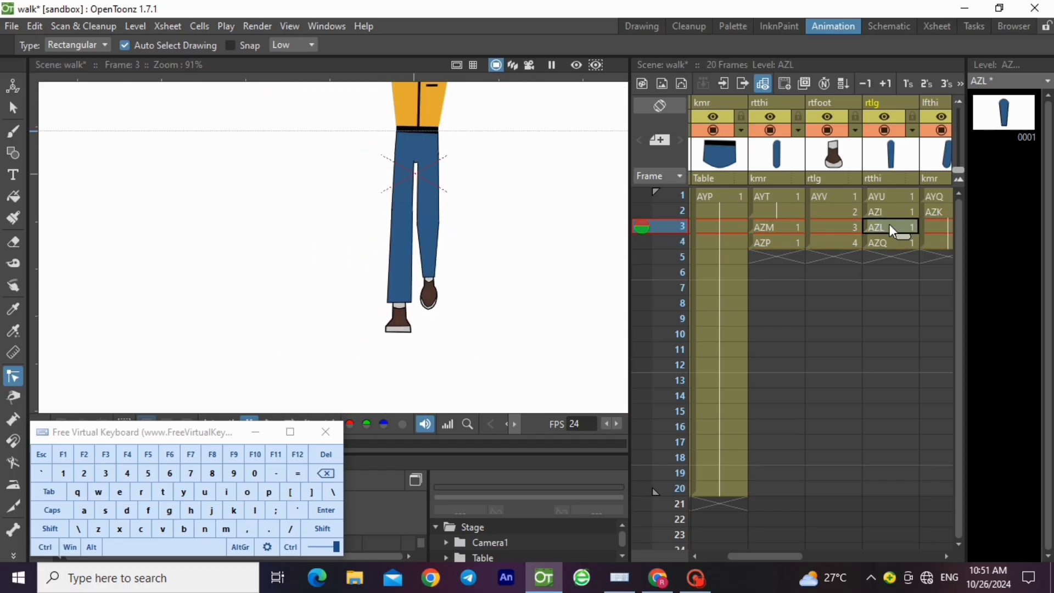
left_click(889, 242)
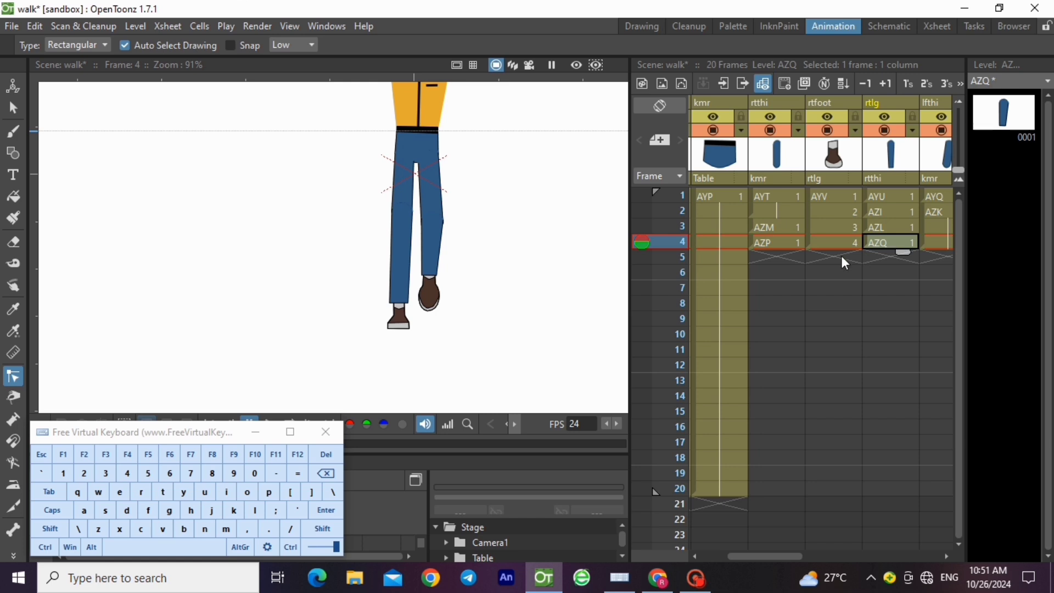
Step: Copy right foot drawing 0005 of level AYV into frame 5 of the rtfoot column and compare it with frame 4
left_click(827, 244)
right_click(1006, 328)
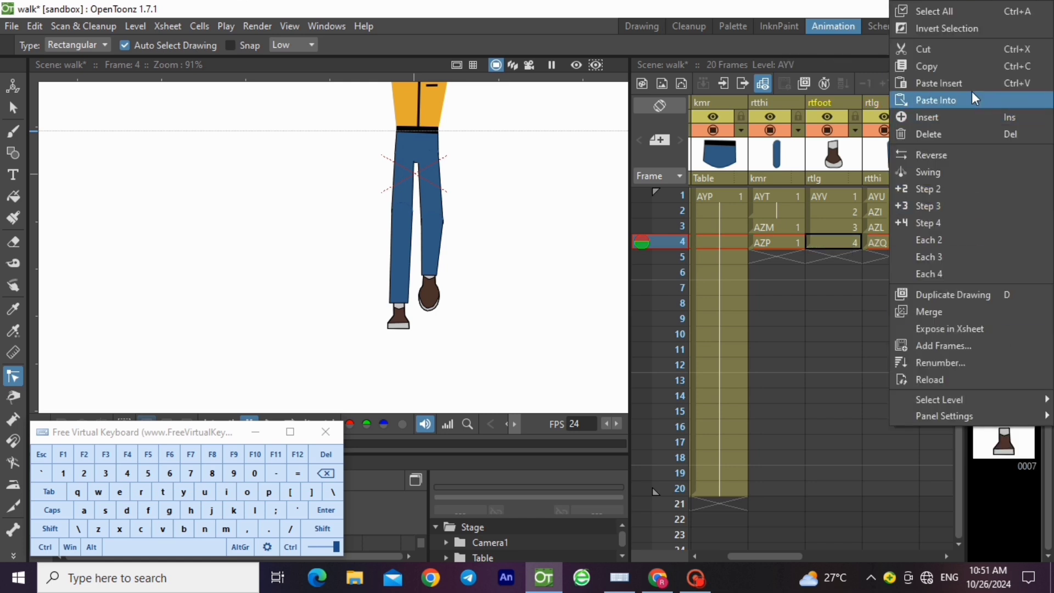
left_click(955, 65)
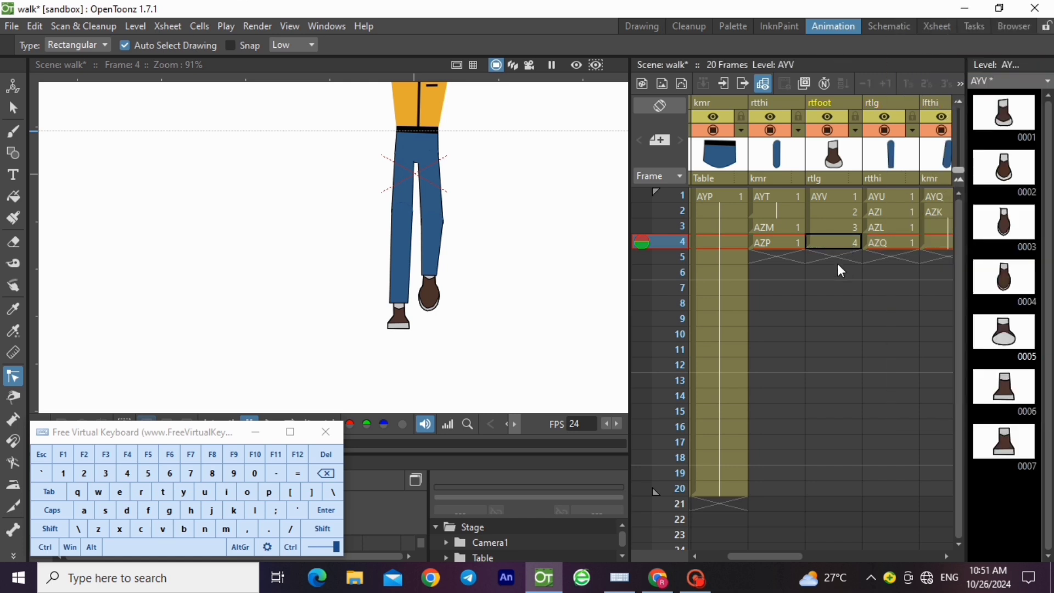
left_click(833, 260)
left_click(46, 544)
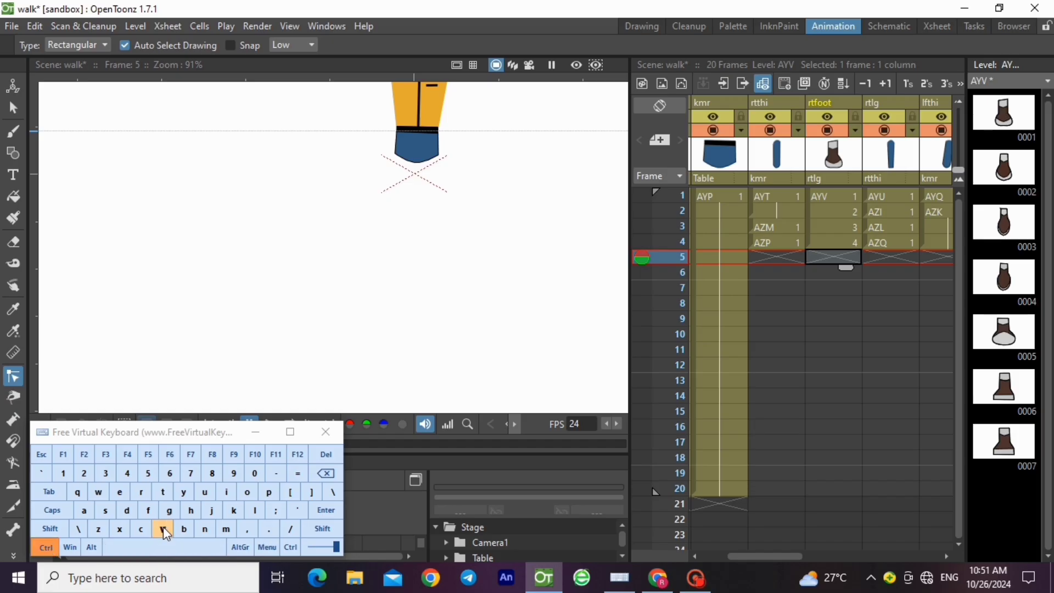
left_click(163, 529)
left_click(830, 245)
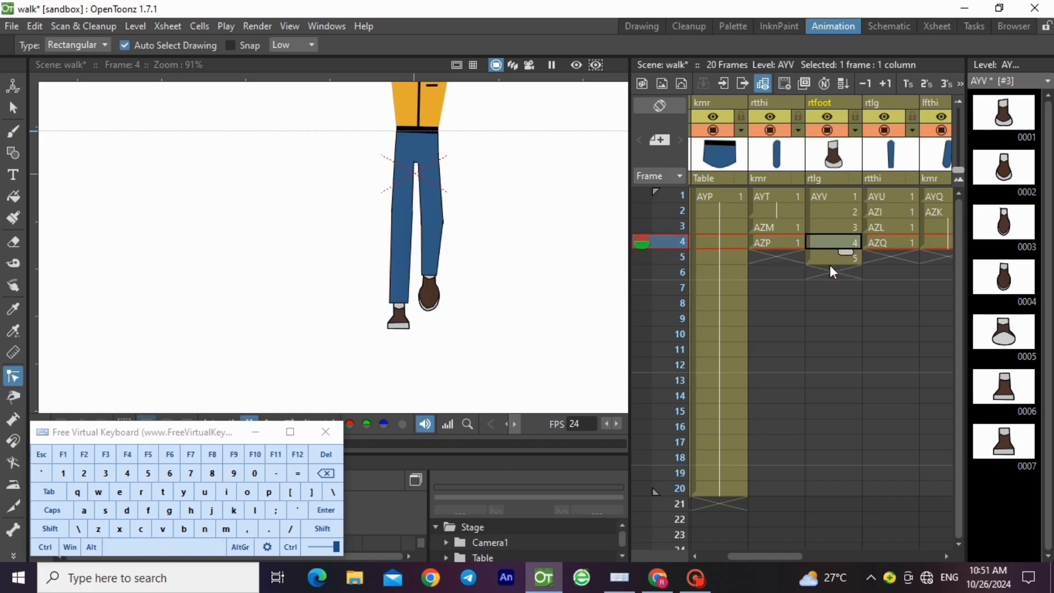
left_click(826, 264)
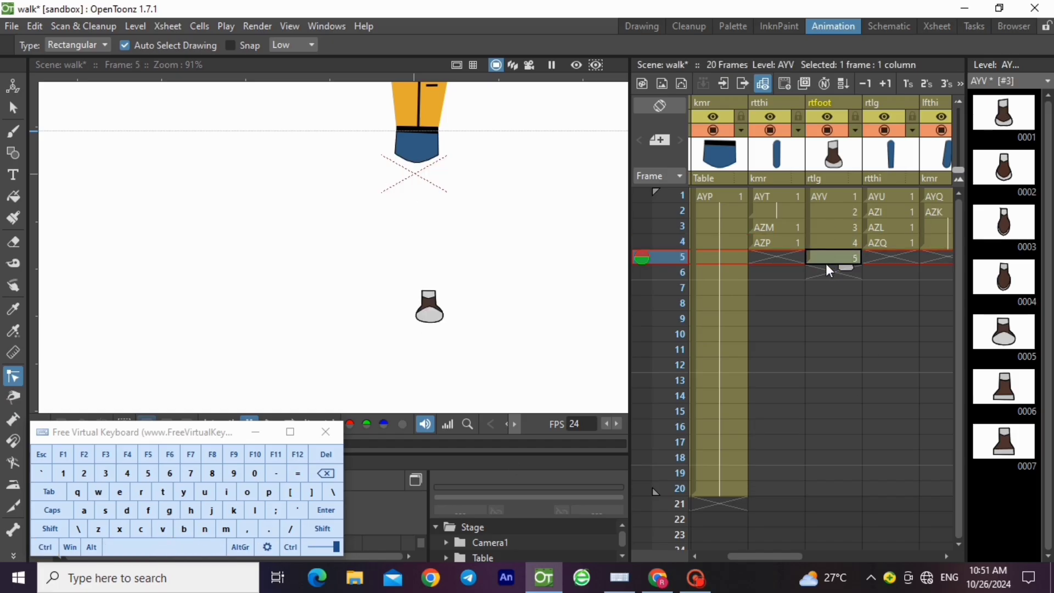
Step: Review the right thigh in frames 4 to 2 of the rtthi column and copy the frame 2 thigh shape
left_click(777, 244)
left_click(780, 229)
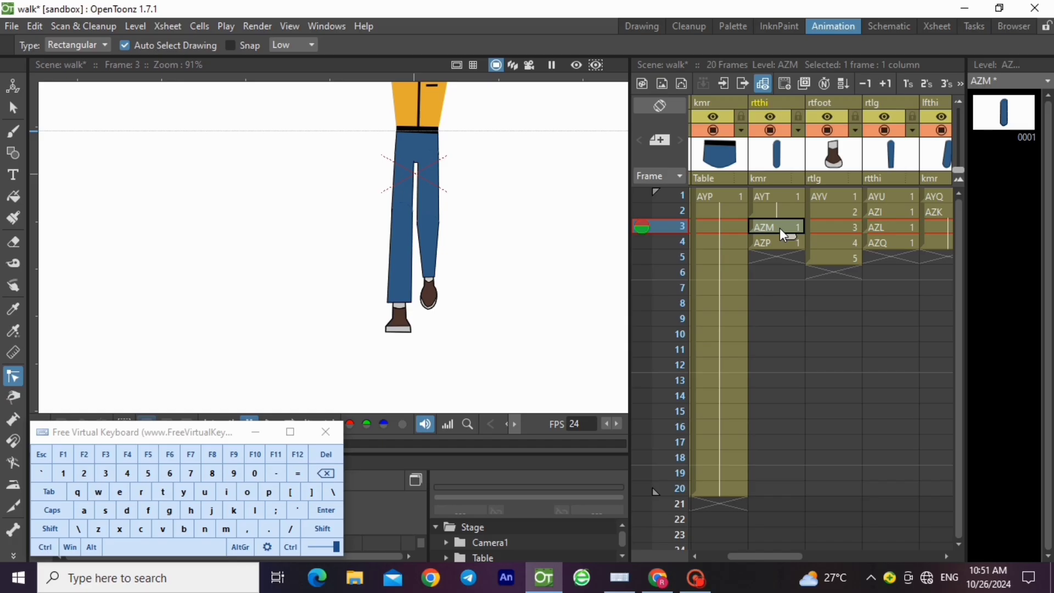
left_click(780, 213)
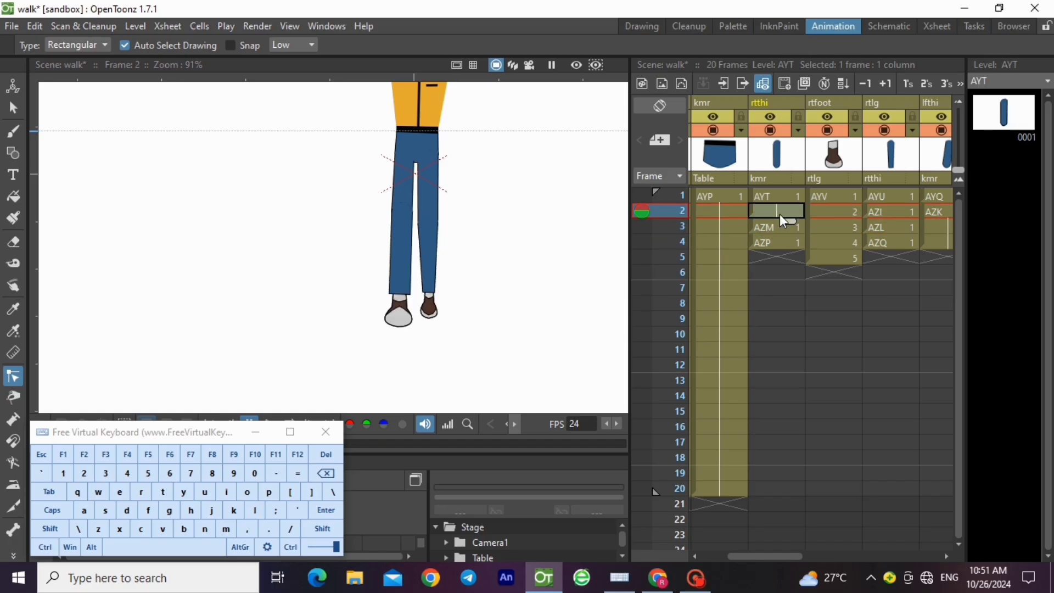
left_click(13, 107)
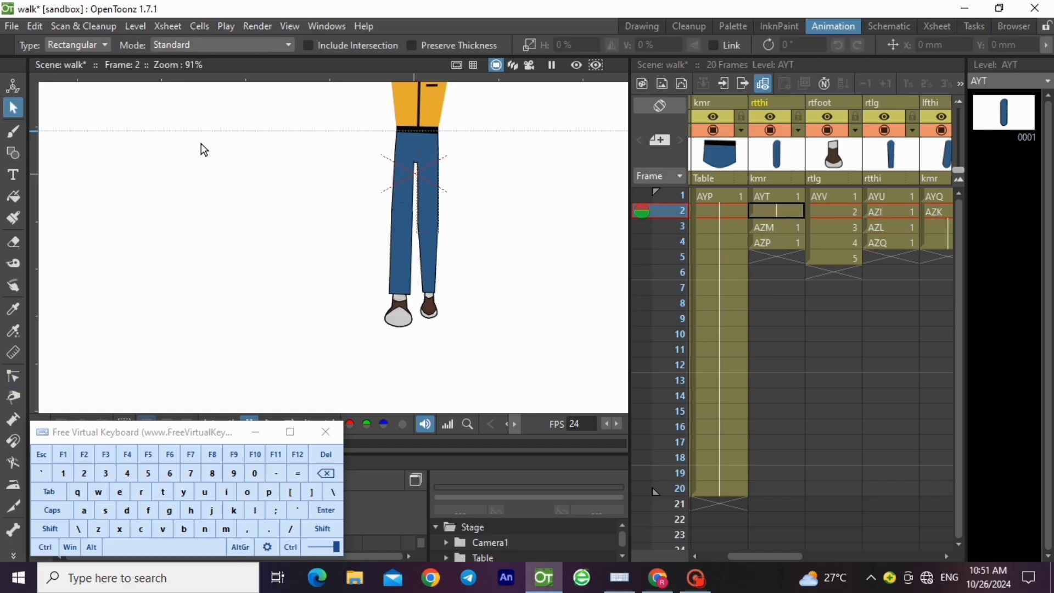
left_click_drag(330, 111, 435, 228)
left_click(45, 546)
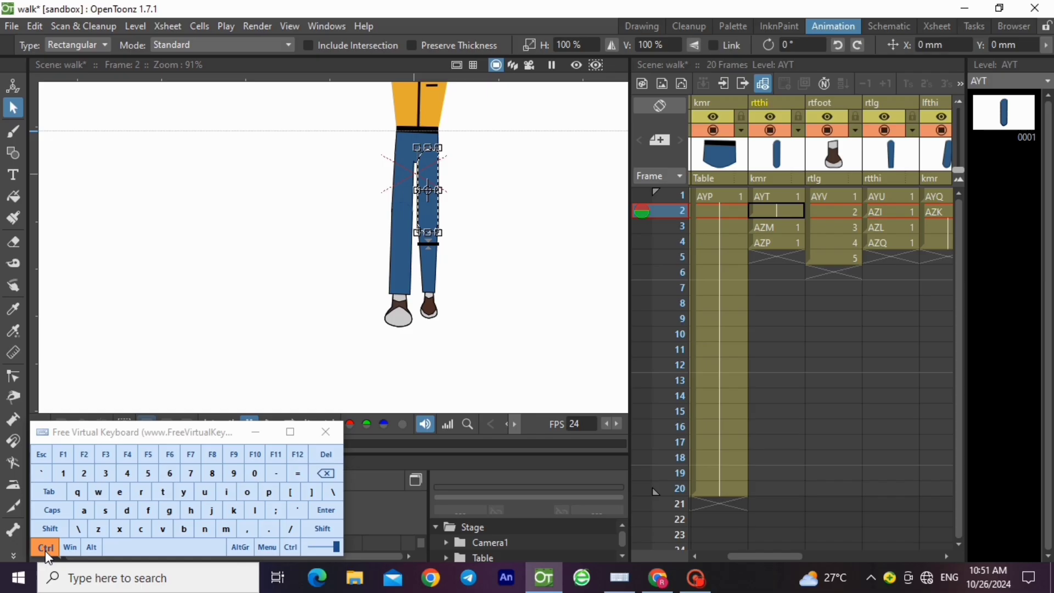
left_click(141, 528)
Step: Create a new vector level in frame 5 of the rtthi column and paste the copied thigh shape into it
left_click(779, 258)
left_click(135, 26)
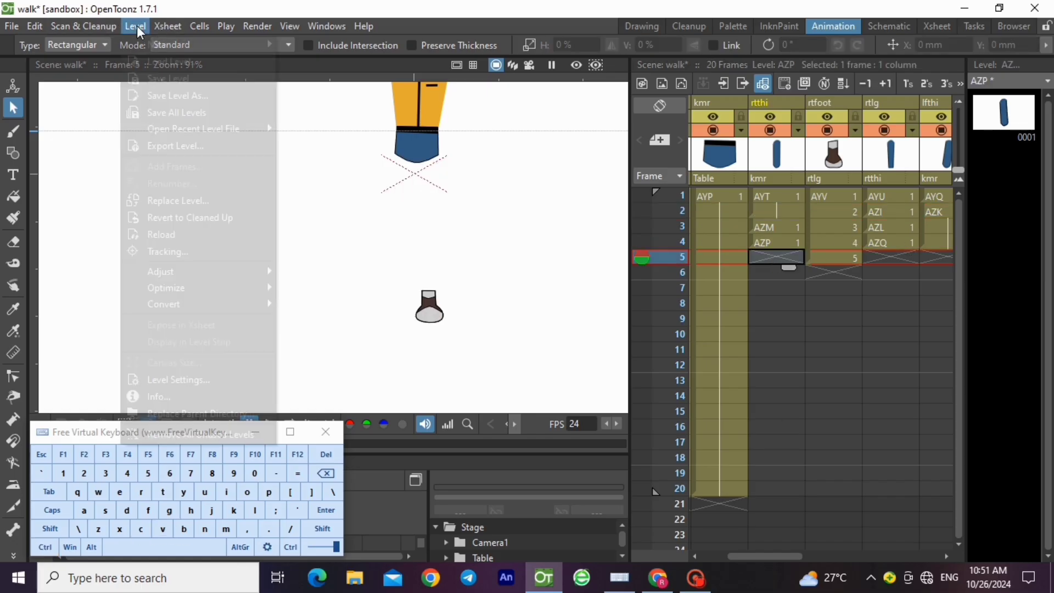
mouse_move(196, 44)
left_click(315, 84)
left_click(551, 459)
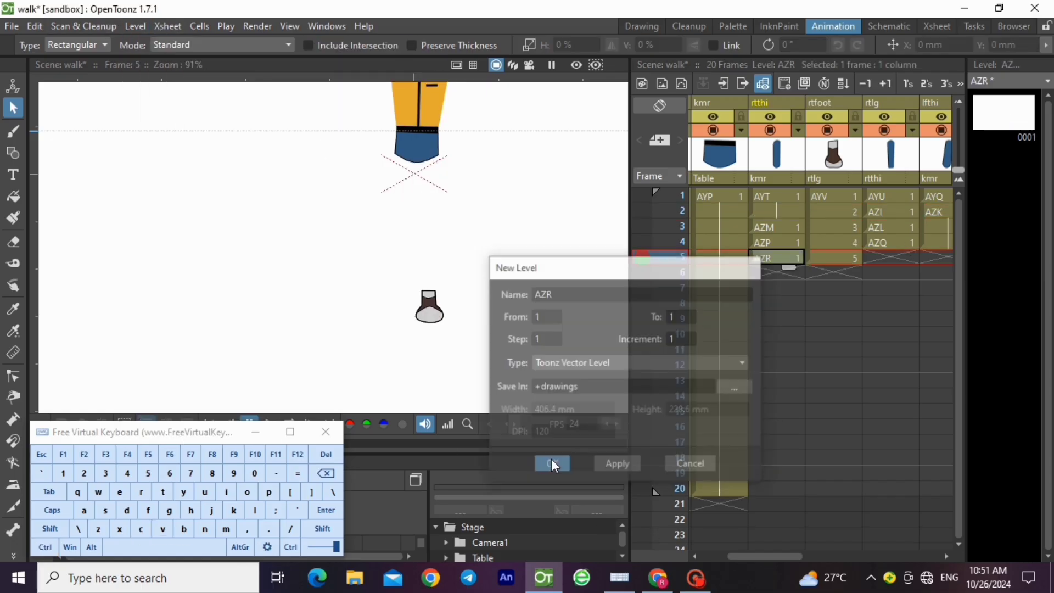
left_click(45, 547)
left_click(163, 529)
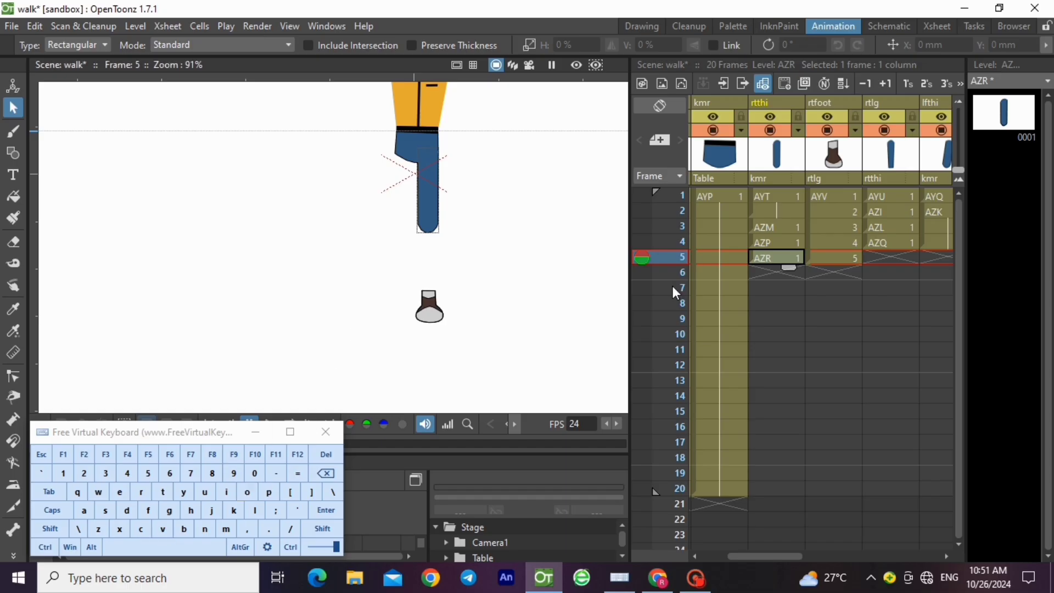
Step: Review the right lower leg in the earlier frames of the rtlg column and copy the frame 1 shape
left_click(894, 256)
left_click(890, 242)
left_click(891, 226)
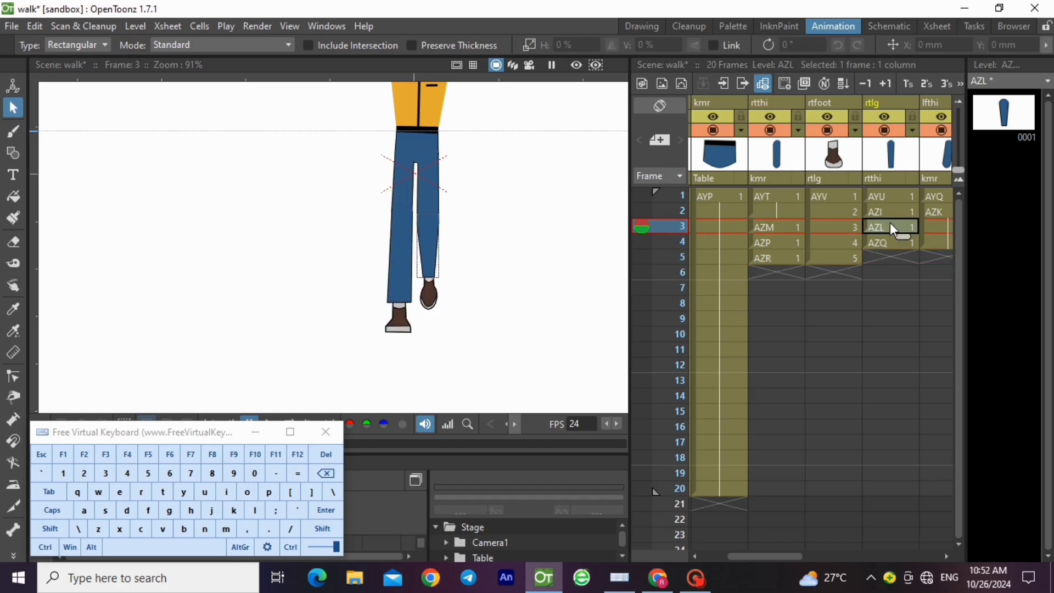
left_click(883, 210)
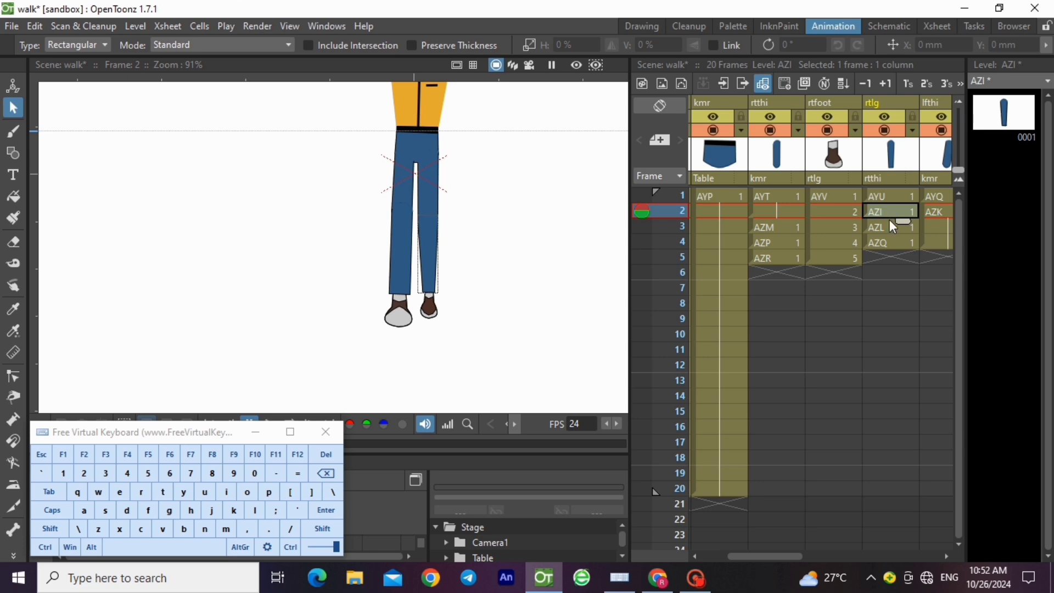
left_click(894, 199)
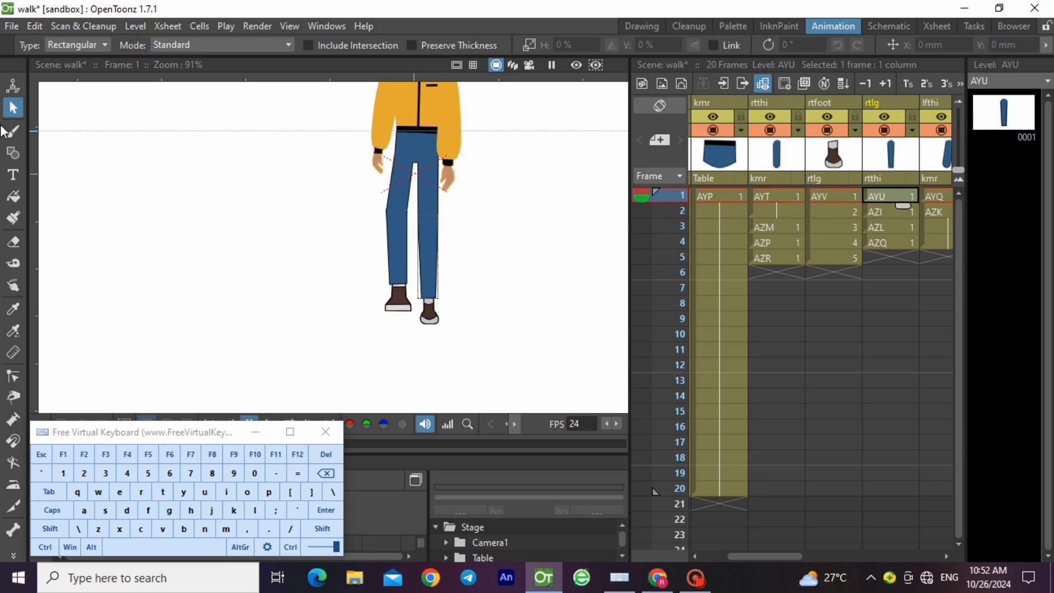
left_click_drag(287, 188, 475, 367)
left_click(38, 554)
left_click(141, 529)
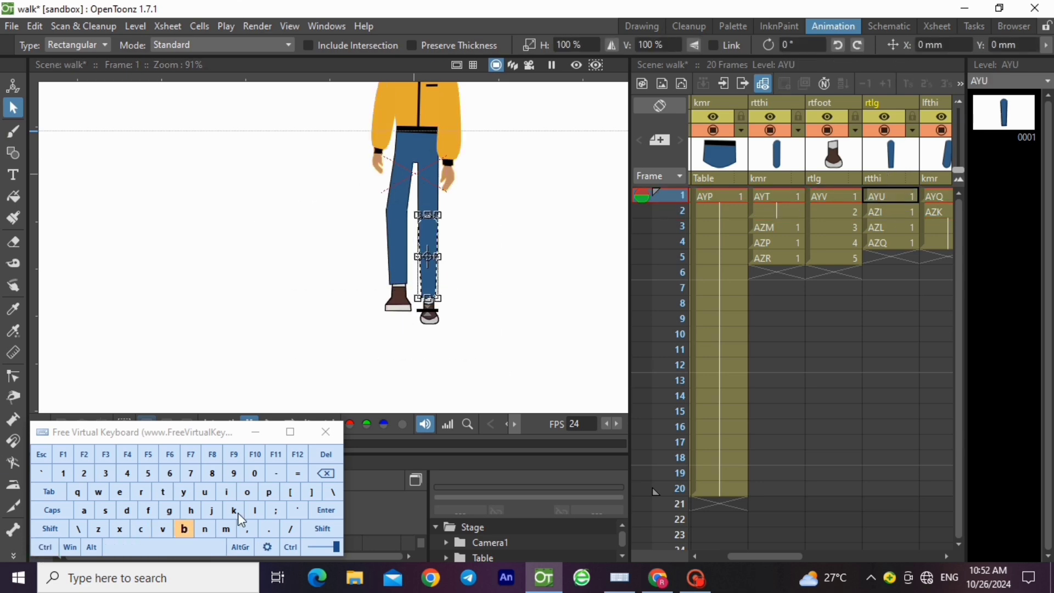
Step: Create a new vector level in frame 5 of the rtlg column and paste the copied lower leg shape into it
left_click(892, 258)
left_click(136, 25)
mouse_move(245, 45)
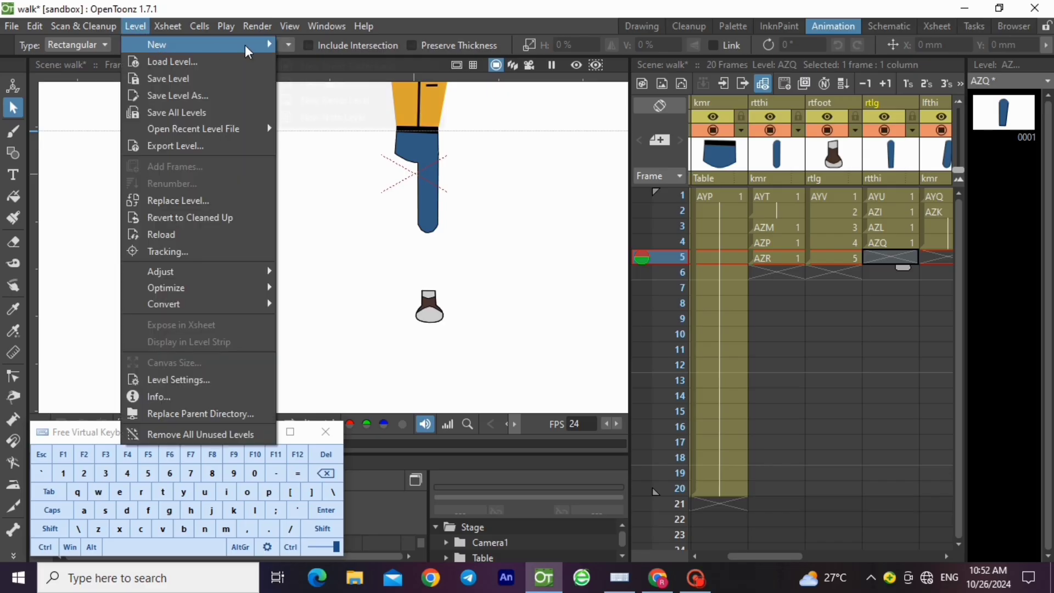
left_click(325, 96)
left_click(551, 463)
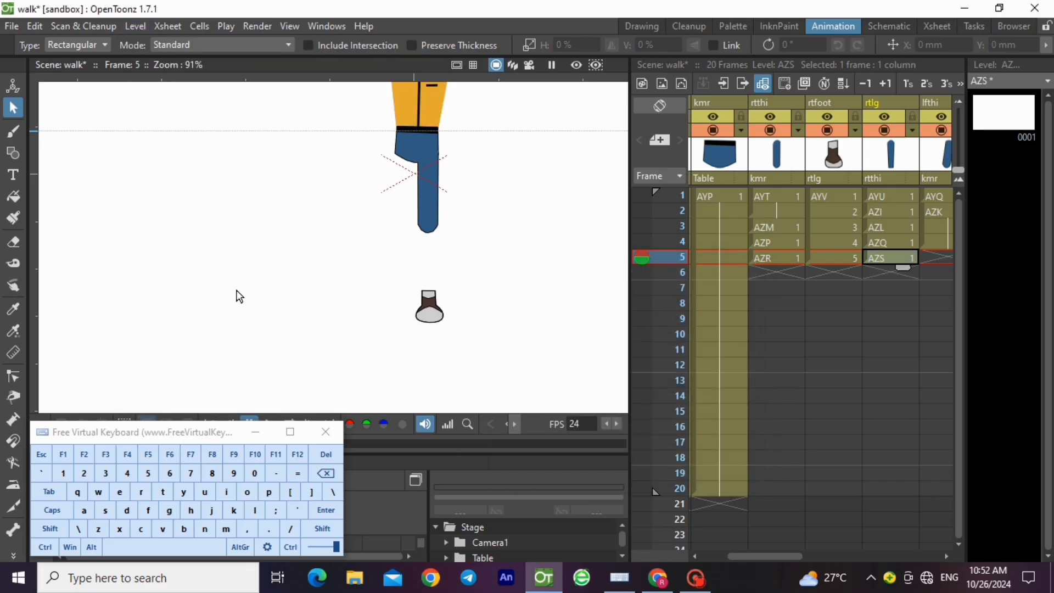
left_click(45, 547)
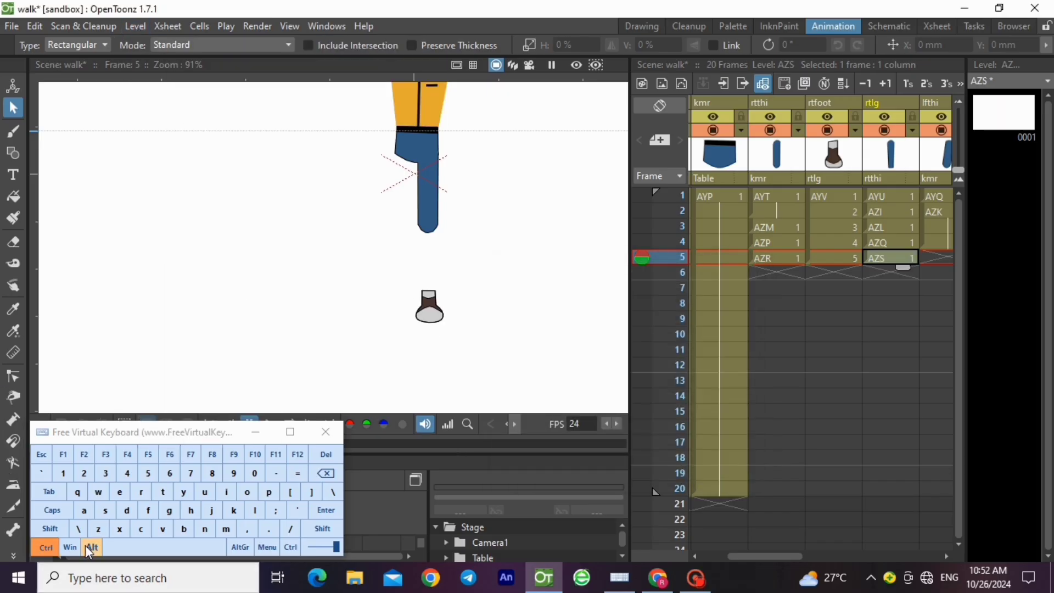
left_click(163, 529)
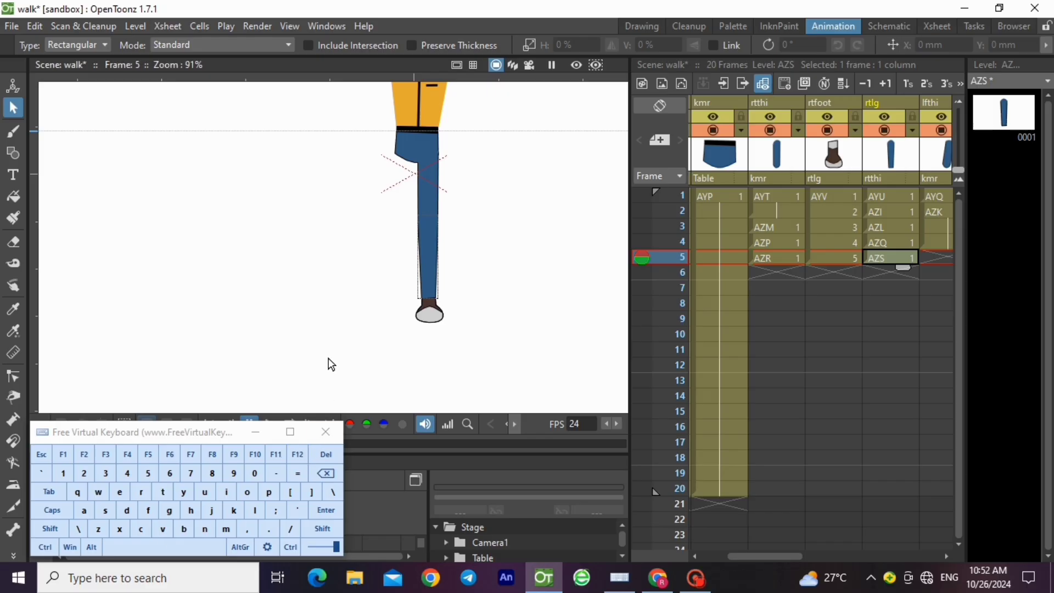
Step: Reshape the right lower leg's hem in frame 5 of the rtlg column, making it wider and ending just above the sock
left_click(13, 376)
scroll(434, 299, "up", 5)
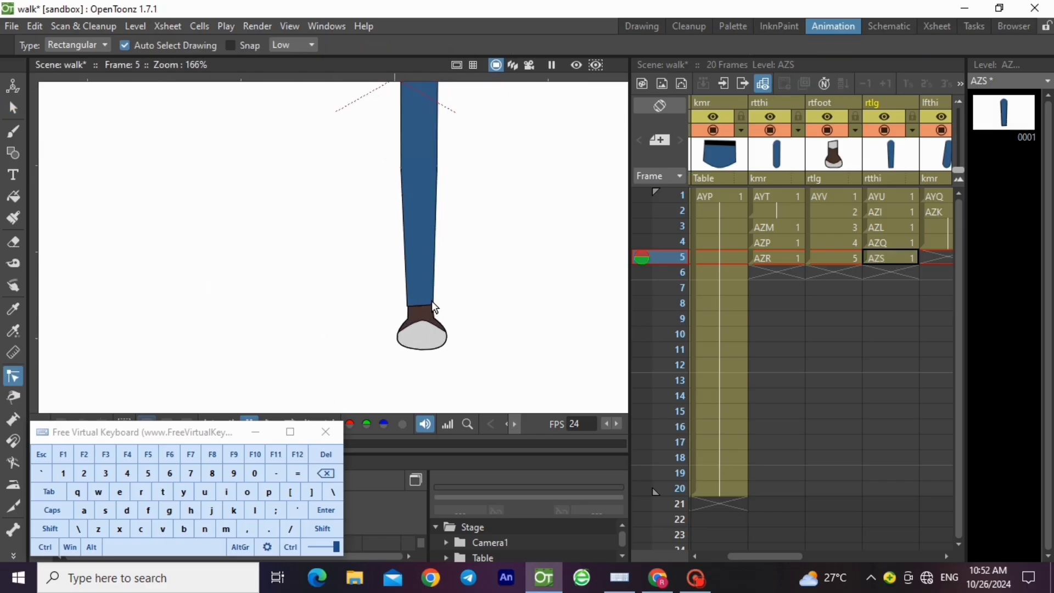
left_click(433, 305)
mouse_move(433, 305)
left_mouse_down()
mouse_move(439, 292)
mouse_move(382, 307)
mouse_move(382, 294)
mouse_move(444, 295)
left_mouse_up()
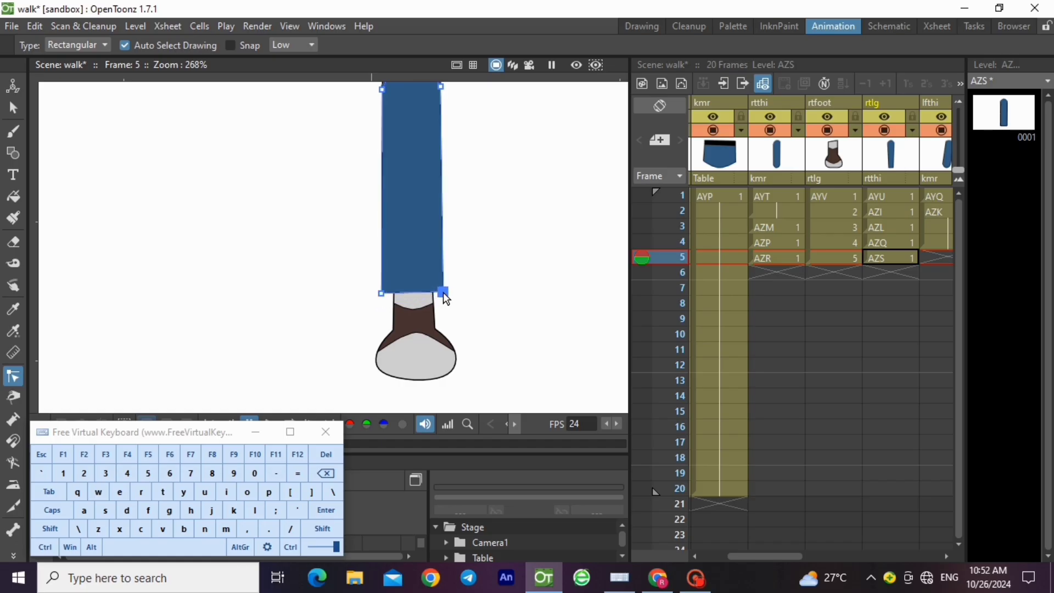
left_click(489, 305)
scroll(444, 297, "down", 1)
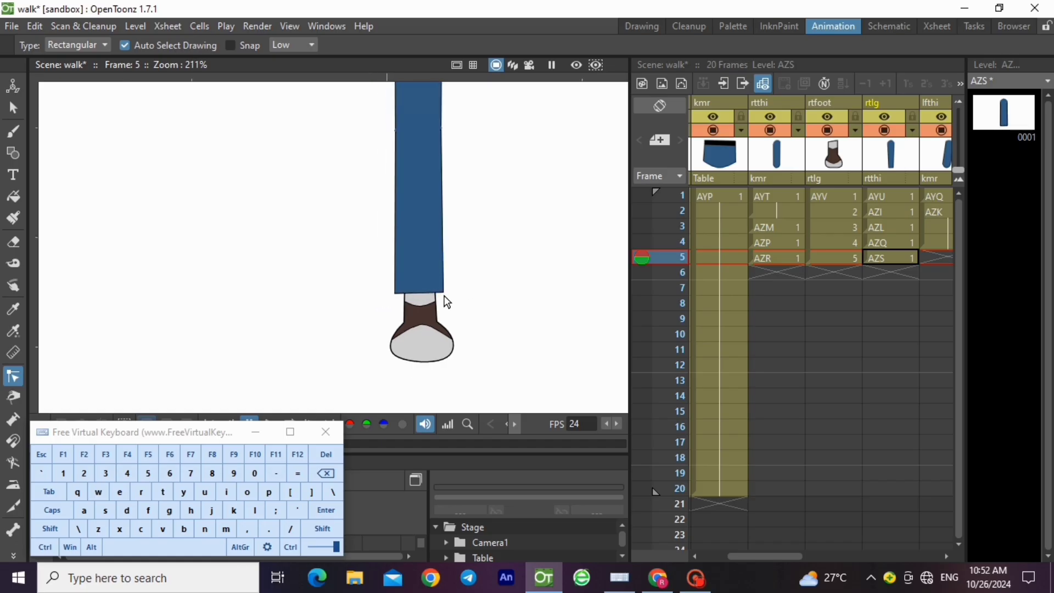
left_click(895, 255)
scroll(342, 376, "down", 2)
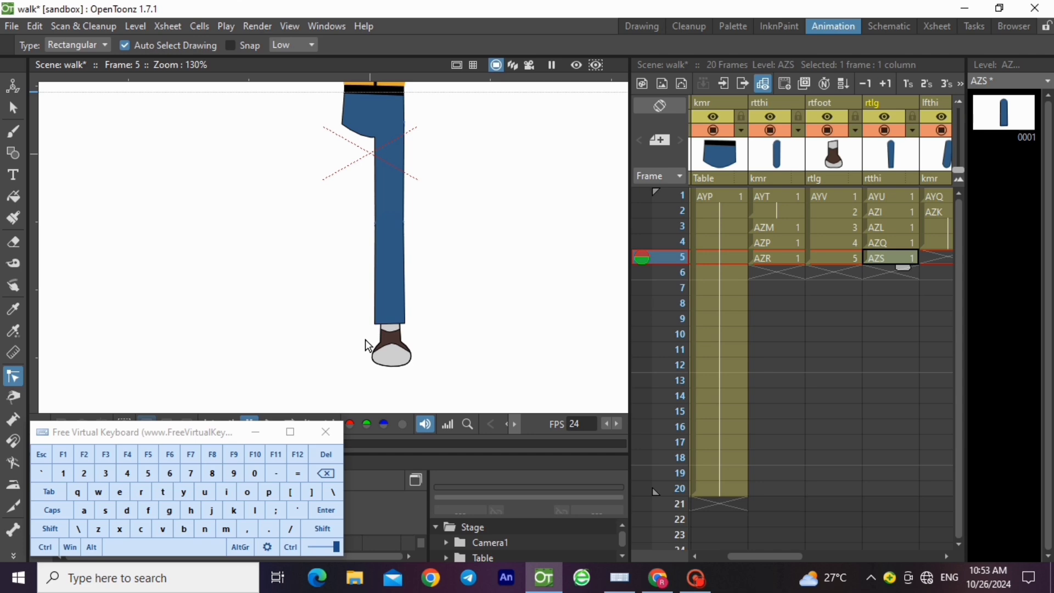
left_click(895, 242)
left_click(889, 256)
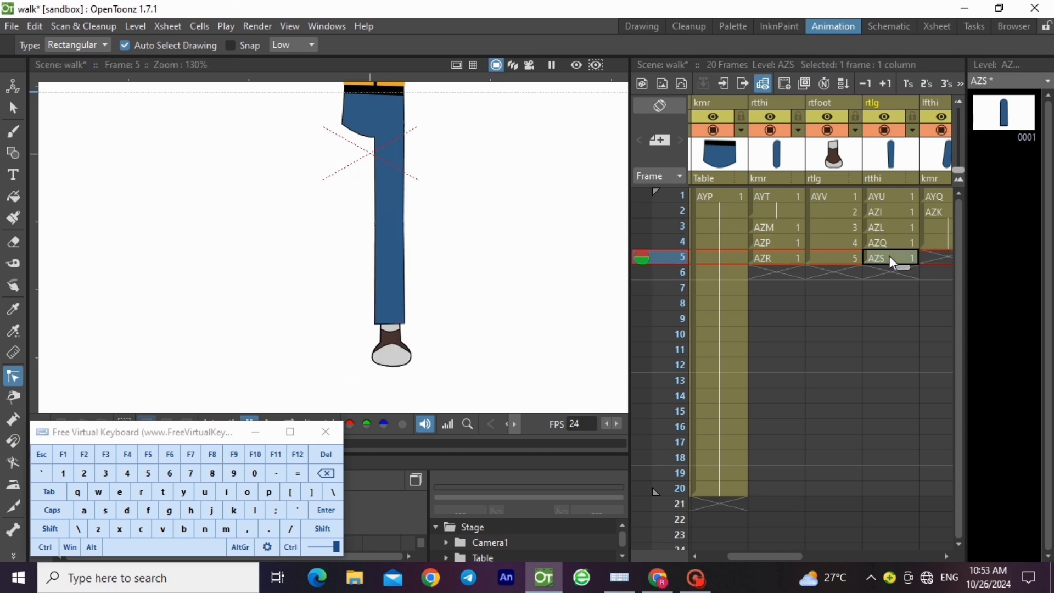
Step: Copy drawing 0005 of the left foot level and paste it into frame 5 of the lffoot column
left_click(946, 557)
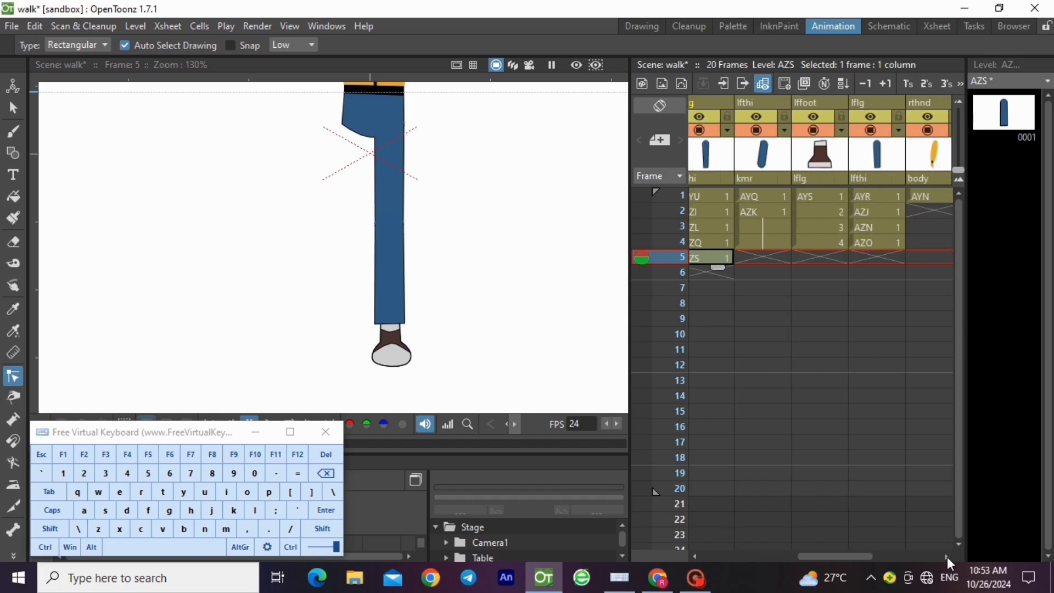
left_click(818, 243)
right_click(1012, 335)
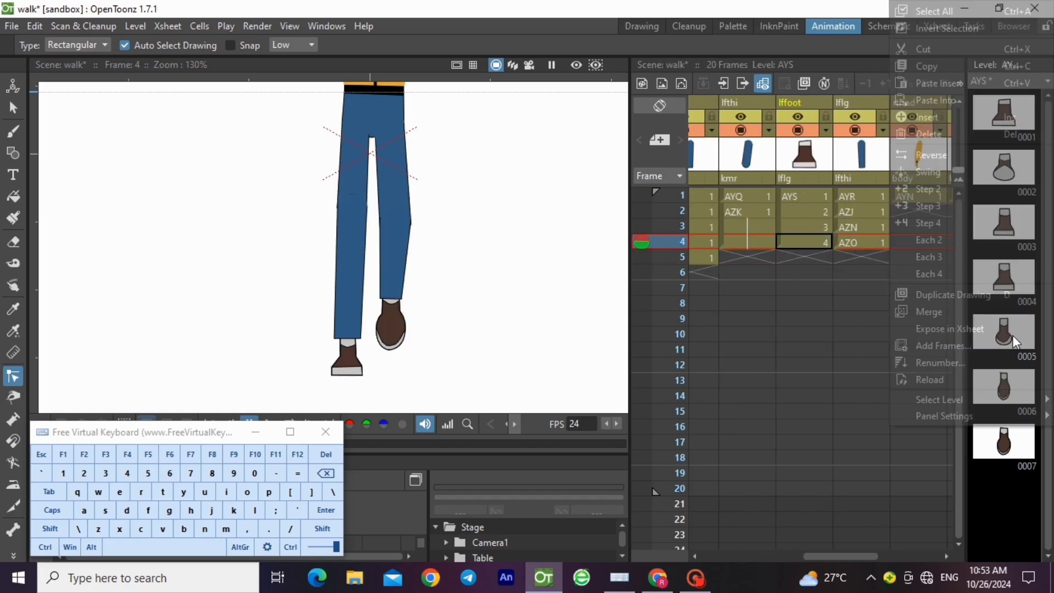
left_click(945, 62)
left_click(806, 256)
left_click(57, 545)
left_click(163, 529)
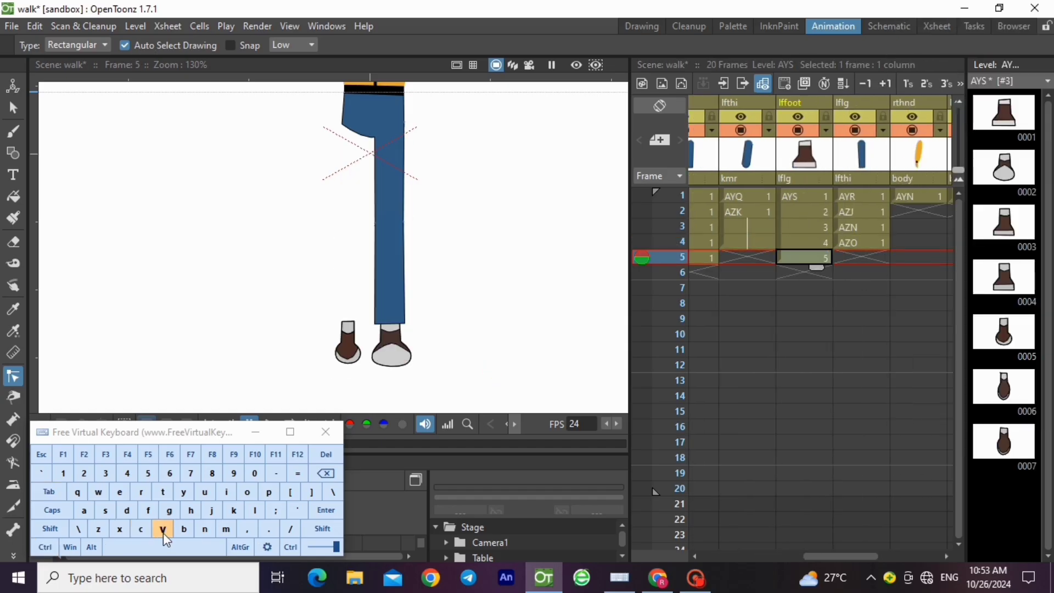
Step: Review the left thigh in the earlier frames of the lfthi column and extend its current drawing through frame 5
left_click(742, 243)
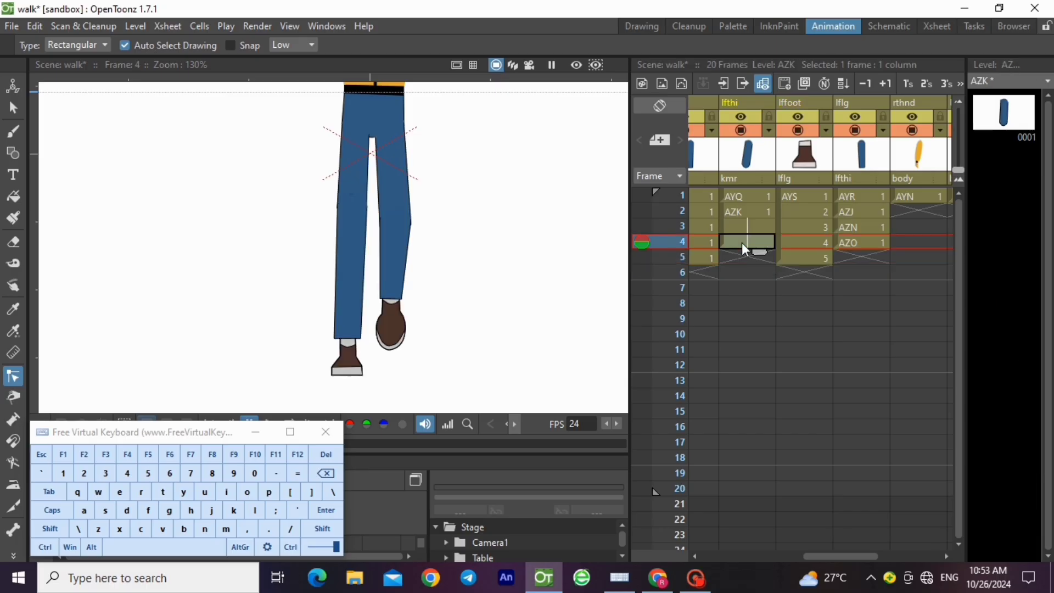
left_click(748, 199)
left_click(748, 214)
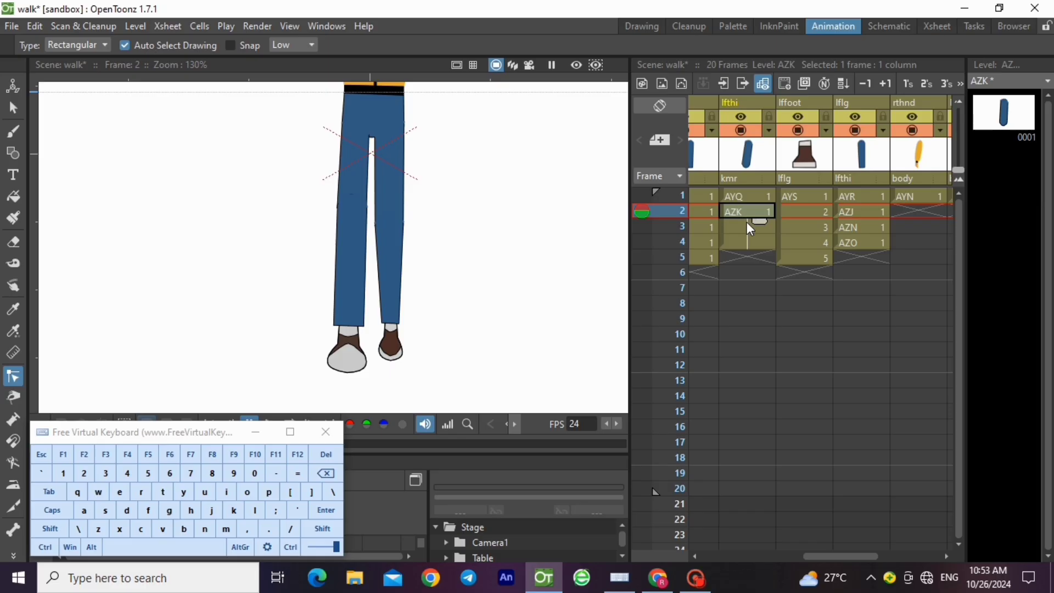
left_click(748, 225)
left_click(754, 242)
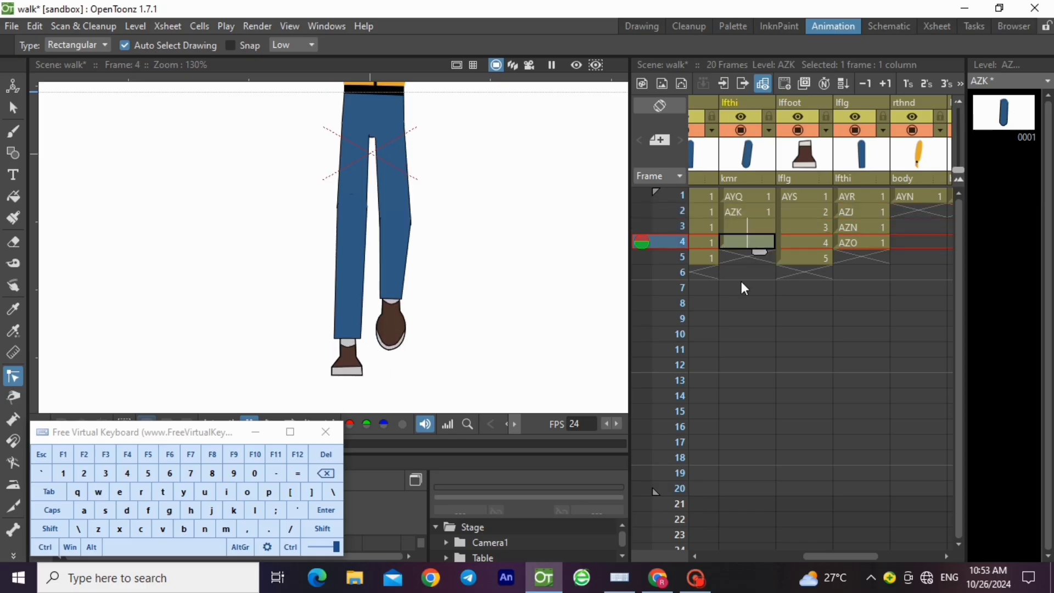
left_click(739, 251)
left_click(755, 245)
left_click_drag(756, 247, 756, 251)
left_click(756, 239)
left_click(756, 253)
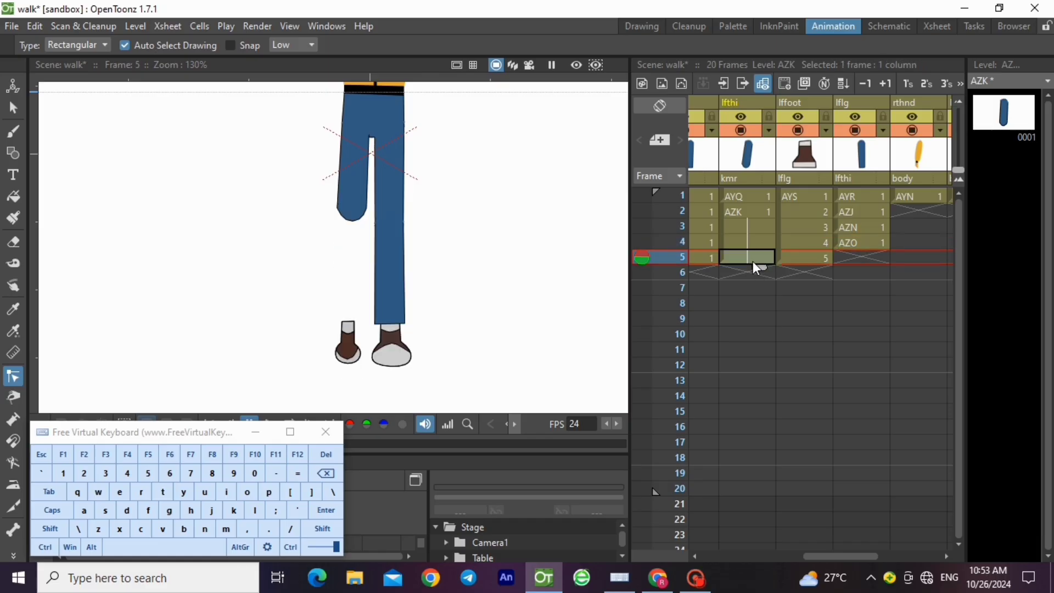
Step: Try to copy the left lower leg shape from frame 4 of the lflg column
left_click(864, 239)
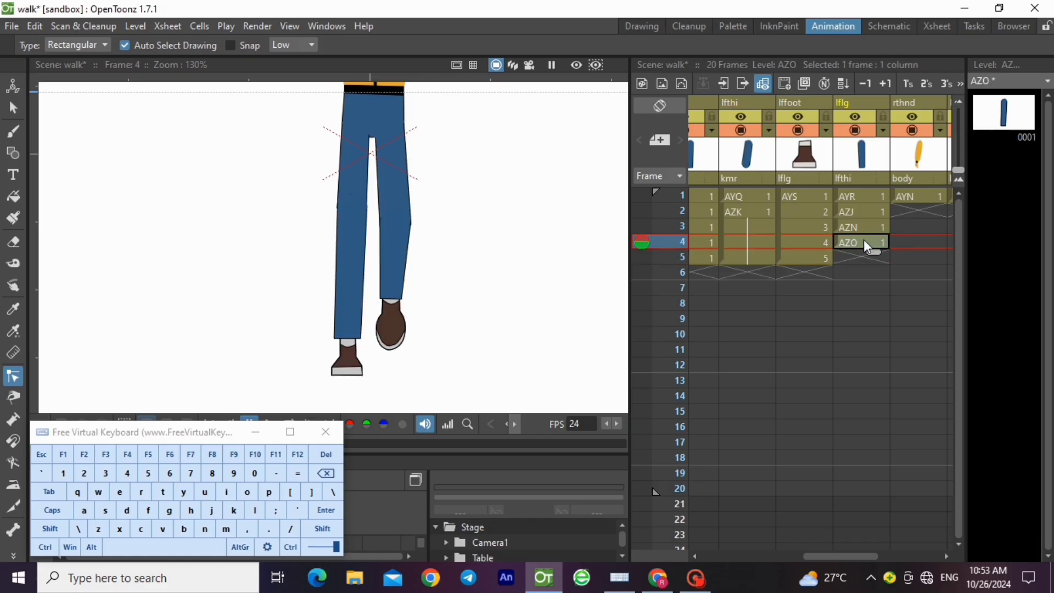
left_click(13, 108)
mouse_move(285, 160)
left_mouse_down()
mouse_move(382, 320)
mouse_move(389, 365)
left_mouse_up()
left_click(43, 548)
left_click(124, 534)
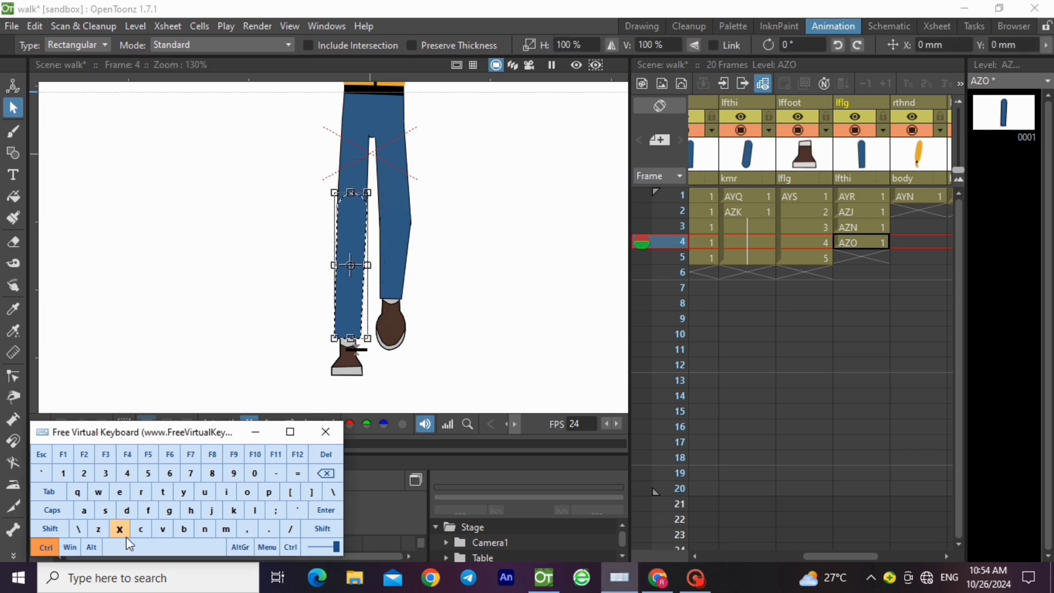
Step: Create a new vector level in frame 5 of the lflg column
left_click(848, 257)
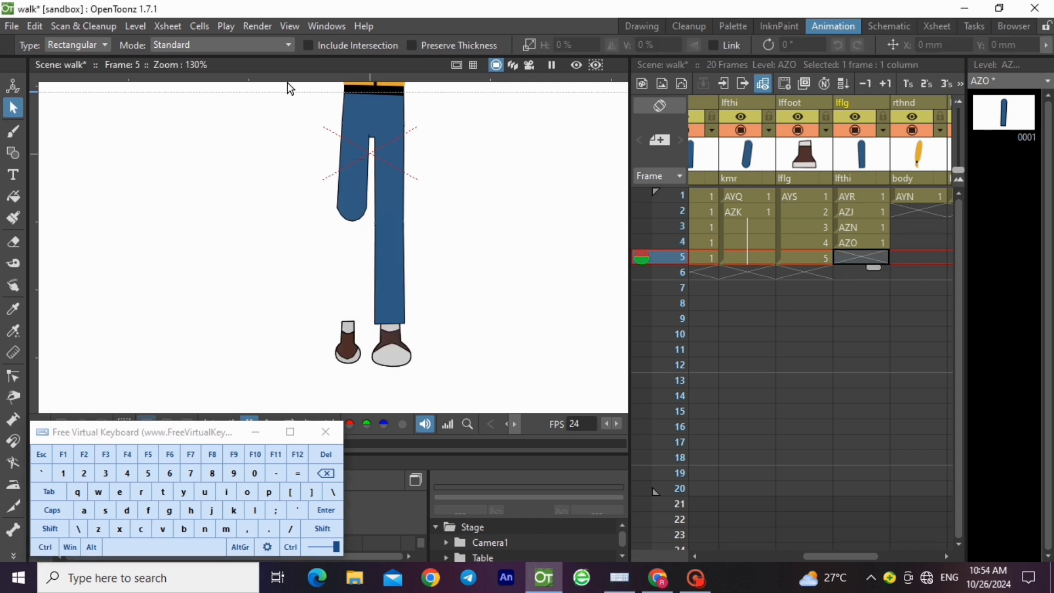
left_click(135, 26)
mouse_move(226, 46)
left_click(317, 83)
left_click(549, 464)
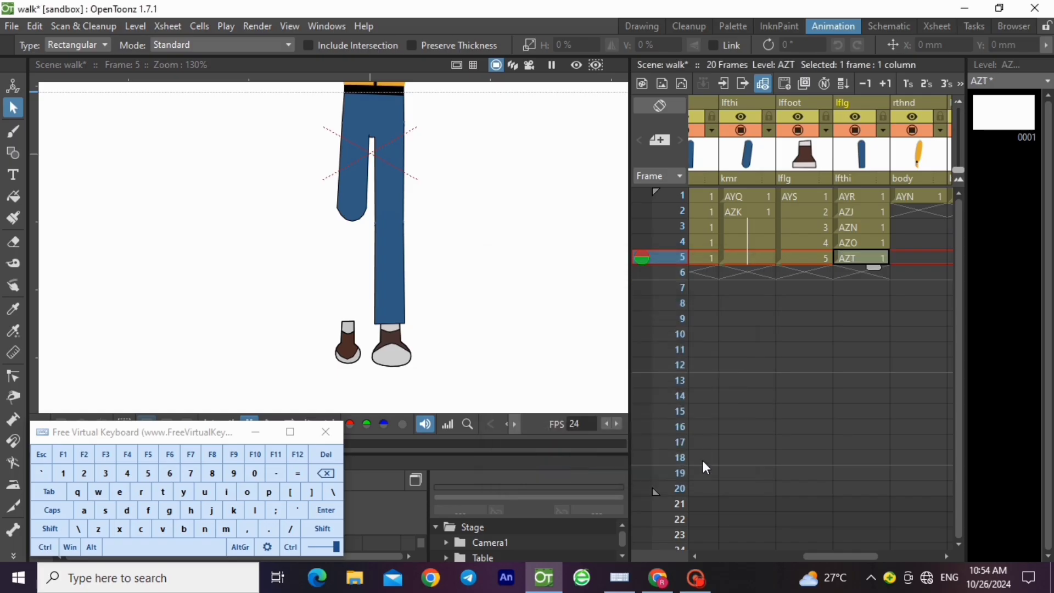
left_click(45, 548)
left_click(163, 528)
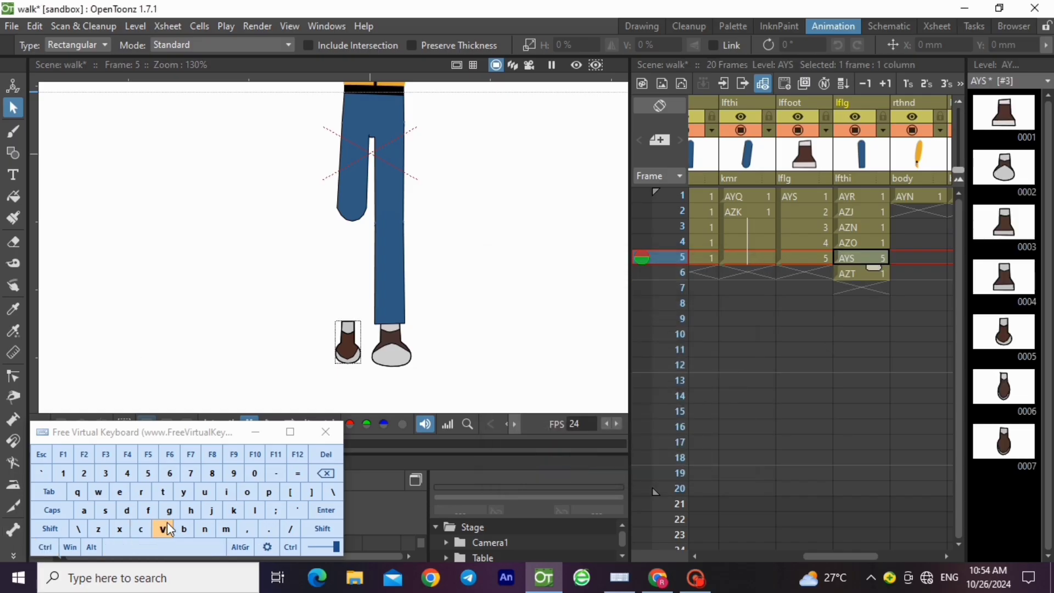
key("ctrl+z")
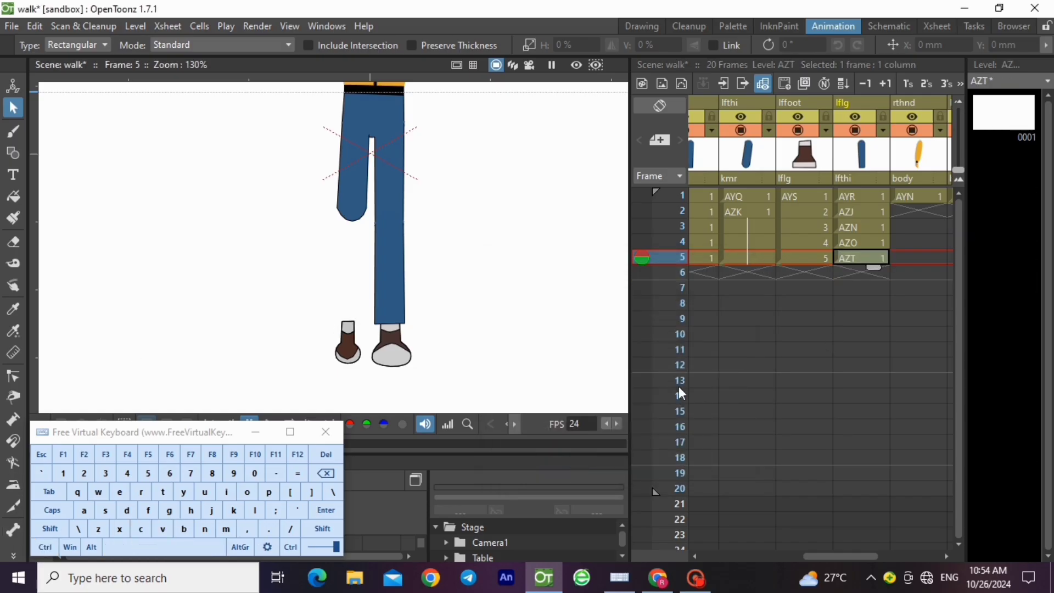
Step: Copy the left lower leg shape from frame 4 of the lflg column and paste it into the empty frame 5 drawing
left_click(876, 243)
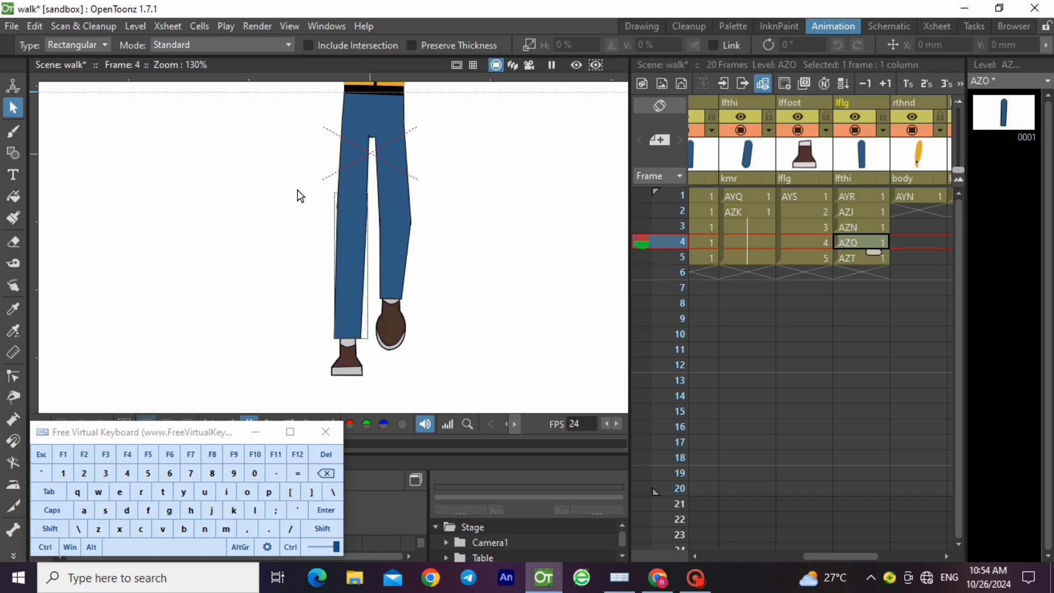
left_click_drag(248, 147, 411, 377)
left_click(45, 548)
left_click(142, 531)
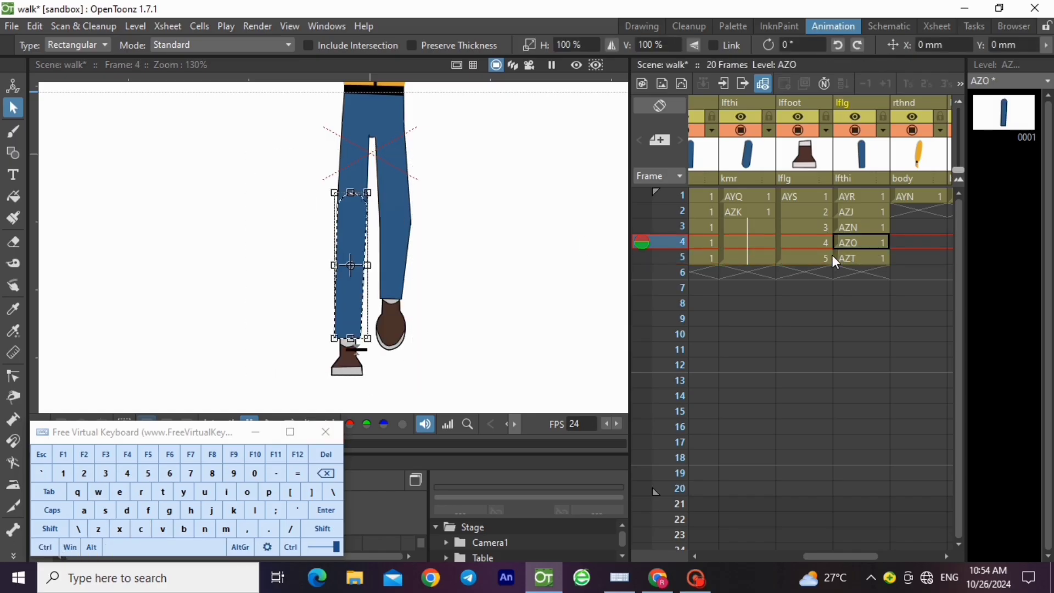
left_click(835, 256)
left_click(45, 547)
left_click(162, 529)
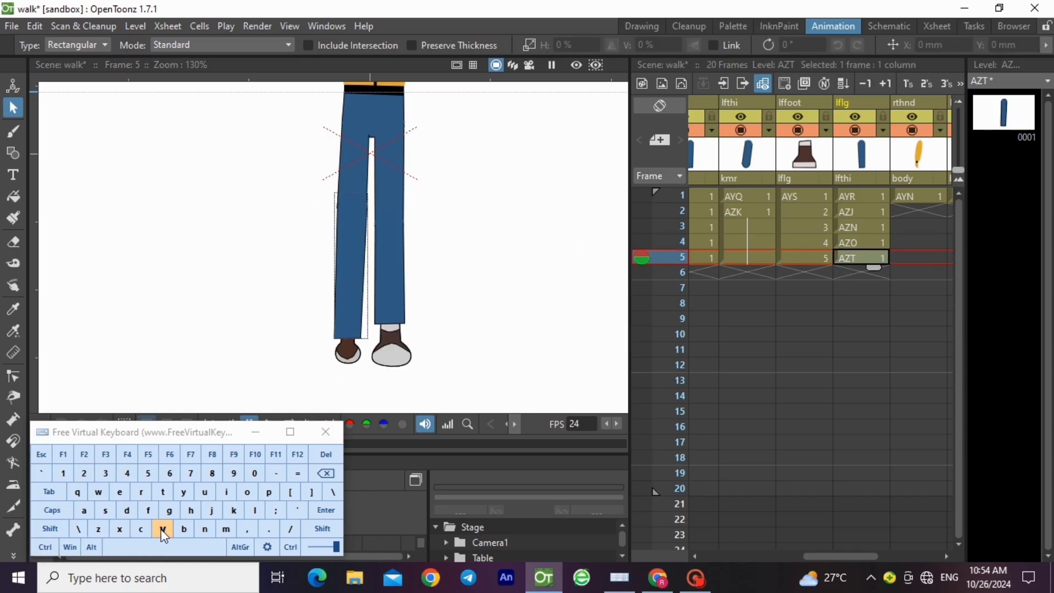
Step: Raise and narrow the left lower leg's hem in frame 5 to expose the sock, and compare the pose with frame 4
left_click(13, 153)
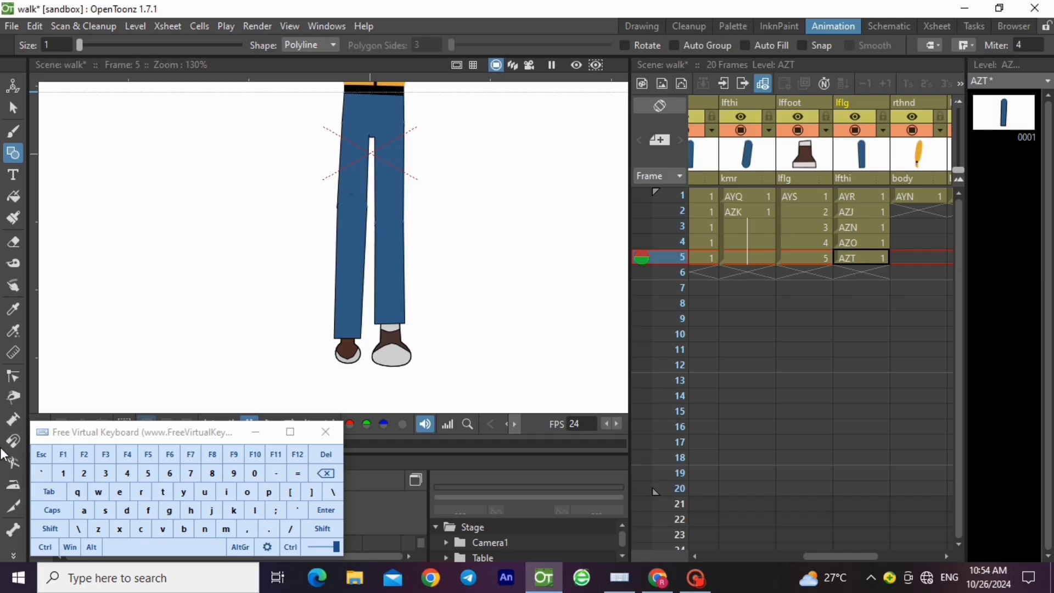
left_click(13, 377)
left_click(332, 339)
scroll(325, 348, "up", 5)
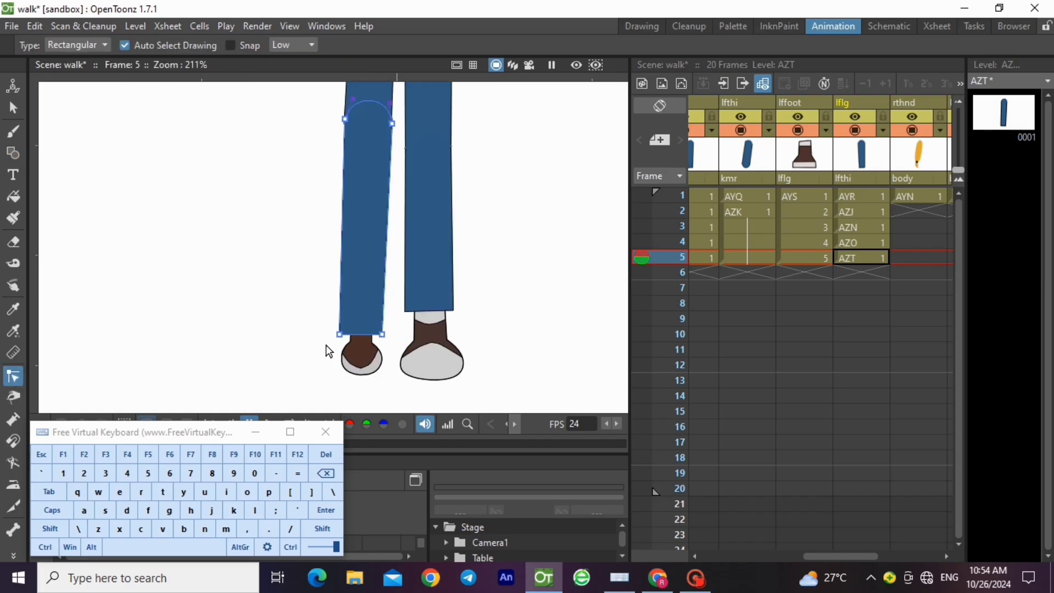
left_click_drag(336, 322, 345, 291)
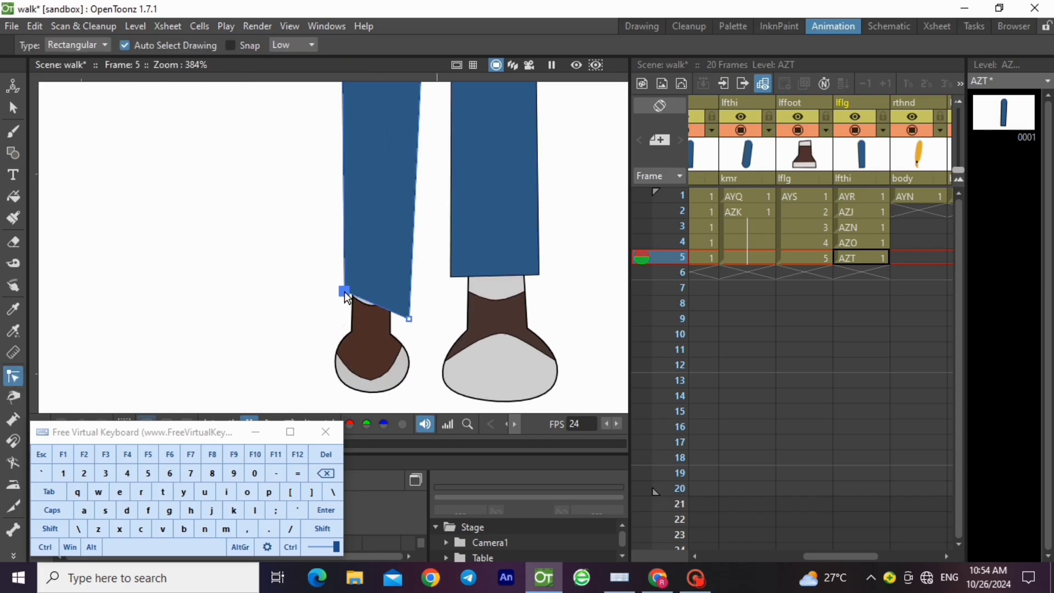
left_click_drag(407, 320, 401, 290)
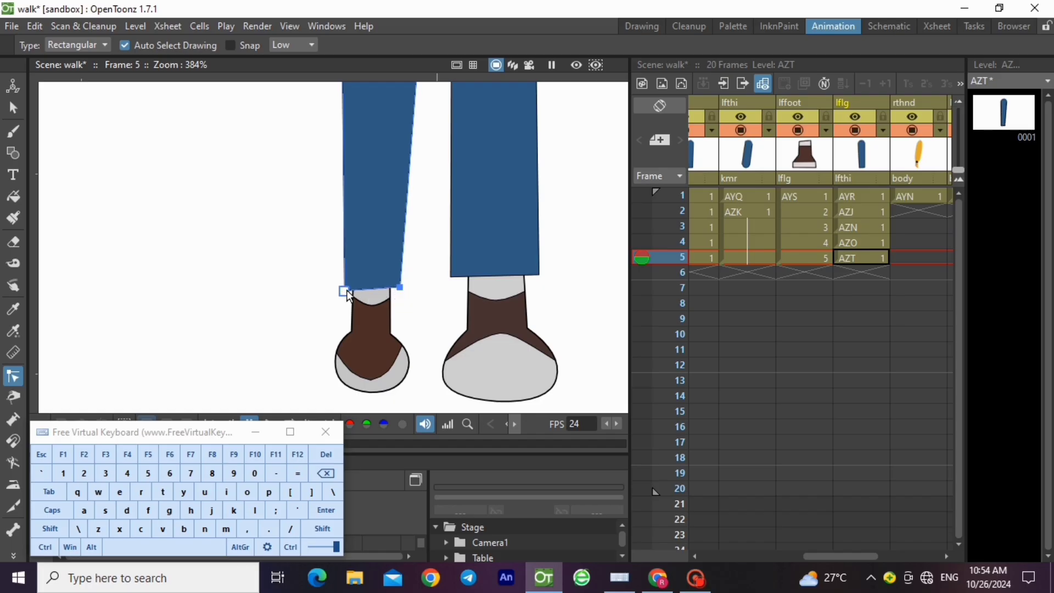
scroll(269, 271, "down", 2)
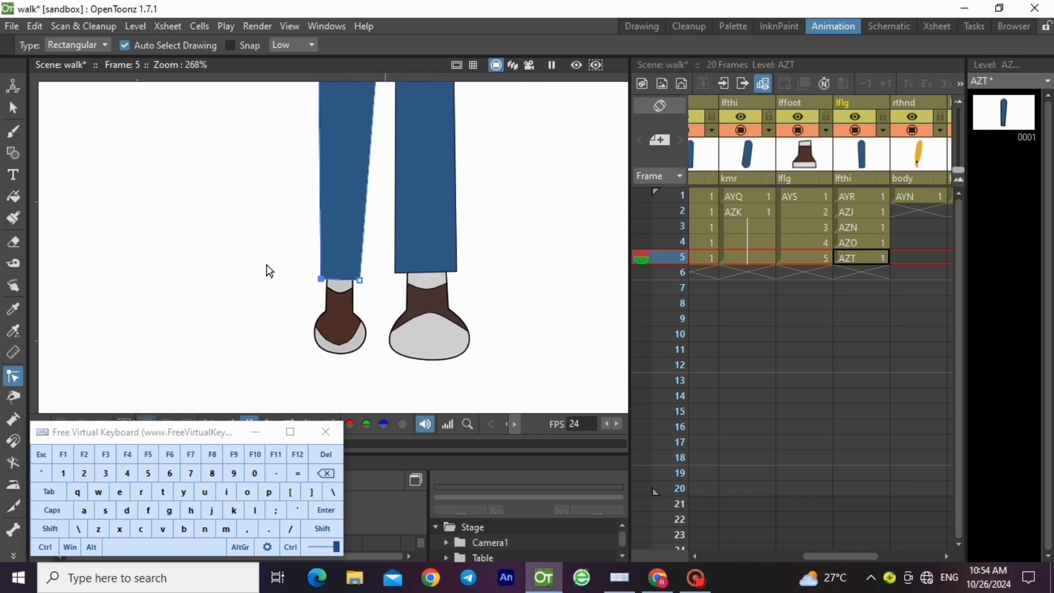
left_click(873, 239)
left_click(864, 257)
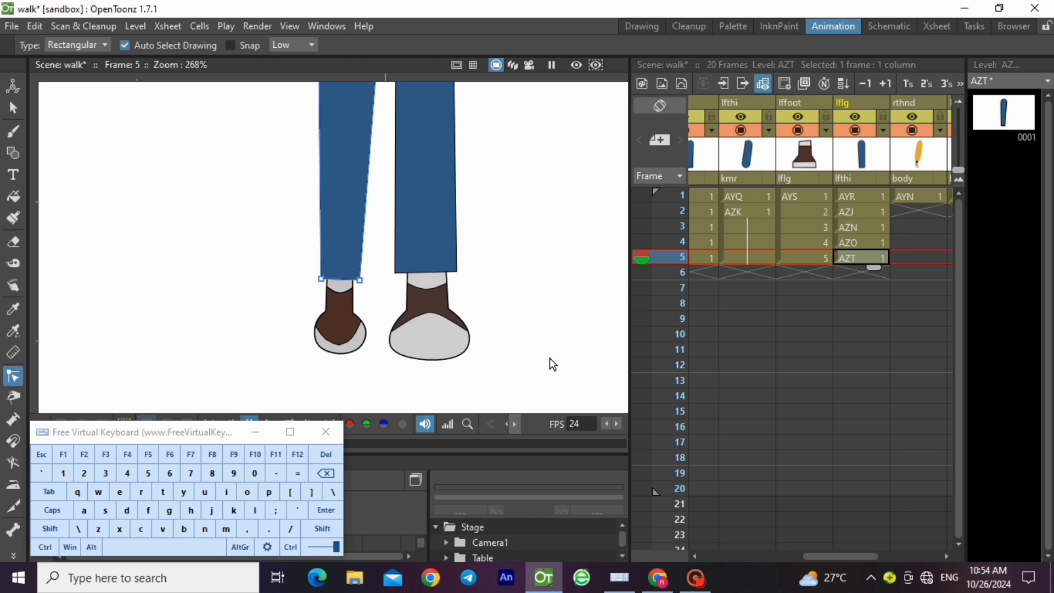
scroll(549, 358, "down", 2)
left_click(848, 243)
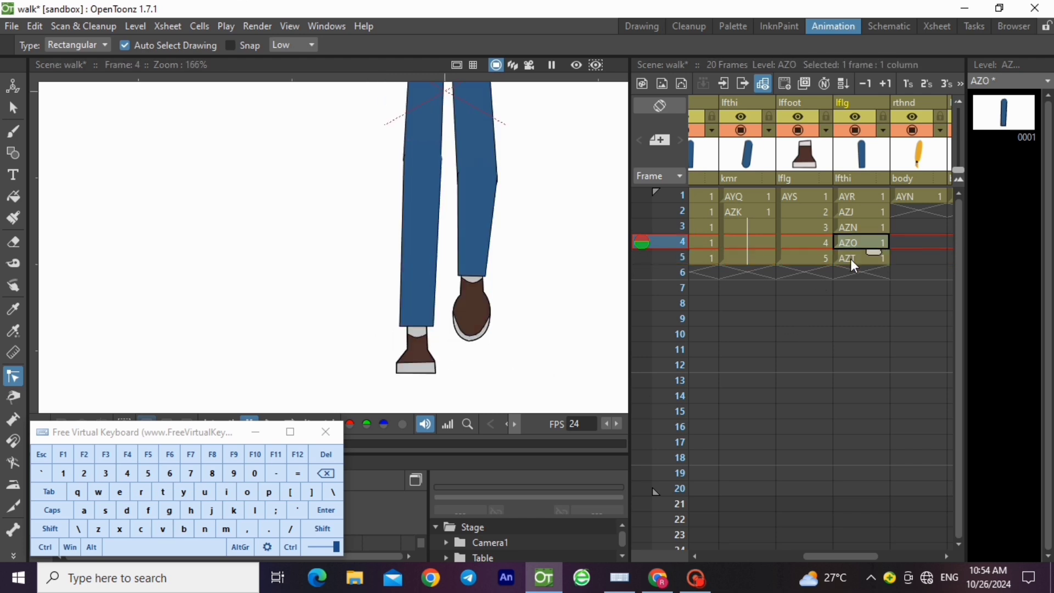
left_click(851, 260)
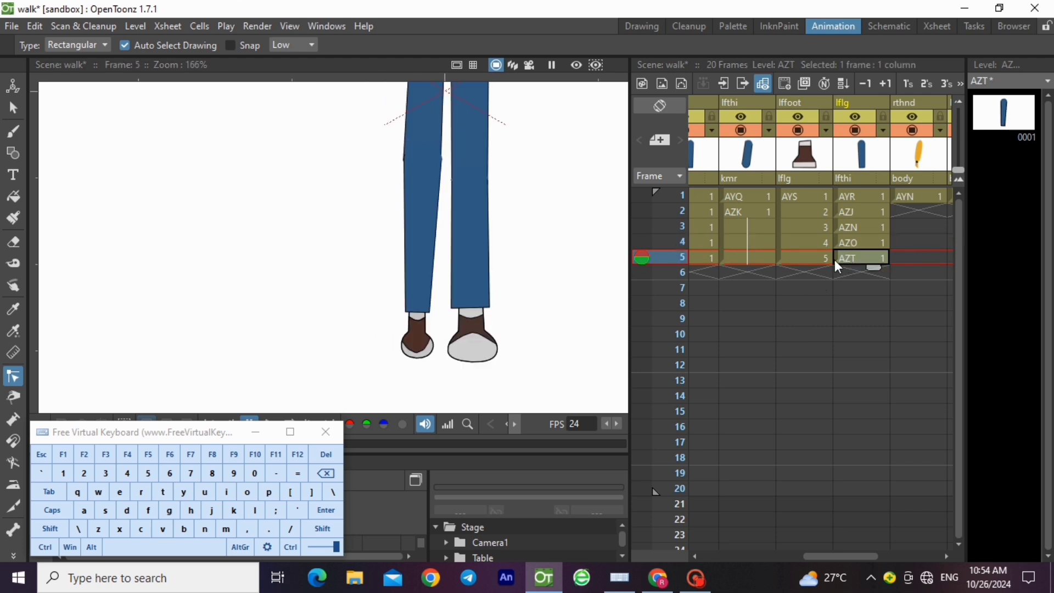
Step: Copy drawing 0006 of the left foot level and paste it into frame 6 of the lffoot column
left_click(805, 258)
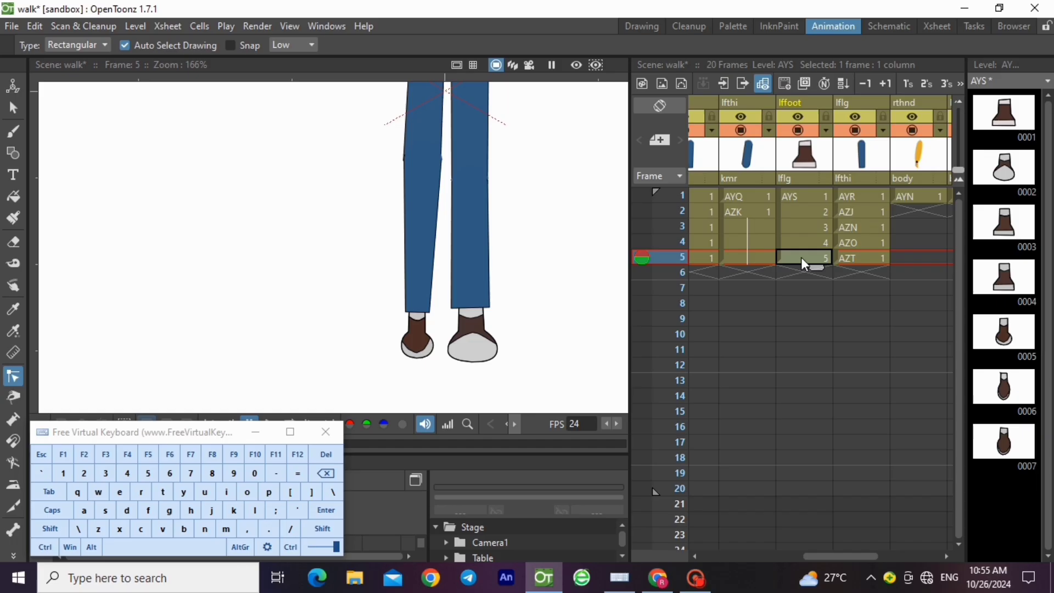
right_click(993, 396)
left_click(921, 242)
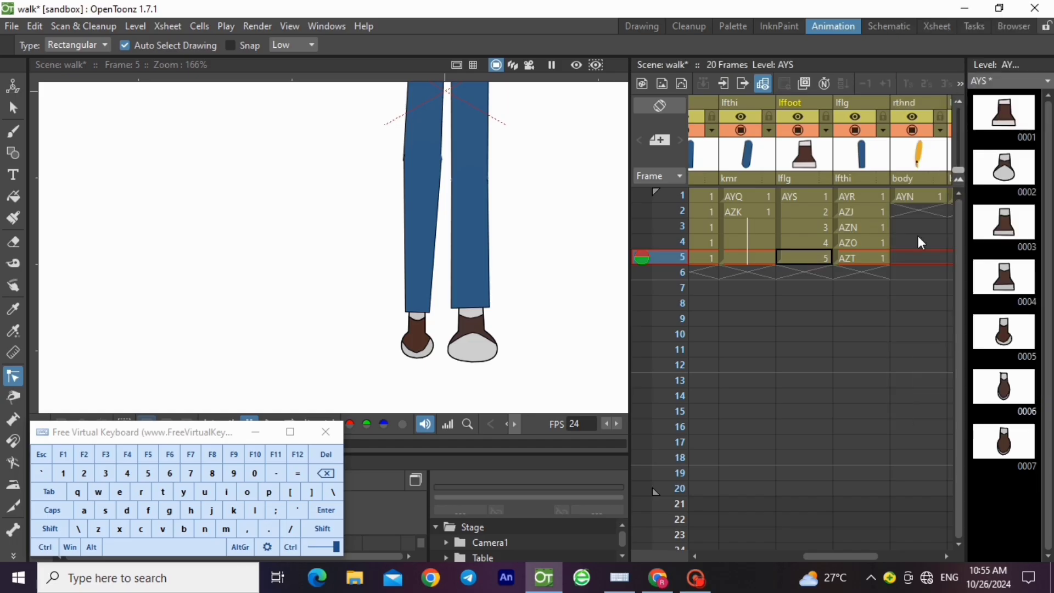
left_click(804, 273)
left_click(45, 547)
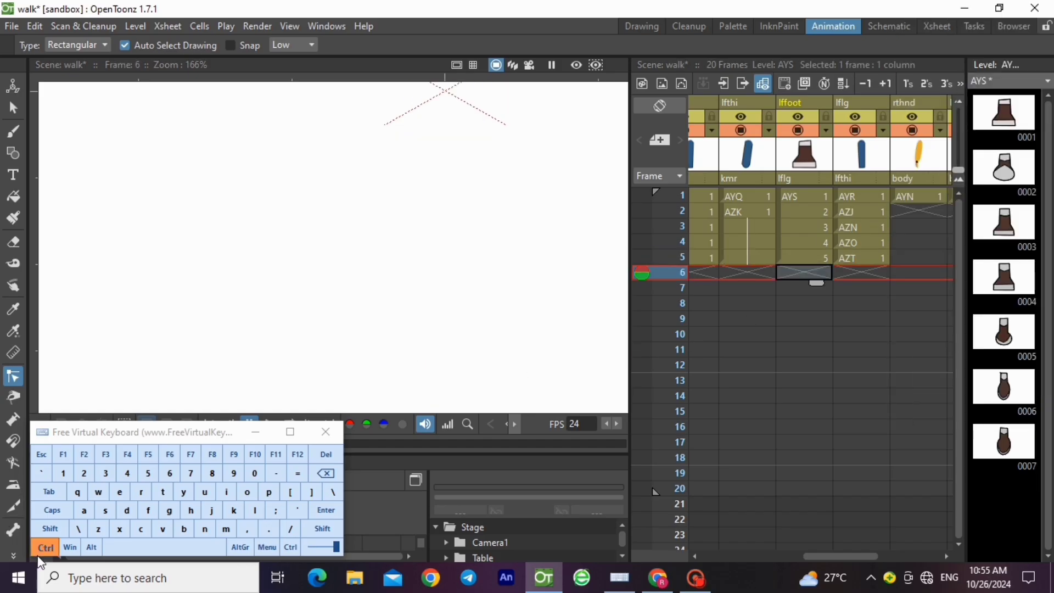
left_click(158, 531)
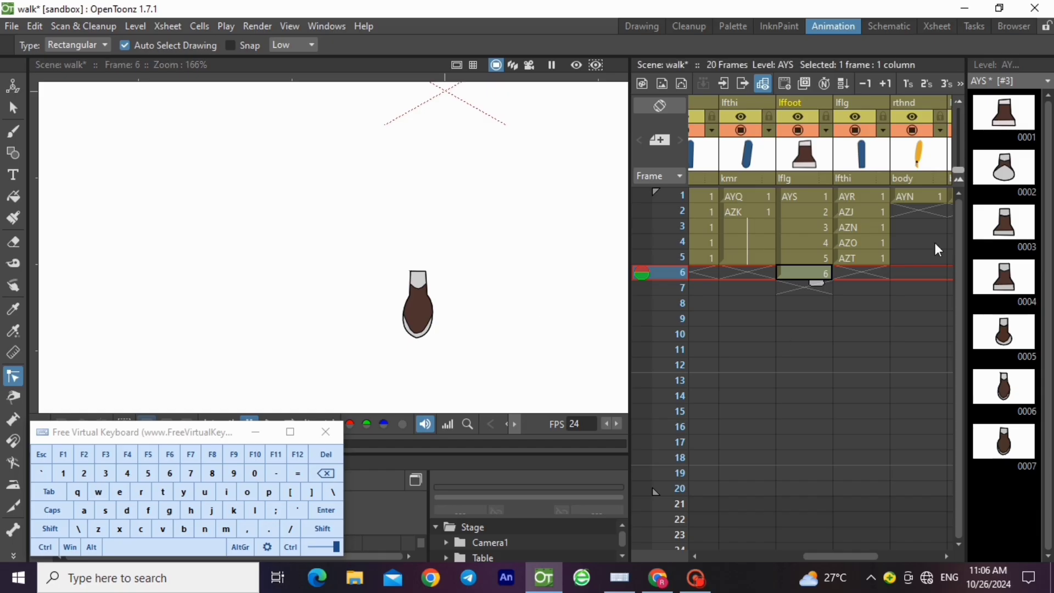
left_click(759, 253)
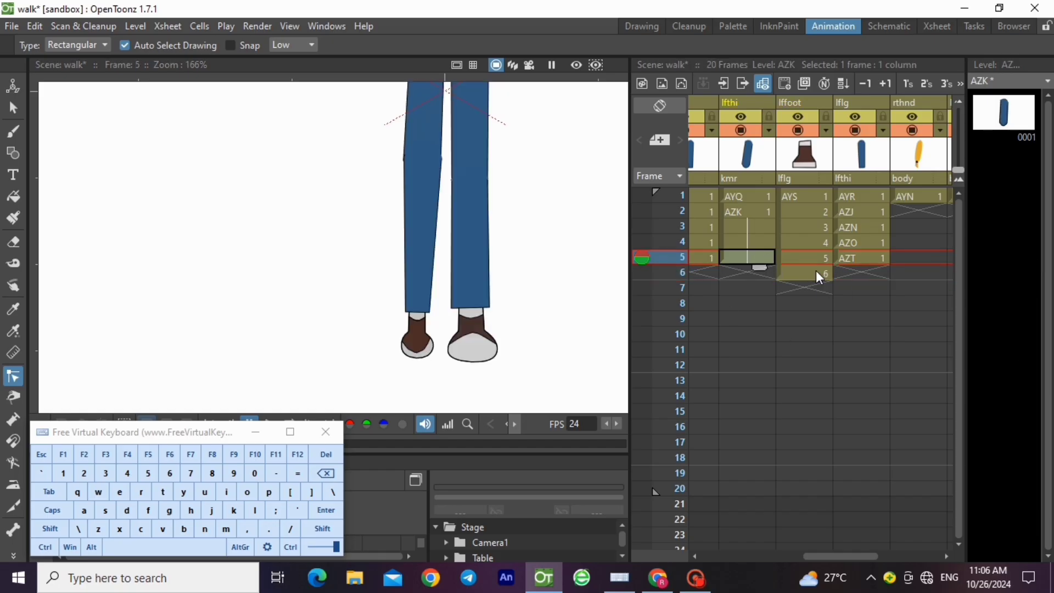
left_click(741, 275)
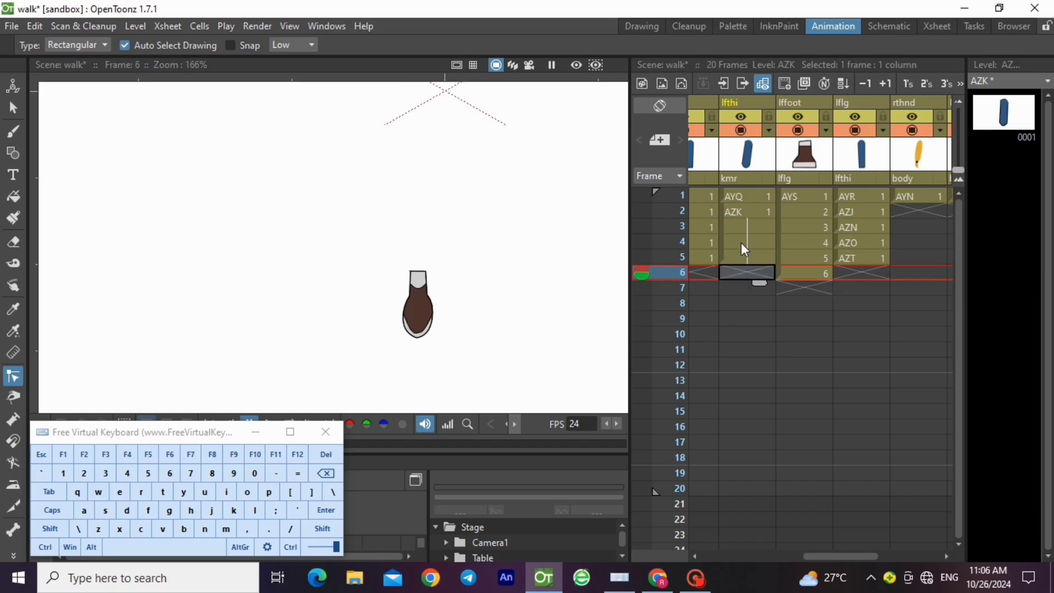
left_click(743, 257)
left_click(744, 269)
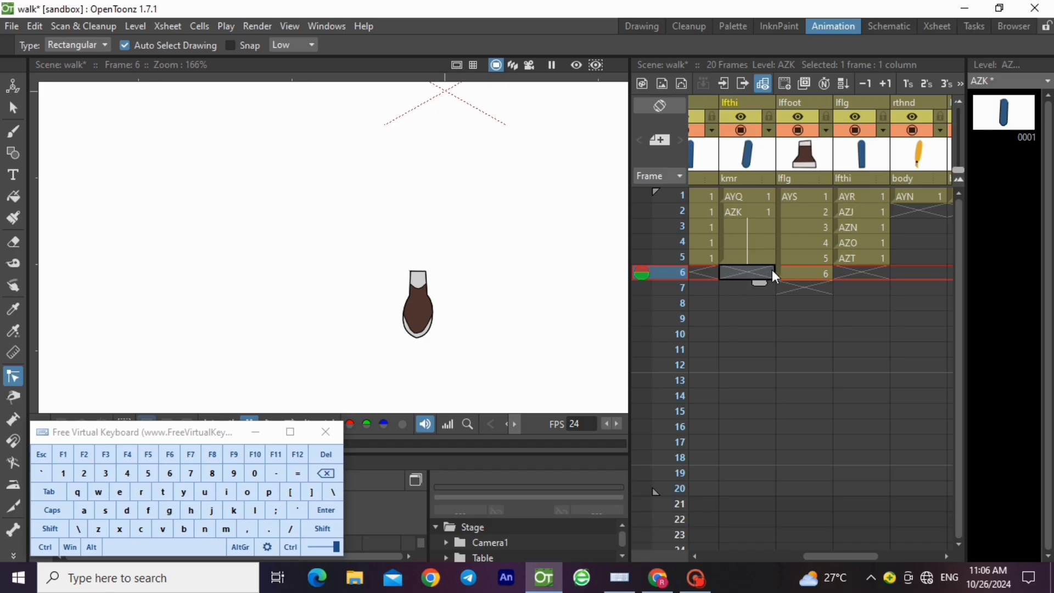
left_click(760, 259)
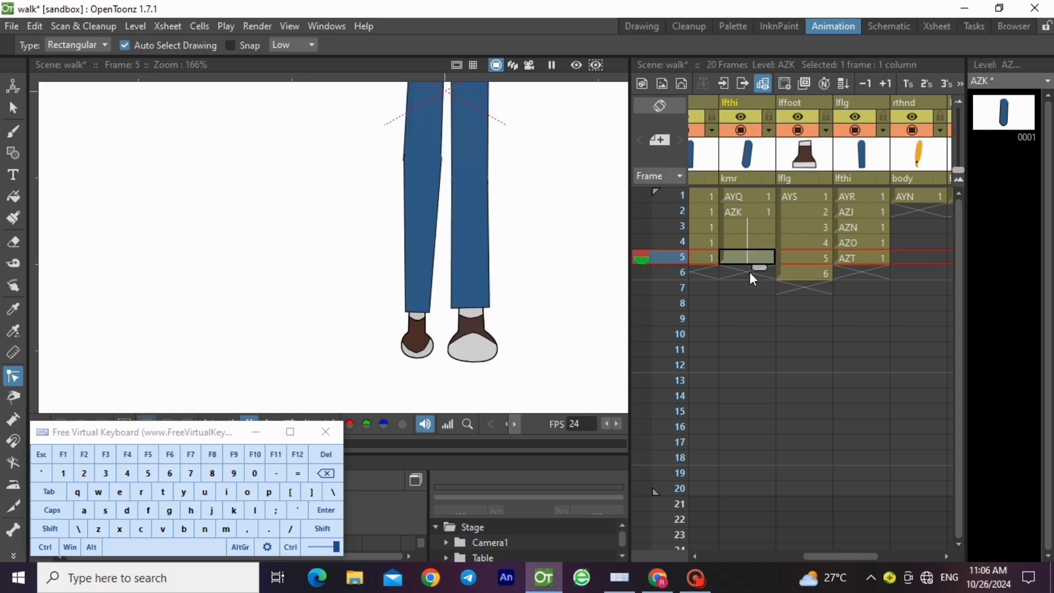
left_click(807, 273)
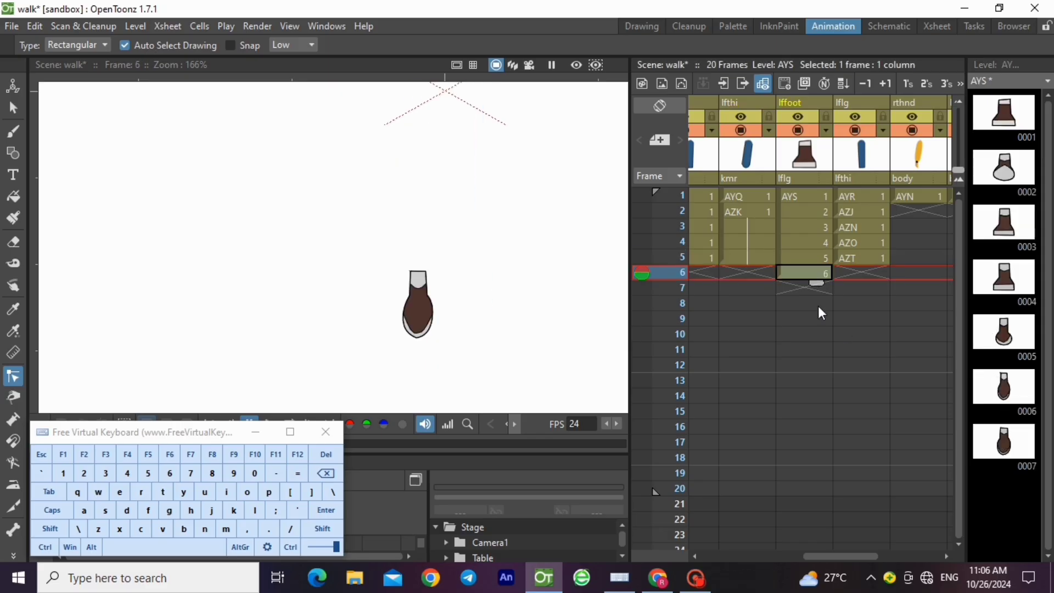
Step: Extend the exposure of the thigh drawing in the lfthi column from frame 5 to frame 6
left_click(741, 256)
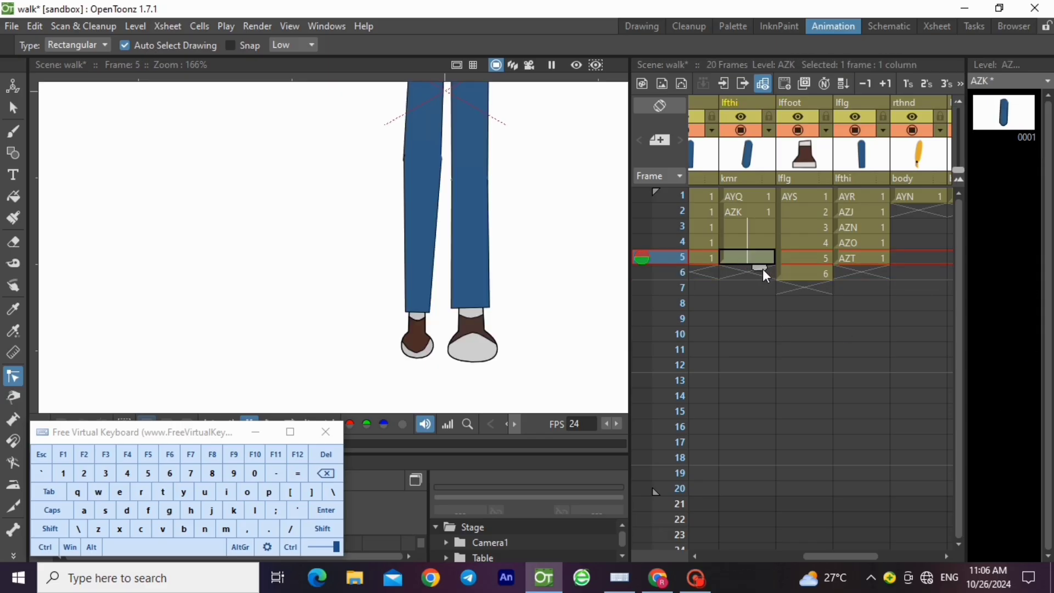
left_click_drag(766, 274, 761, 279)
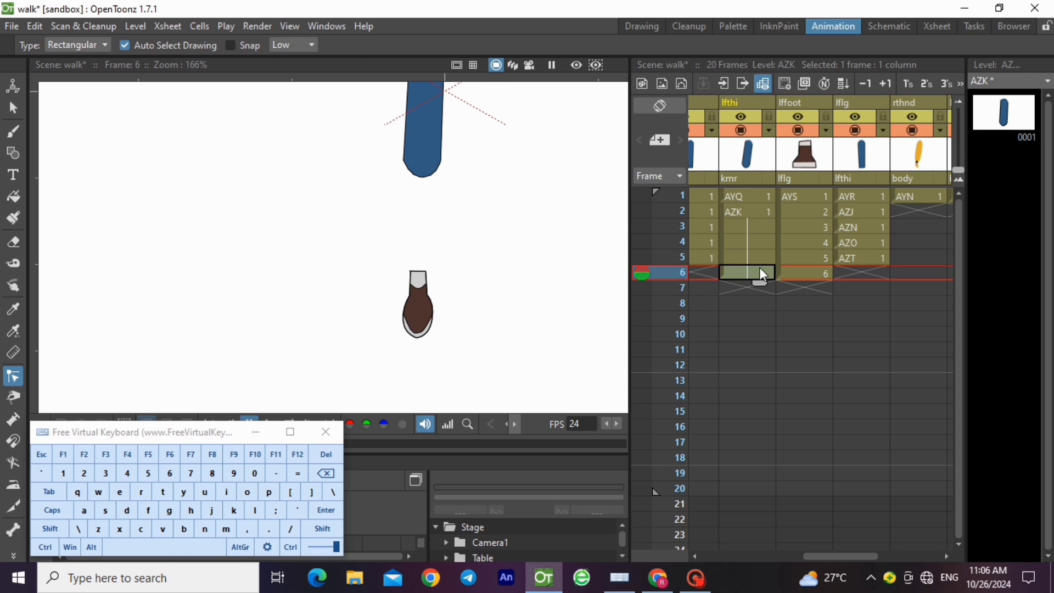
Step: Select the whole lower-leg drawing at frame 5 of the lflg column and copy it
left_click(856, 260)
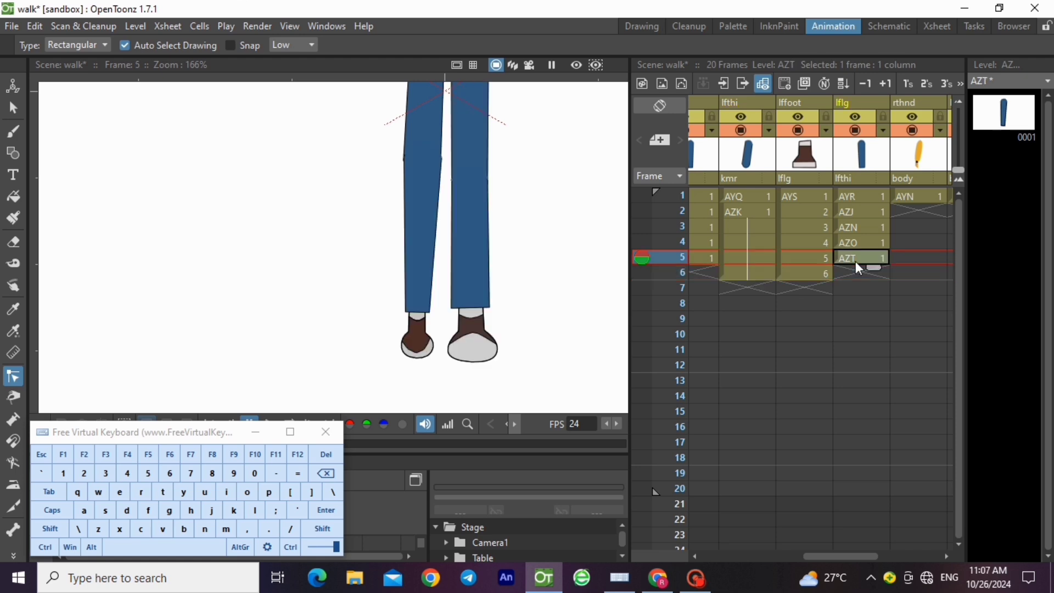
key("s")
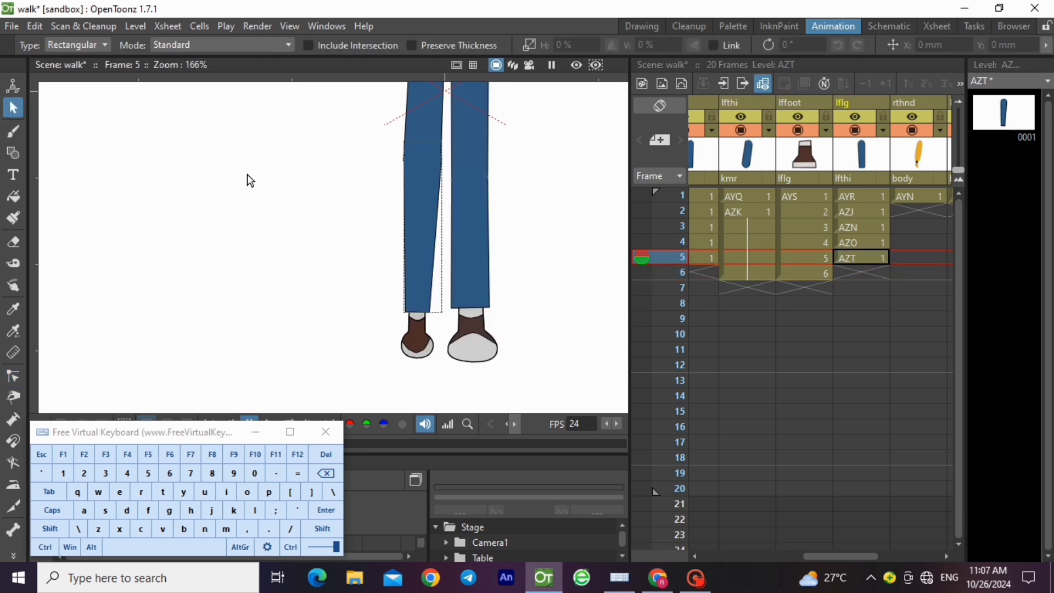
left_click_drag(301, 130, 558, 349)
left_click(51, 546)
left_click(142, 529)
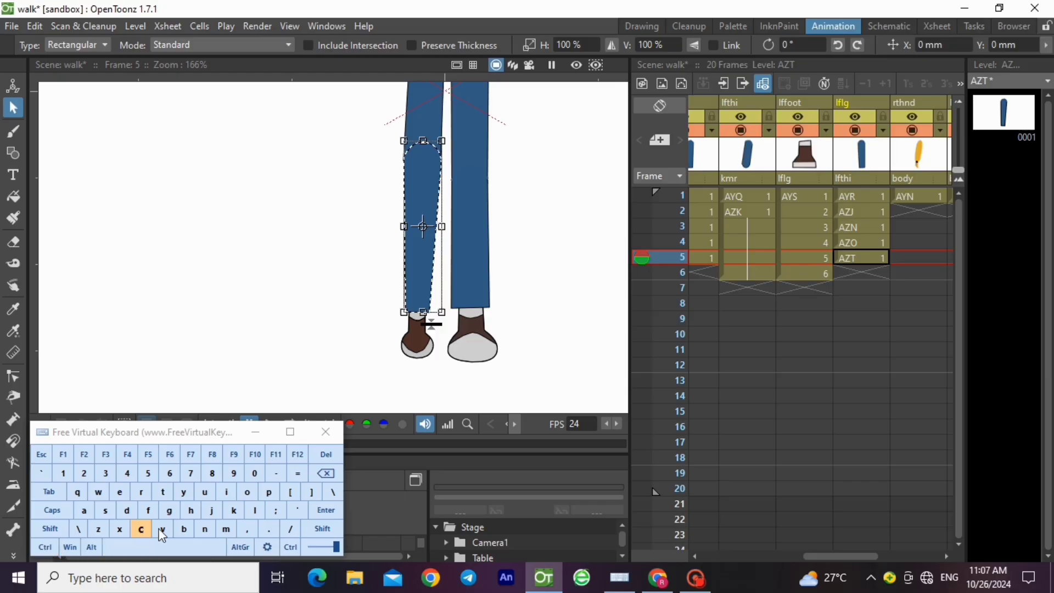
Step: Create a new level at frame 6 of the lflg column and paste the copied lower-leg drawing into it
left_click(856, 275)
left_click(136, 26)
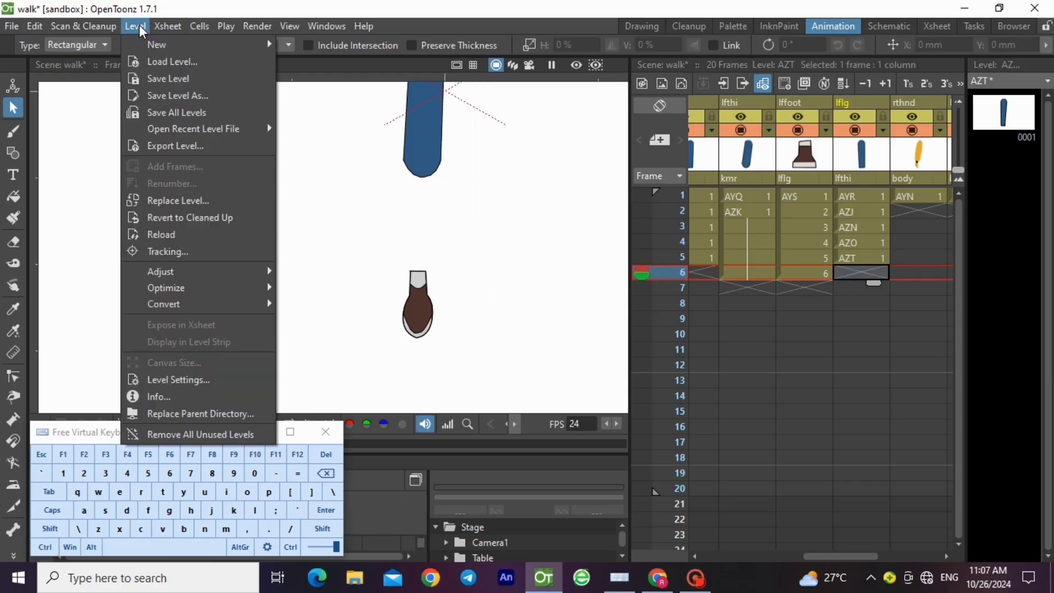
mouse_move(159, 40)
left_click(302, 84)
left_click(552, 464)
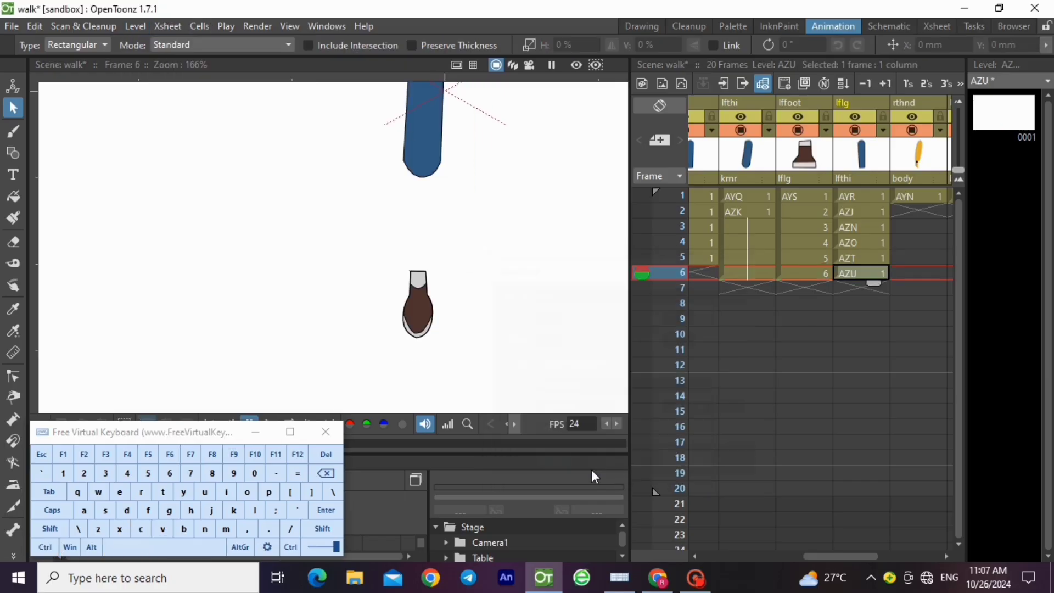
left_click(45, 548)
left_click(163, 530)
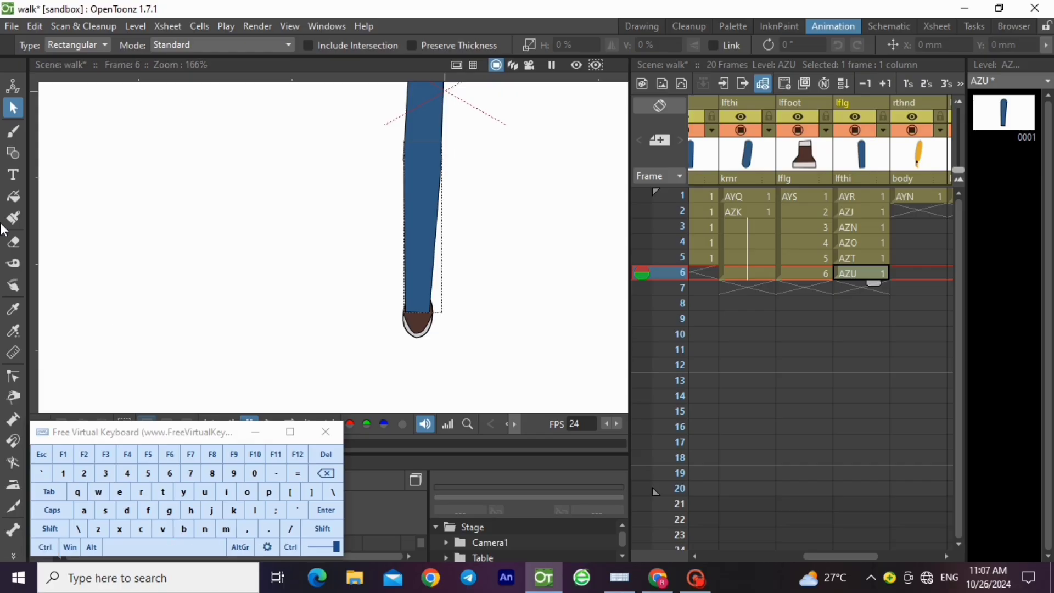
Step: Shorten the frame 6 lower leg by raising its two bottom control points to the top of the ankle
left_click(13, 377)
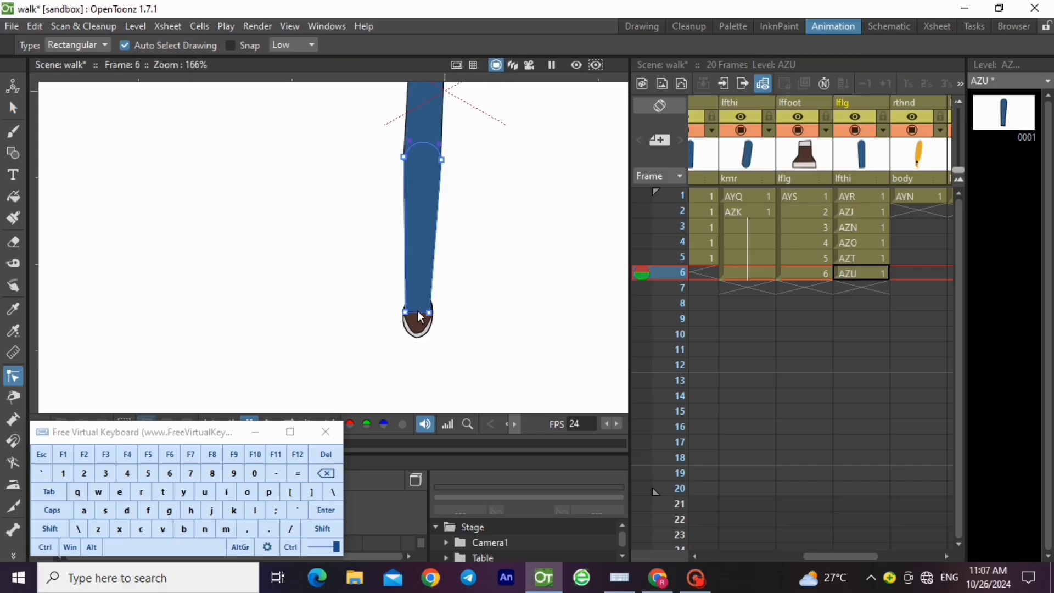
scroll(418, 310, "up", 5)
left_click_drag(381, 316, 387, 199)
left_click_drag(458, 318, 452, 200)
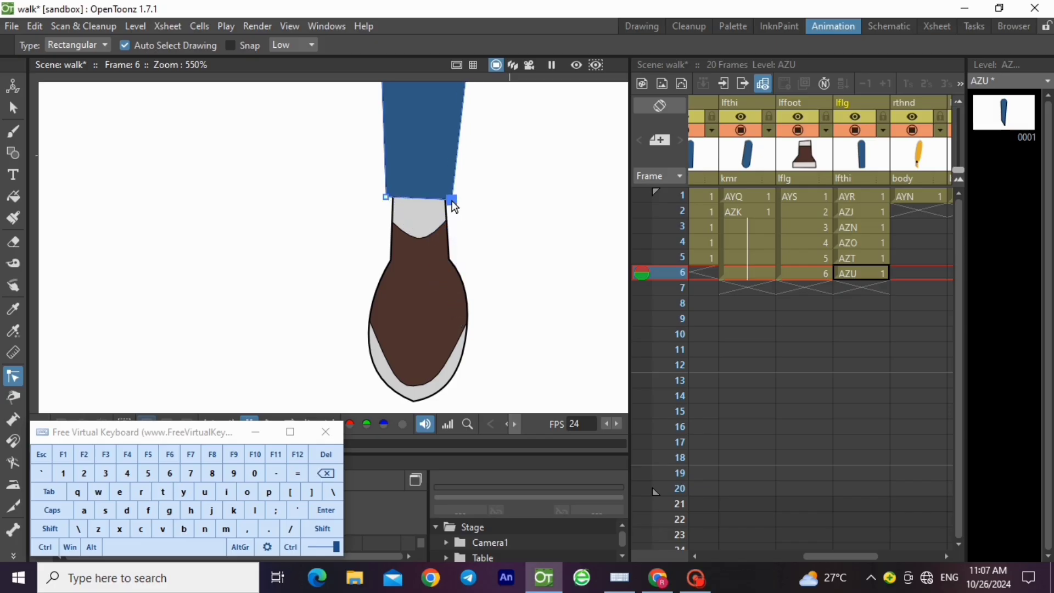
left_click_drag(387, 198, 383, 204)
scroll(411, 335, "down", 6)
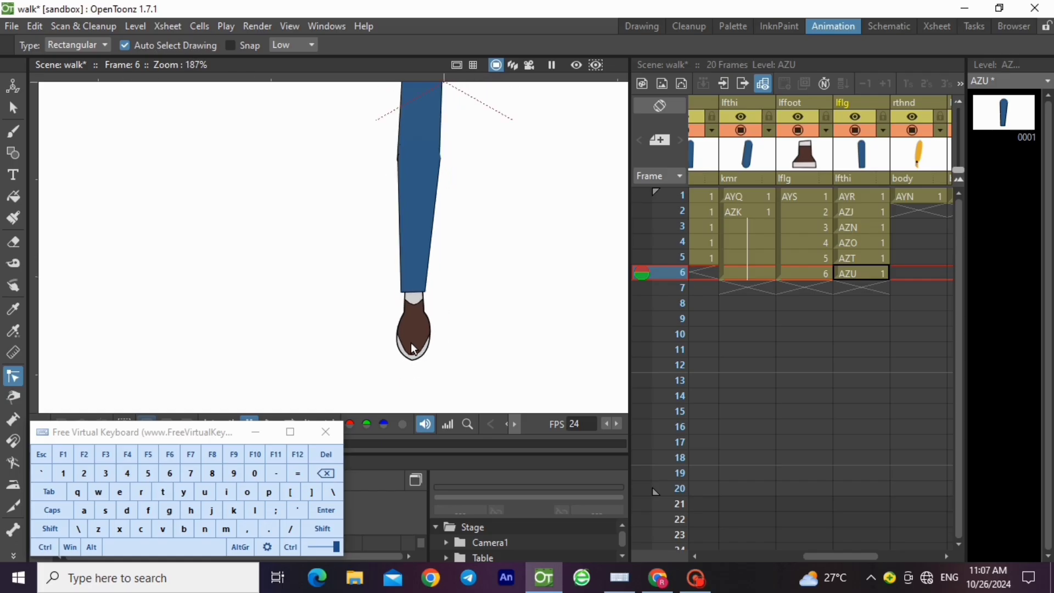
Step: Compare the leg pose between frames 5 and 6 and examine drawing 0007 of the foot level
left_click(855, 274)
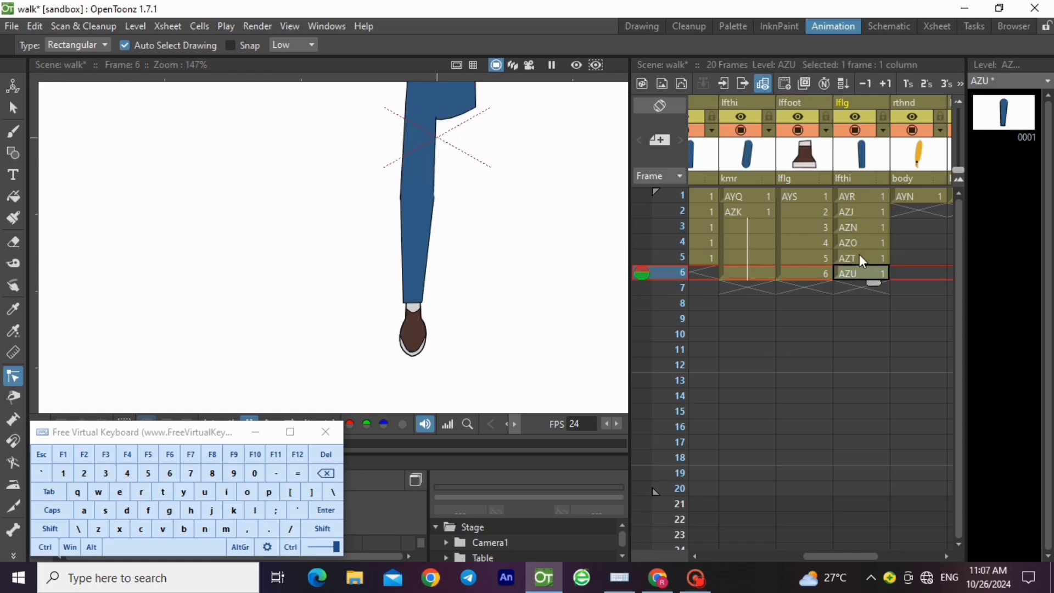
left_click(859, 255)
left_click(858, 278)
left_click(861, 255)
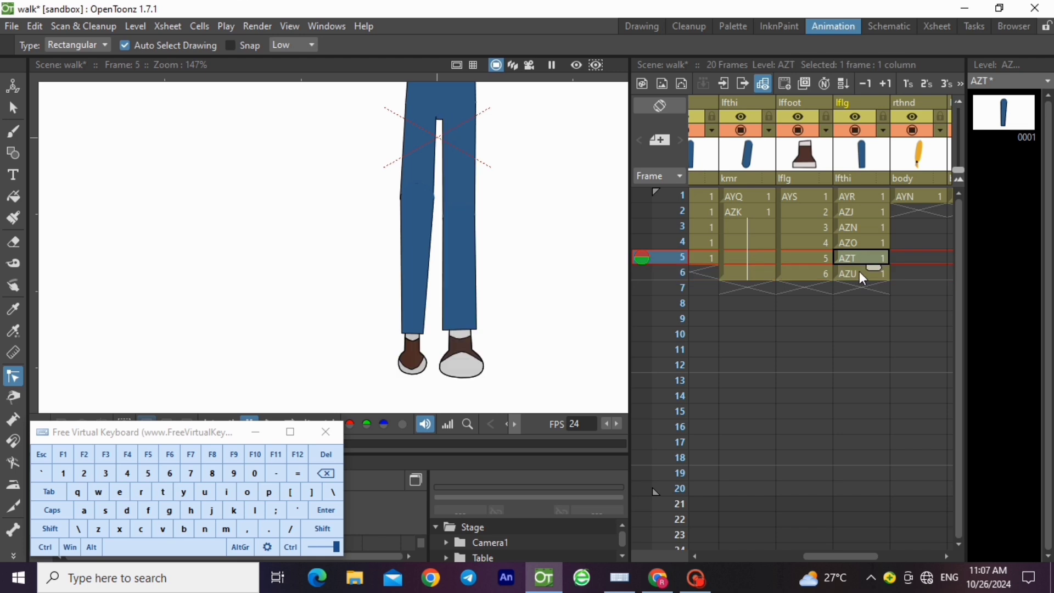
left_click(862, 275)
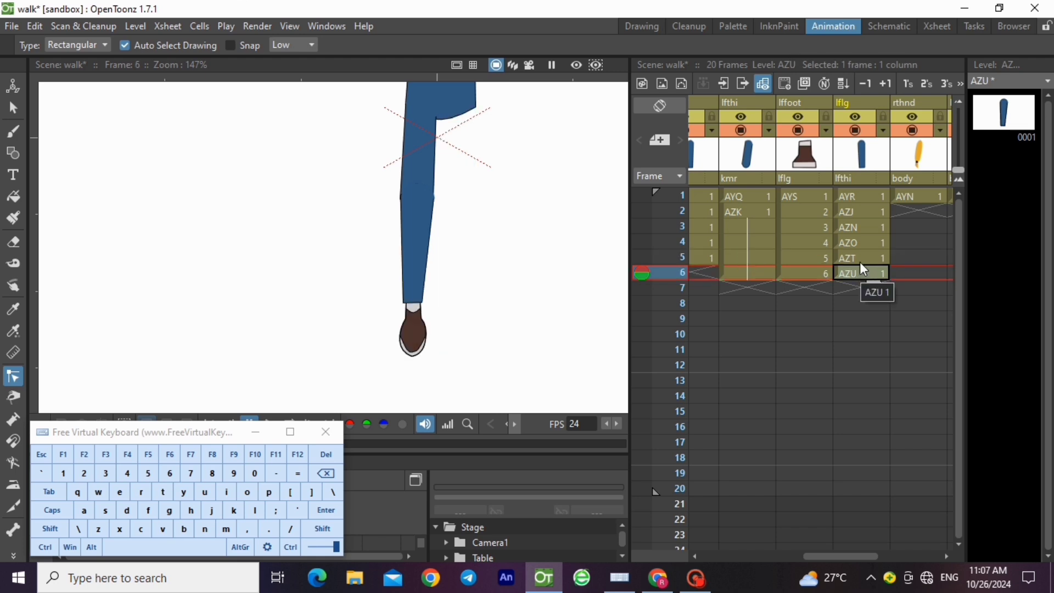
left_click(804, 273)
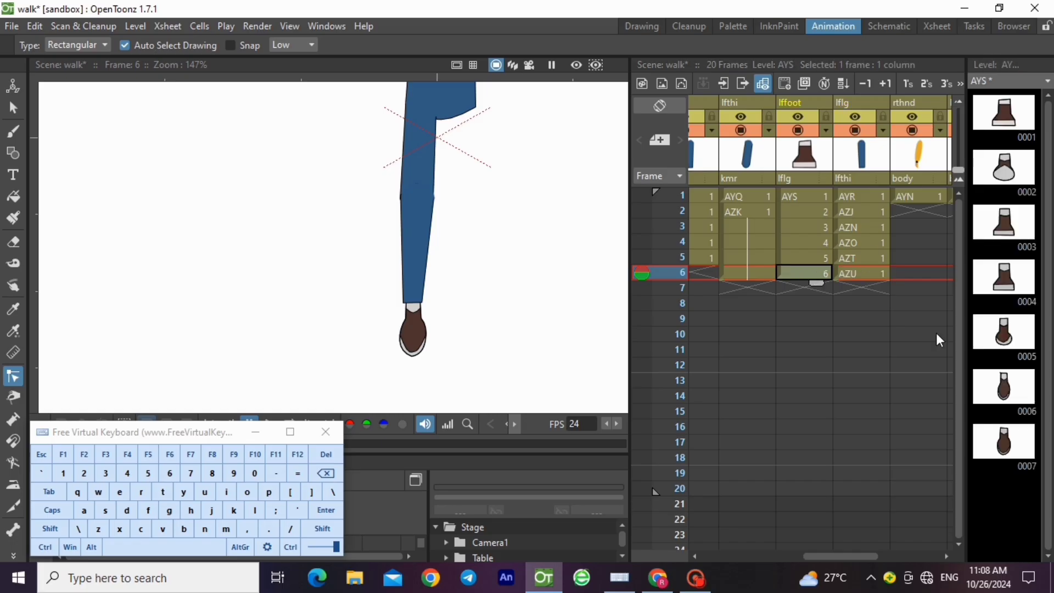
left_click(998, 451)
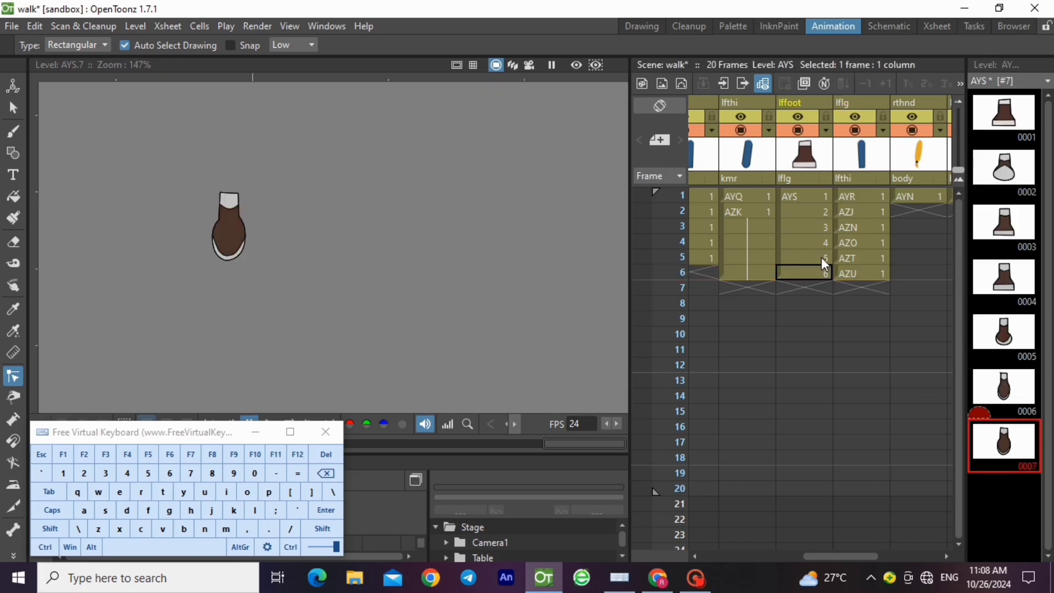
left_click(859, 272)
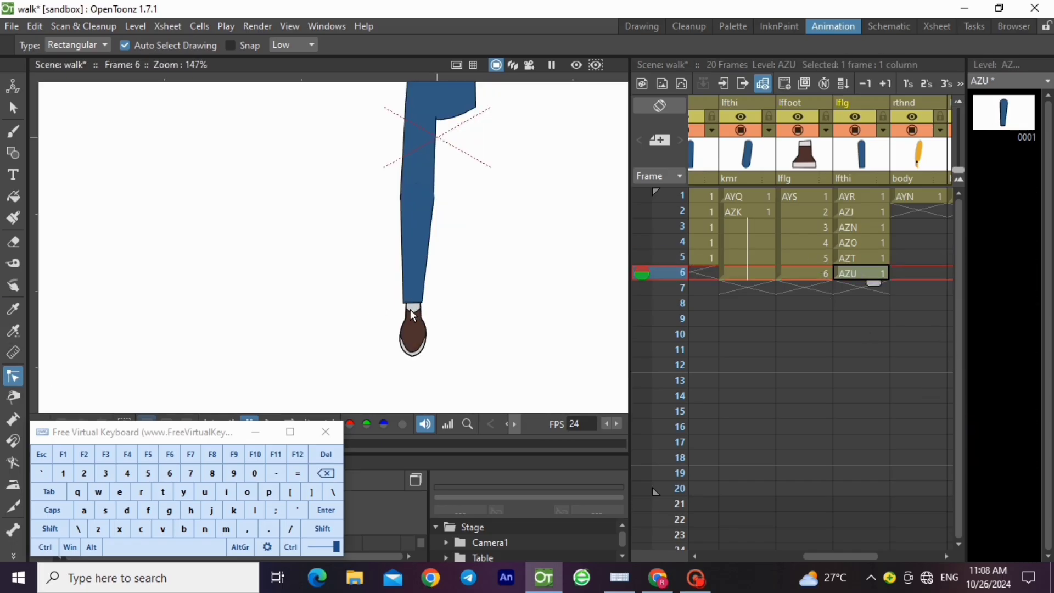
Step: Widen the frame 6 lower leg slightly at the knee by moving its two upper side control points outward
left_click(400, 153)
scroll(428, 203, "up", 5)
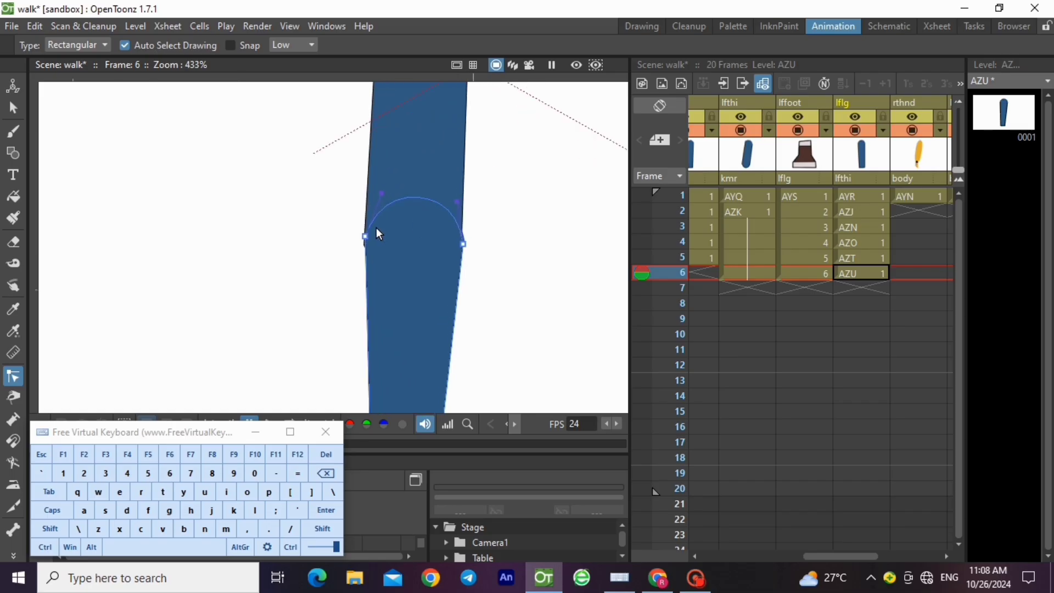
left_click_drag(365, 237, 362, 237)
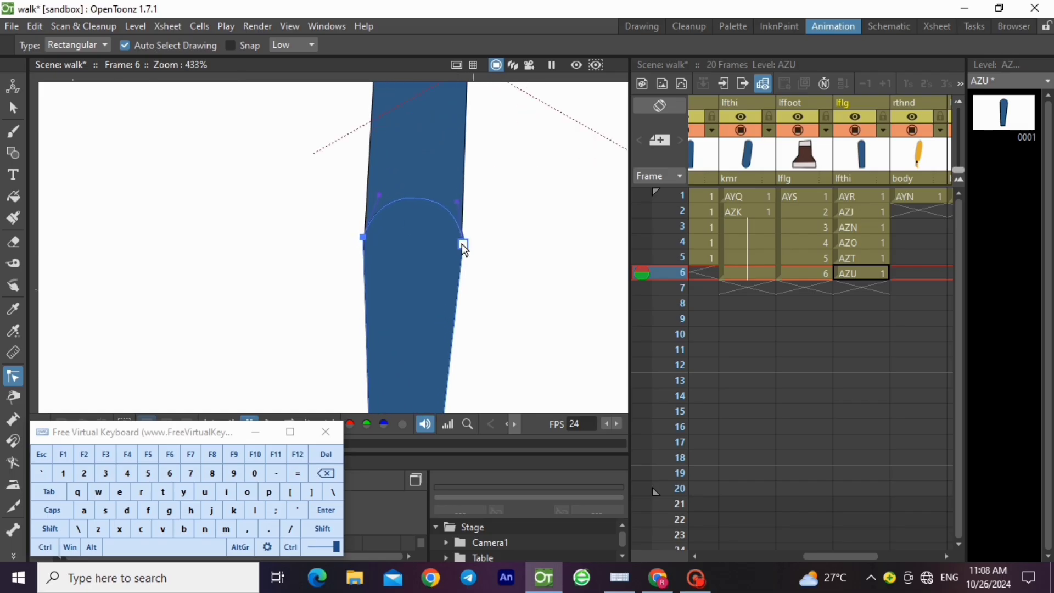
left_click_drag(462, 243, 465, 242)
left_click(524, 242)
scroll(494, 266, "down", 3)
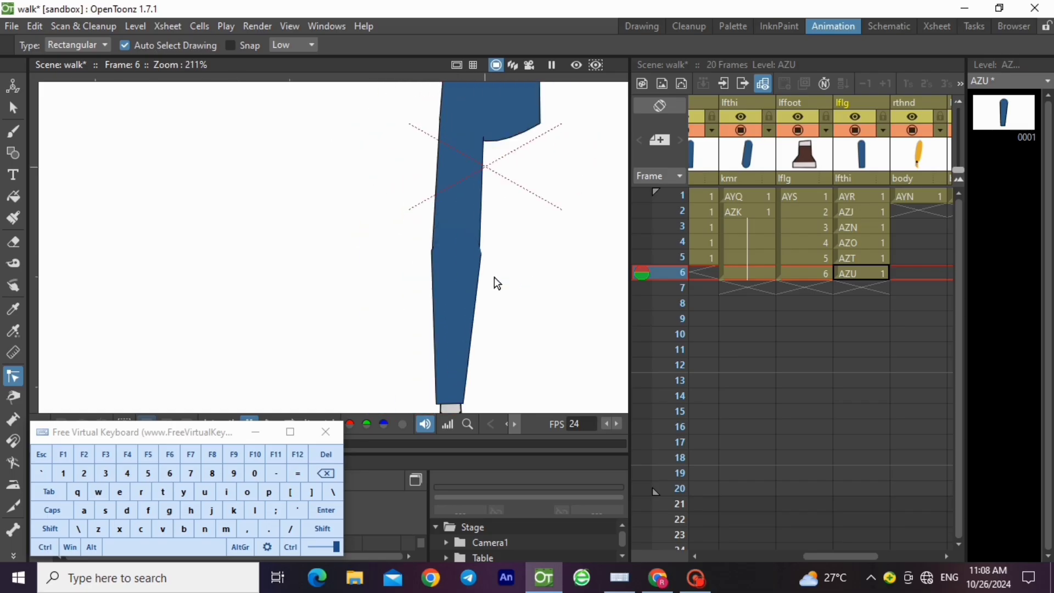
Step: Shorten the lfthi exposure to end at frame 5, and copy the thigh drawing from that frame
left_click_drag(748, 271, 757, 245)
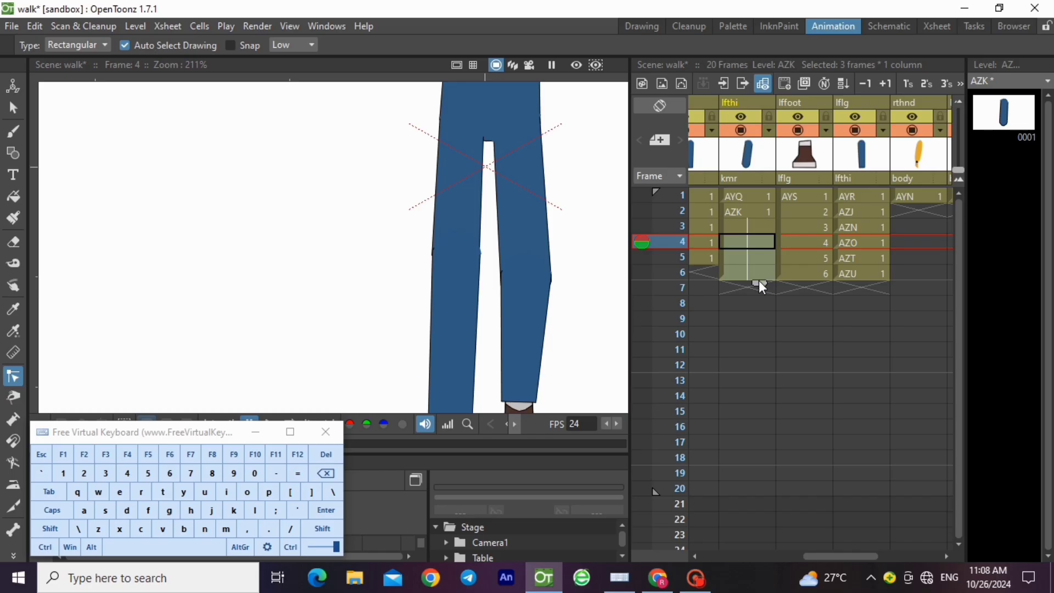
left_click_drag(759, 283, 759, 275)
left_click(729, 260)
left_click(11, 106)
scroll(314, 292, "down", 3)
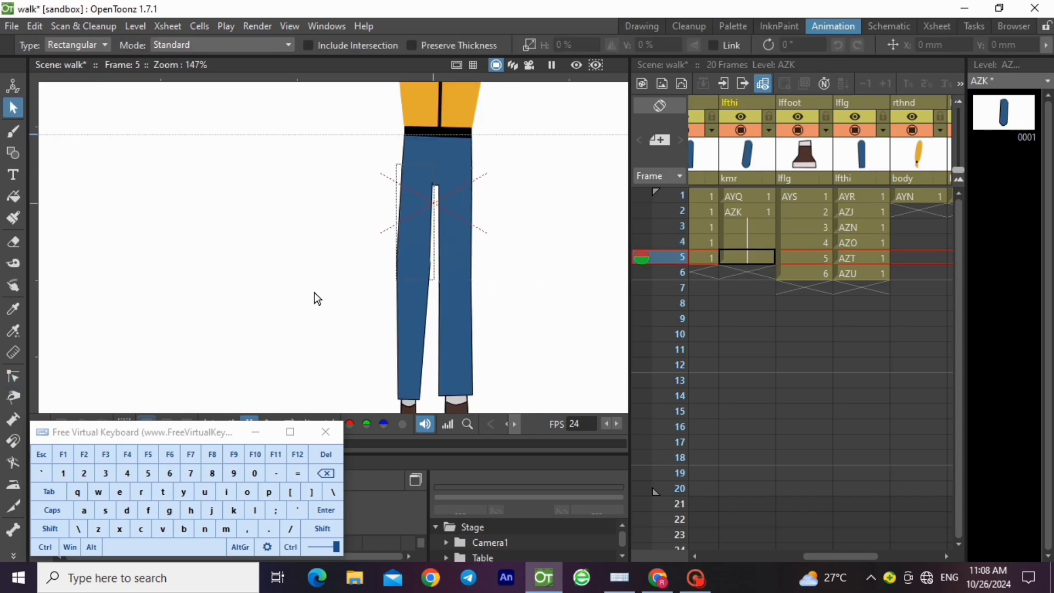
left_click_drag(345, 134, 479, 328)
left_click(45, 546)
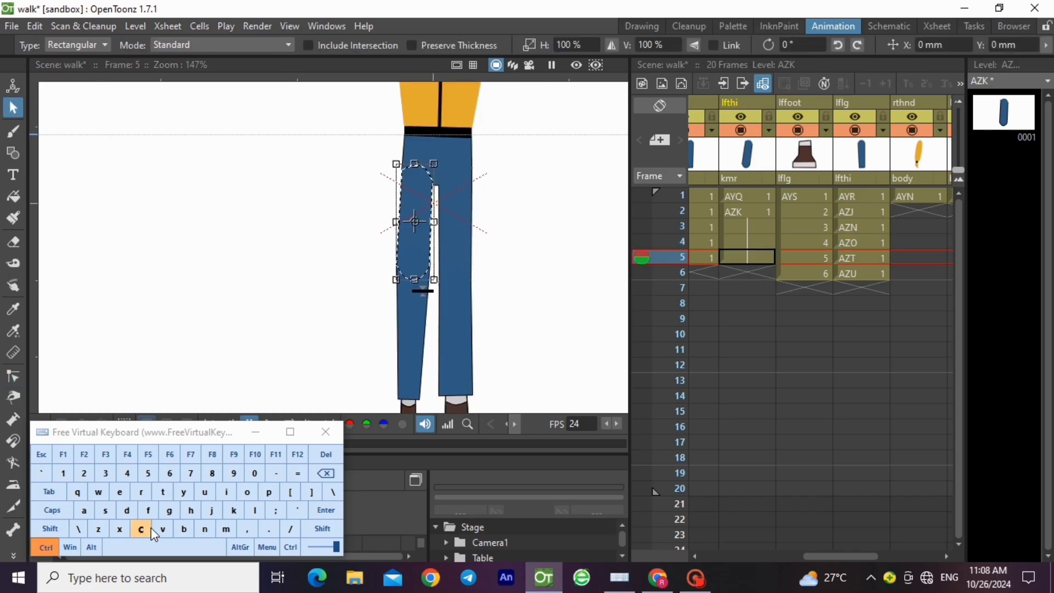
left_click(152, 531)
Step: Create a new level at frame 6 of the lfthi column and paste the copied thigh drawing into it
left_click(735, 274)
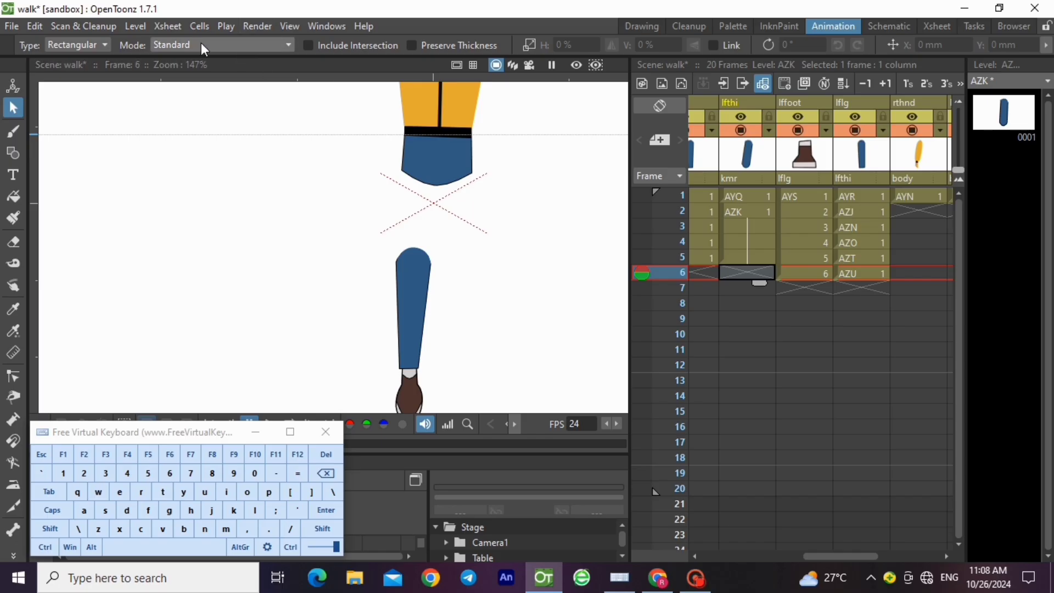
left_click(131, 30)
left_click(297, 80)
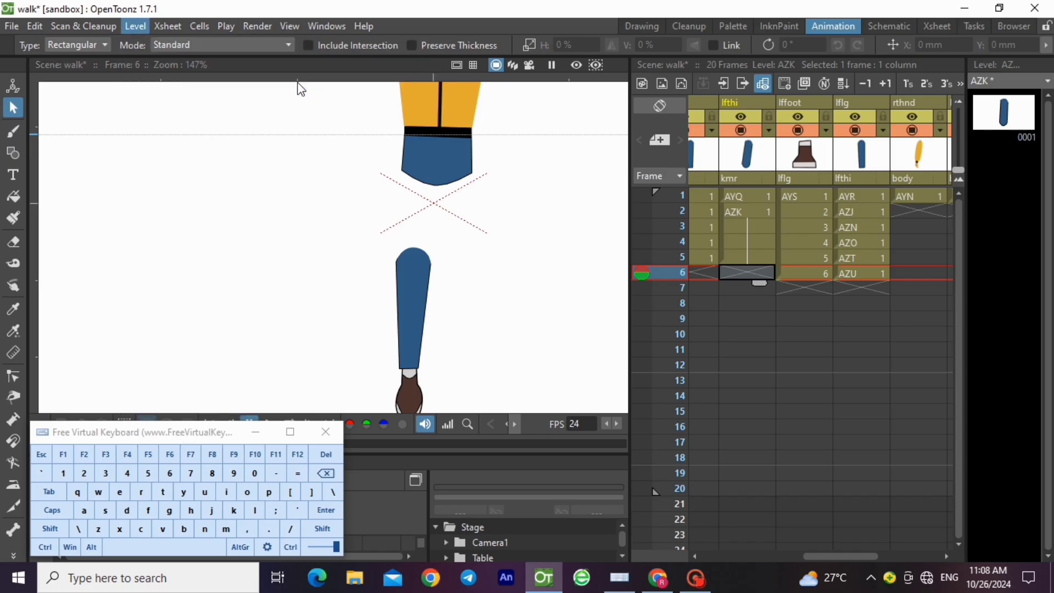
left_click(551, 464)
left_click(45, 547)
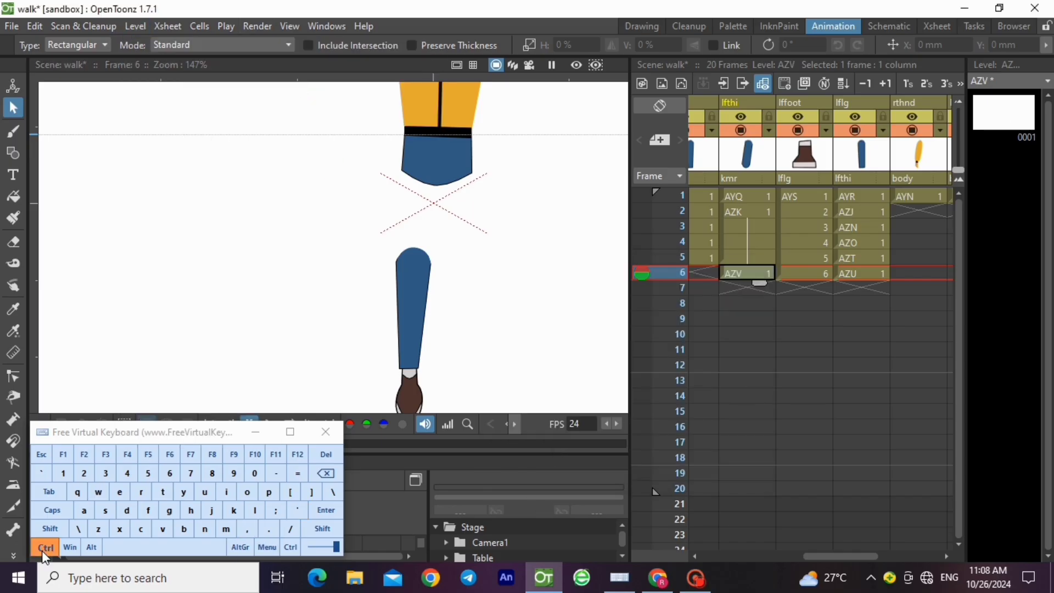
left_click(165, 535)
Step: Widen the frame 6 thigh at the knee by moving its two lower side control points slightly outward
left_click(13, 377)
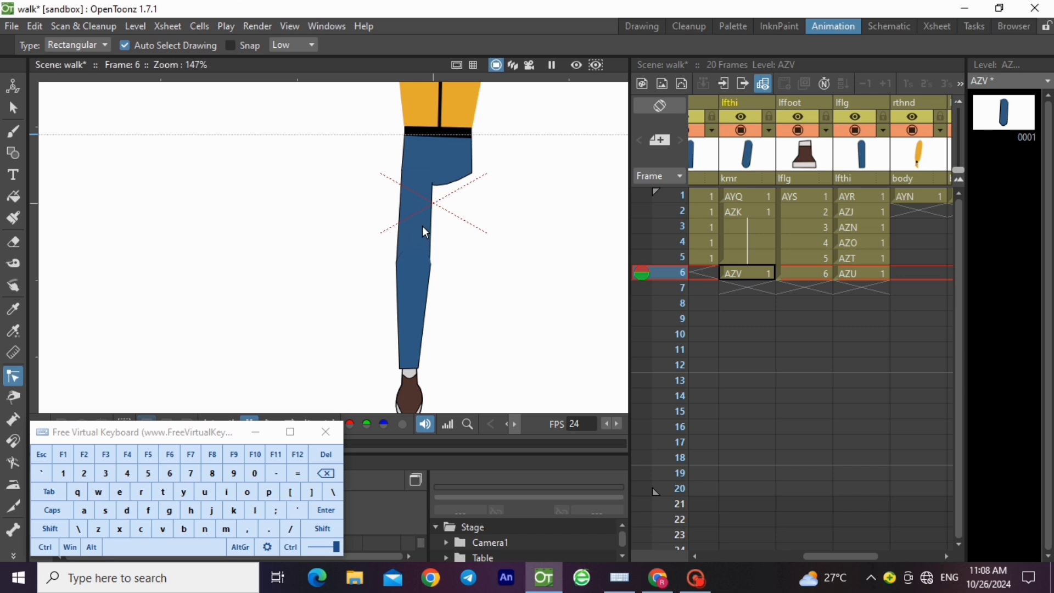
left_click(433, 239)
scroll(406, 274, "up", 5)
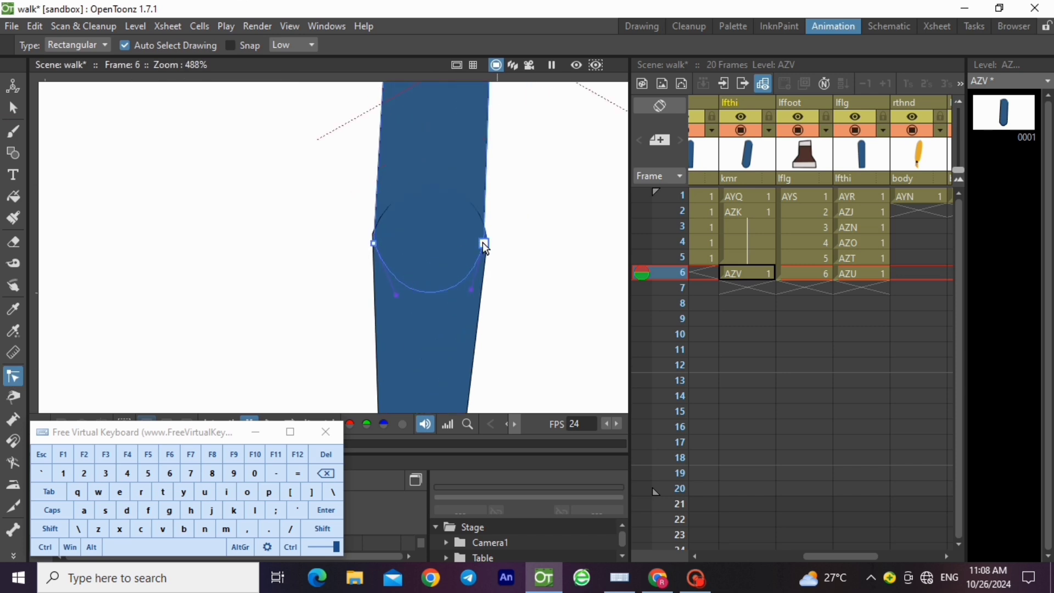
left_click_drag(482, 242, 487, 248)
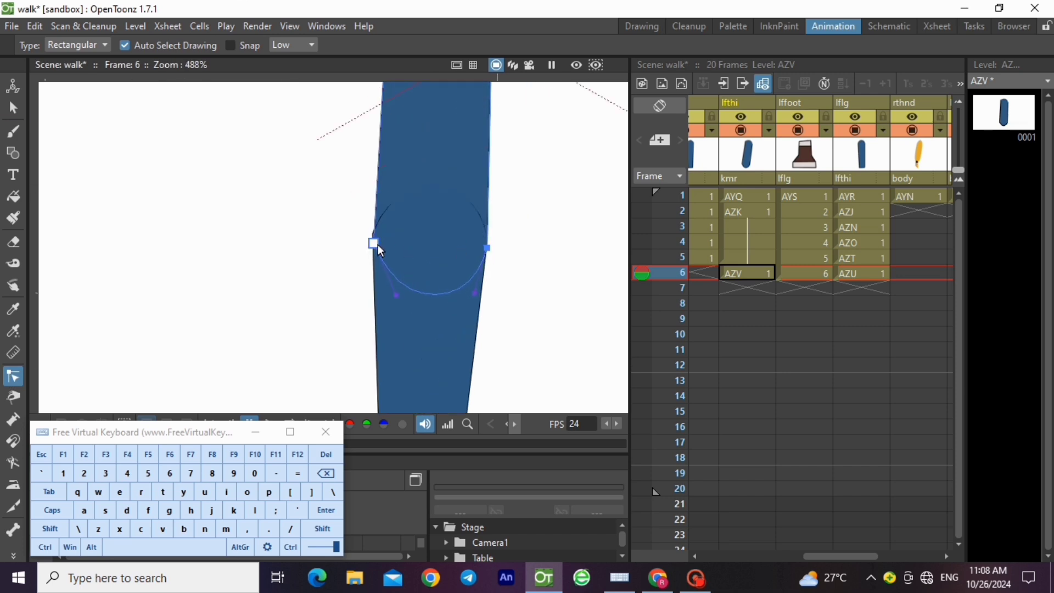
left_click_drag(378, 245, 371, 245)
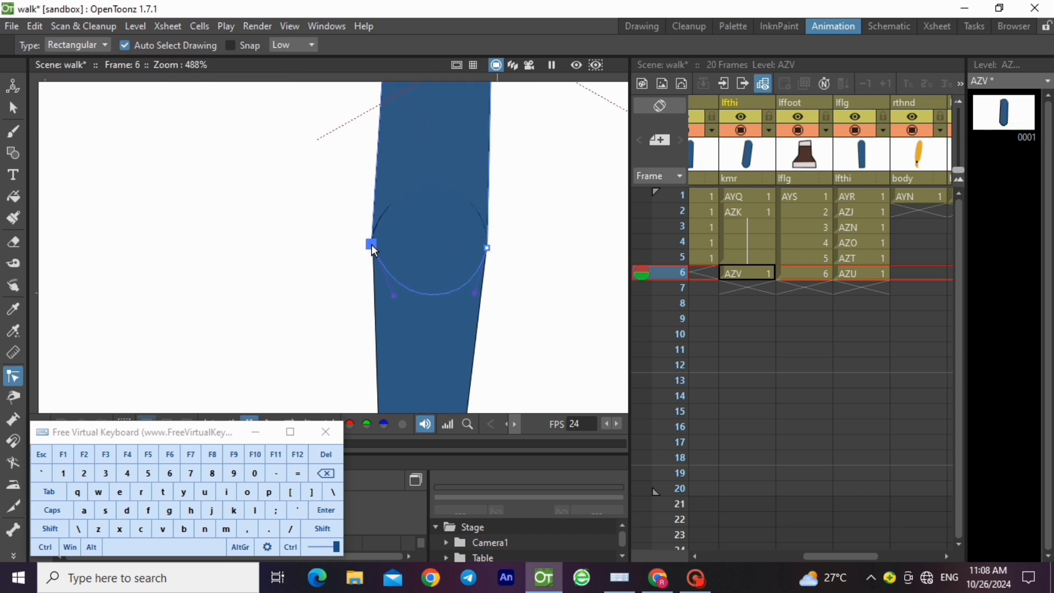
left_click(321, 263)
scroll(399, 298, "down", 2)
scroll(393, 294, "down", 3)
Step: Flip between frames 5 and 6 of the lfthi column to compare the thigh poses
left_click(767, 257)
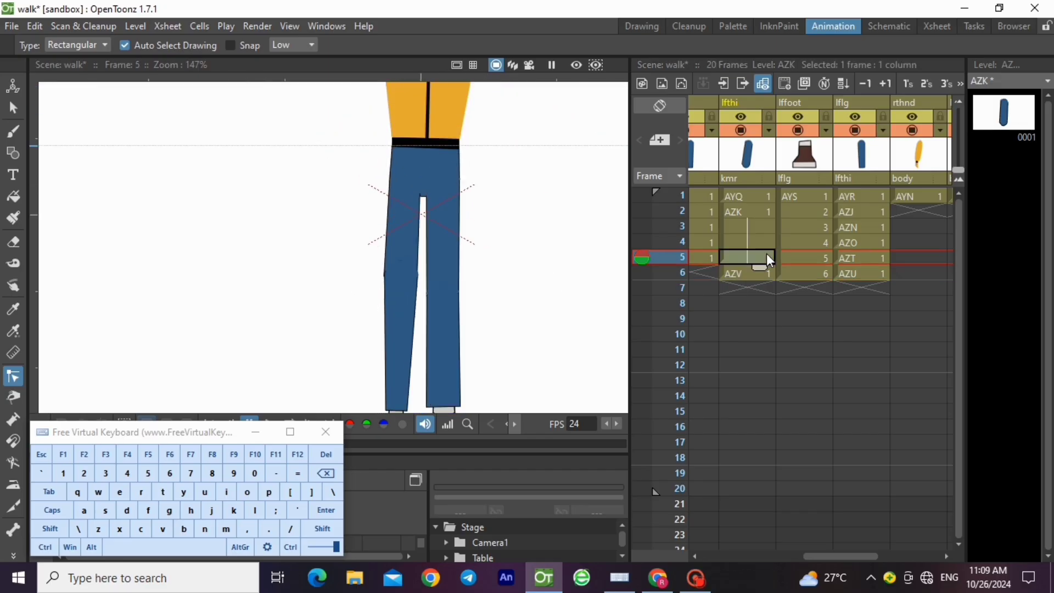
left_click(755, 271)
left_click(755, 258)
left_click(751, 273)
left_click(749, 257)
left_click(746, 274)
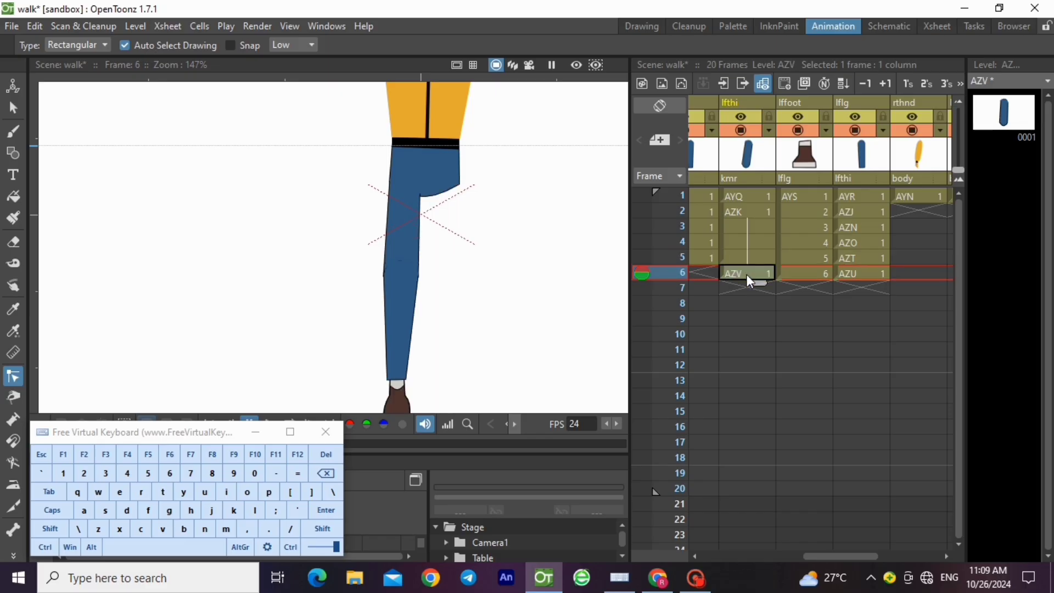
Step: Fine-tune the control points and curve handle at the top of the frame 6 lower leg to fit the knee
left_click(849, 272)
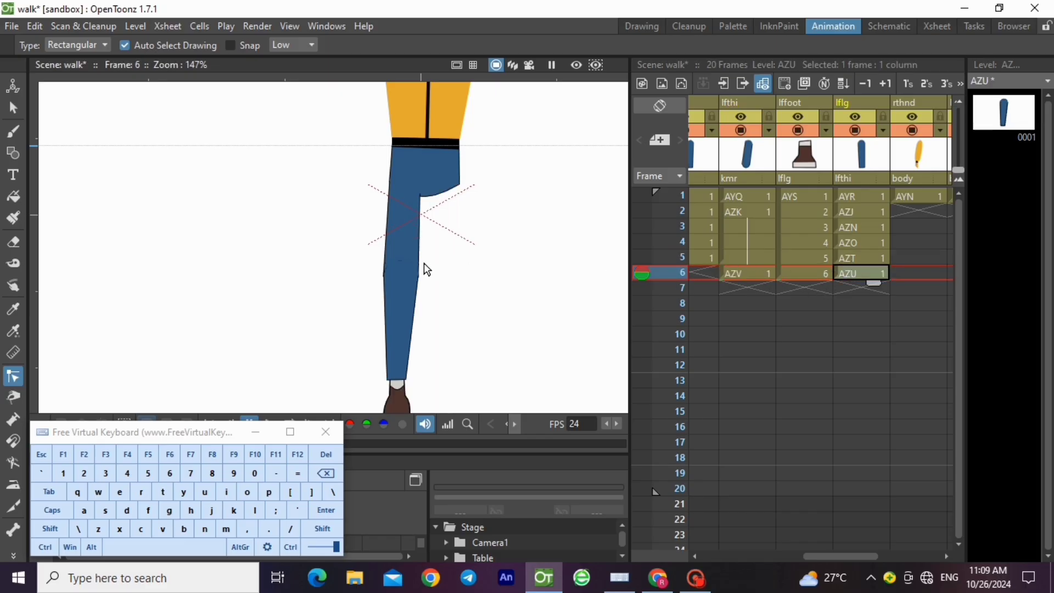
scroll(417, 269, "up", 4)
left_click(409, 273)
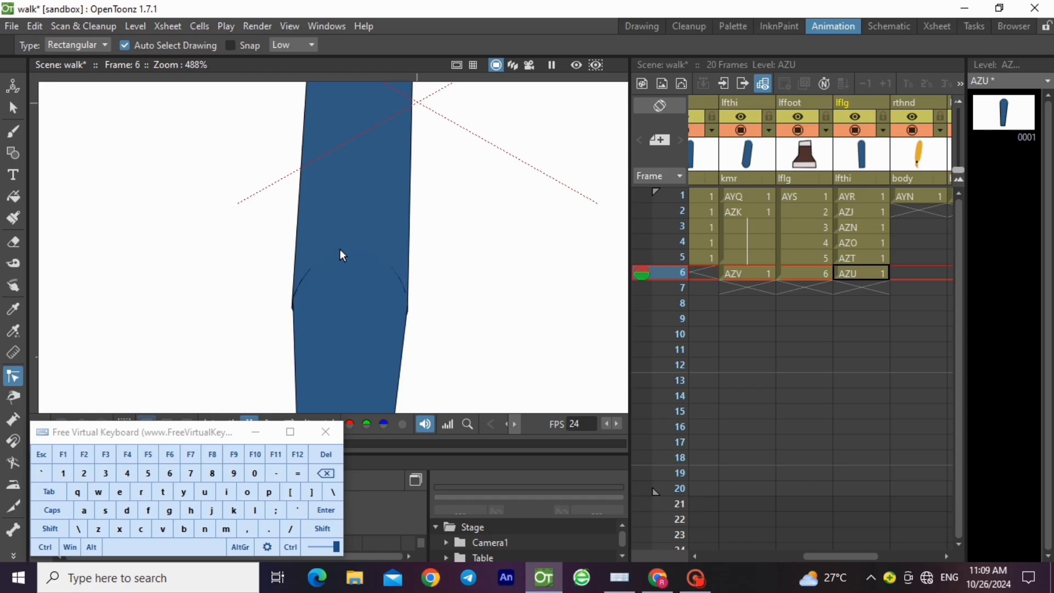
left_click(354, 256)
left_click_drag(303, 286, 296, 291)
left_click_drag(404, 303, 403, 298)
left_click_drag(396, 254, 395, 259)
left_click(352, 192)
scroll(352, 194, "down", 7)
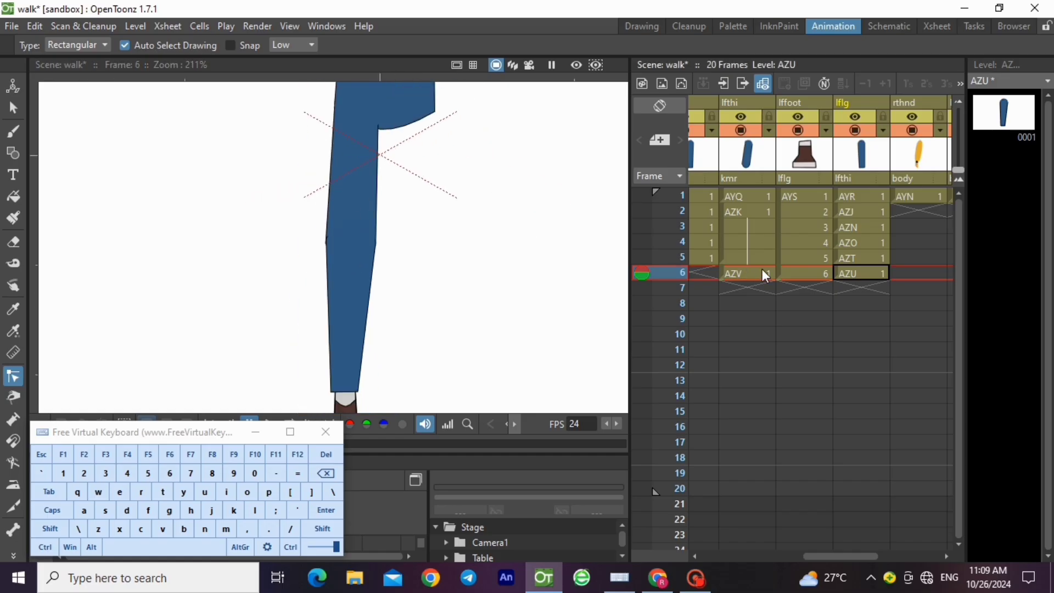
Step: Flip between frames 5 and 6 of the lflg column to compare the left leg poses
left_click(803, 258)
left_click(802, 274)
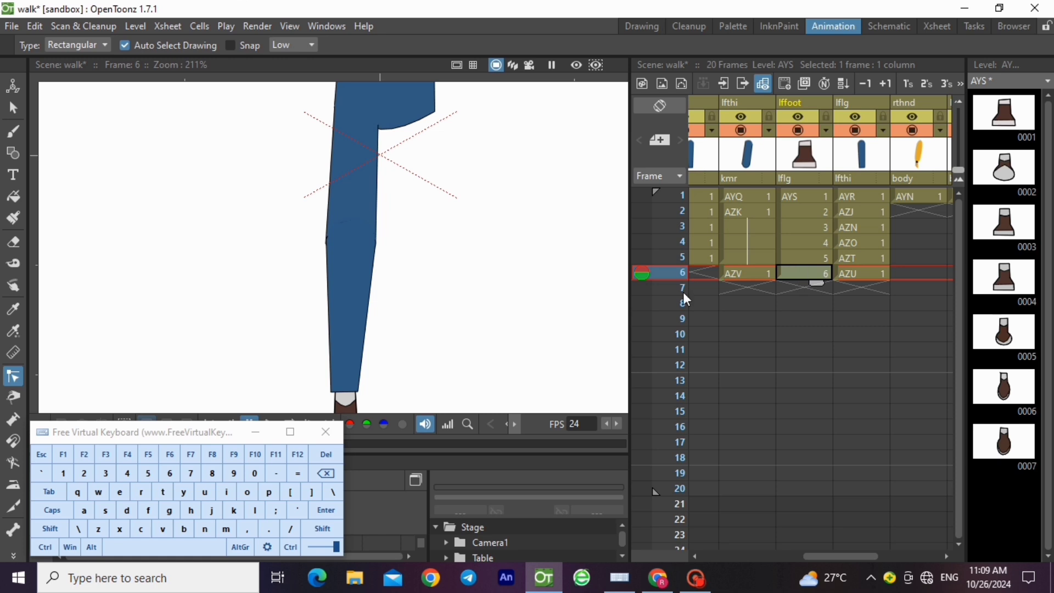
scroll(388, 158, "down", 2)
left_click(850, 258)
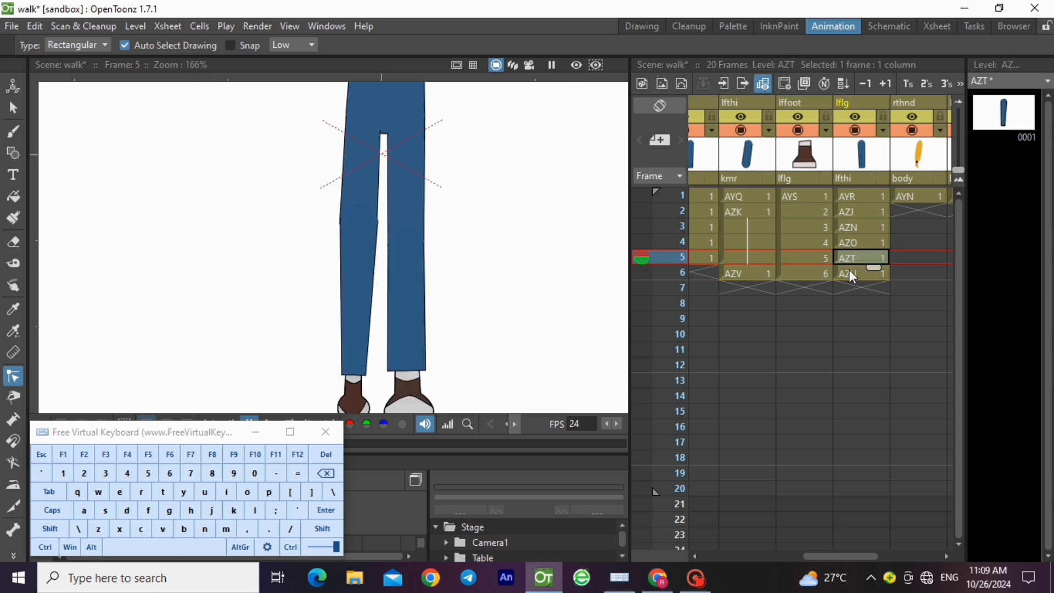
left_click(851, 272)
left_click(851, 255)
left_click(850, 273)
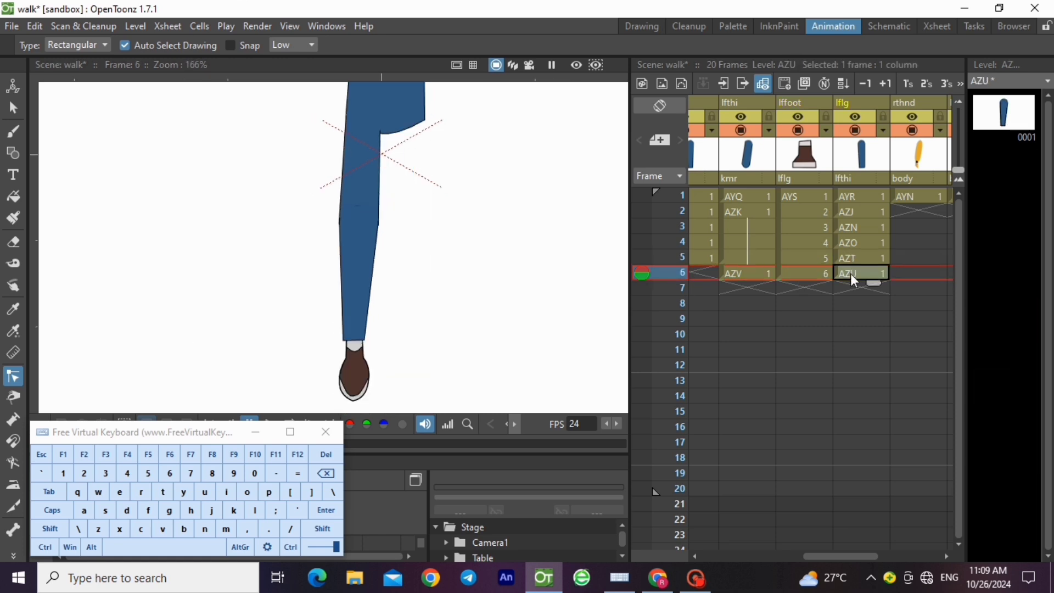
Step: Copy drawing 0006 of the right foot level and paste it into frame 6 of the rtfoot column
left_click_drag(823, 555, 754, 556)
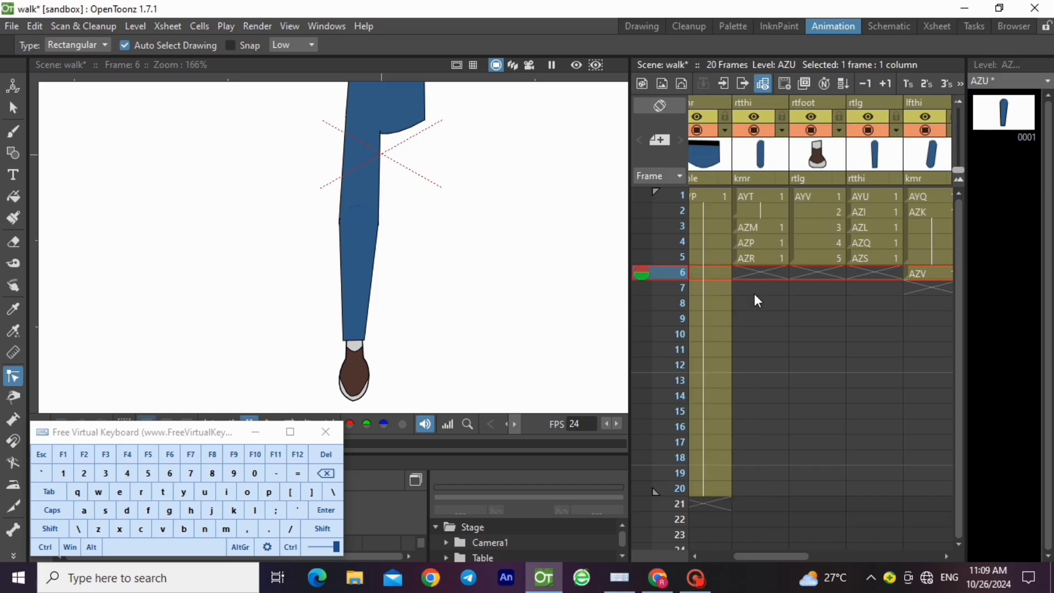
left_click(823, 259)
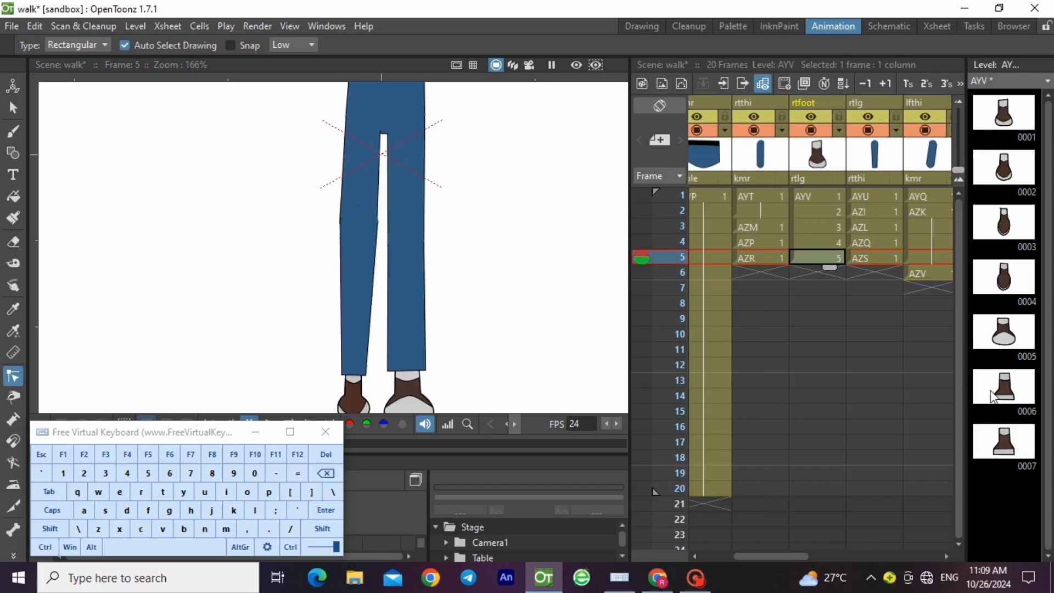
right_click(826, 260)
left_click(961, 71)
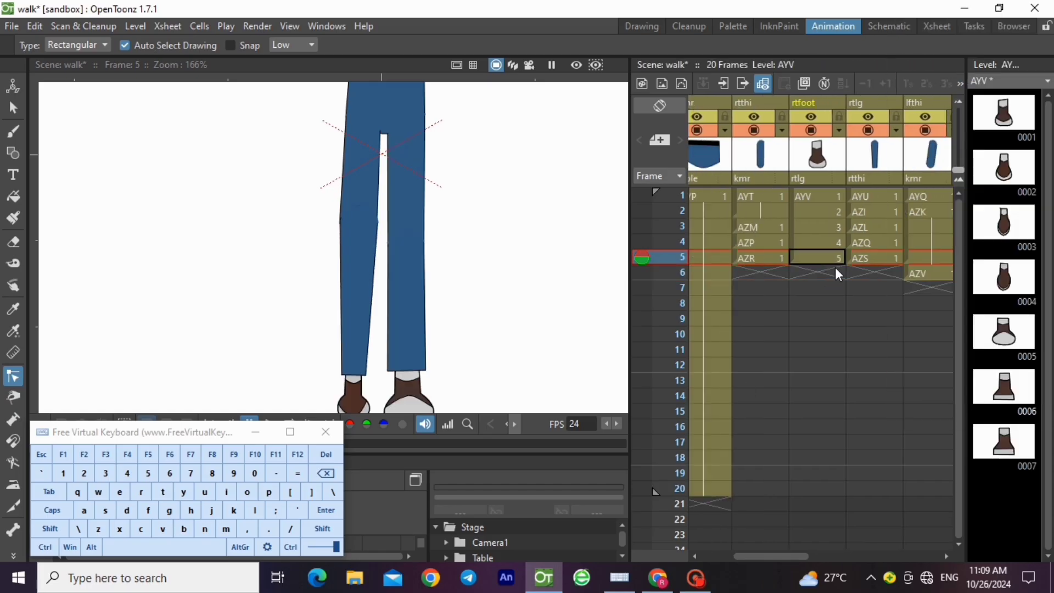
left_click(835, 269)
left_click(45, 547)
left_click(162, 528)
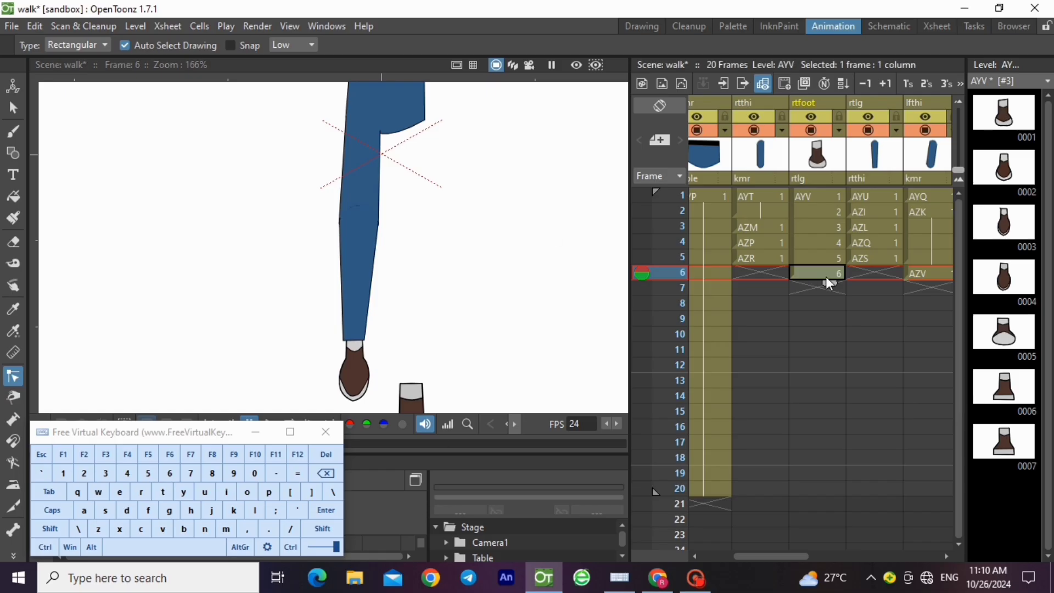
Step: Select the whole lower-leg drawing at frame 5 of the rtlg column and copy it
left_click(871, 260)
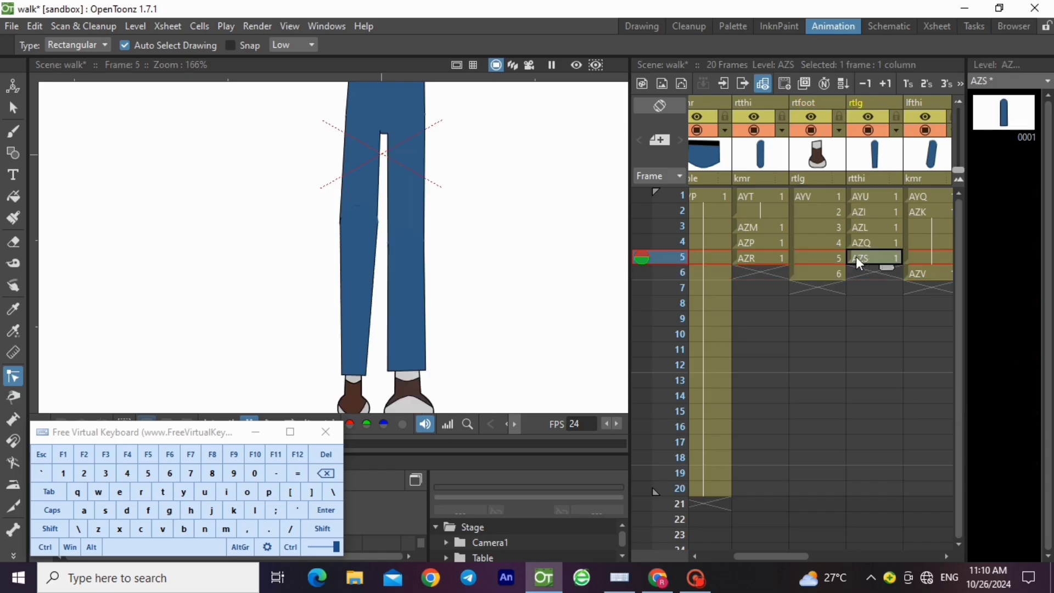
left_click(14, 108)
mouse_move(318, 179)
left_mouse_down()
mouse_move(447, 327)
mouse_move(450, 368)
left_mouse_up()
left_click(45, 547)
left_click(141, 529)
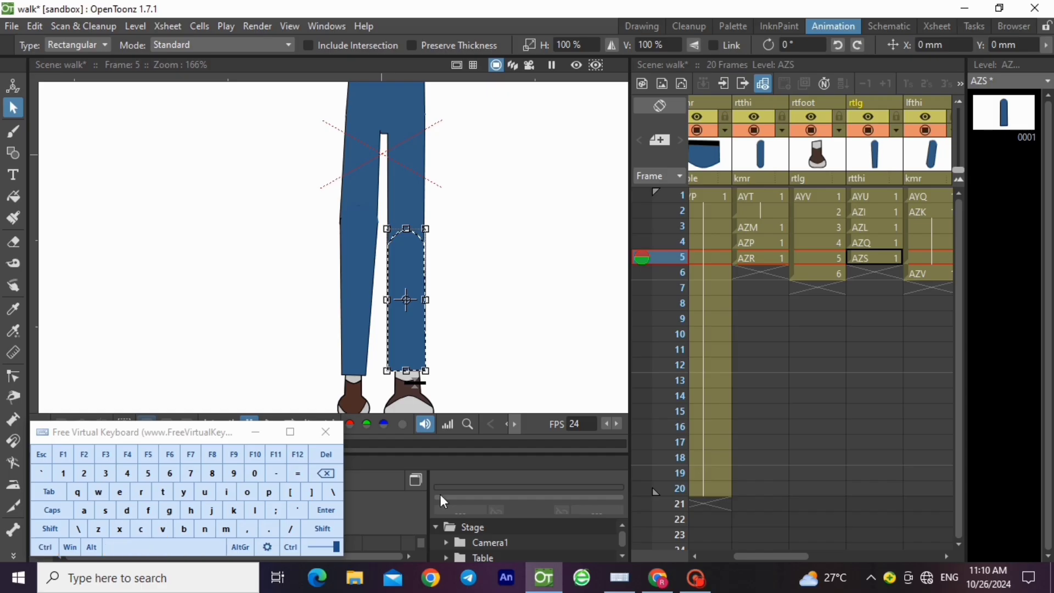
Step: Create a new level at frame 6 of the rtlg column and paste the copied lower leg into it
left_click(873, 274)
left_click(136, 27)
mouse_move(159, 45)
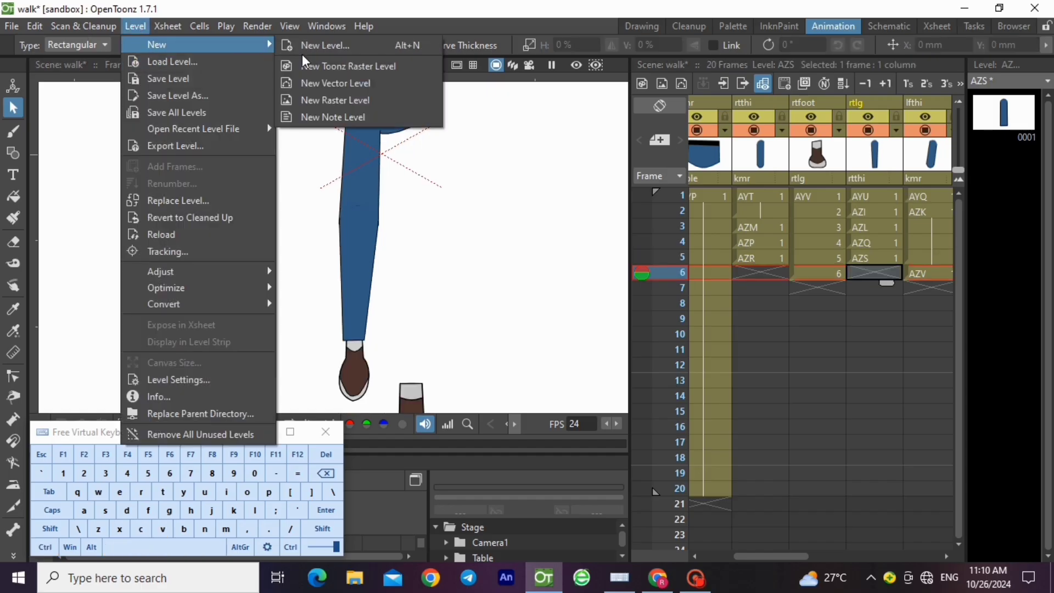
left_click(302, 48)
left_click(551, 465)
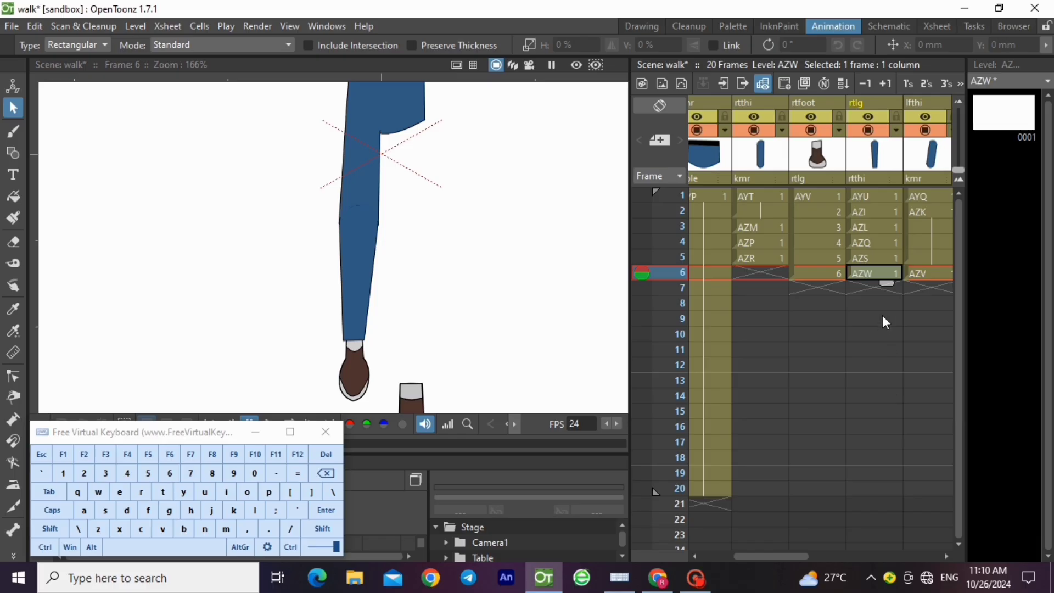
left_click(865, 256)
left_click(867, 271)
left_click(45, 547)
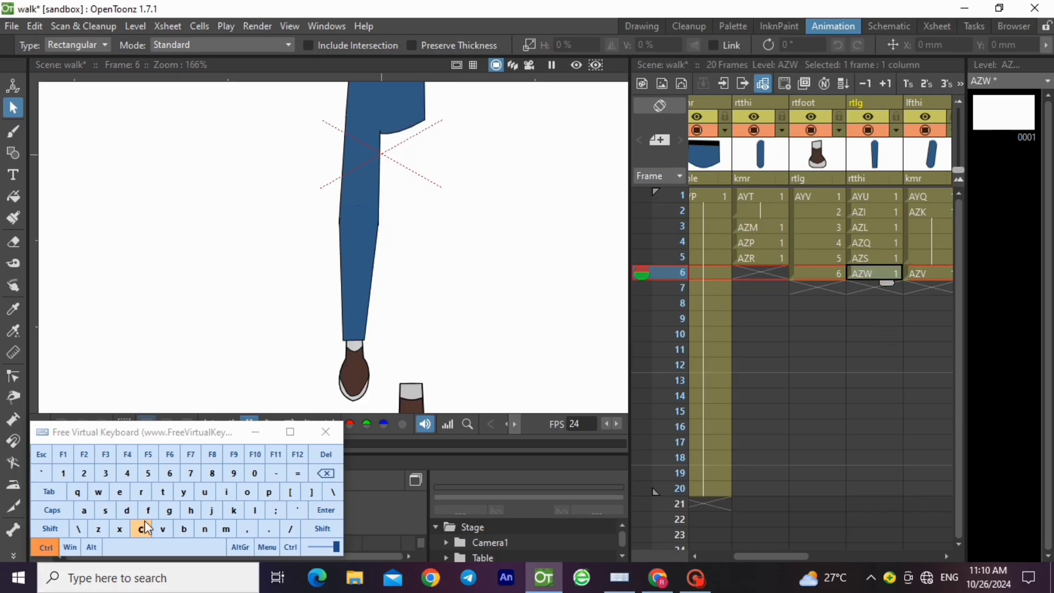
left_click(161, 529)
Step: Extend the frame 6 right lower leg down to the shoe by moving its two bottom corner control points
scroll(320, 240, "down", 1)
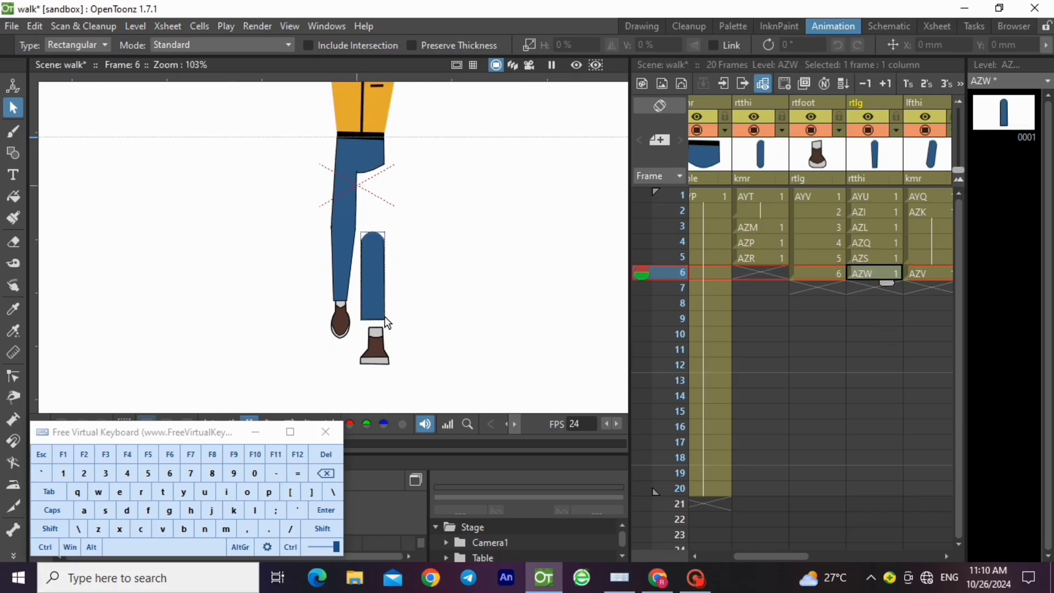
scroll(377, 329, "up", 2)
left_click(14, 379)
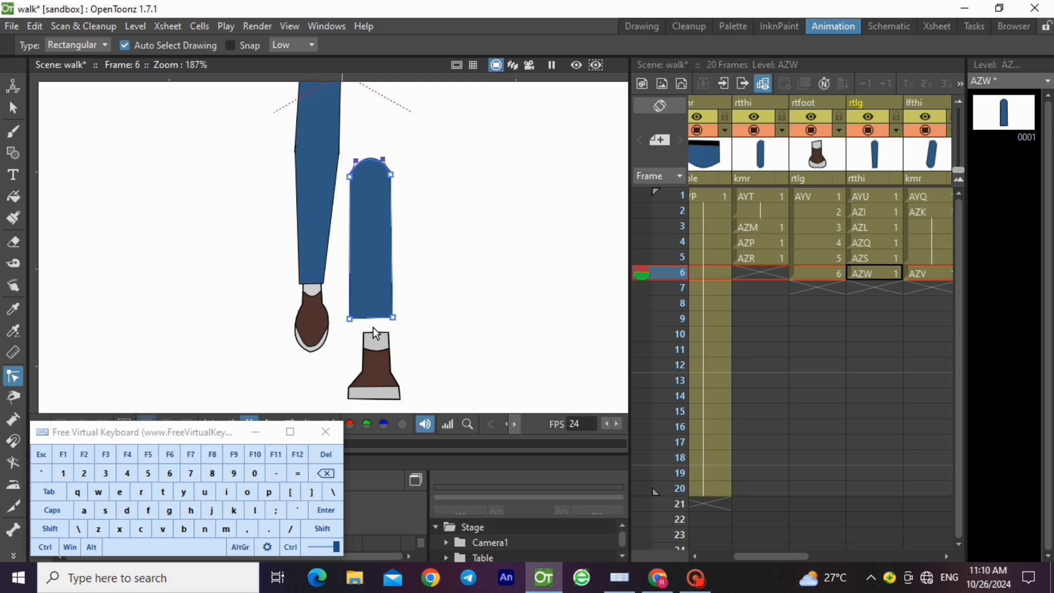
scroll(373, 327, "up", 5)
left_click_drag(412, 329, 414, 348)
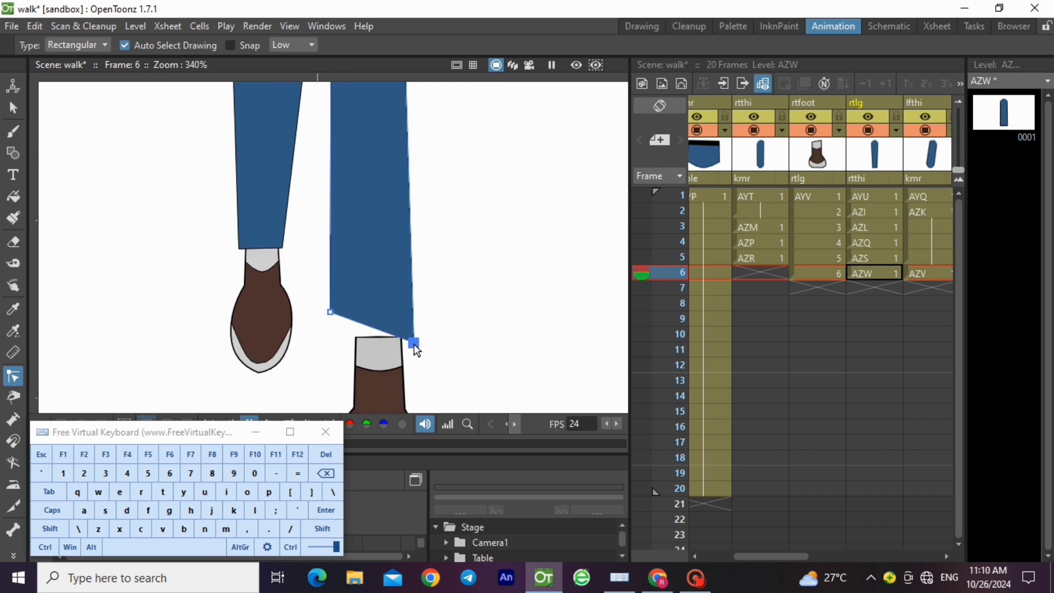
left_click_drag(329, 313, 336, 348)
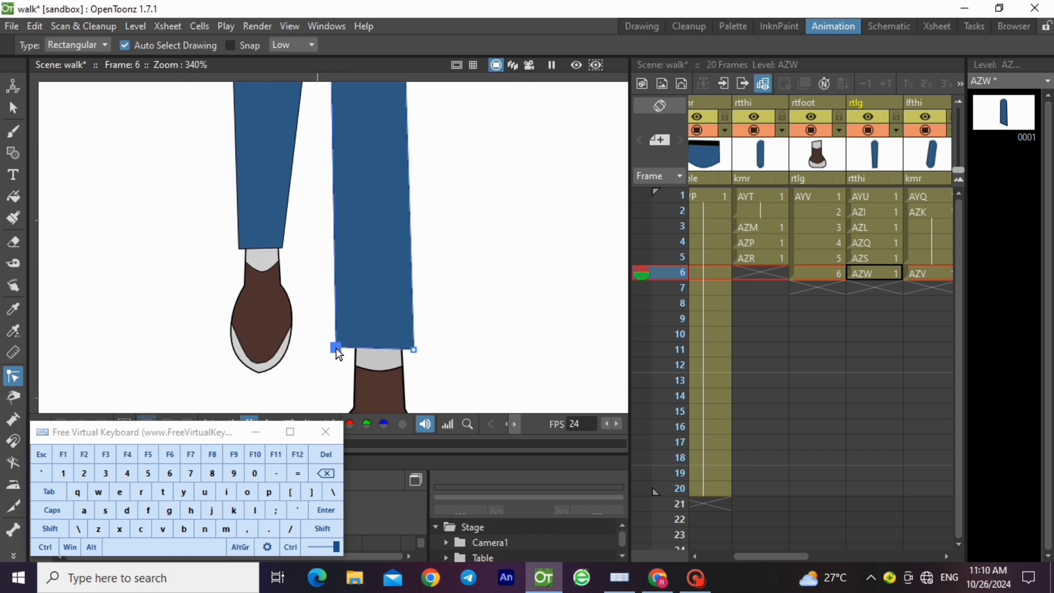
Step: Compare the right lower leg in frames 5 and 6, and nudge the inner bottom corner of the frame 6 drawing slightly inward
left_click(865, 256)
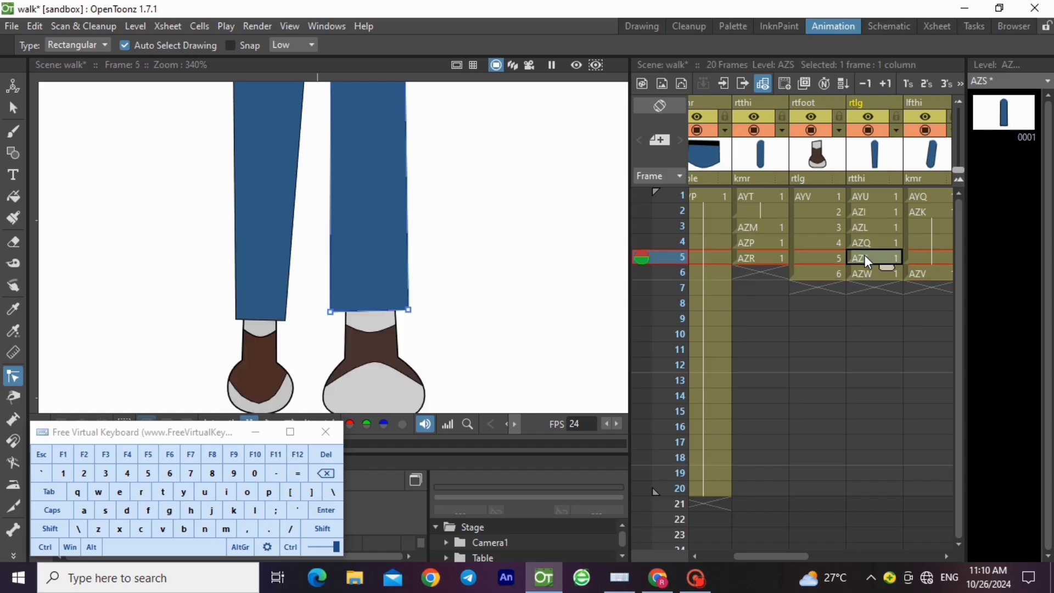
left_click(866, 278)
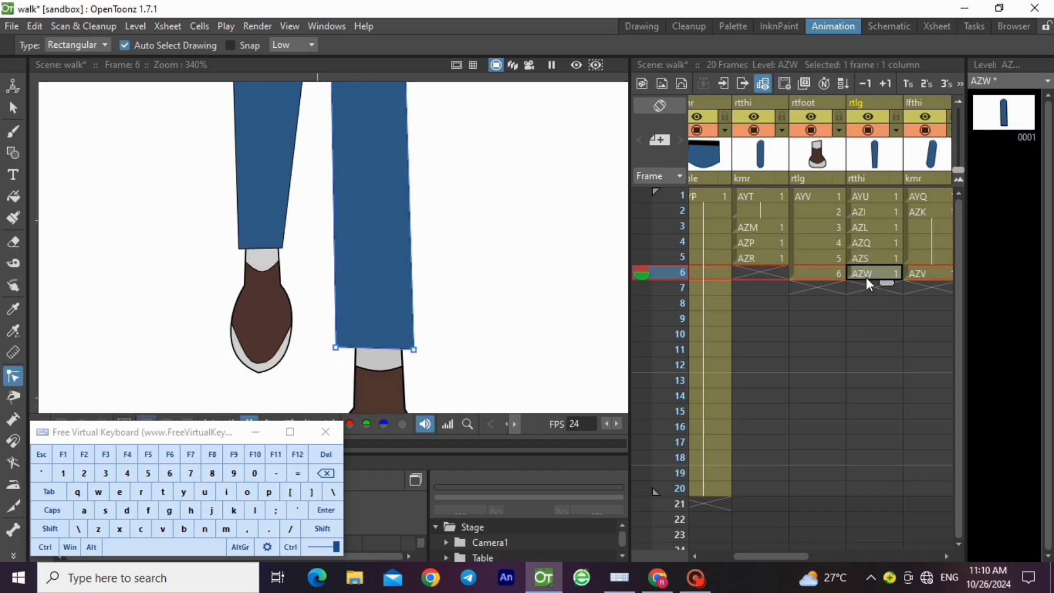
left_click(864, 258)
left_click(864, 271)
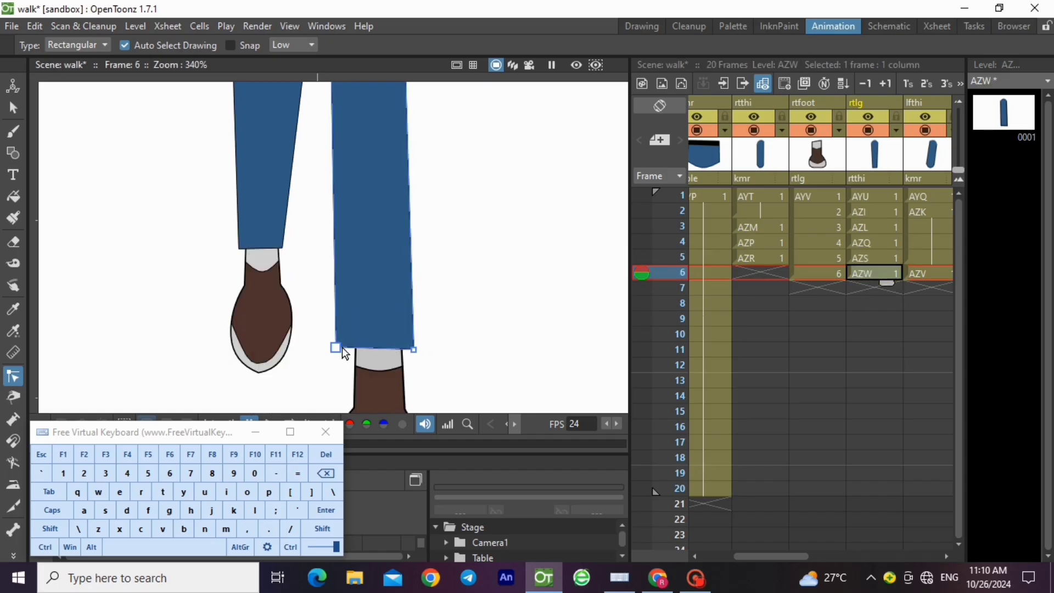
left_click_drag(335, 348, 340, 351)
left_click(876, 258)
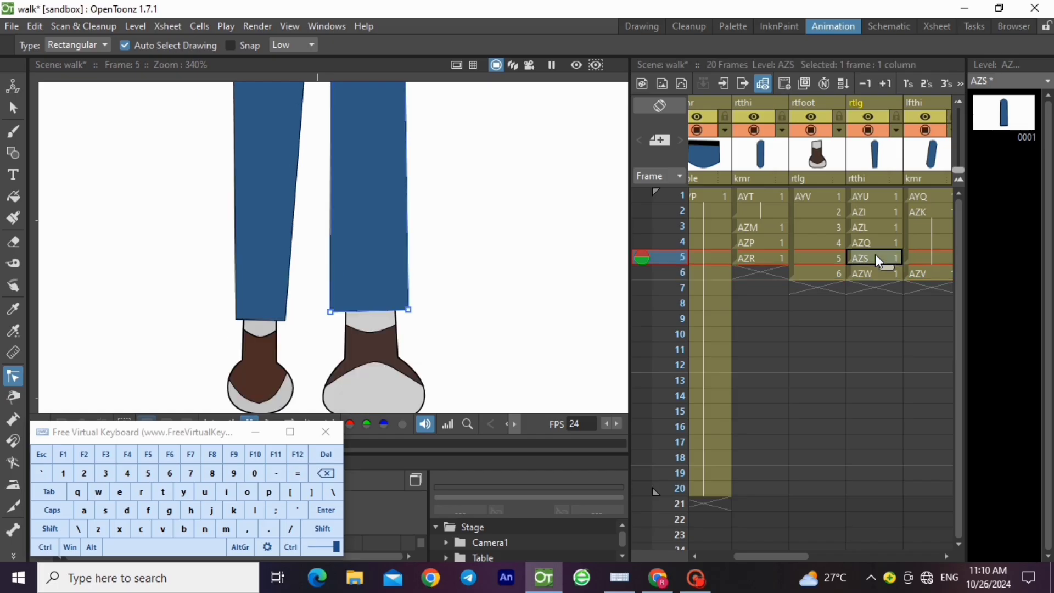
left_click(862, 273)
scroll(489, 313, "down", 3)
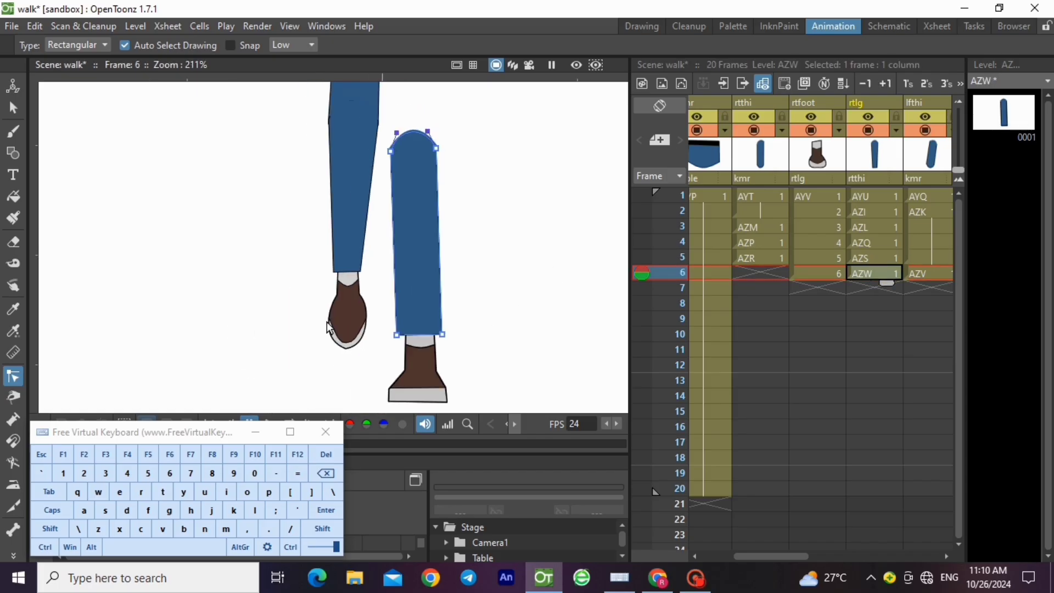
Step: Try to repeat the frame 5 thigh drawing into frame 6 of the rtthi column
left_click(748, 257)
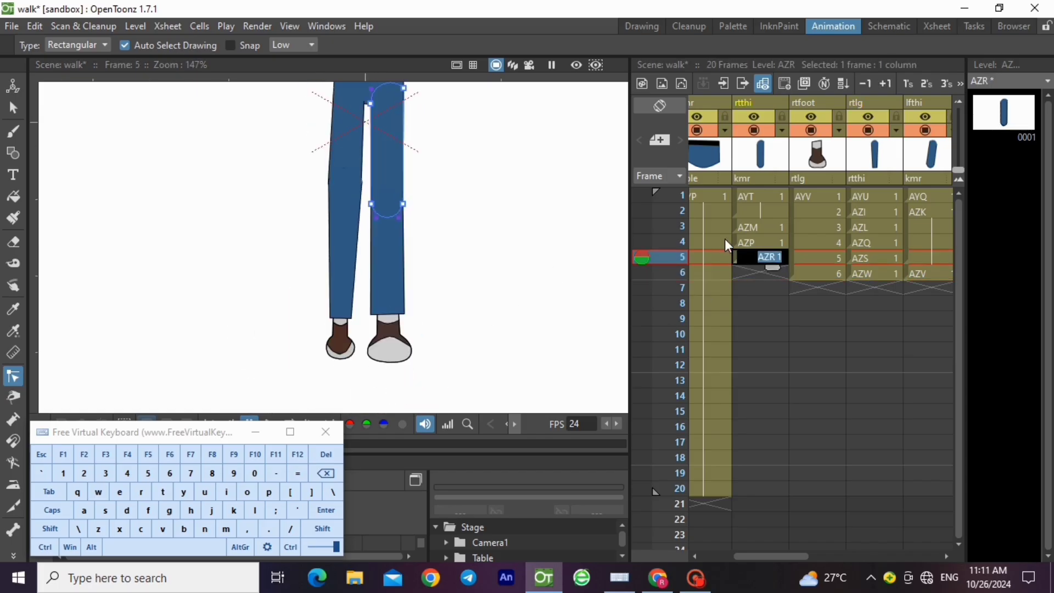
left_click(752, 243)
left_click(768, 265)
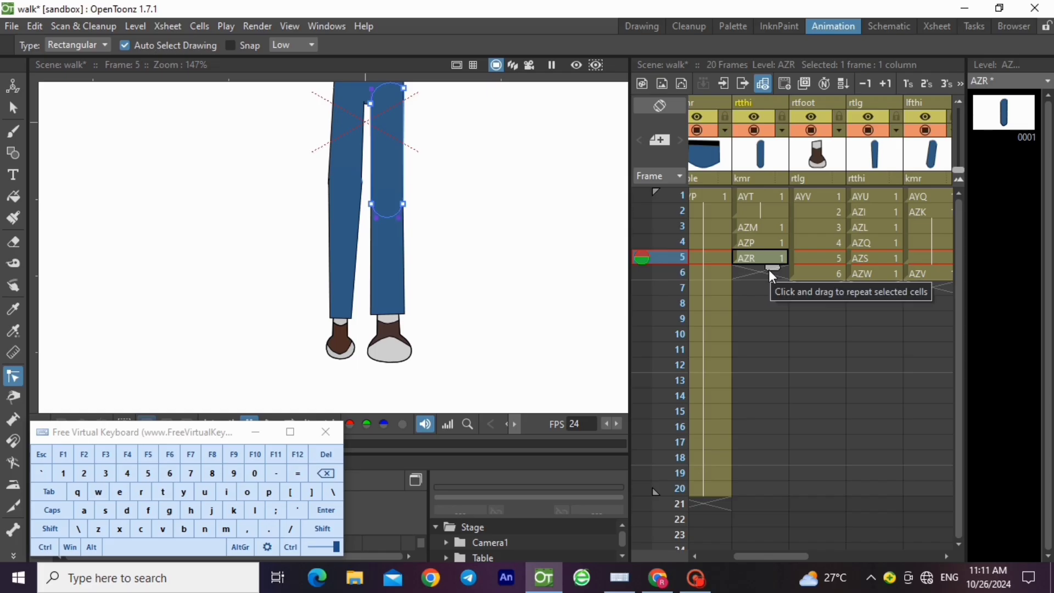
left_click_drag(769, 269, 766, 280)
left_click(762, 273)
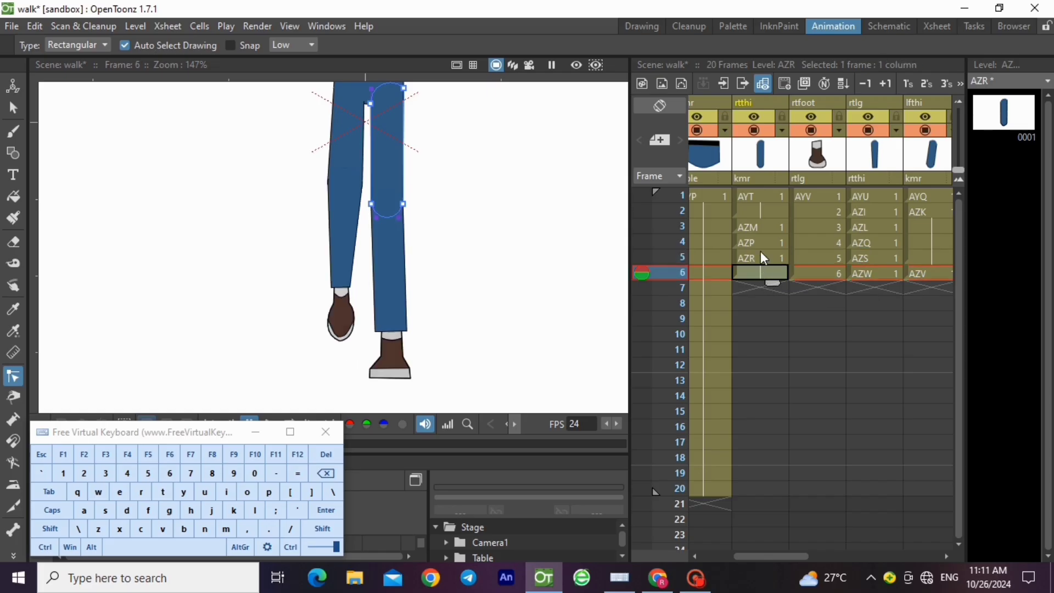
Step: Select the whole thigh drawing at frame 5 of the rtthi column and copy it
left_click(759, 253)
scroll(371, 291, "down", 3)
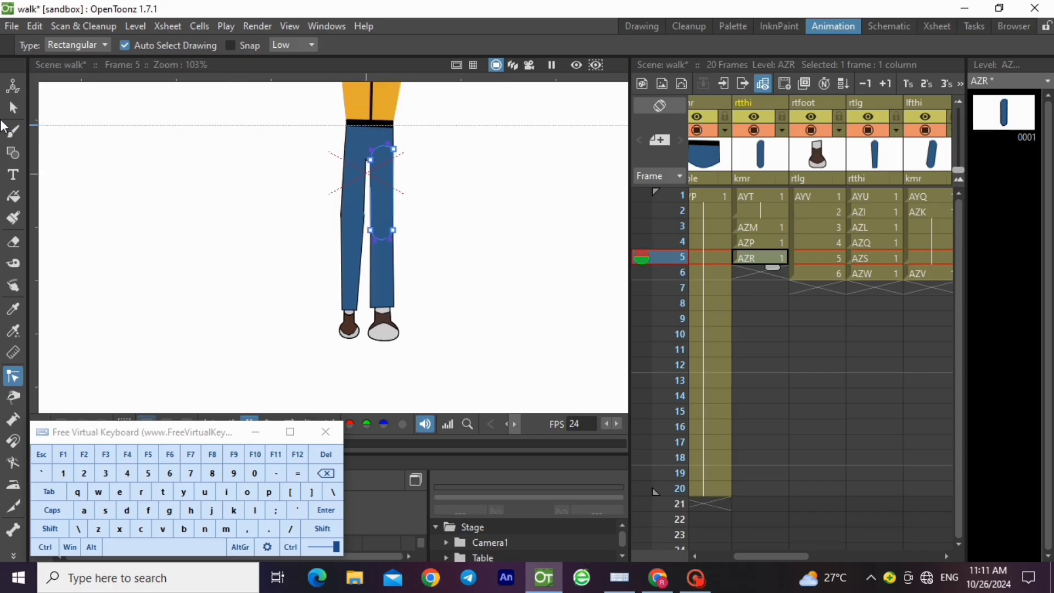
left_click(13, 108)
left_click_drag(326, 120, 411, 214)
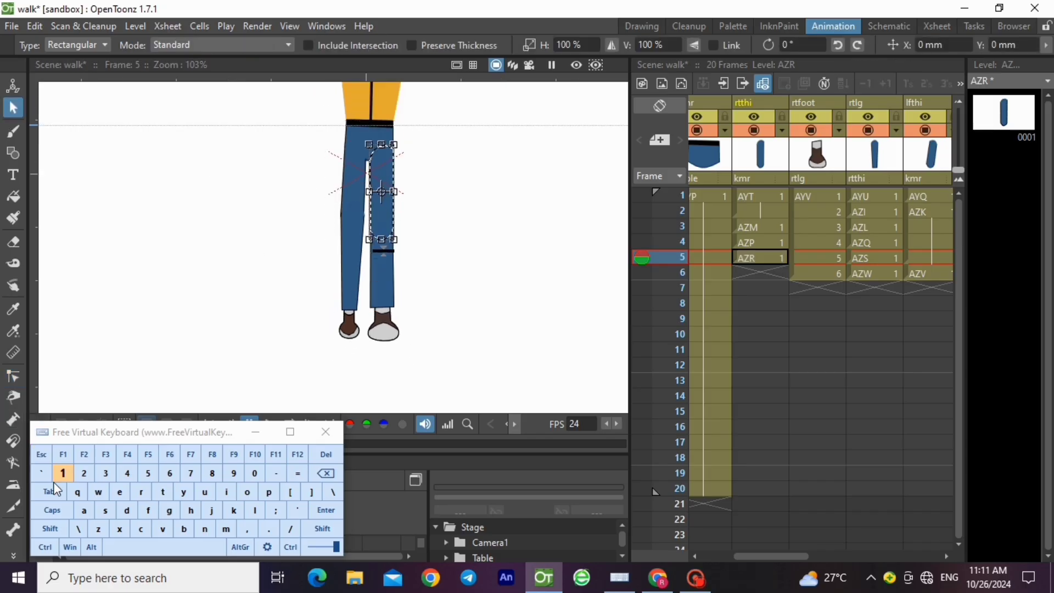
left_click(159, 529)
Step: Create a new vector level at frame 6 of the rtthi column and paste the copied thigh into it
left_click(758, 277)
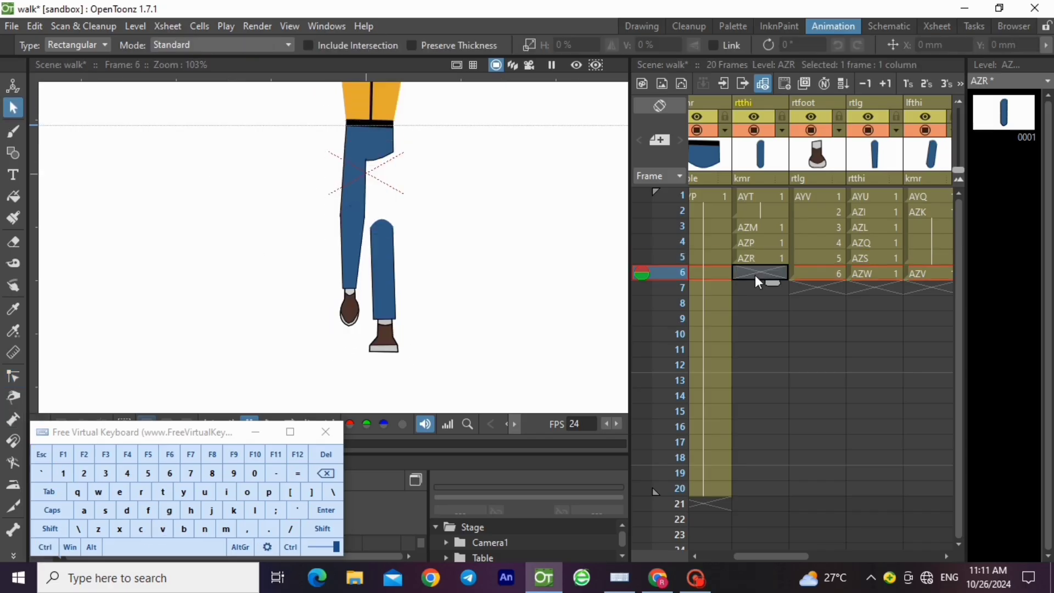
left_click(141, 25)
mouse_move(160, 47)
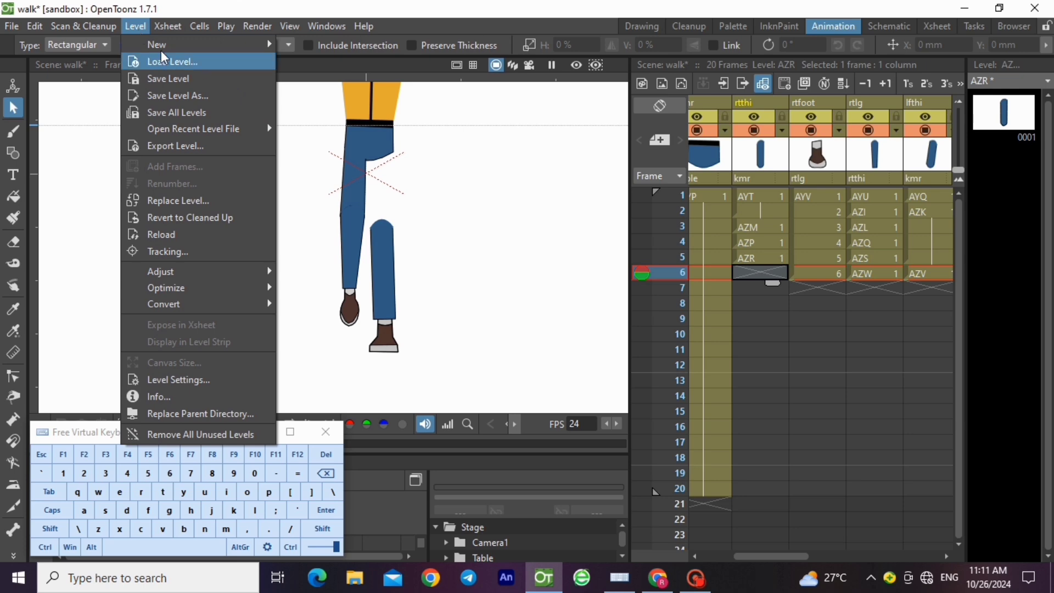
left_click(308, 84)
left_click(542, 463)
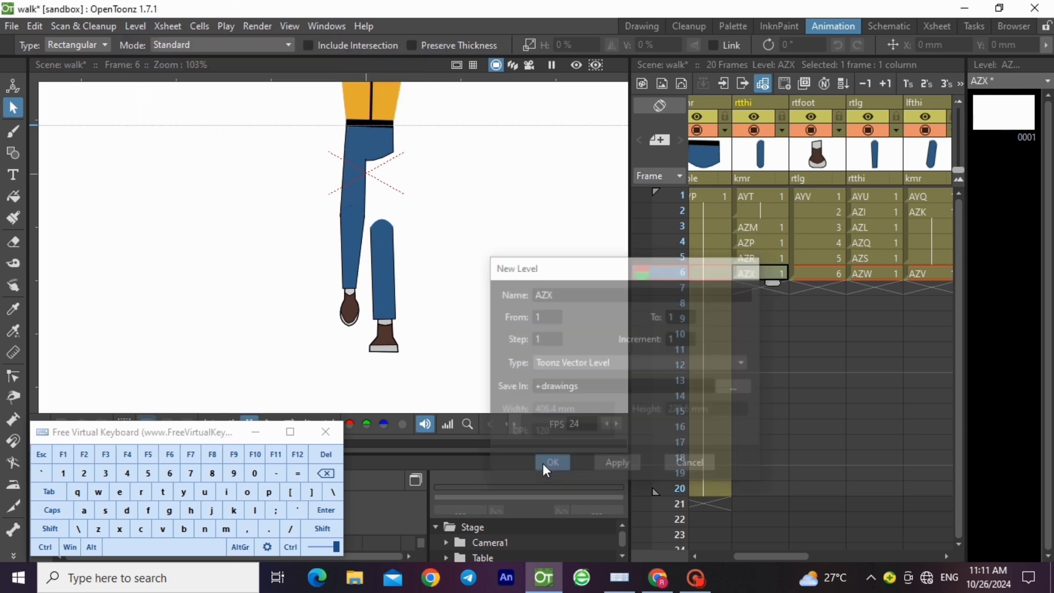
left_click(45, 546)
left_click(159, 529)
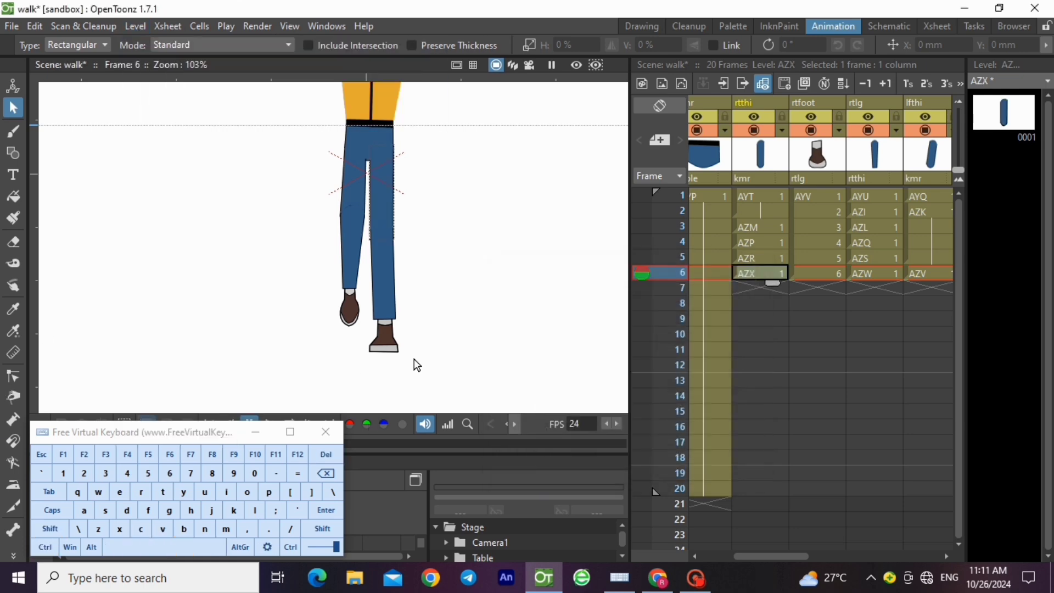
Step: Move the frame 6 right thigh's pivot to its upper end and rotate the thigh by 0.45°
left_click(5, 378)
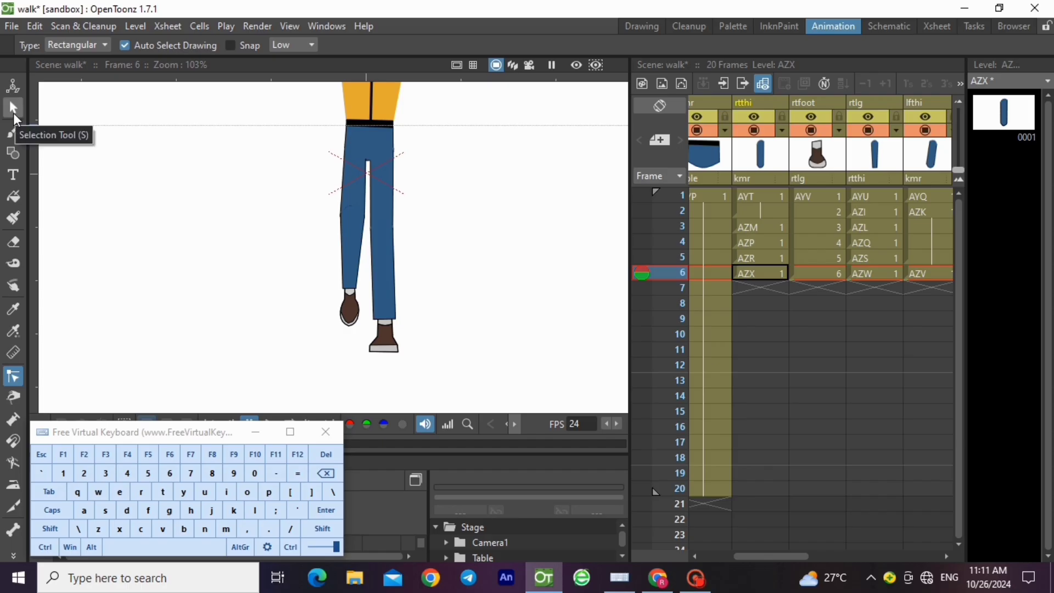
left_click(14, 109)
left_click_drag(333, 139, 434, 273)
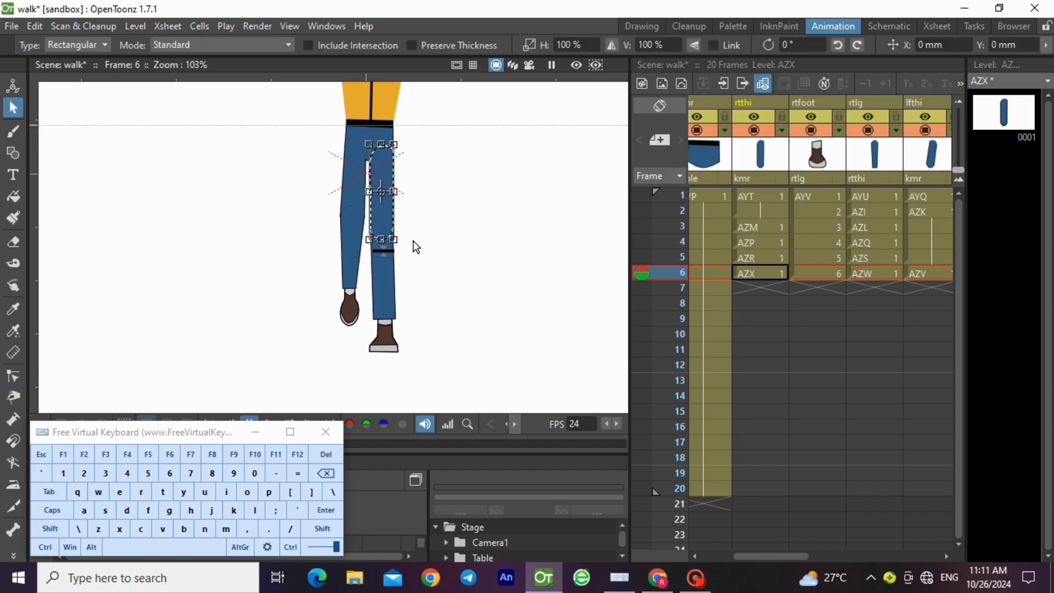
scroll(415, 247, "up", 5)
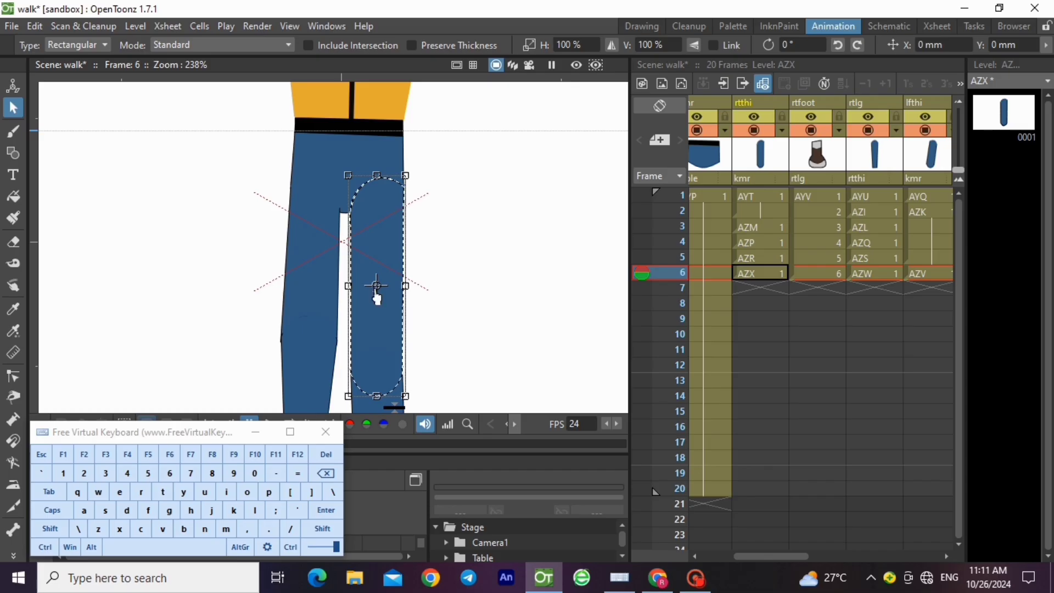
left_click_drag(376, 286, 377, 192)
left_click_drag(424, 404, 425, 403)
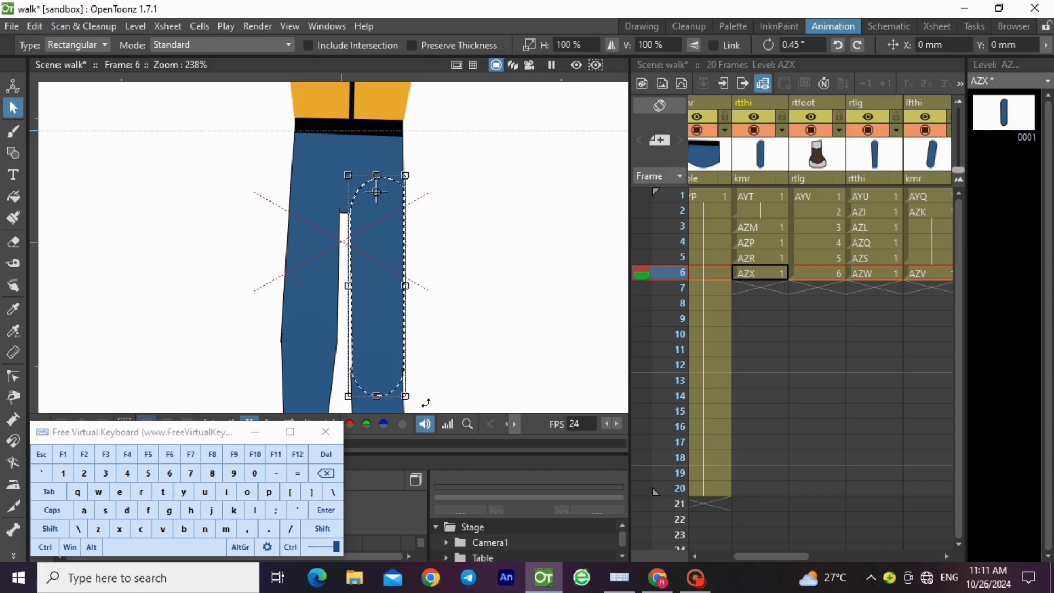
left_click(462, 382)
scroll(309, 282, "down", 4)
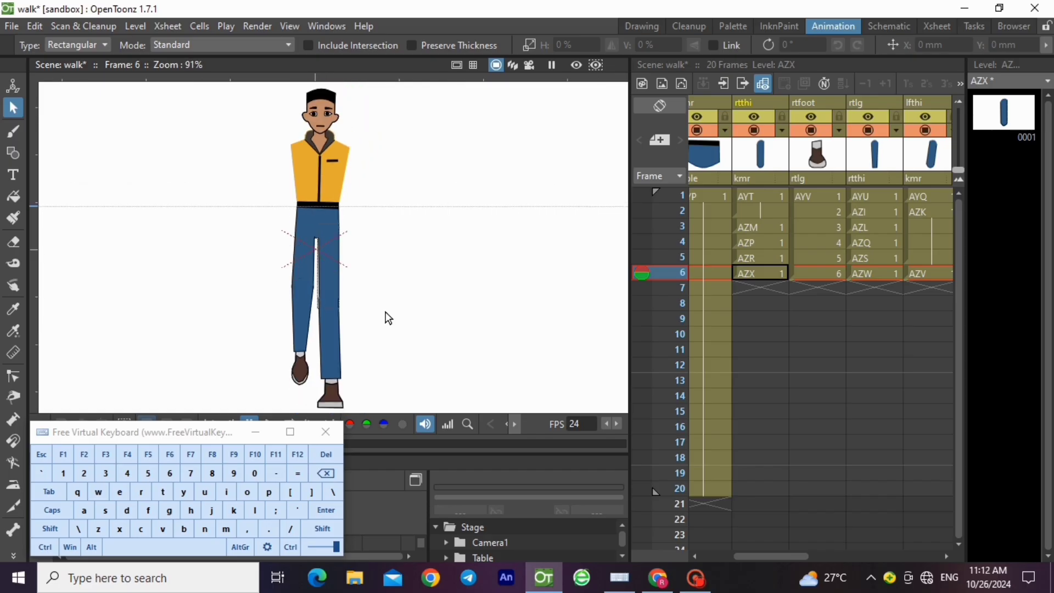
Step: Move the frame 6 right lower leg's pivot to the knee, rotate it -0.07° and shift it 0.17 mm horizontally and 0.56 mm vertically
left_click(878, 273)
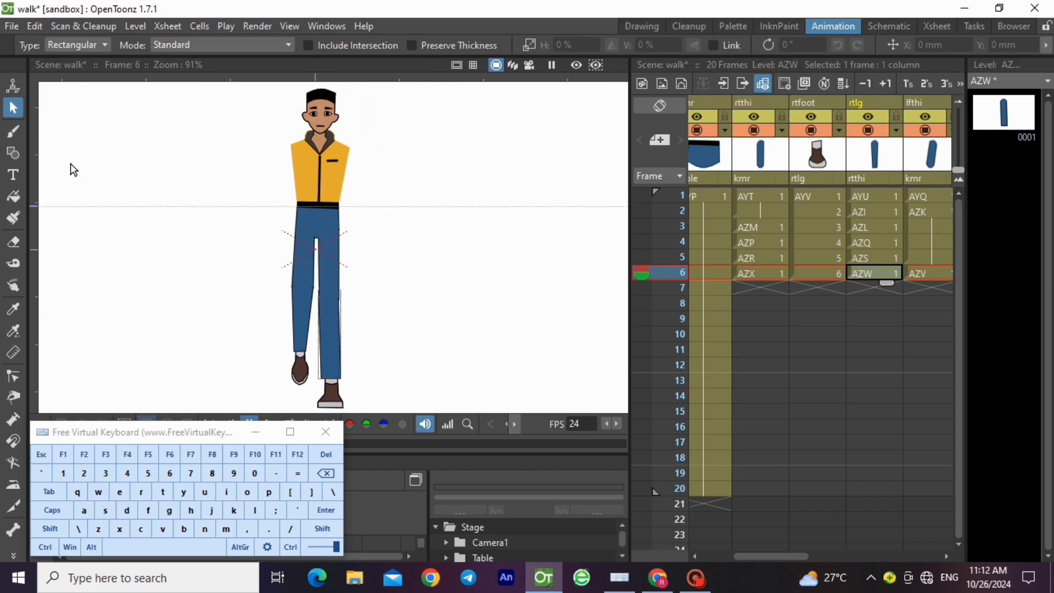
left_click_drag(71, 167, 356, 387)
scroll(360, 387, "up", 5)
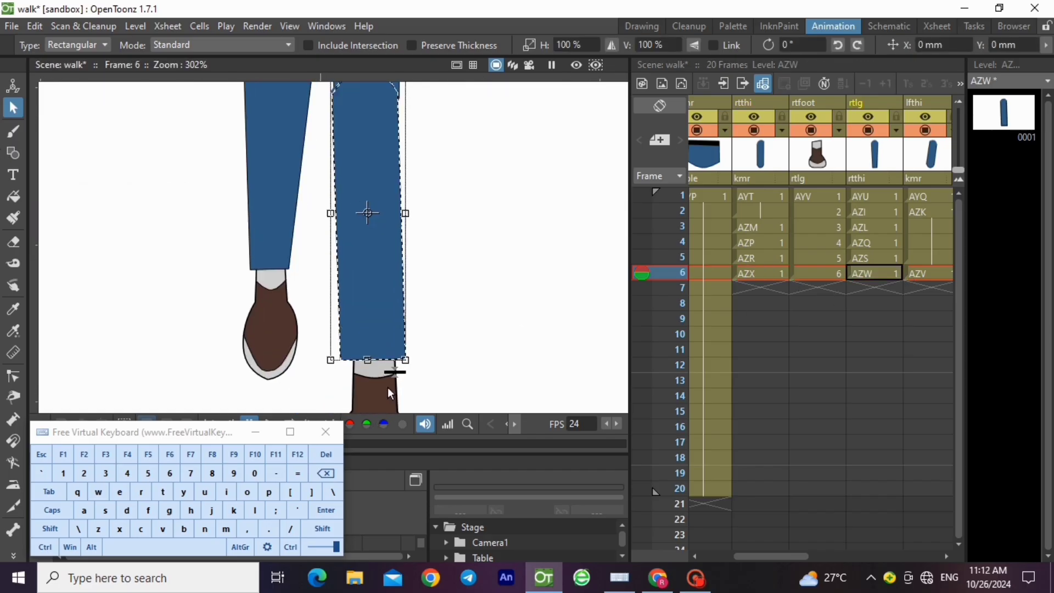
left_click_drag(375, 270, 373, 180)
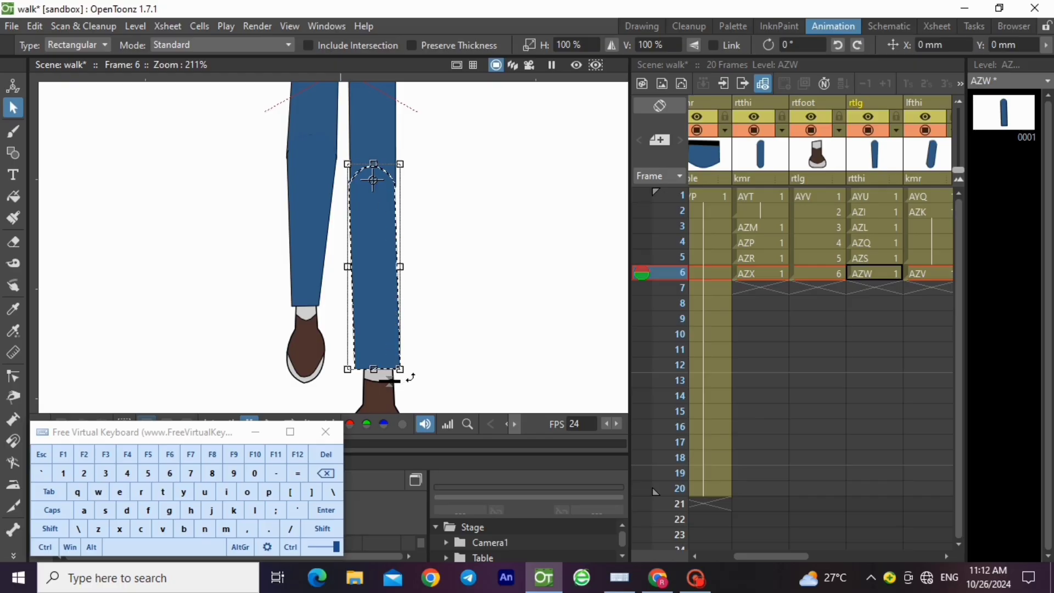
mouse_move(411, 377)
left_mouse_down()
mouse_move(403, 390)
mouse_move(412, 383)
left_mouse_up()
scroll(374, 222, "up", 4)
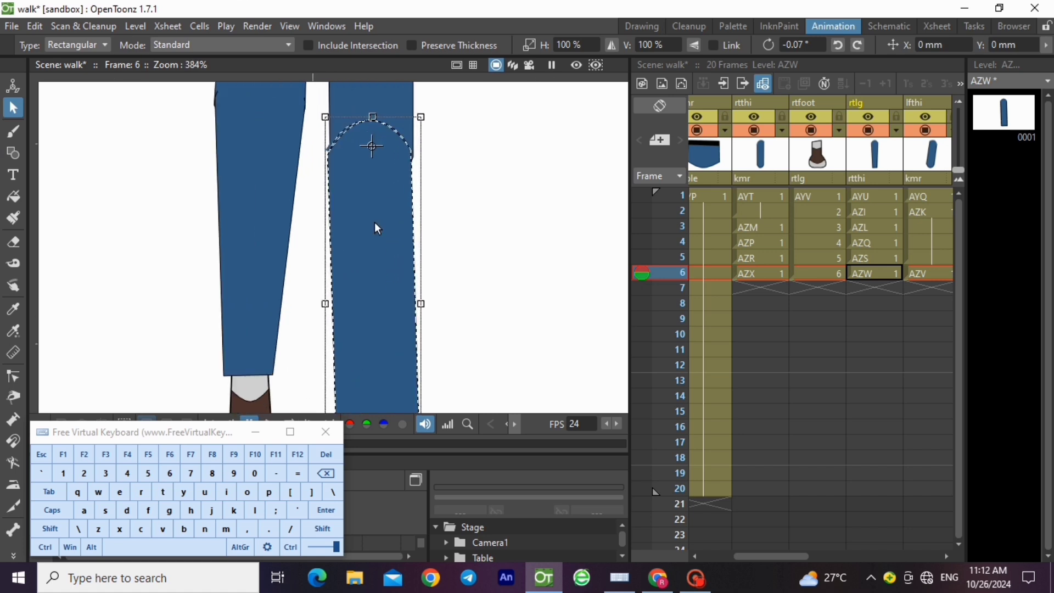
mouse_move(423, 243)
left_mouse_down()
mouse_move(431, 249)
mouse_move(426, 232)
left_mouse_up()
scroll(453, 177, "down", 3)
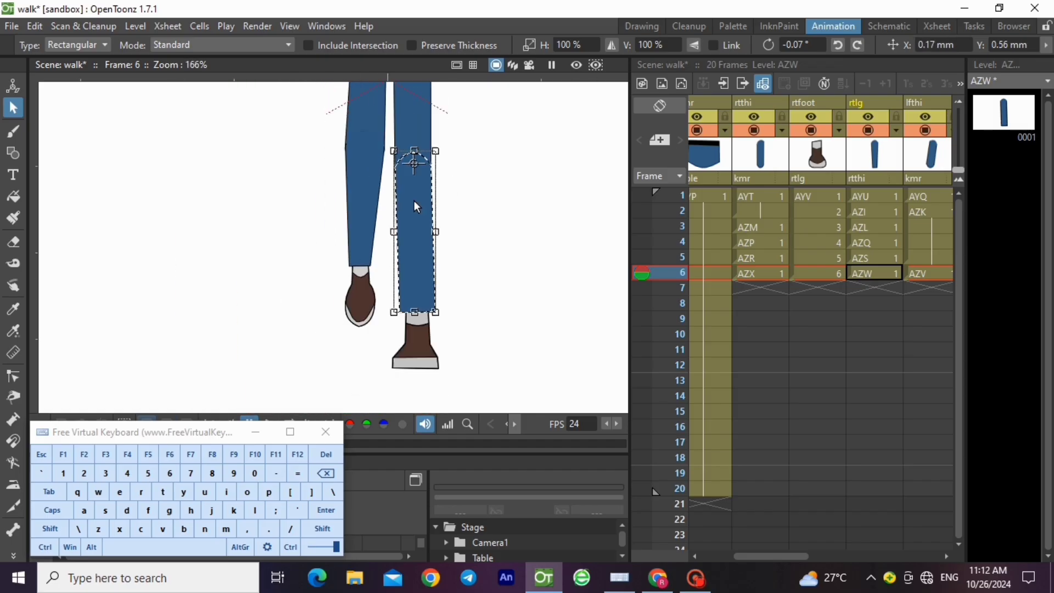
Step: Step through frames 1 to 6 of the rtlg column to compare the right lower leg's poses
left_click(869, 256)
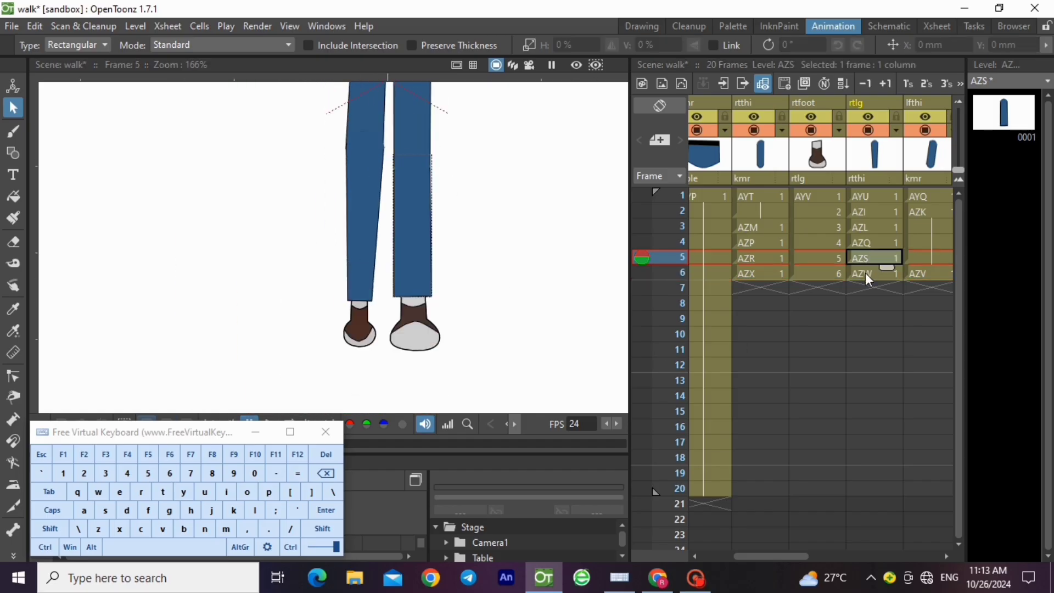
left_click(865, 274)
scroll(429, 349, "down", 4)
left_click(869, 258)
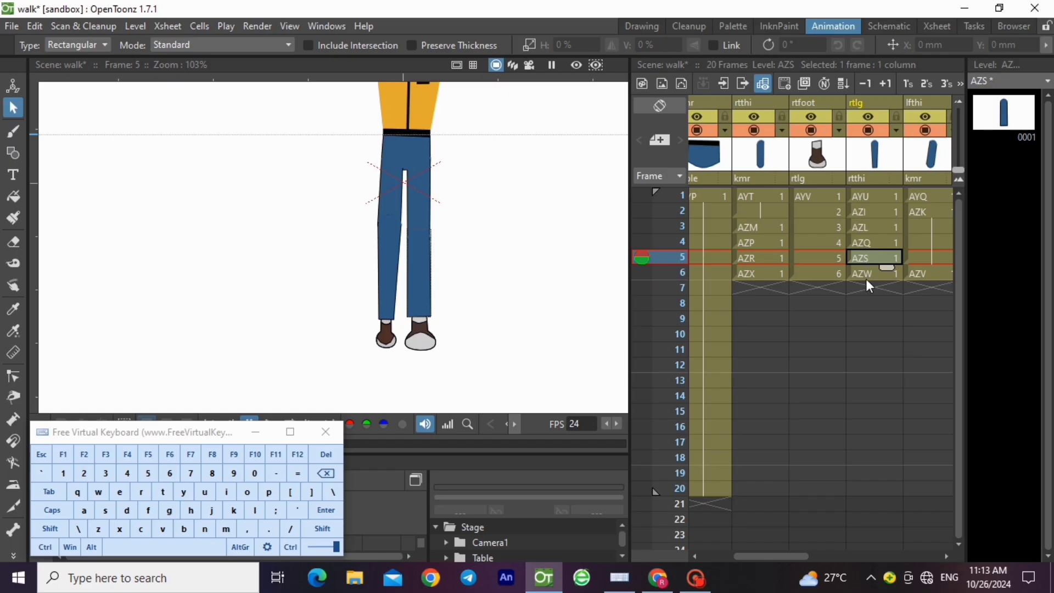
left_click(868, 275)
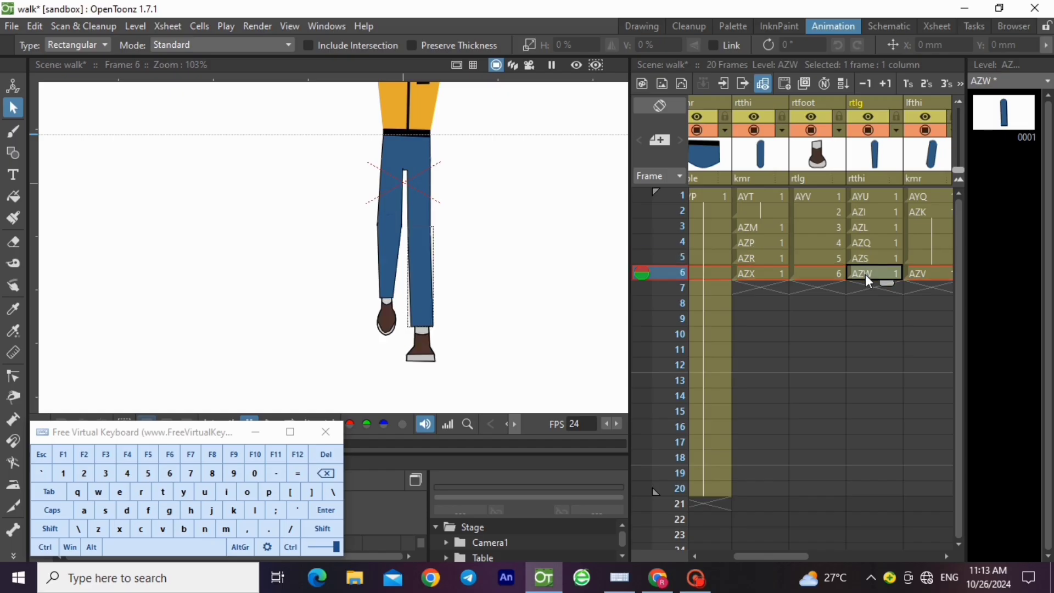
left_click(869, 197)
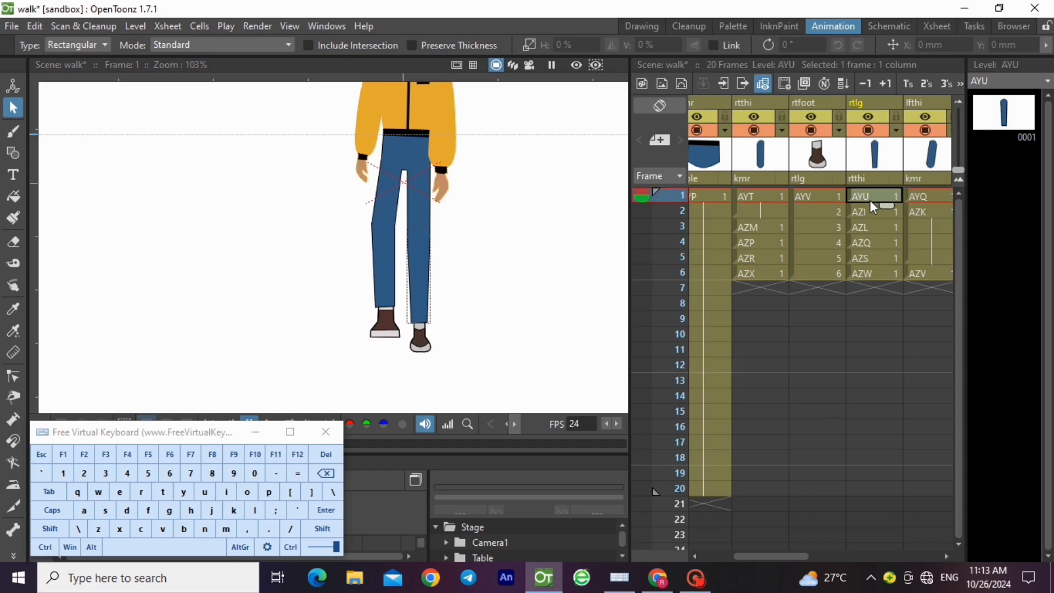
left_click(868, 211)
left_click(866, 229)
left_click(864, 241)
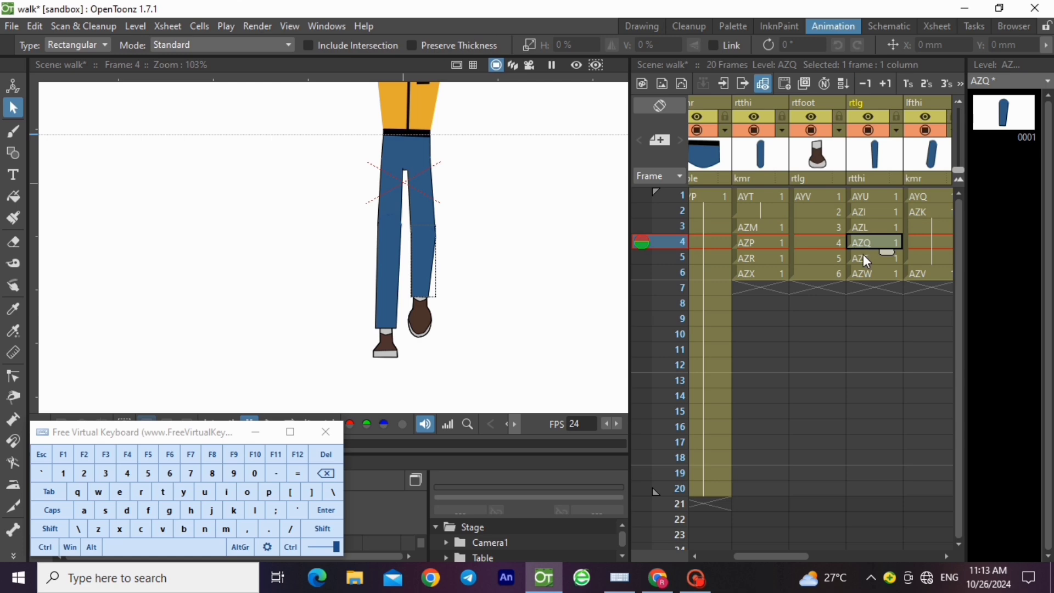
left_click(862, 257)
left_click(861, 272)
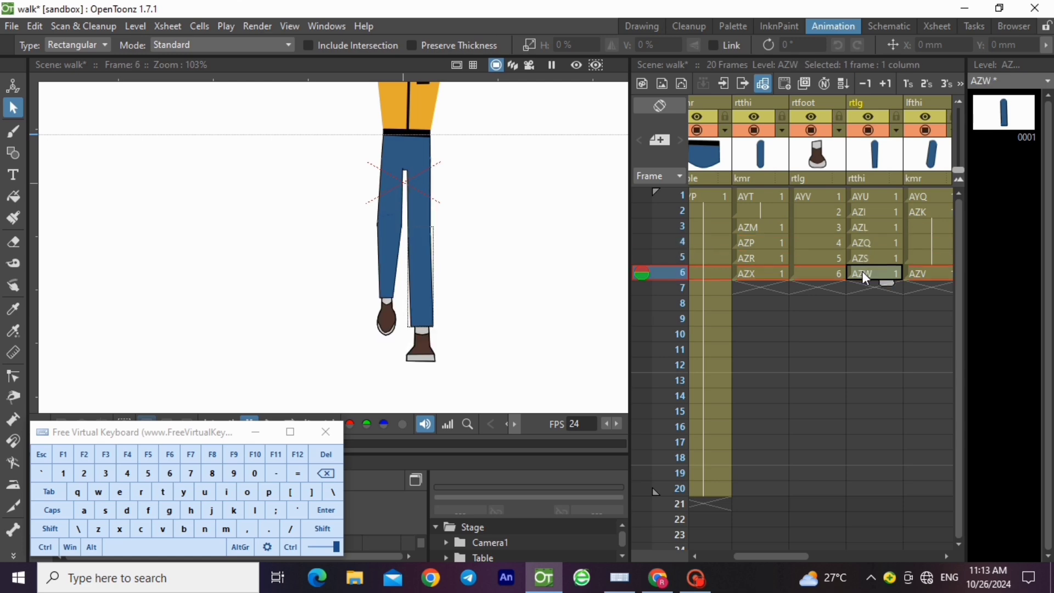
Step: Copy right-foot drawing 0007 into frame 7 of the rtfoot column and extend the rtthi thigh's exposure to frame 7
left_click(821, 272)
right_click(1003, 439)
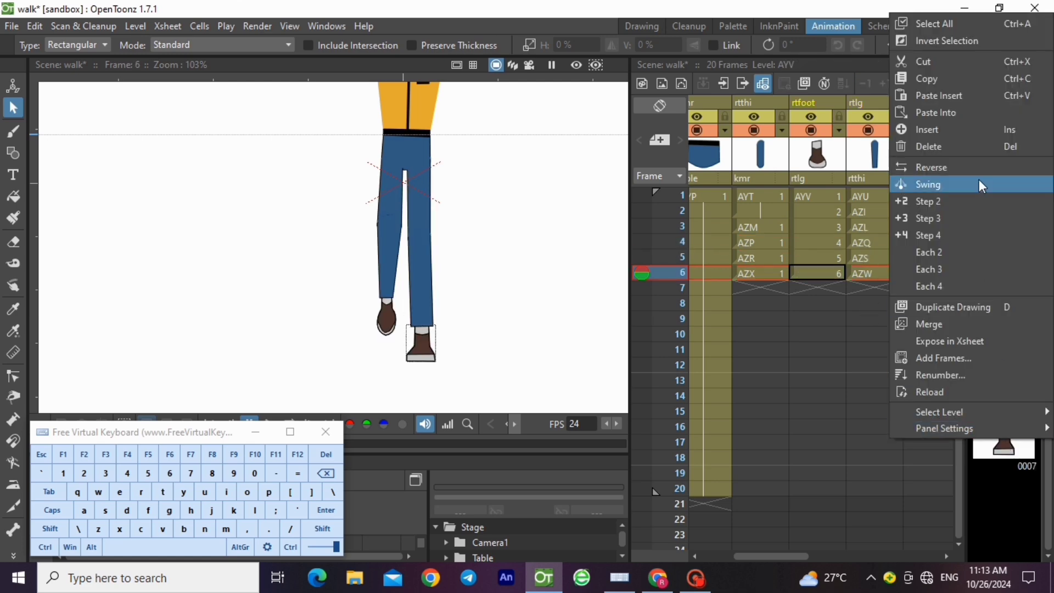
left_click(962, 76)
left_click(838, 285)
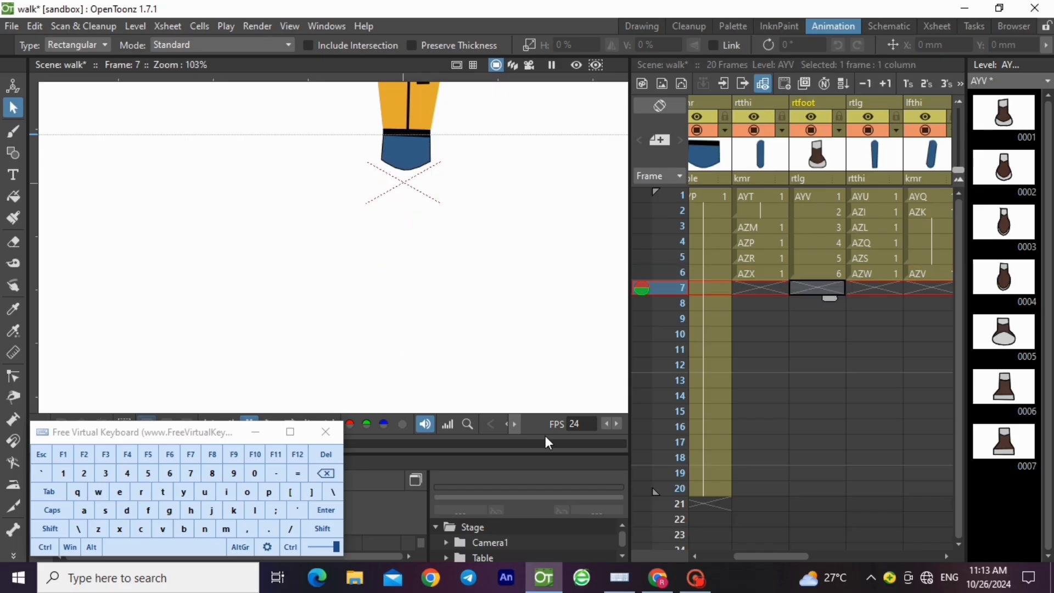
left_click(45, 546)
left_click(163, 529)
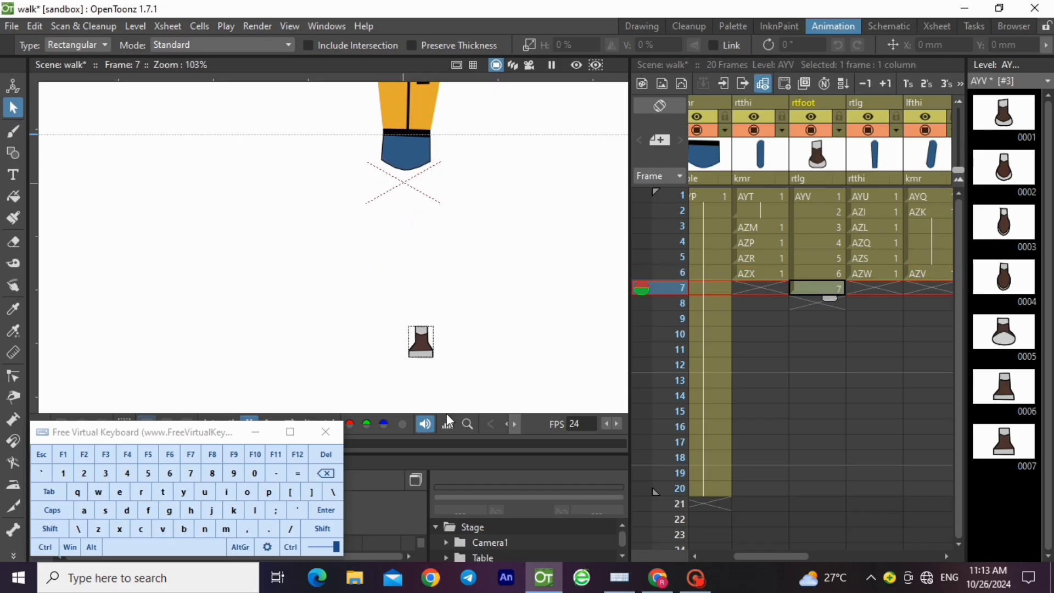
left_click(769, 274)
left_click_drag(769, 292, 769, 300)
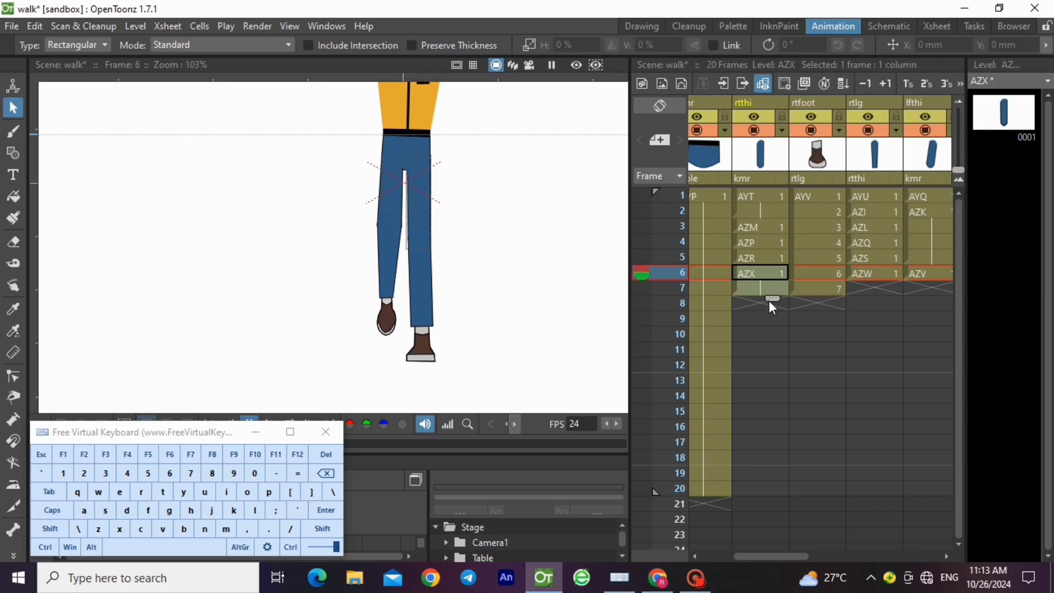
Step: Try to paste the frame 6 right lower leg directly into frame 7 of the rtlg column
left_click(877, 275)
left_click_drag(327, 164, 466, 364)
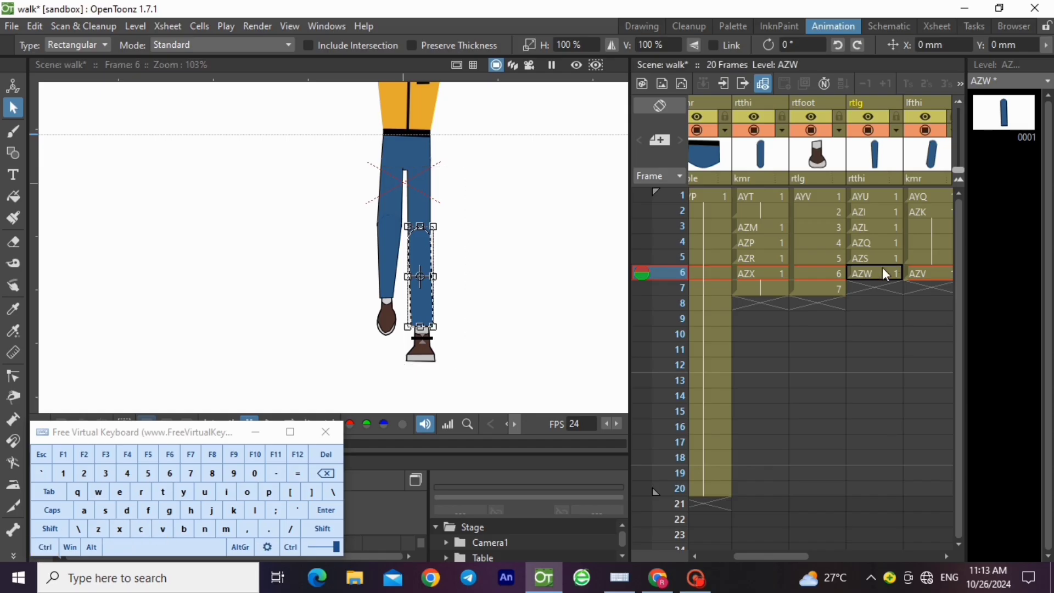
left_click(872, 288)
left_click(46, 547)
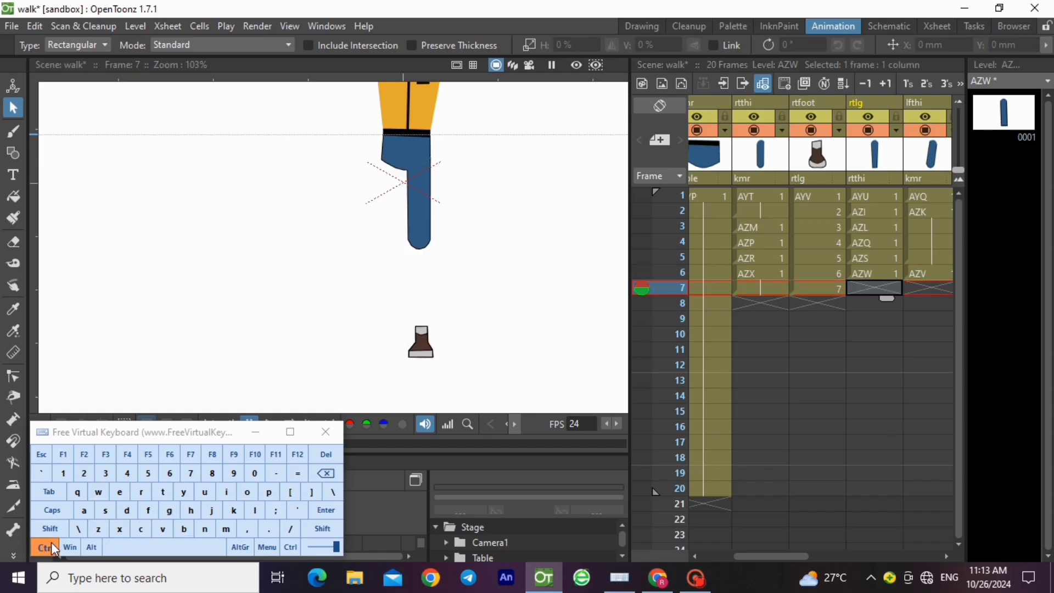
left_click(169, 535)
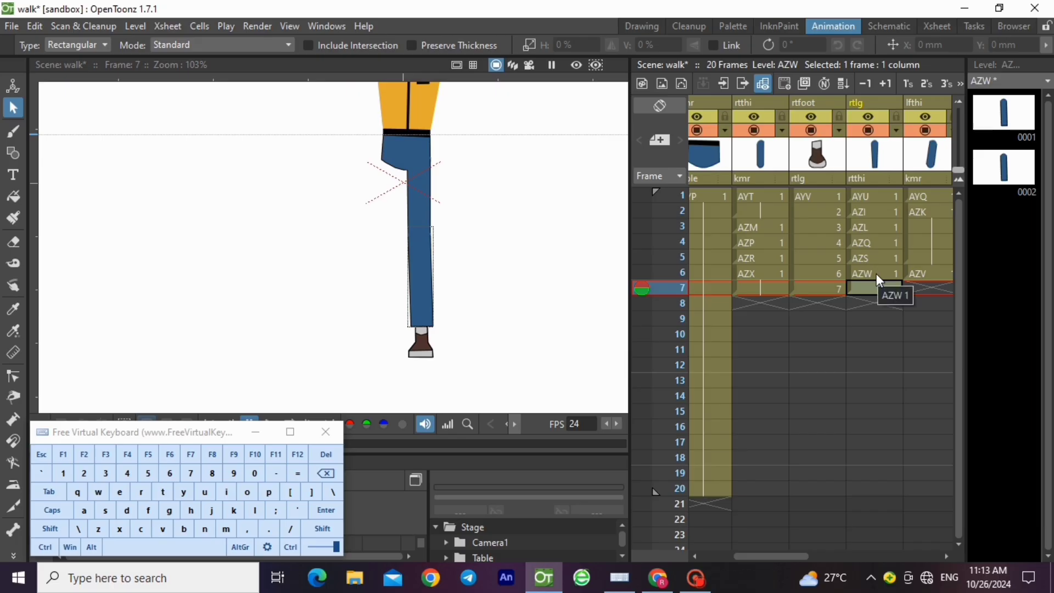
key("Delete")
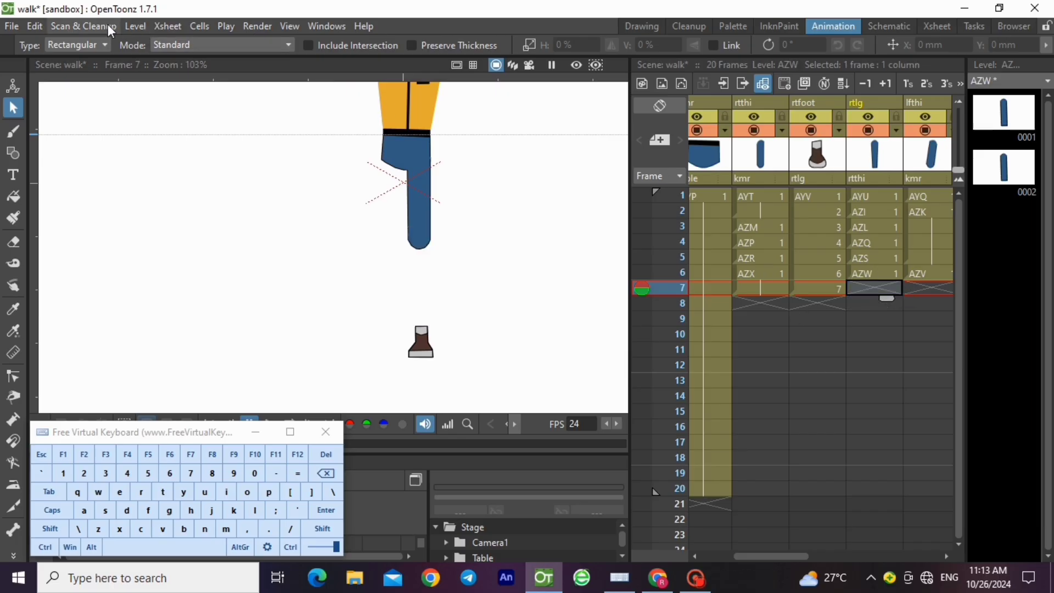
Step: Create a new Toonz Vector Level named AZY at frame 7 of the rtlg column
left_click(137, 27)
mouse_move(153, 43)
left_click(296, 85)
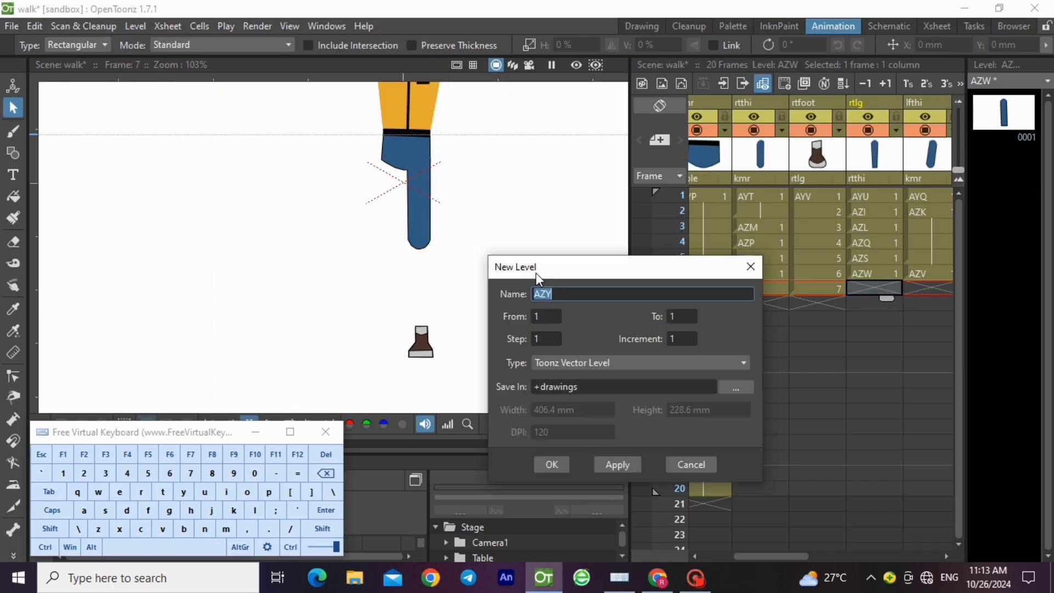
left_click(552, 464)
Step: Copy the whole right lower leg drawing at frame 6 and paste it into the new level at frame 7 of the rtlg column
left_click(872, 272)
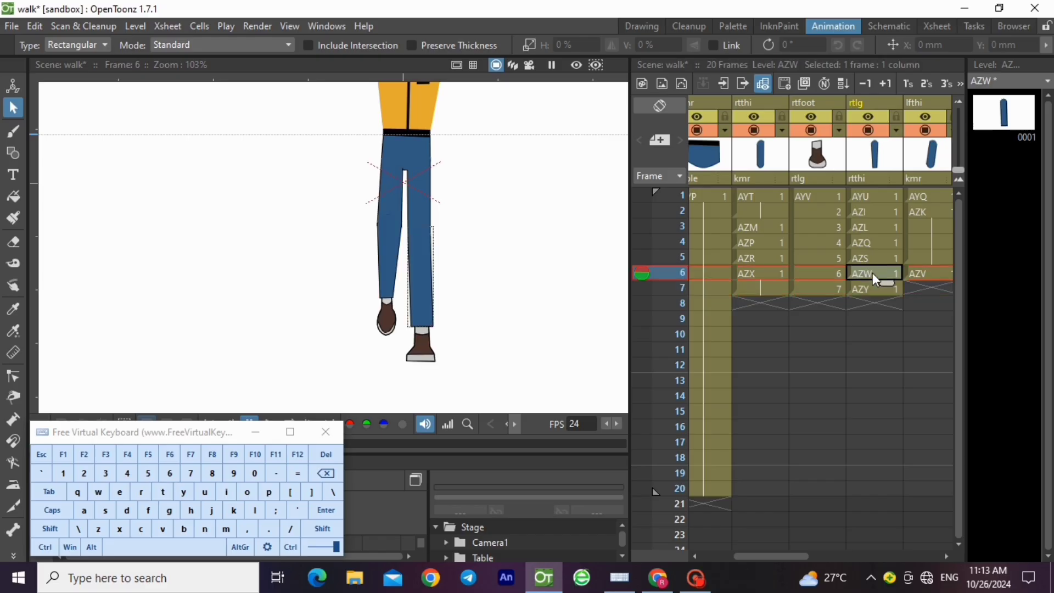
left_click_drag(325, 230, 439, 336)
left_click(46, 547)
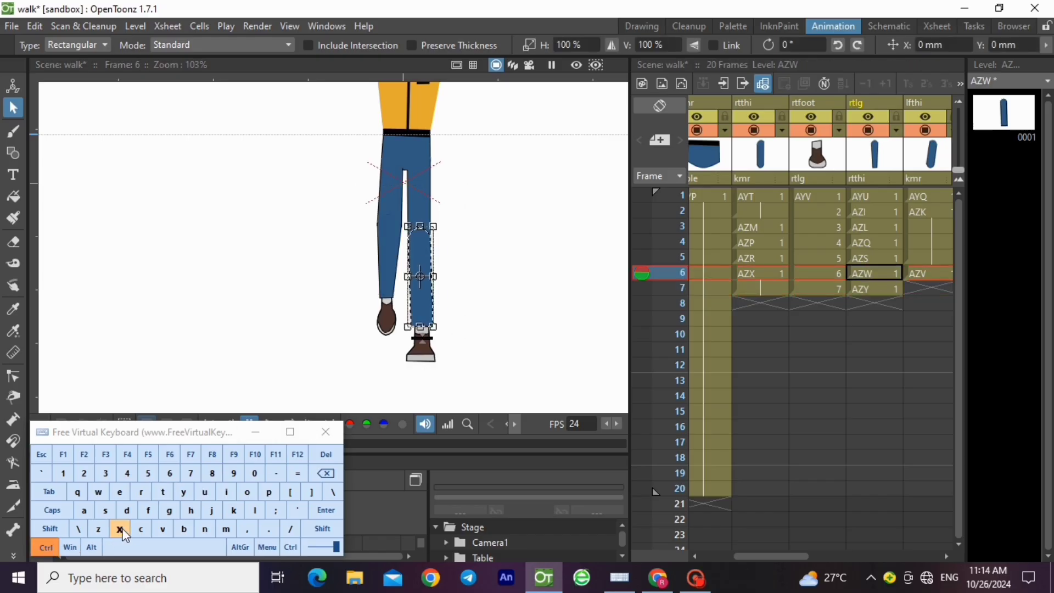
left_click(138, 532)
left_click(871, 290)
left_click(46, 547)
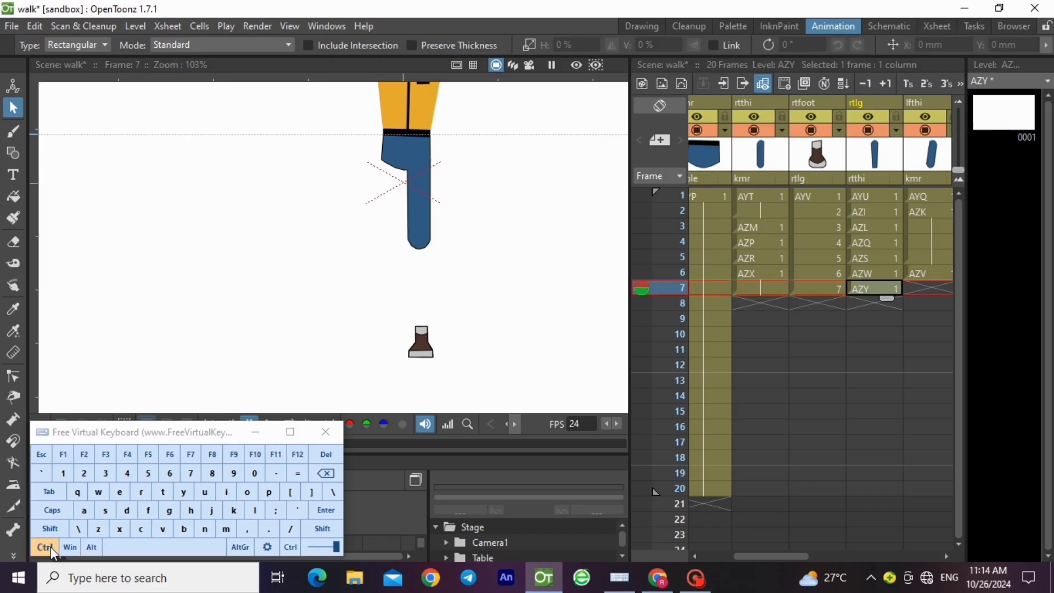
left_click(163, 529)
Step: Move the lower-left corner point of the frame 6 right trouser leg slightly down and outward to level the hem
left_click(874, 272)
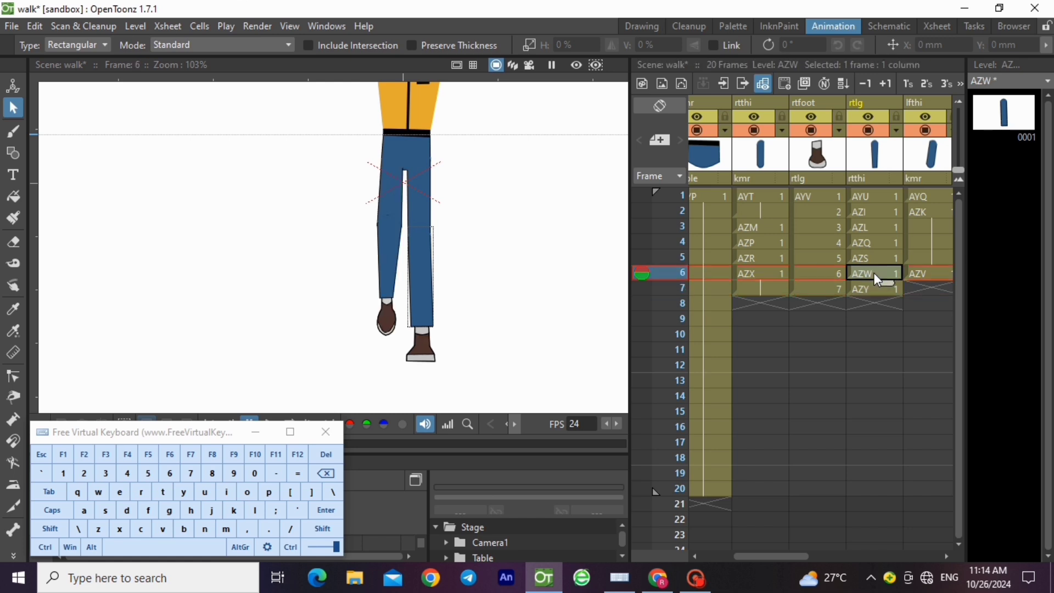
left_click(865, 287)
left_click(866, 278)
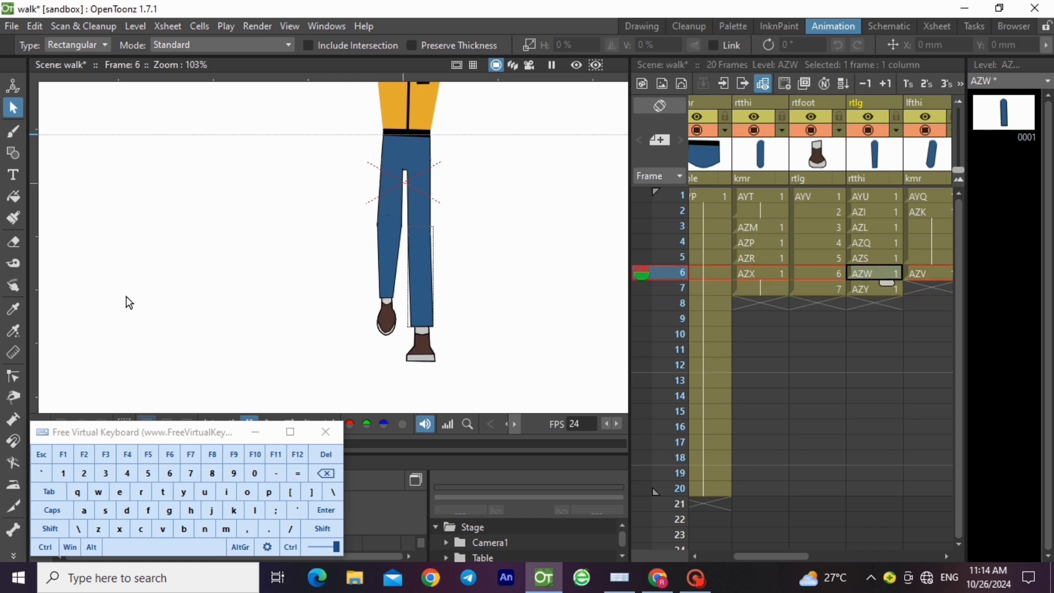
left_click(13, 376)
scroll(431, 331, "up", 6)
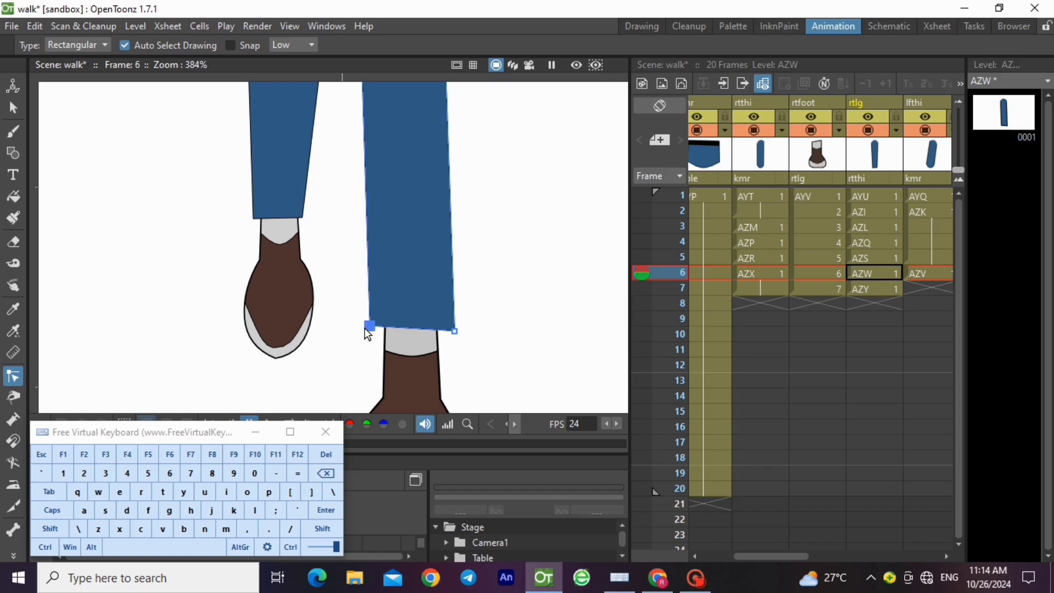
left_click_drag(365, 327, 365, 332)
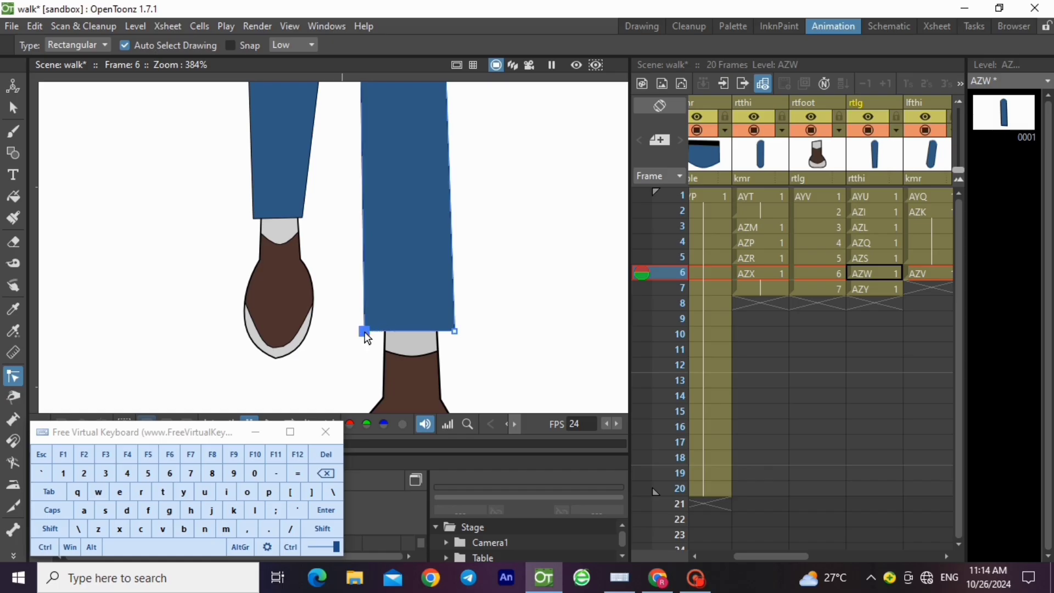
Step: Compare the right lower leg between frames 6 and 7 of the rtlg column
left_click(862, 289)
left_click(859, 270)
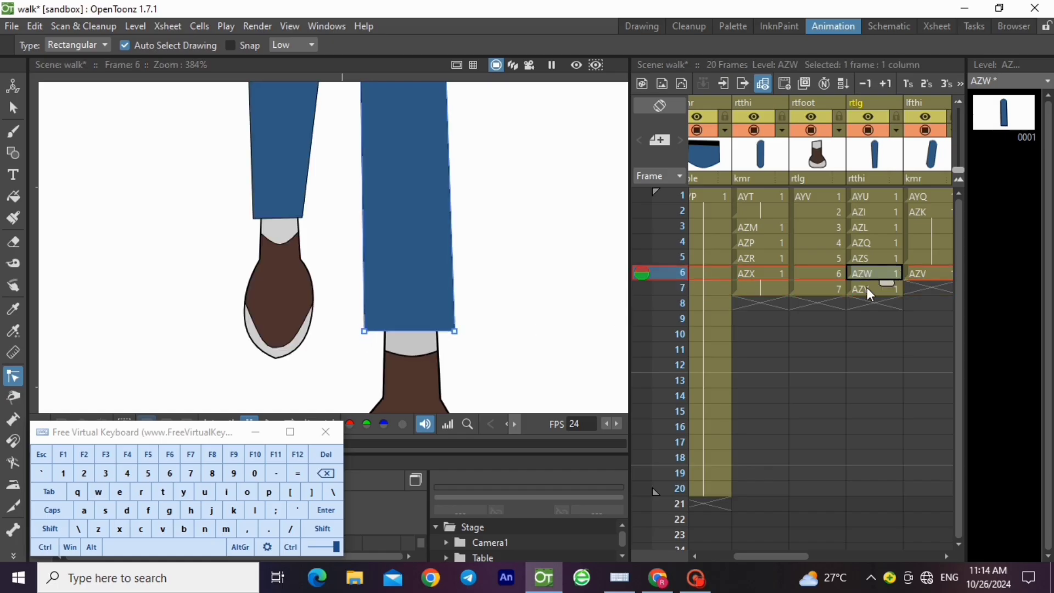
left_click(867, 288)
scroll(414, 244, "down", 3)
scroll(470, 366, "down", 1)
left_click(867, 271)
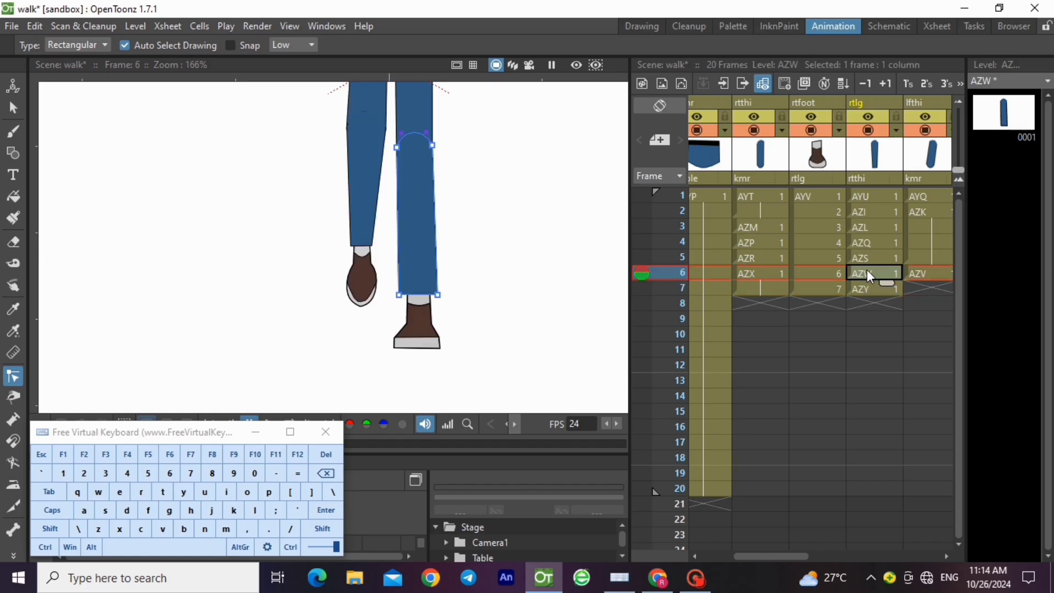
left_click(864, 291)
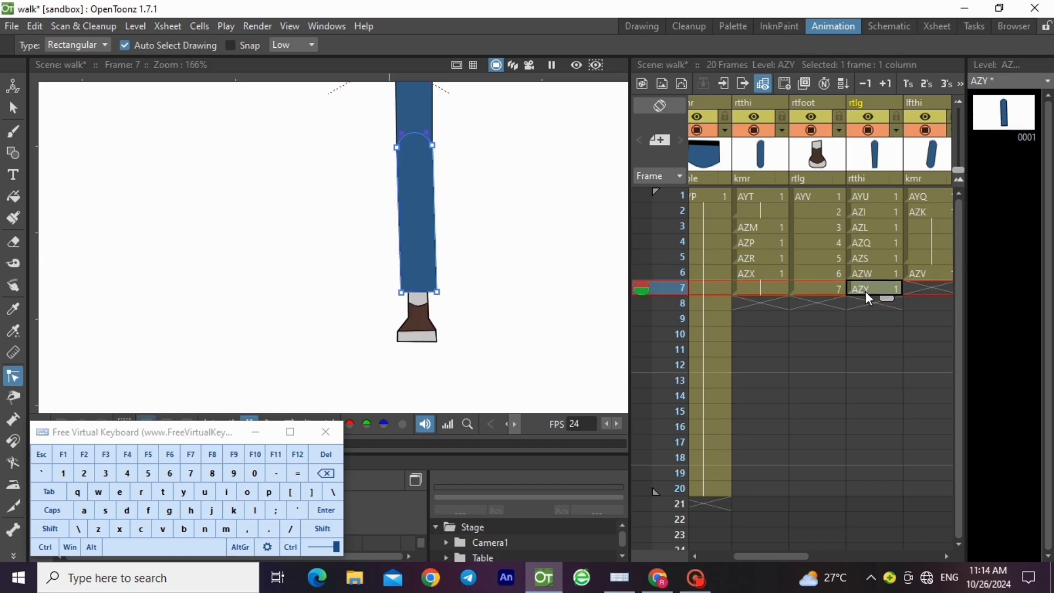
left_click(861, 274)
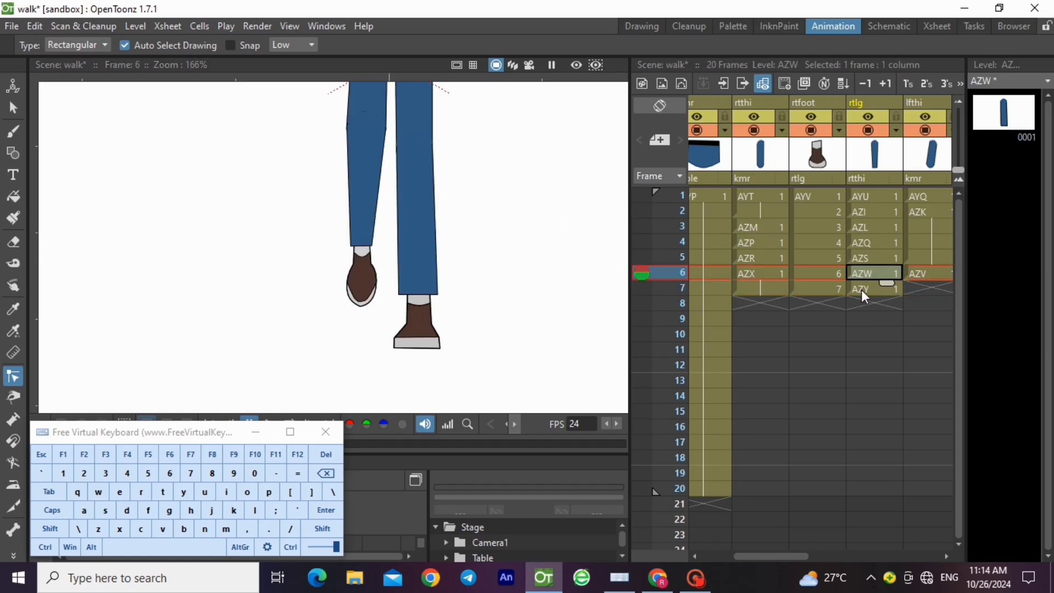
left_click(861, 289)
scroll(483, 318, "down", 2)
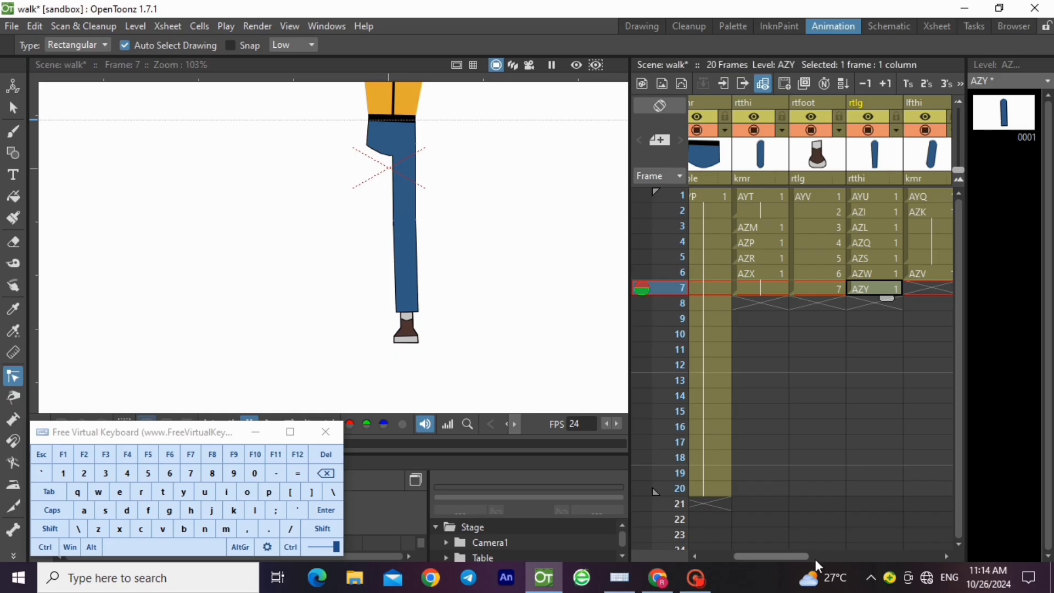
Step: Copy drawing 0007 of the AYS left foot level and paste it at frame 7 of the lffoot column
left_click_drag(790, 558, 862, 556)
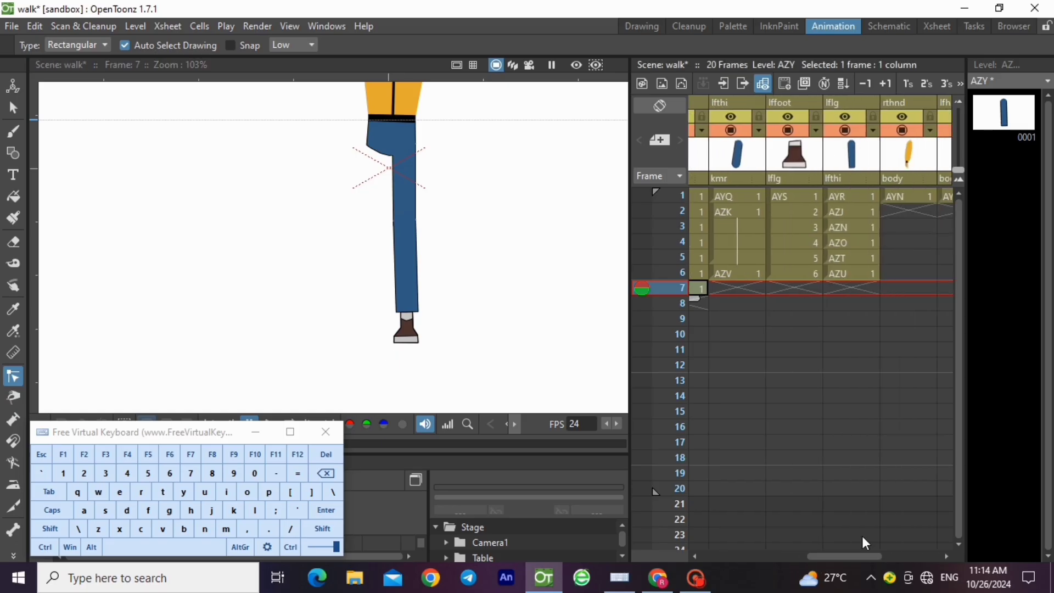
left_click(791, 272)
right_click(1018, 450)
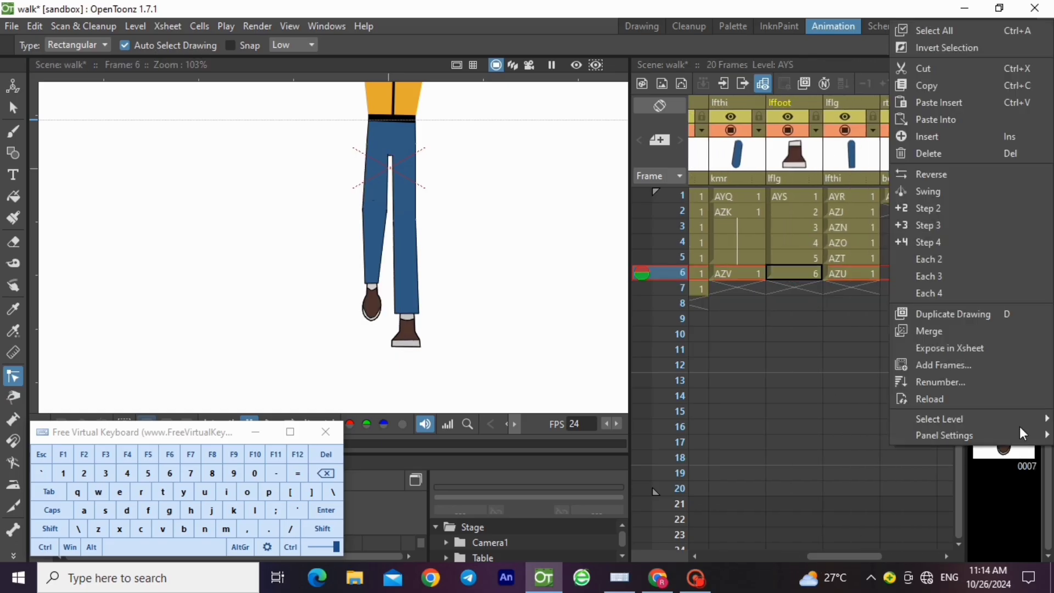
left_click(951, 100)
left_click(797, 289)
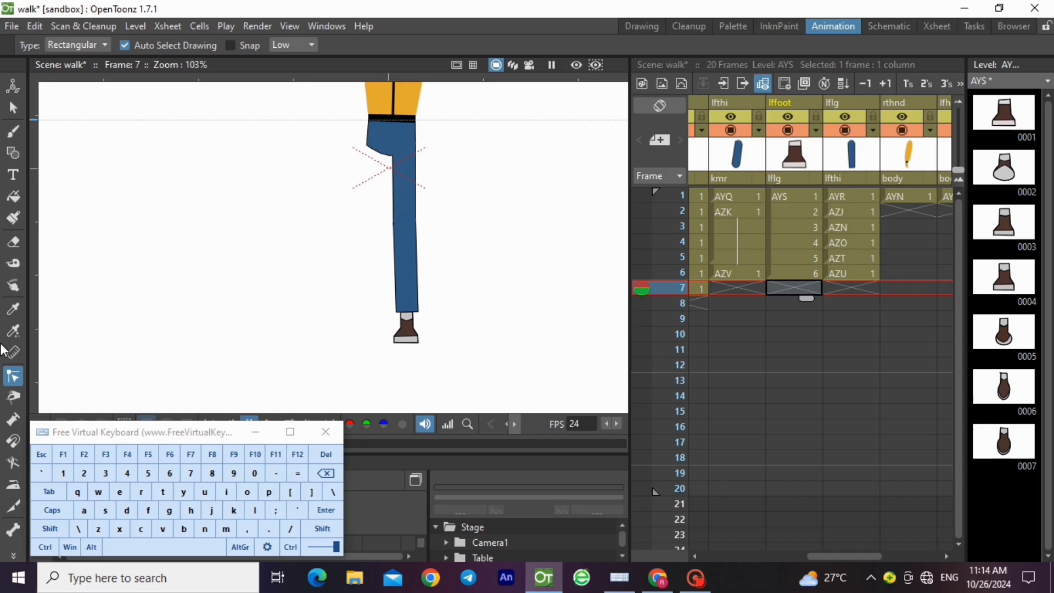
left_click(45, 548)
left_click(163, 529)
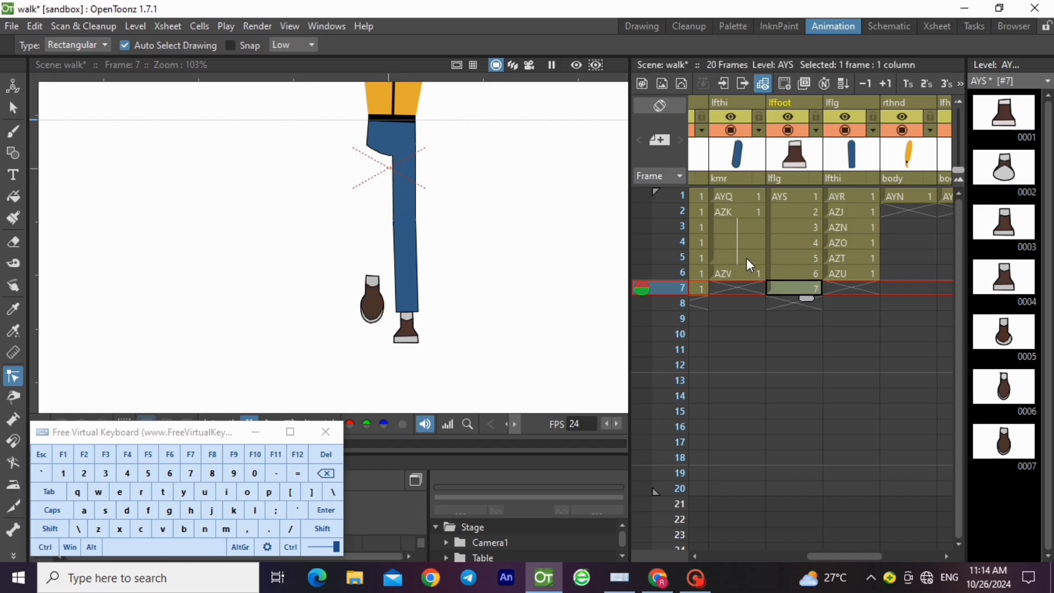
Step: Copy the whole left thigh drawing at frame 6 of the lfthi column
left_click(745, 274)
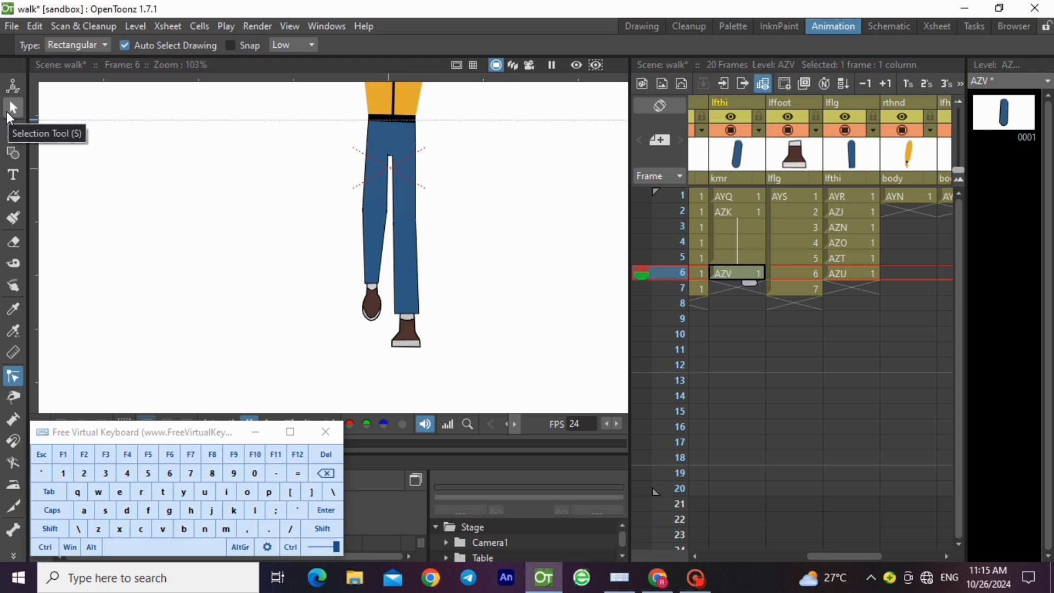
left_click(730, 289)
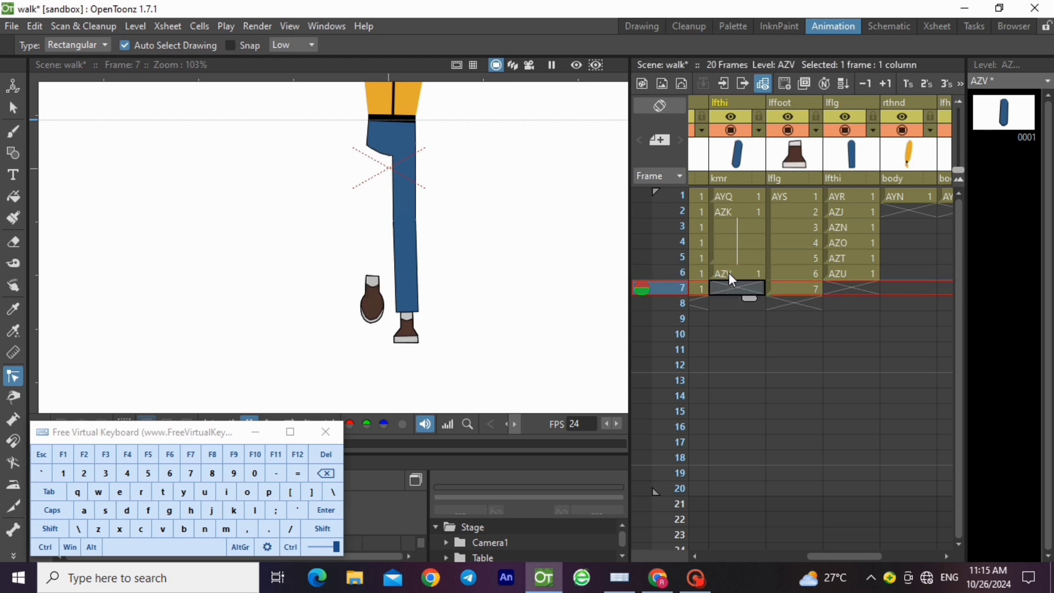
left_click(729, 273)
left_click(13, 109)
left_click(376, 181)
left_click(45, 547)
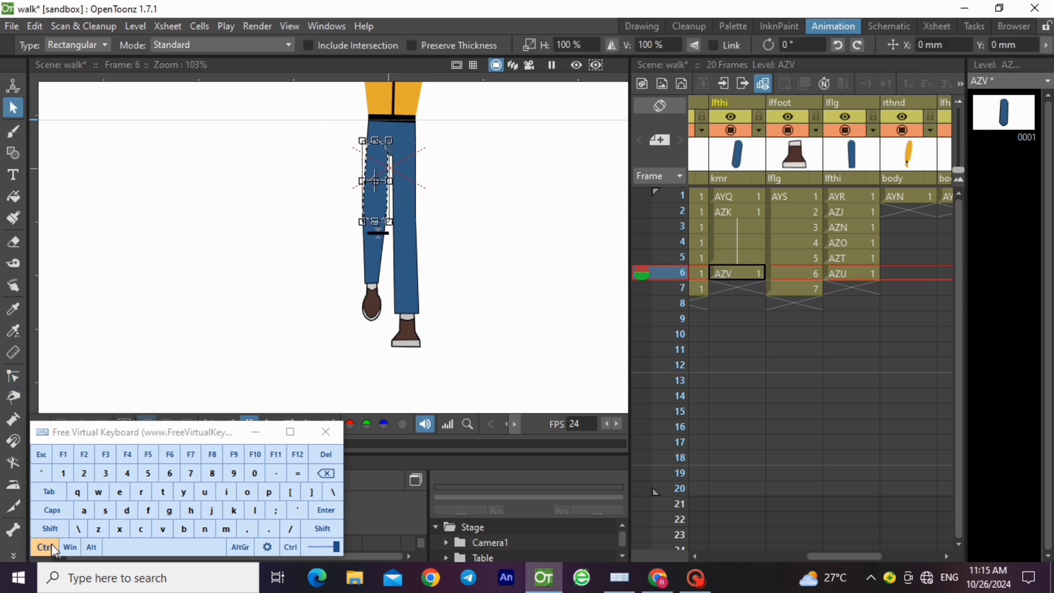
left_click(141, 529)
Step: Create a Toonz Vector Level named AZZ at frame 7 of the lfthi column and paste the copied thigh into it
left_click(730, 289)
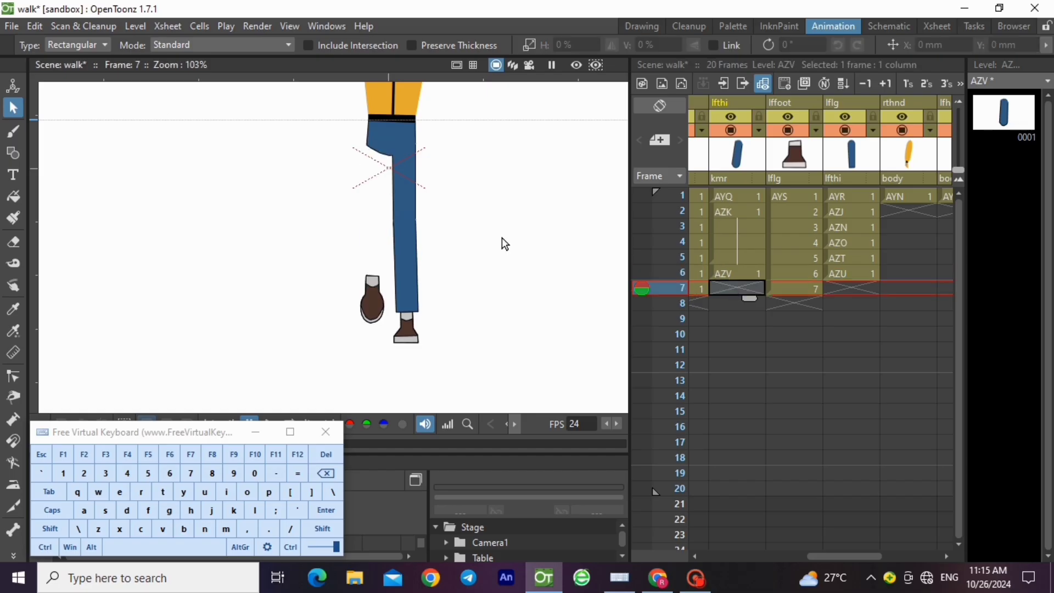
left_click(136, 26)
mouse_move(177, 44)
left_click(335, 84)
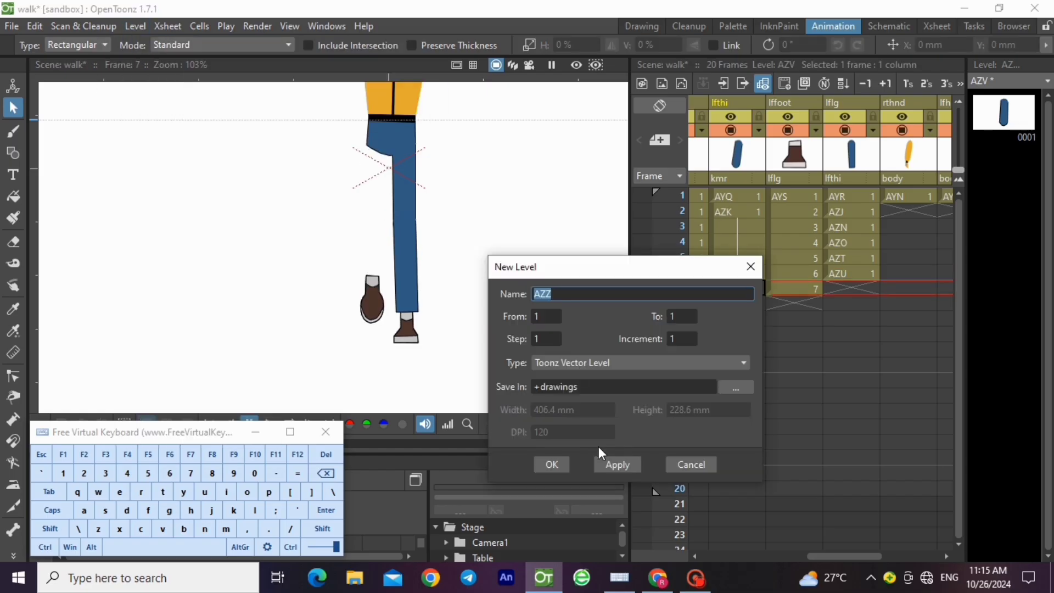
left_click(561, 462)
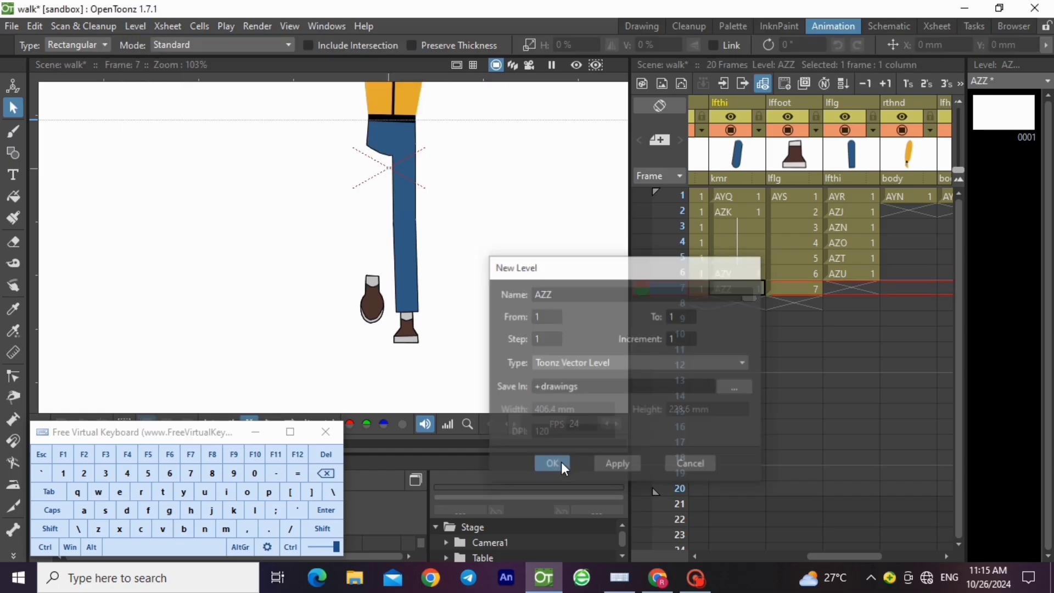
left_click(45, 547)
left_click(163, 529)
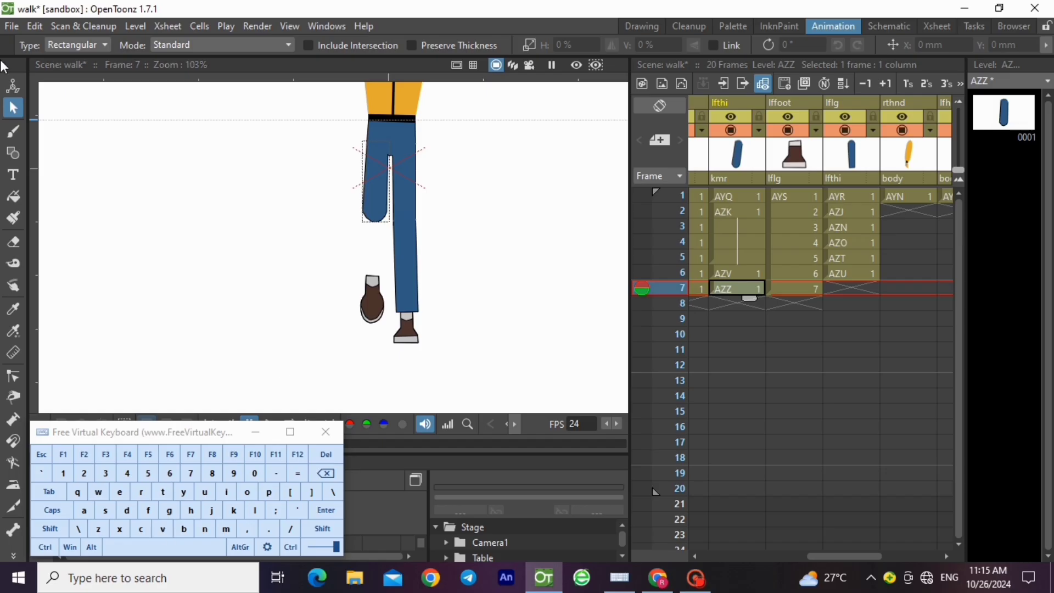
Step: Move the frame 7 left thigh's pivot to its upper end and rotate the thigh about -5.29°, swinging its knee end outward
left_click_drag(328, 124, 417, 273)
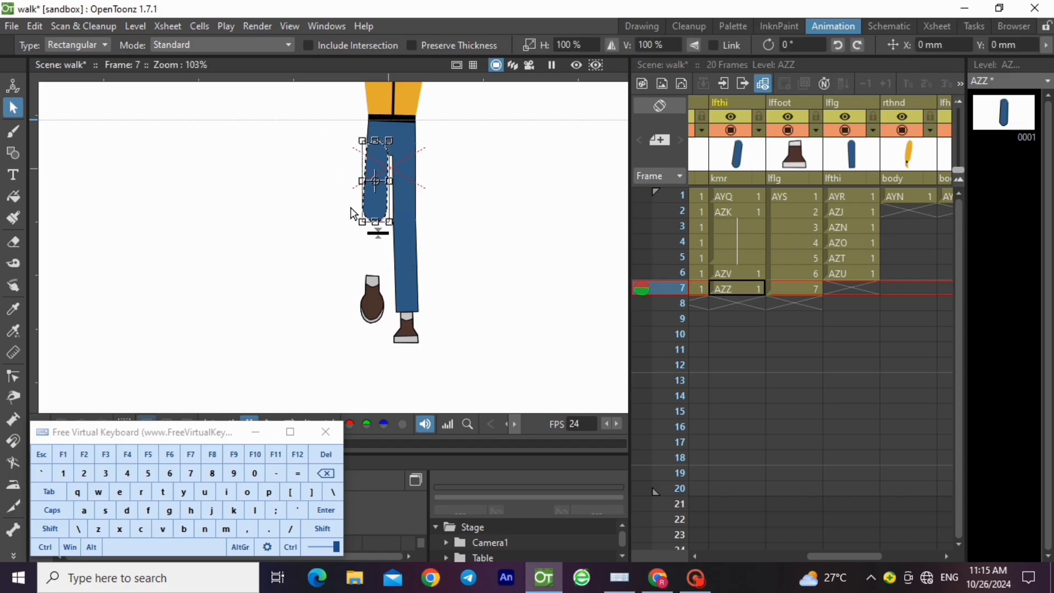
scroll(389, 149, "up", 2)
scroll(368, 186, "up", 2)
left_click_drag(373, 216, 374, 113)
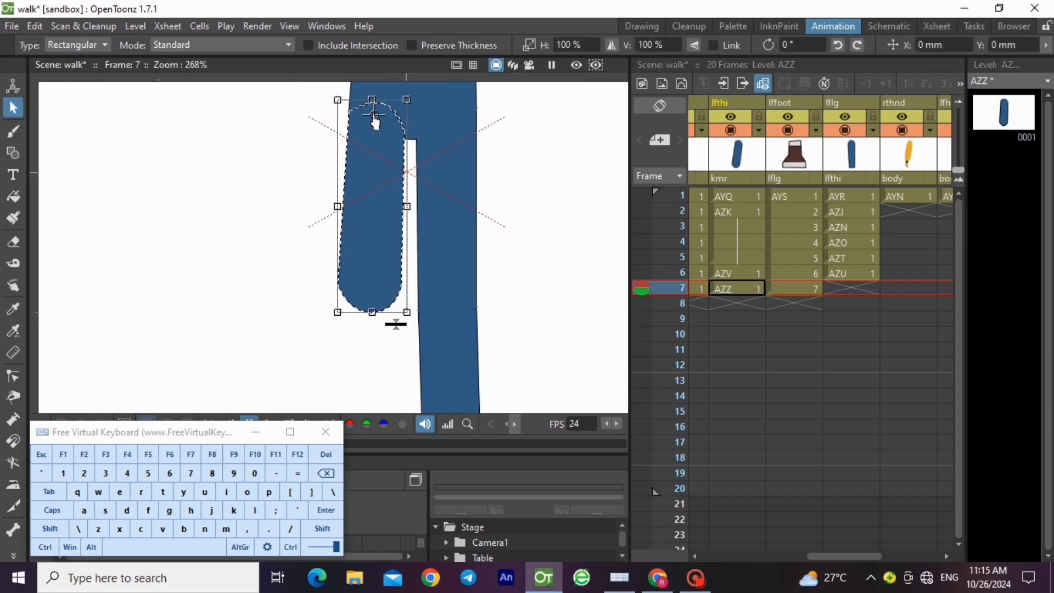
left_click_drag(411, 333, 393, 339)
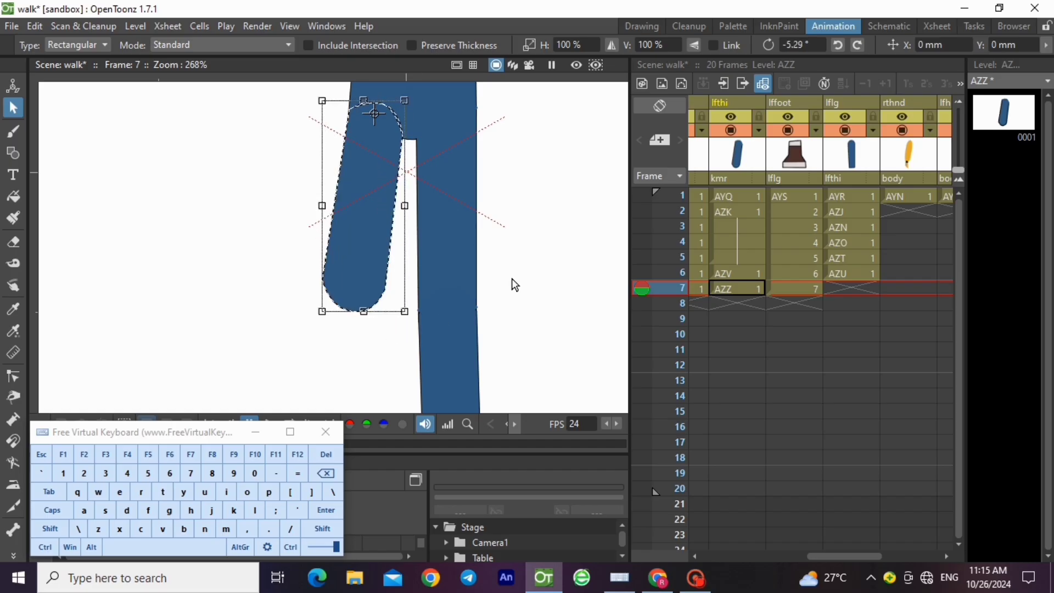
left_click(513, 282)
Step: Move the outer knee-side control point of the frame 7 left thigh slightly outward to widen its lower end
scroll(491, 240, "down", 3)
left_click(857, 274)
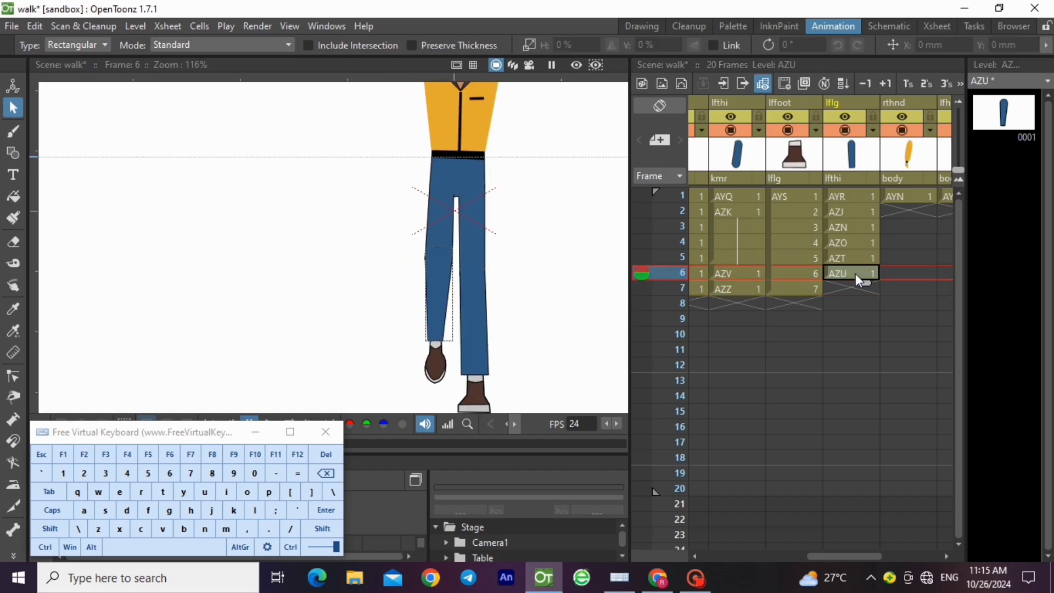
left_click(852, 288)
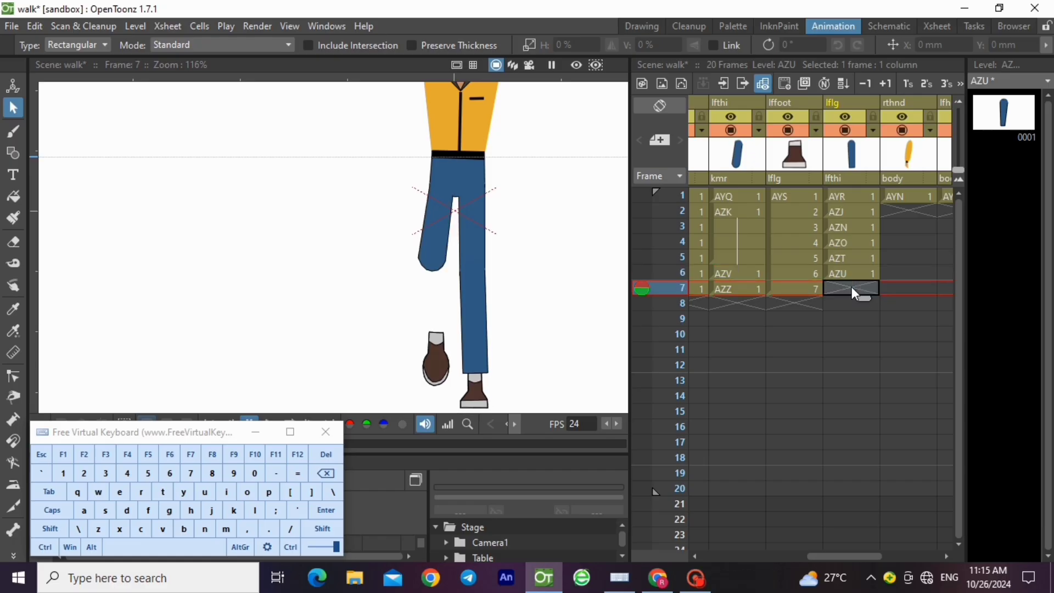
left_click(724, 288)
left_click(433, 266)
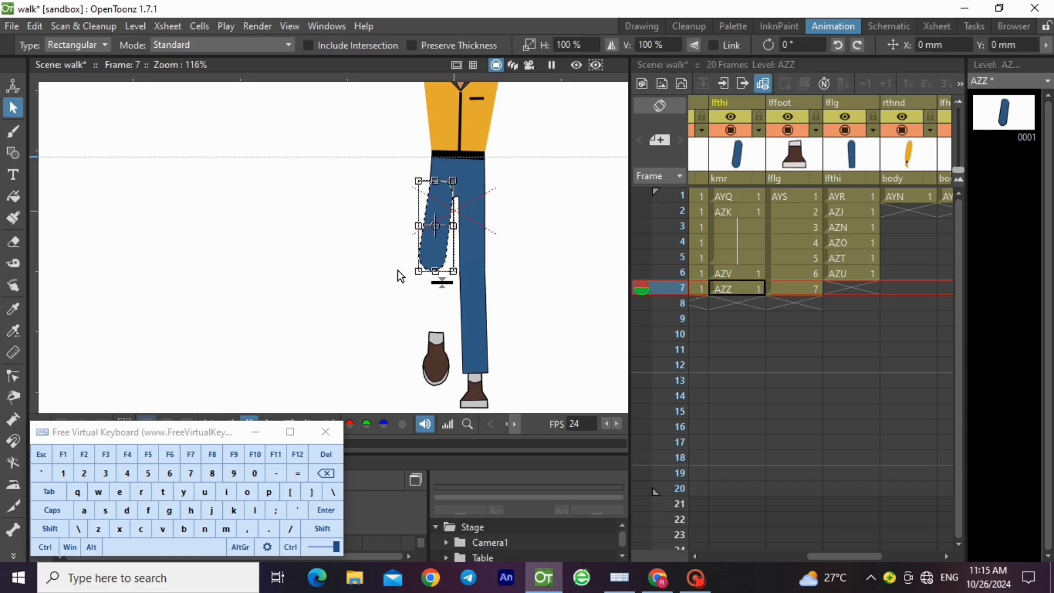
left_click(14, 376)
left_click(429, 268)
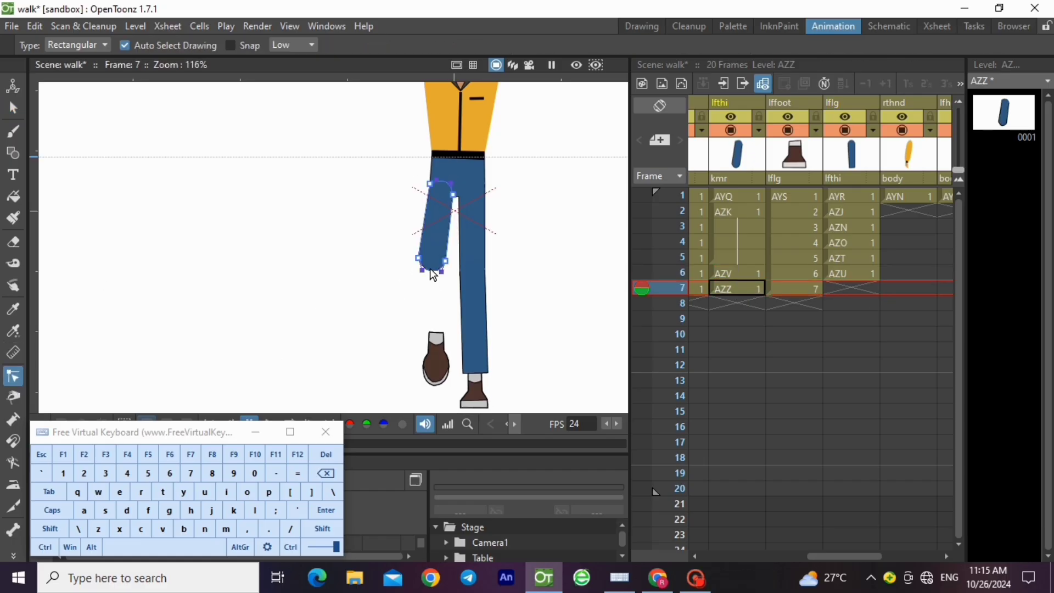
scroll(427, 269, "up", 5)
left_click(399, 237)
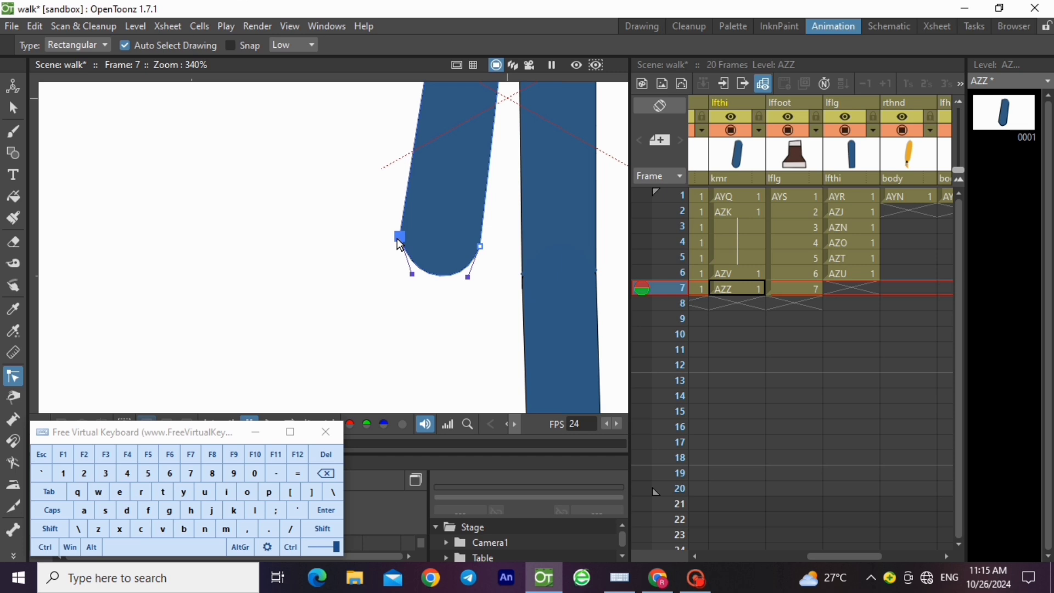
left_click_drag(399, 238, 393, 238)
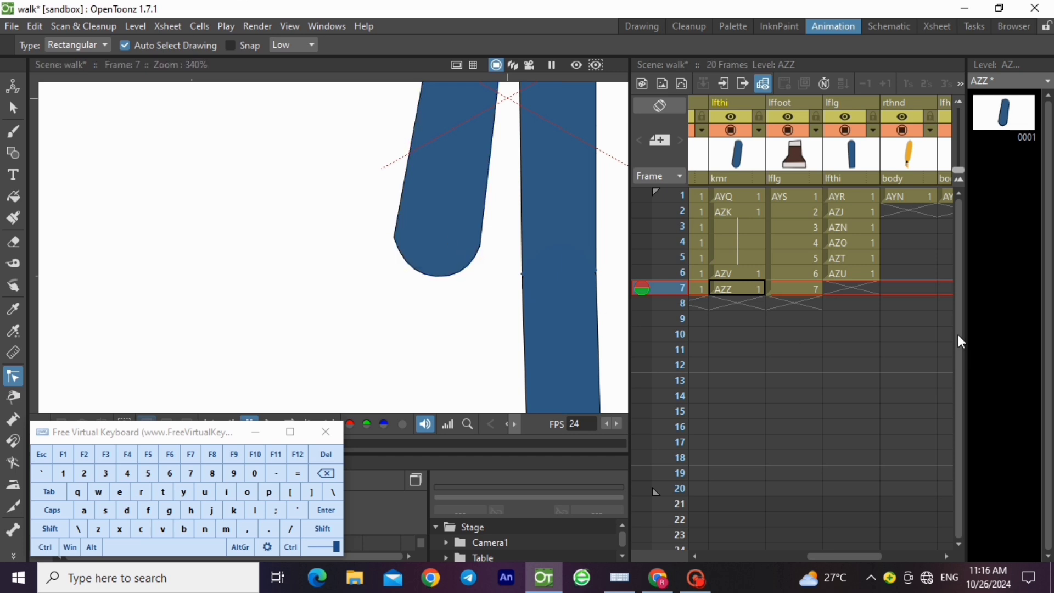
Step: Copy the whole left lower leg drawing at frame 6 of the lflg column
left_click(852, 272)
left_click(14, 109)
scroll(318, 185, "down", 1)
scroll(317, 182, "down", 2)
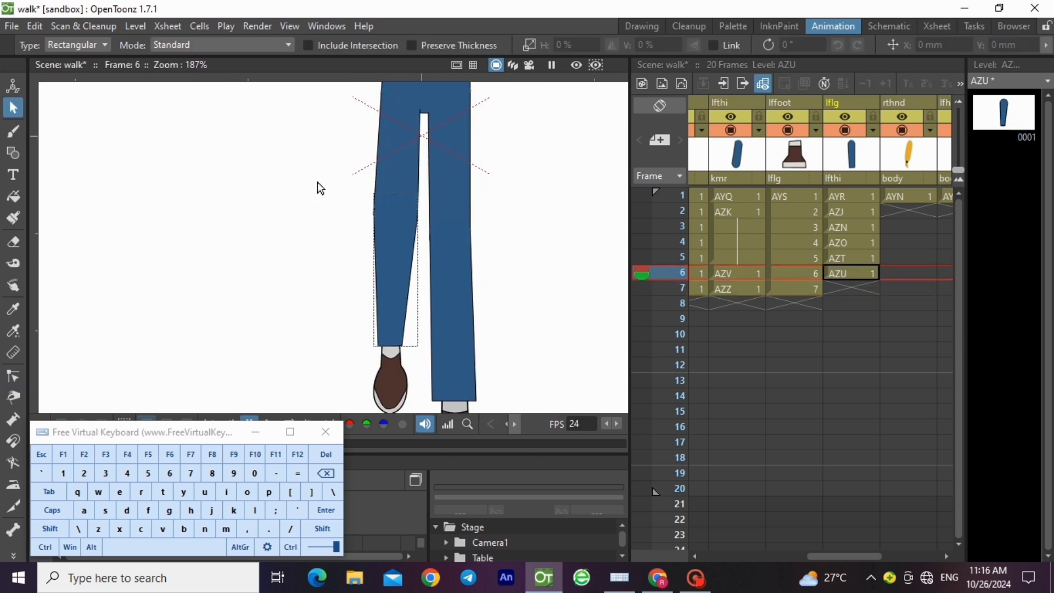
left_click_drag(324, 162, 457, 365)
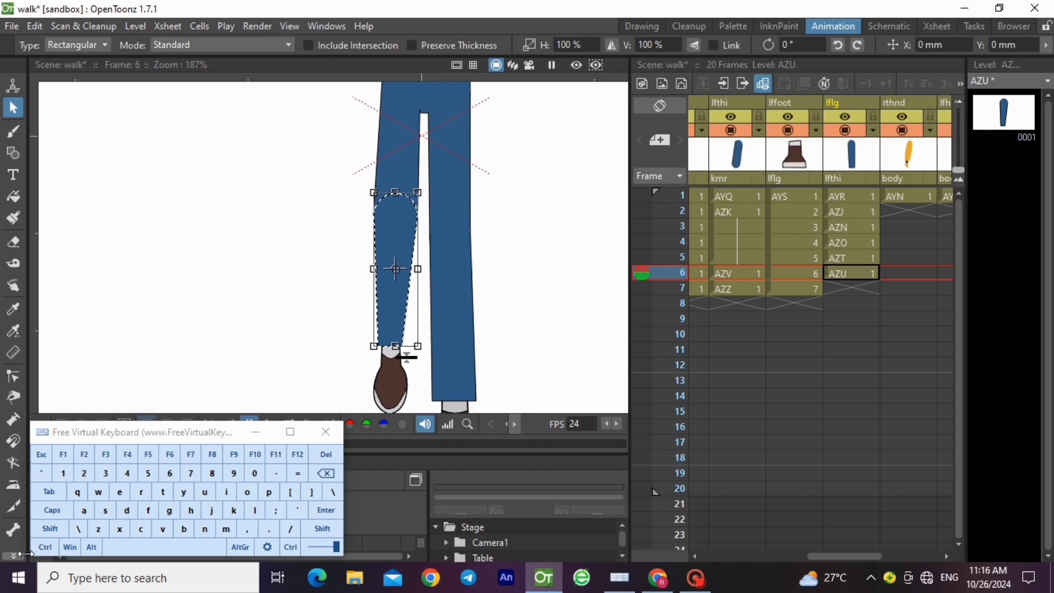
left_click(45, 547)
left_click(144, 529)
Step: Create a Toonz Vector Level named BAA at frame 7 of the lflg column and paste the copied lower leg into it
left_click(871, 289)
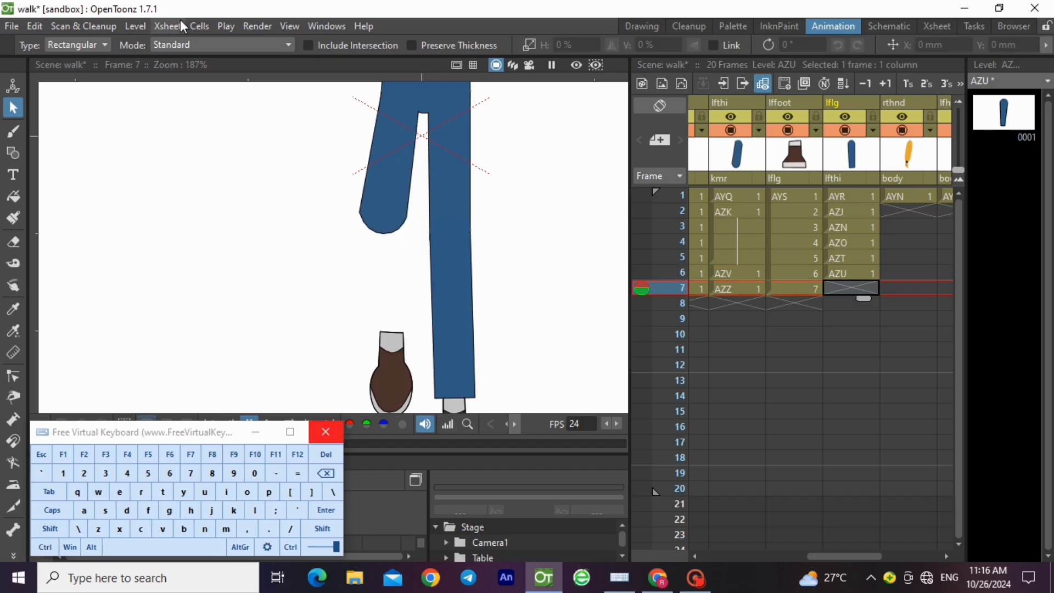
left_click(135, 26)
mouse_move(141, 39)
left_click(352, 85)
left_click(552, 464)
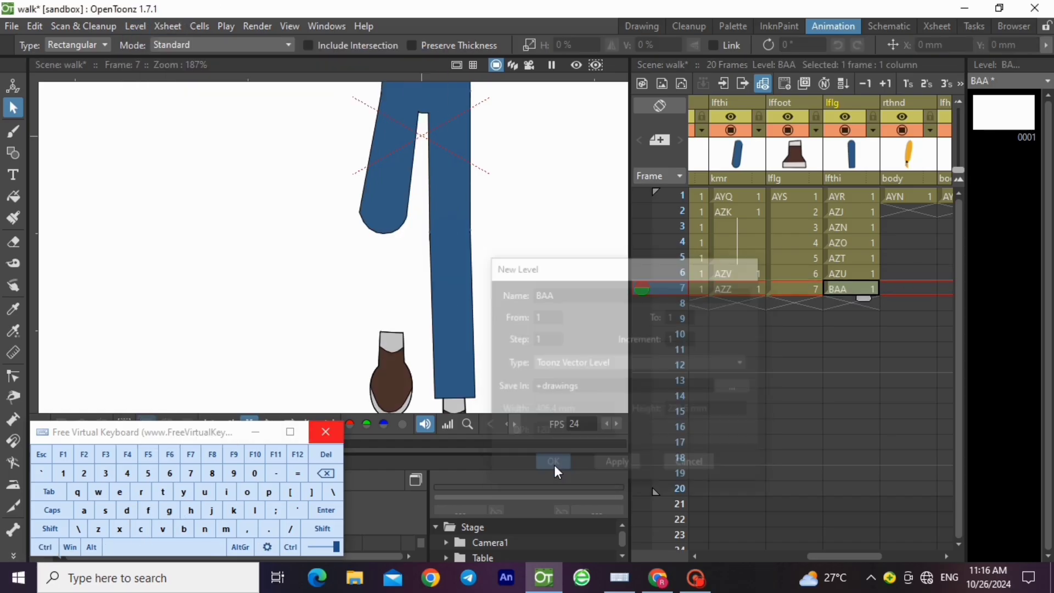
left_click(45, 547)
left_click(163, 528)
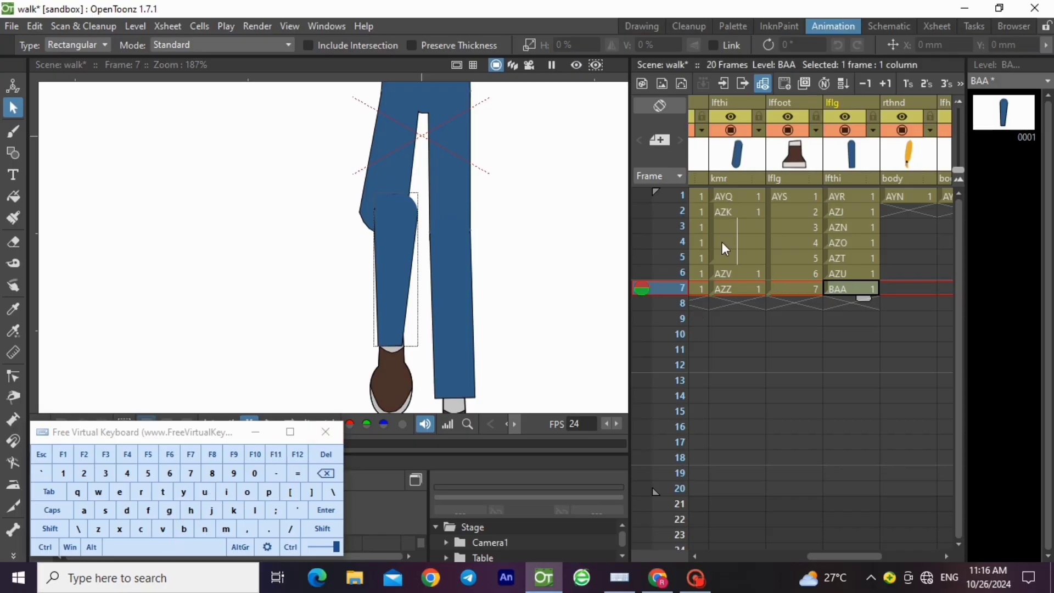
Step: Fit the frame 7 left lower leg under the thigh: shift it -1.93 mm in X, widen it to 108.64% and rotate it about 5.3° around the knee
left_click_drag(307, 186, 459, 384)
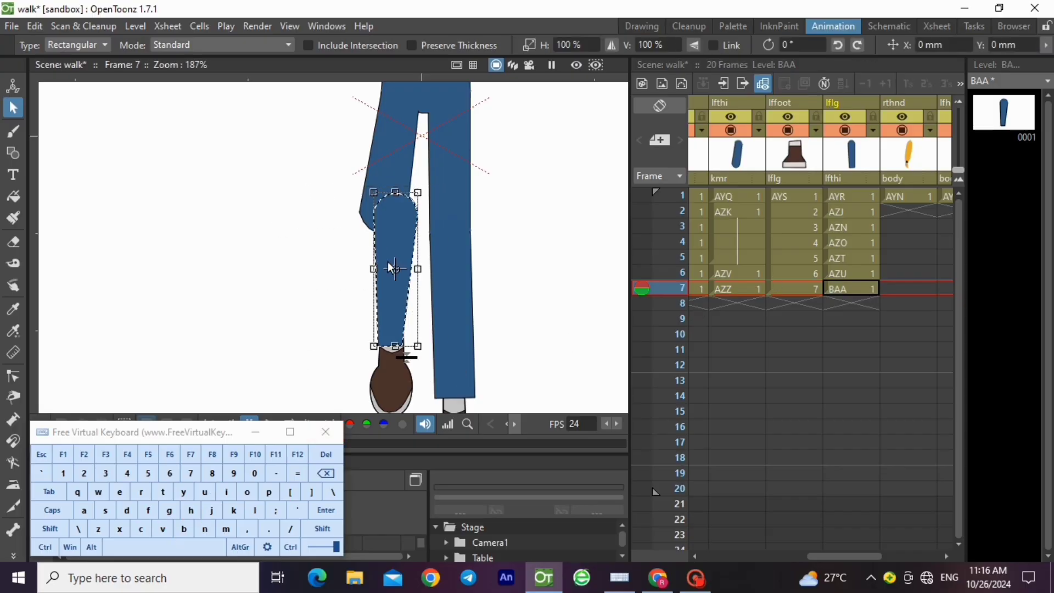
left_click_drag(378, 290, 373, 291)
left_click_drag(410, 260, 397, 260)
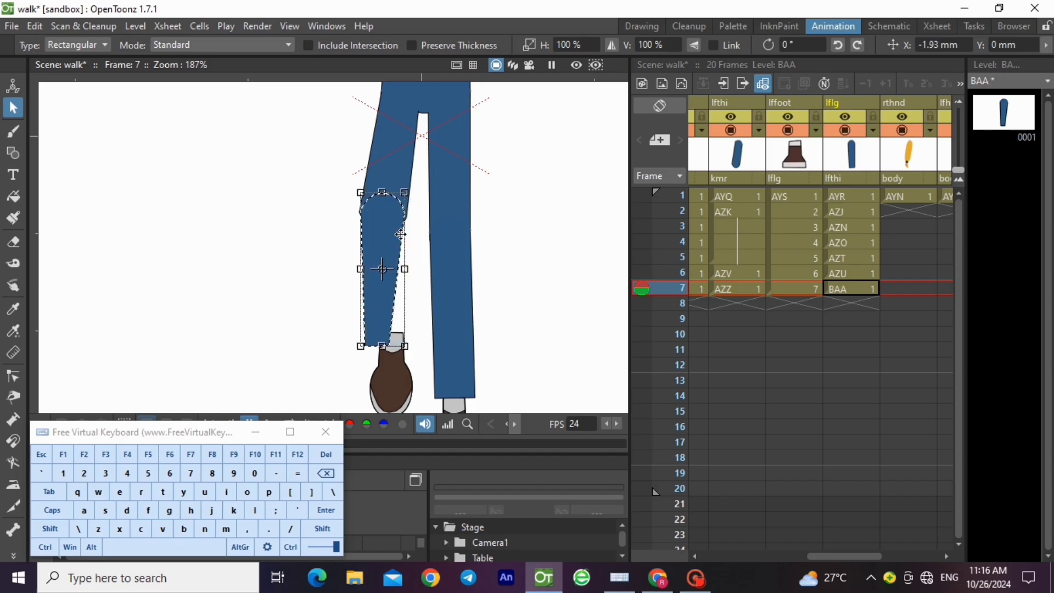
left_click_drag(405, 218, 409, 220)
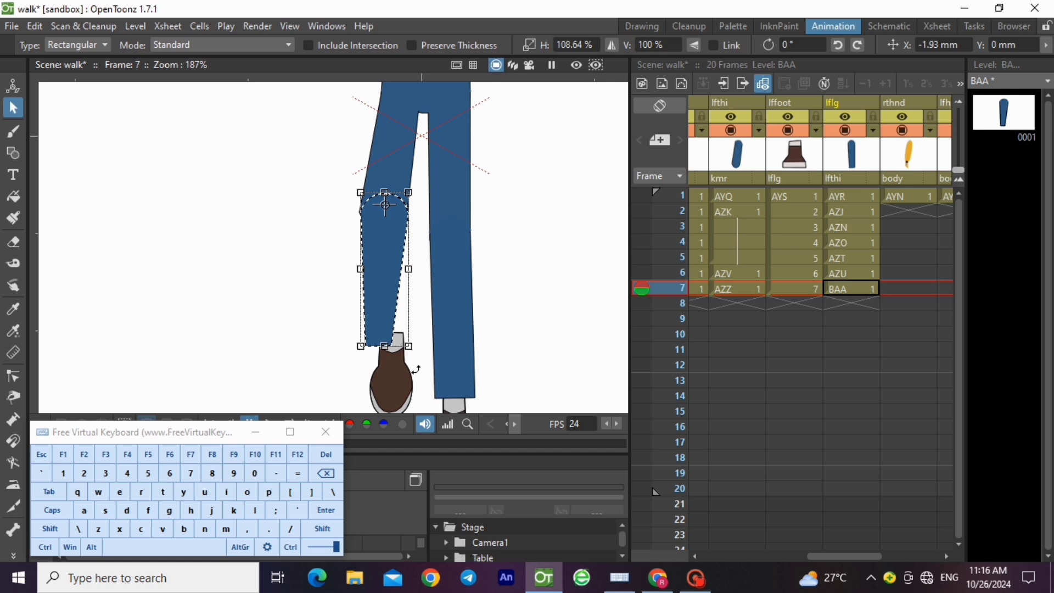
left_click_drag(416, 369, 429, 358)
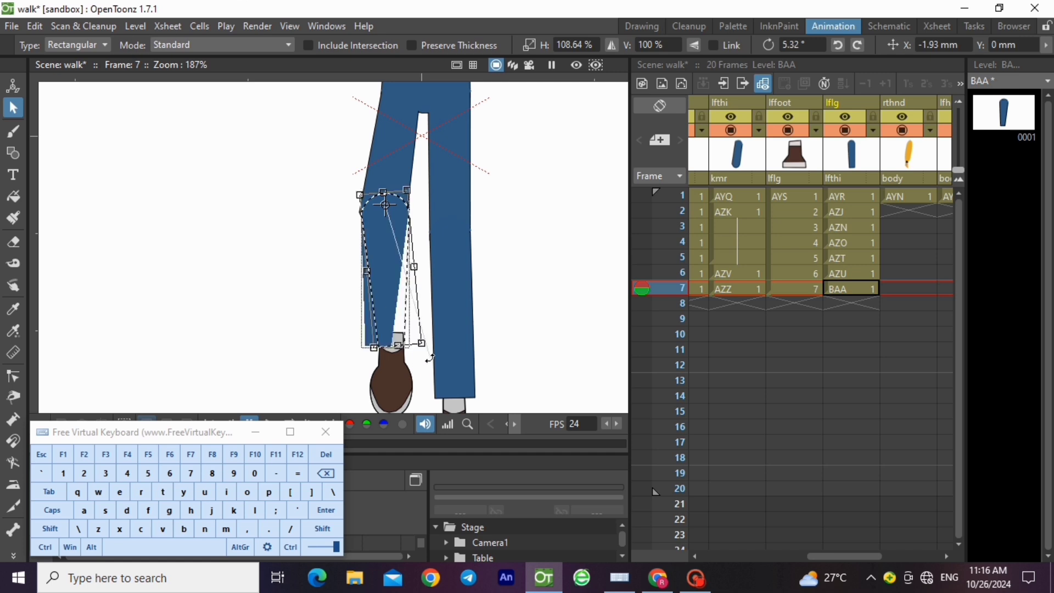
Step: Adjust the two hem corner points of the frame 7 left lower leg so the hem is level and slightly wider than the ankle
left_click(13, 377)
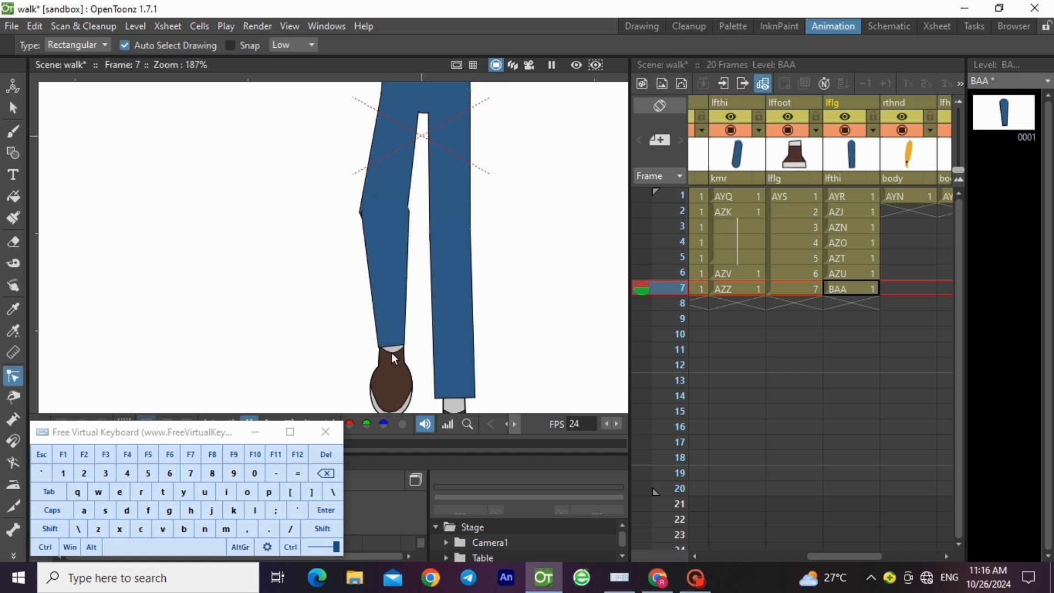
scroll(384, 346, "up", 4)
left_click(367, 331)
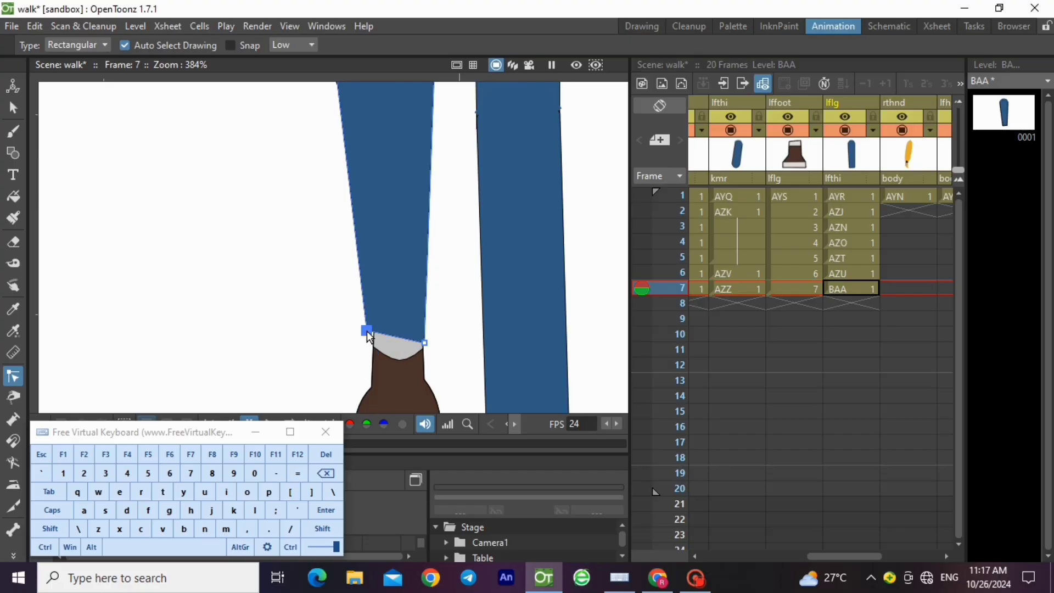
left_click_drag(366, 331, 365, 330)
left_click_drag(425, 343, 433, 331)
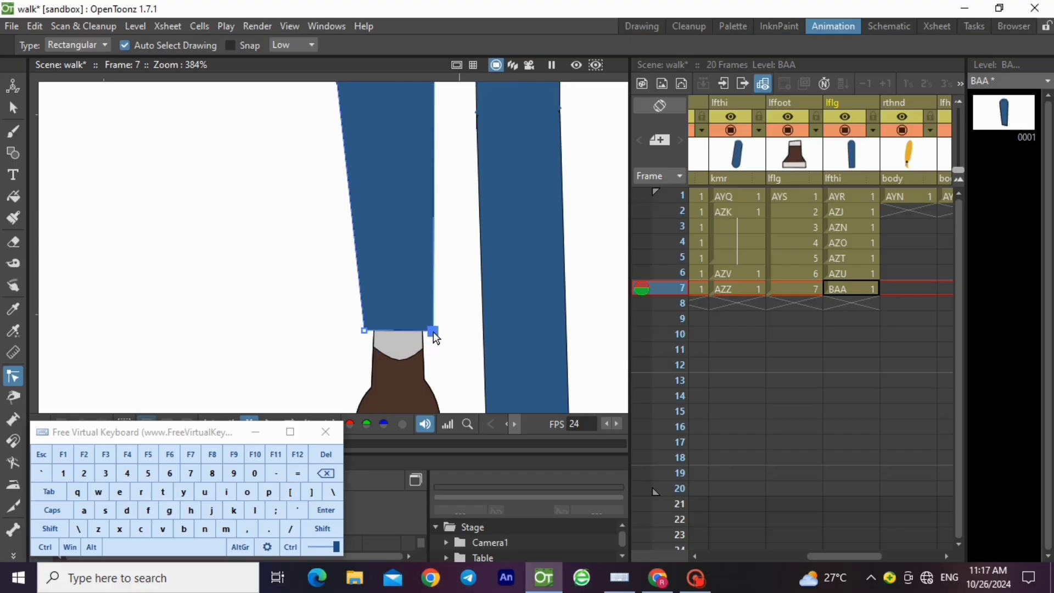
left_click_drag(368, 334, 363, 333)
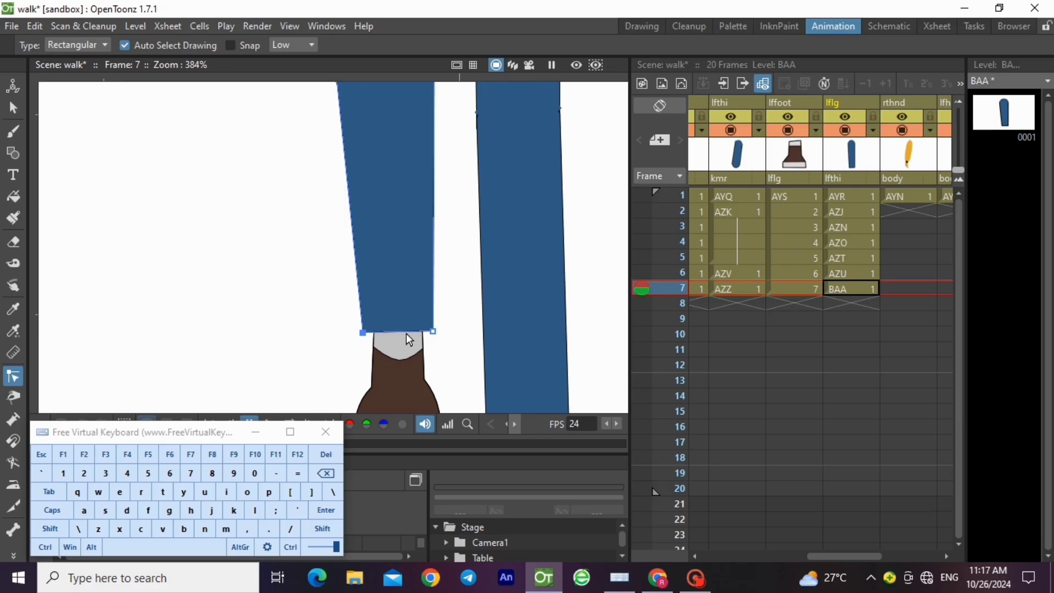
Step: Move the upper corner points of the frame 7 left lower leg's knee curve slightly inward and up under the thigh
scroll(407, 333, "down", 5)
scroll(365, 211, "up", 6)
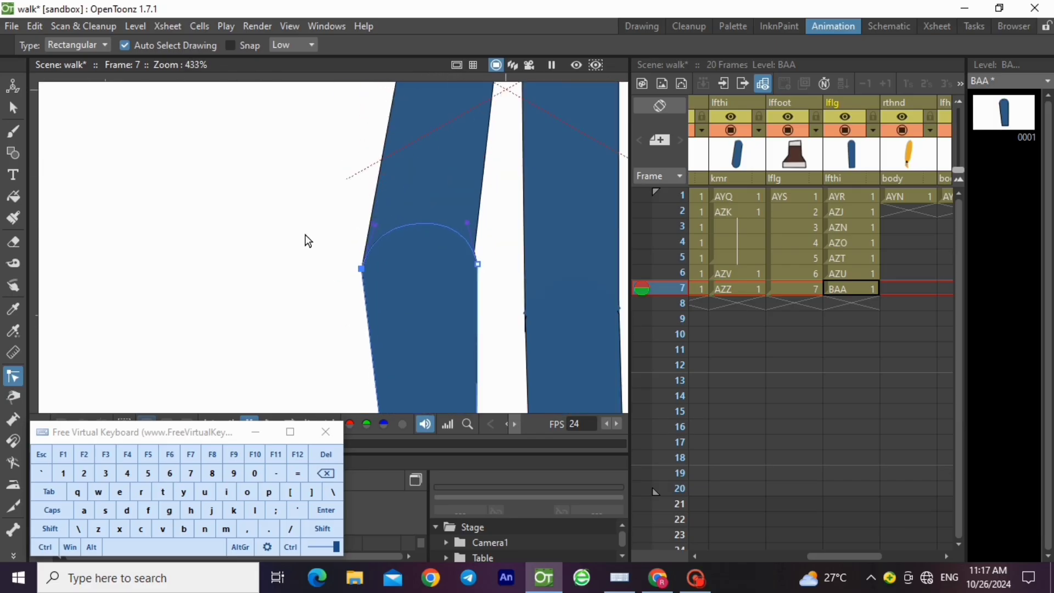
scroll(306, 240, "down", 4)
scroll(318, 186, "up", 1)
scroll(329, 174, "up", 2)
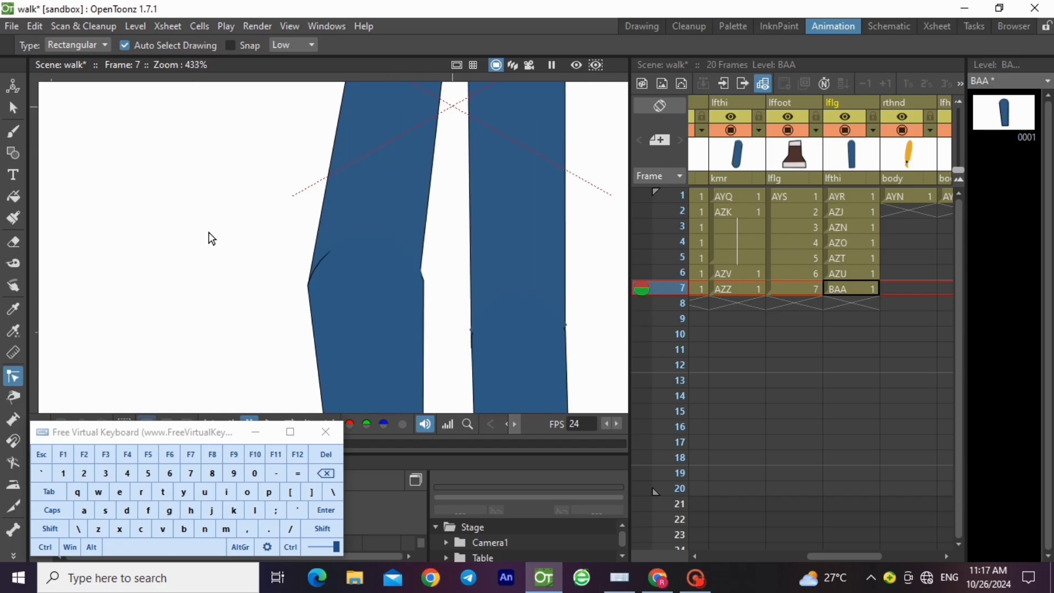
left_click(364, 248)
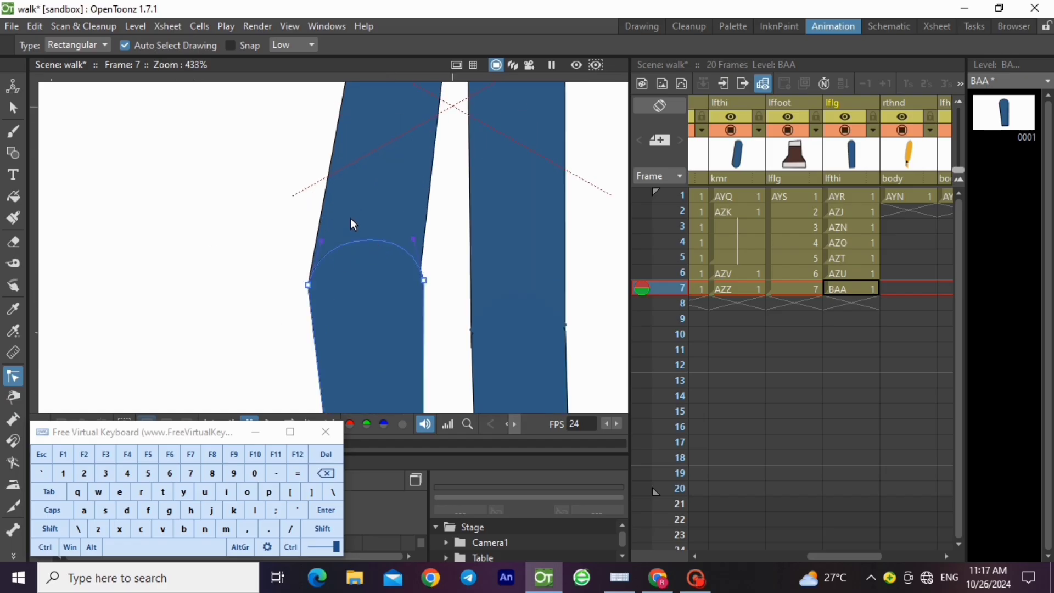
left_click(365, 237)
left_click_drag(315, 274, 316, 268)
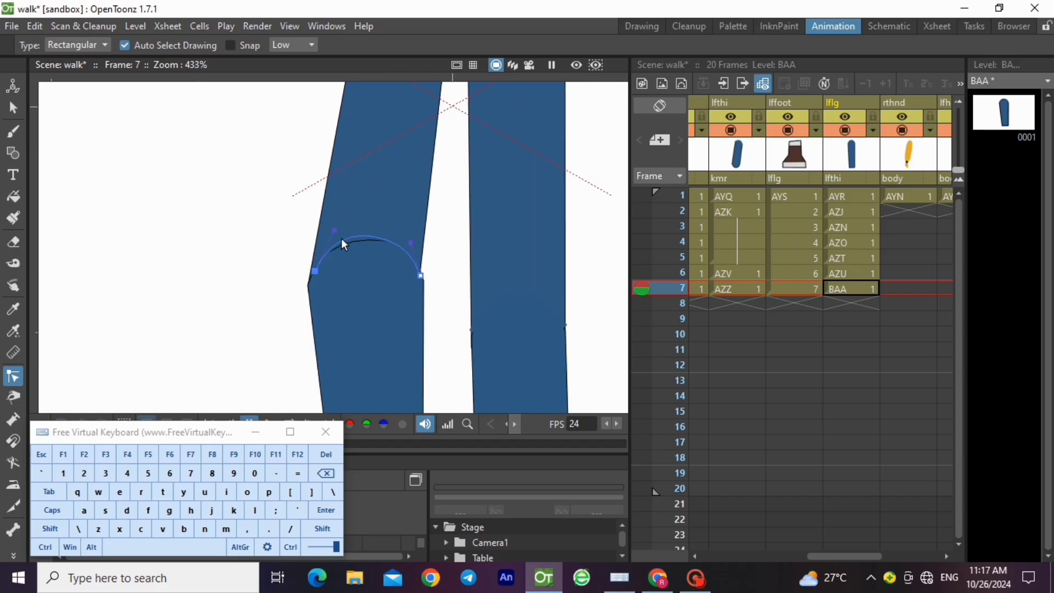
scroll(282, 176, "down", 6)
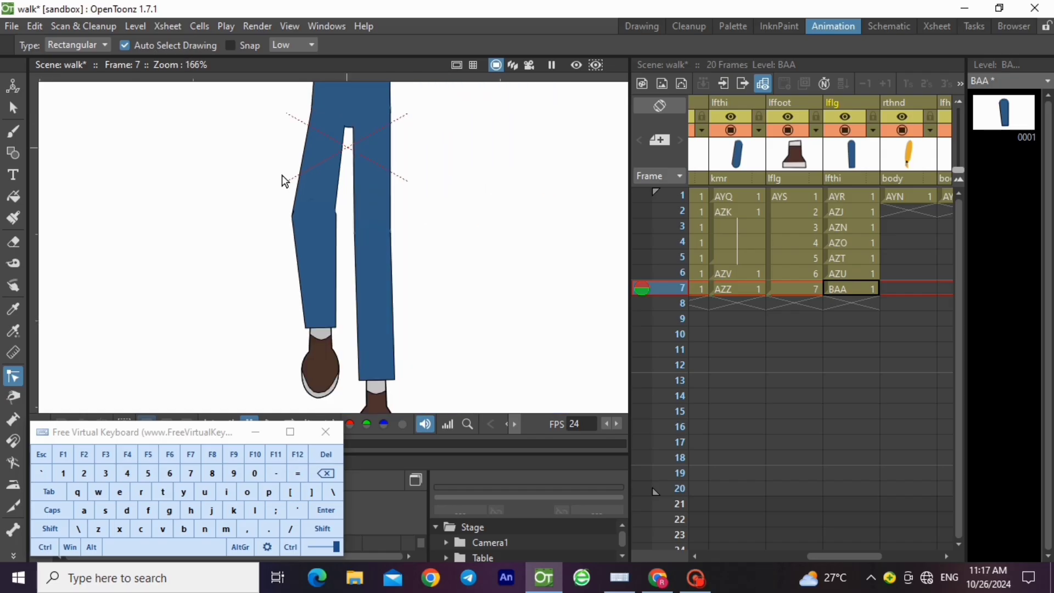
left_click(783, 276)
left_click(783, 291)
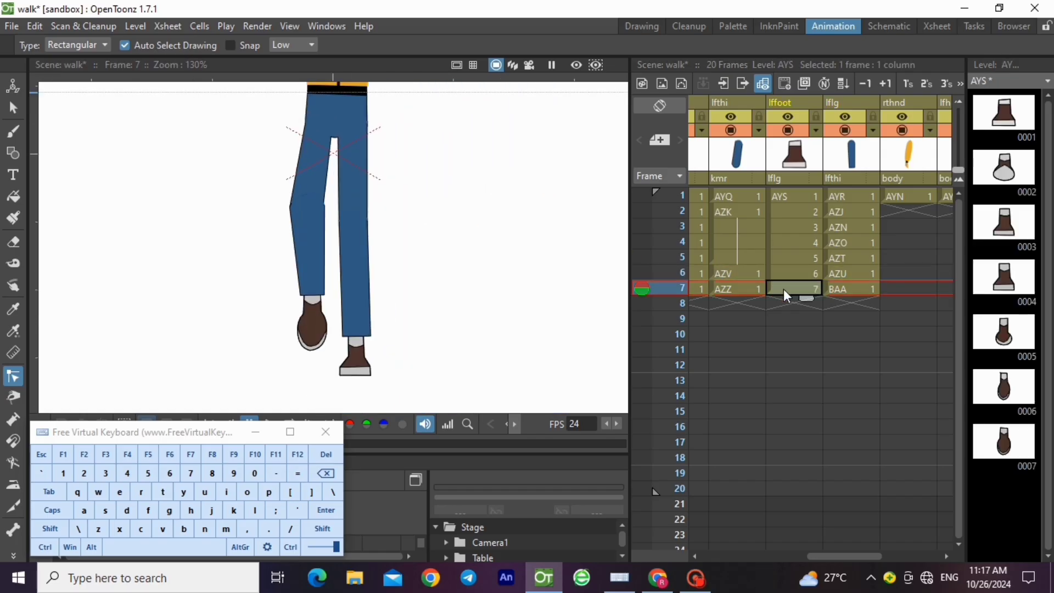
left_click(802, 197)
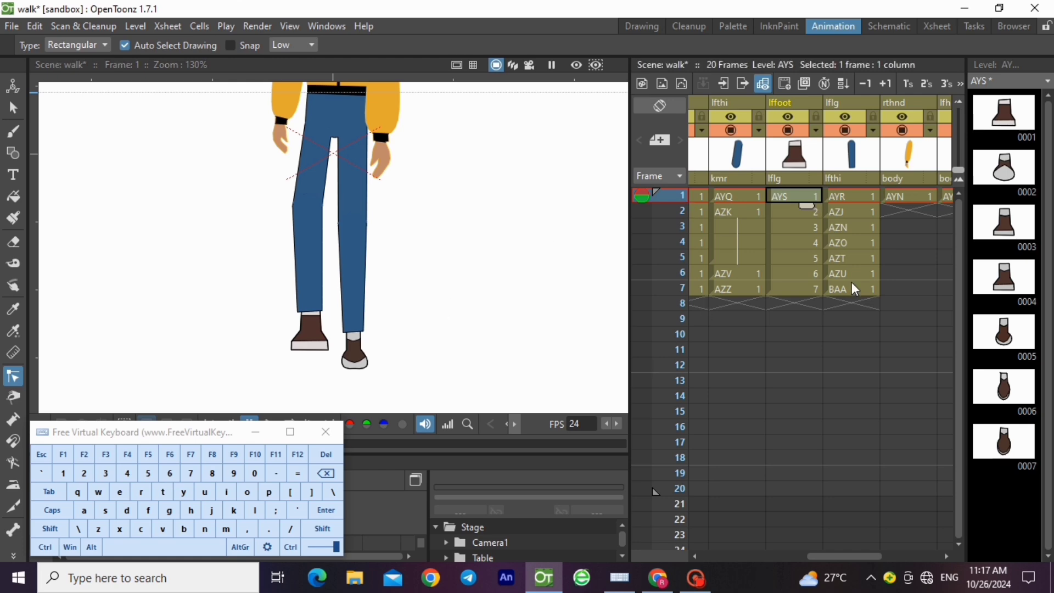
Step: Delete the cells from frame 8 to frame 20 in the body and kmr columns
left_click_drag(822, 558, 713, 575)
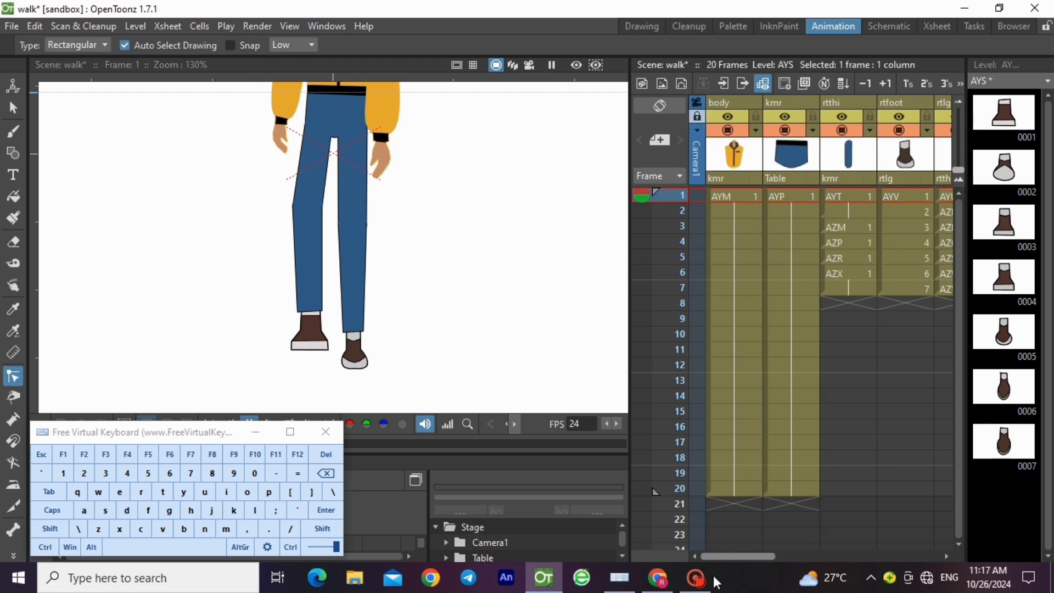
left_click(733, 304)
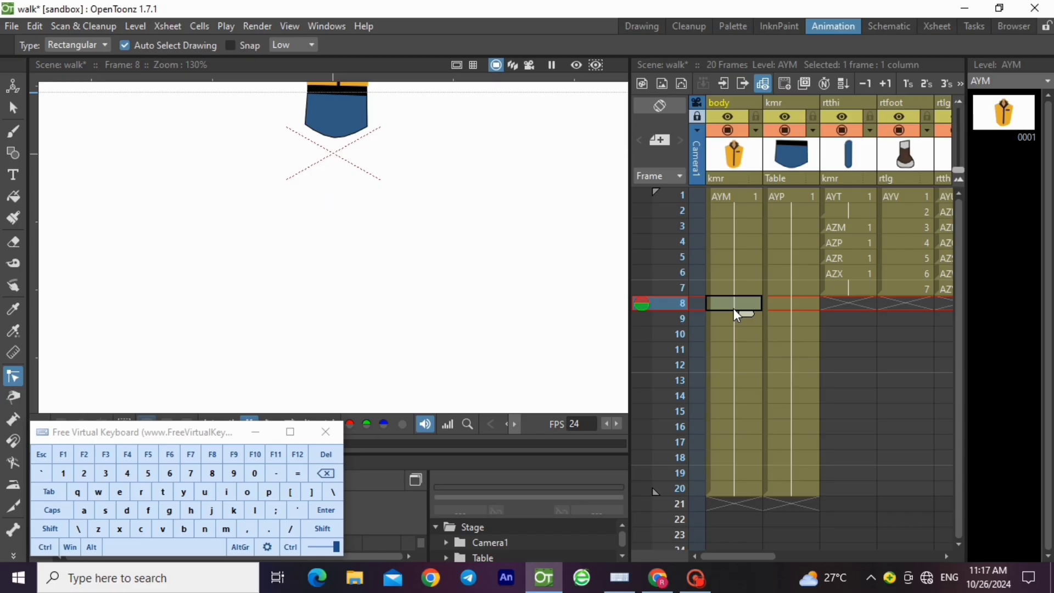
right_click(736, 494)
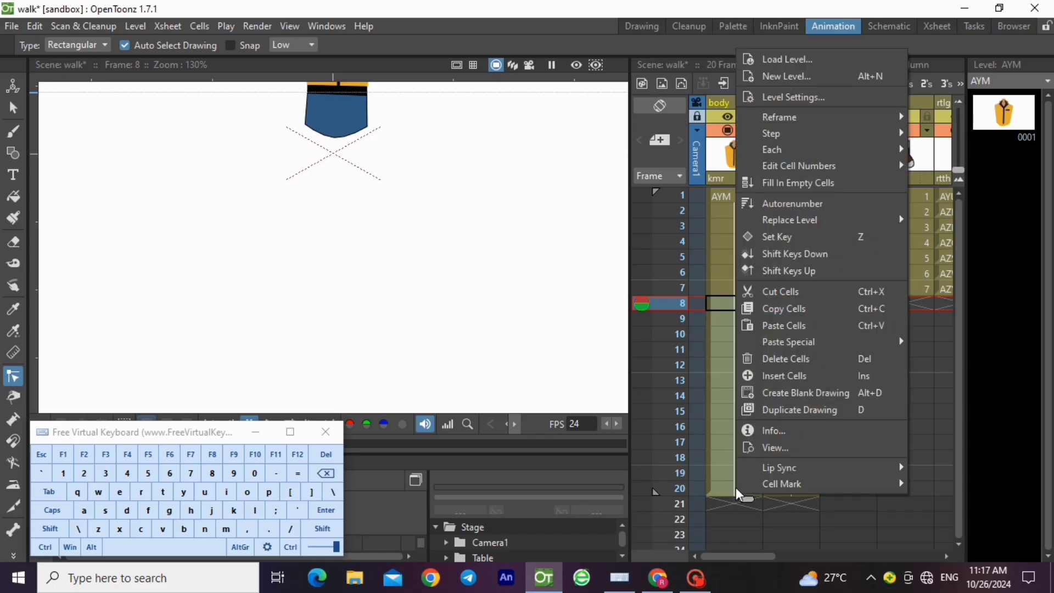
left_click(789, 355)
left_click_drag(788, 300, 795, 483)
right_click(795, 483)
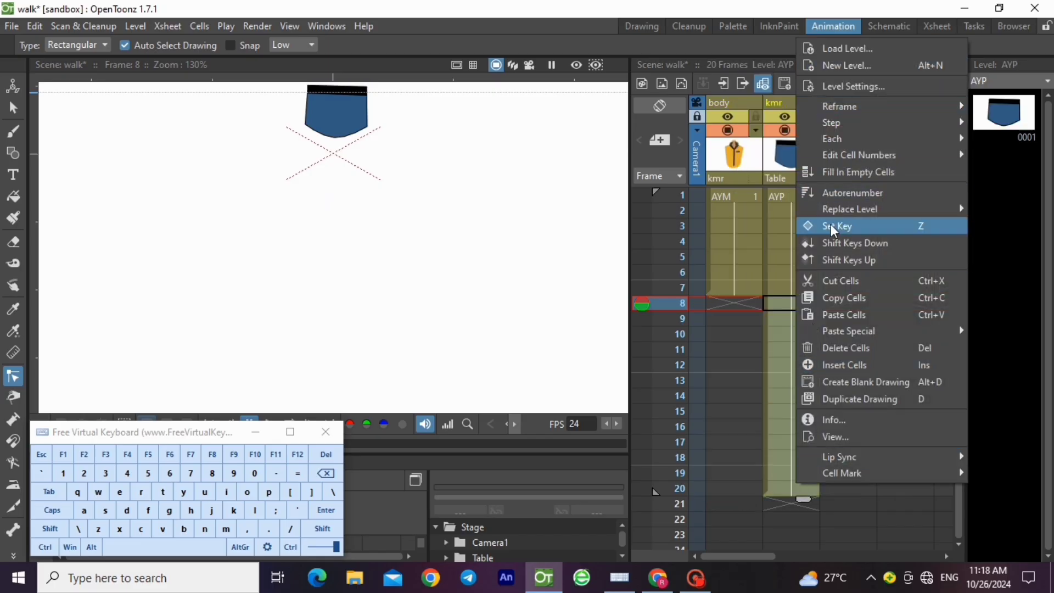
left_click(831, 343)
Step: Delete the face column's cells from frame 8 to frame 20 and return to frame 7
left_click_drag(735, 556, 927, 557)
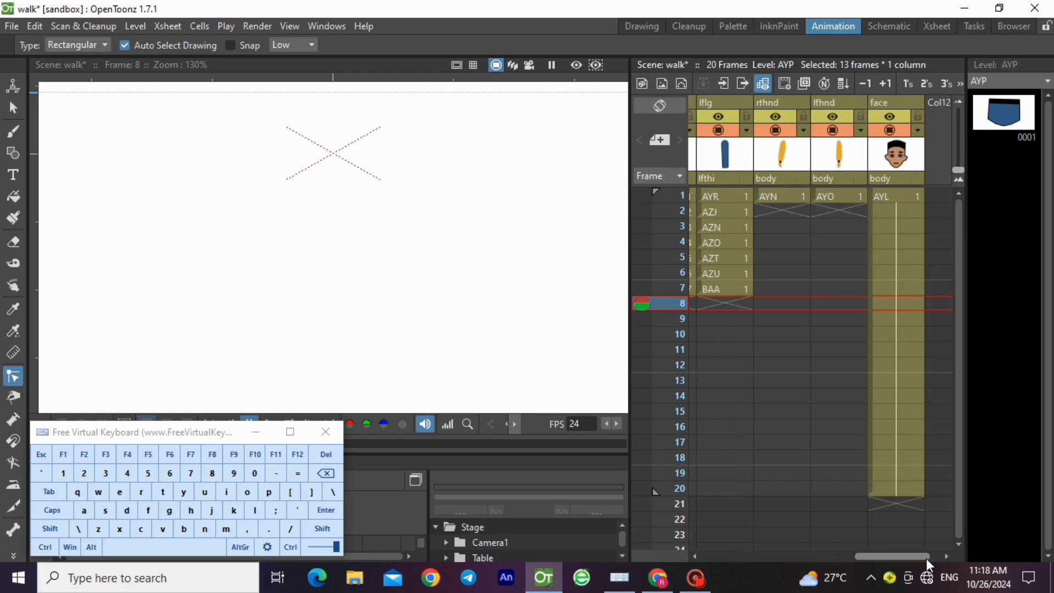
left_click_drag(917, 302, 922, 492)
right_click(920, 486)
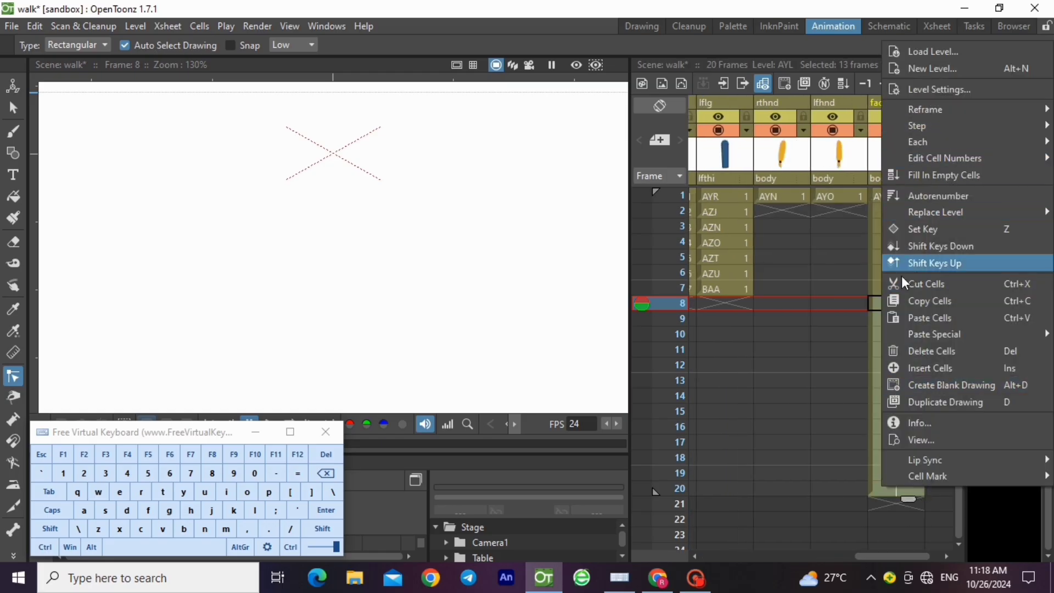
left_click(922, 348)
left_click(895, 286)
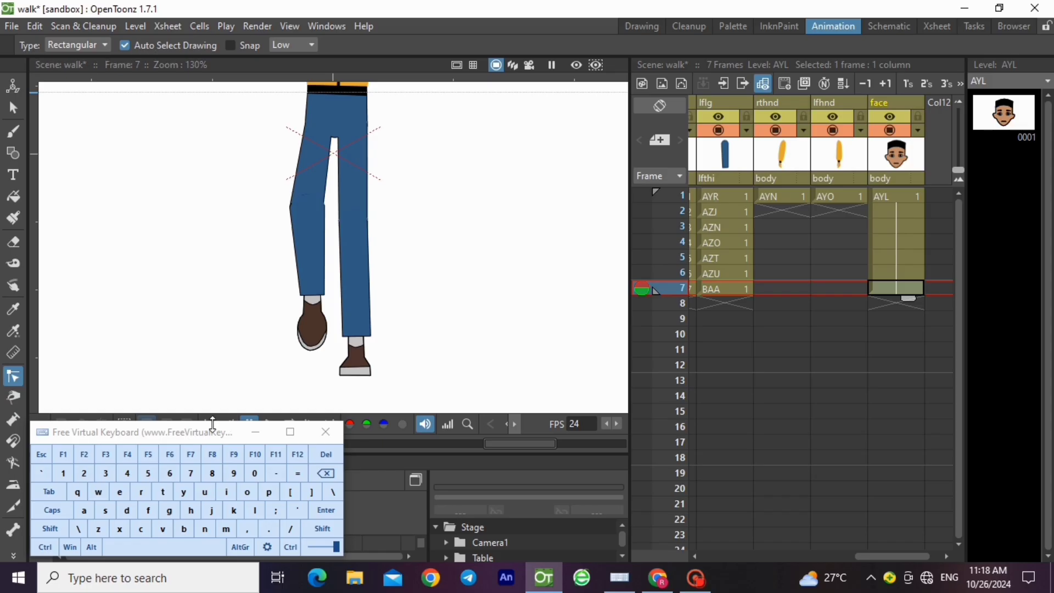
Step: Play the seven-frame walk in a loop with the whole character in view, then stop playback
left_click_drag(213, 423, 220, 453)
left_click(290, 424)
scroll(355, 370, "down", 3)
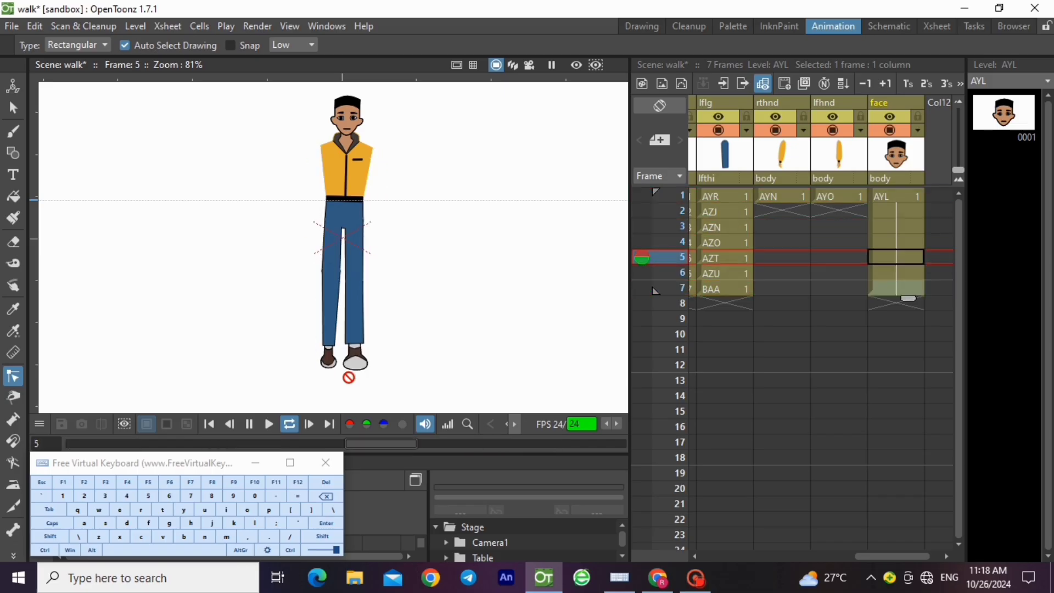
left_click(290, 424)
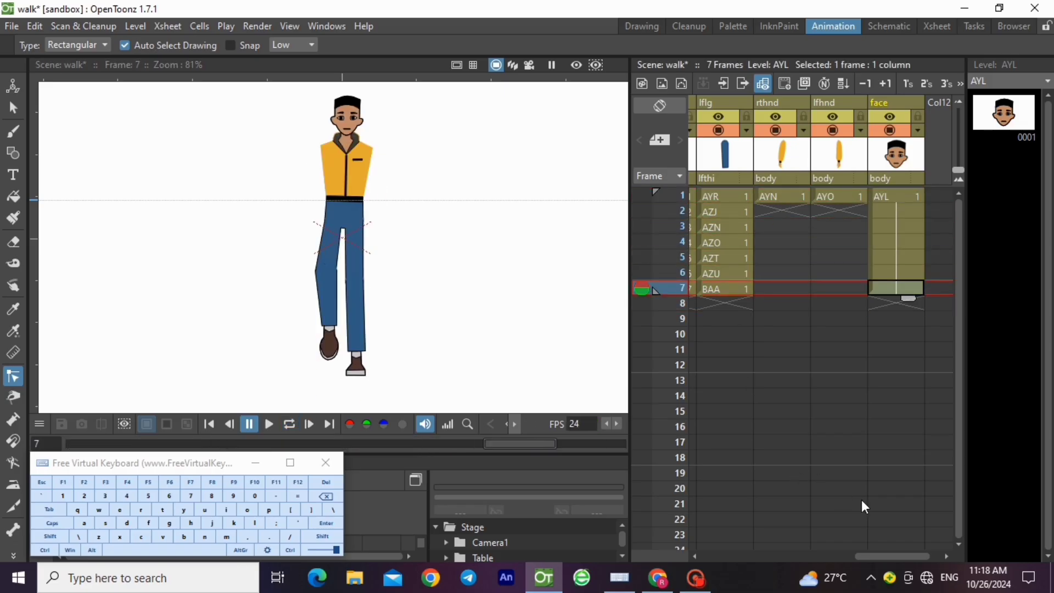
Step: Extend the first rtfoot drawing so it holds over frames 1 and 2
left_click_drag(880, 555, 712, 568)
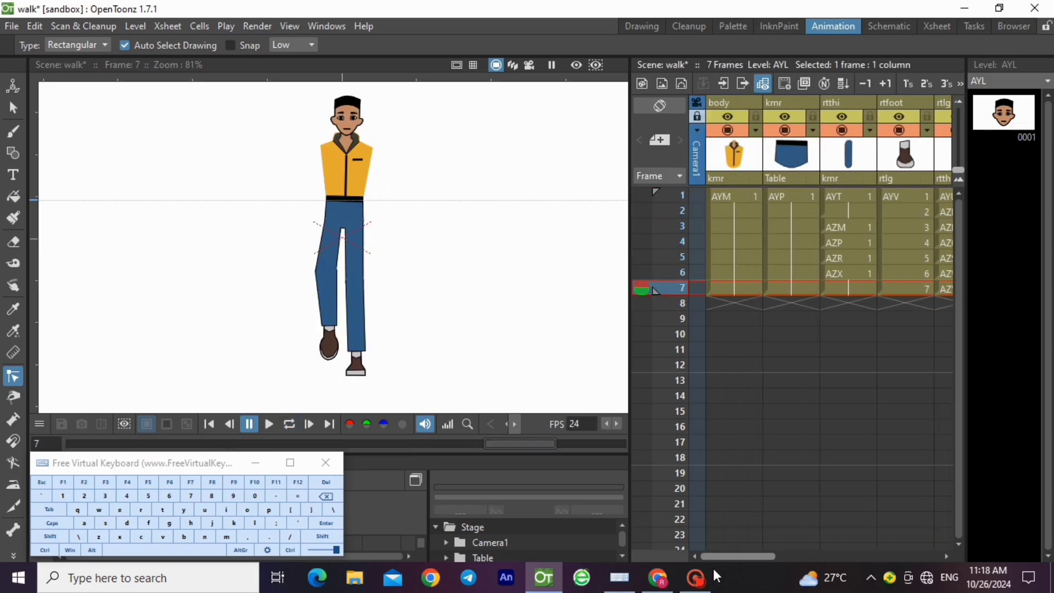
left_click(945, 558)
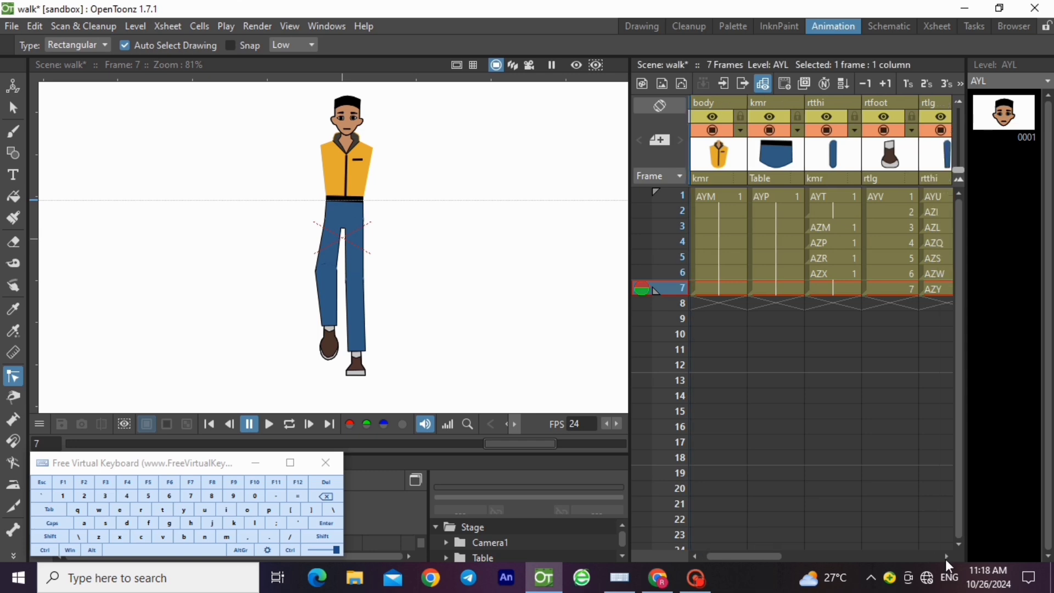
left_click(822, 200)
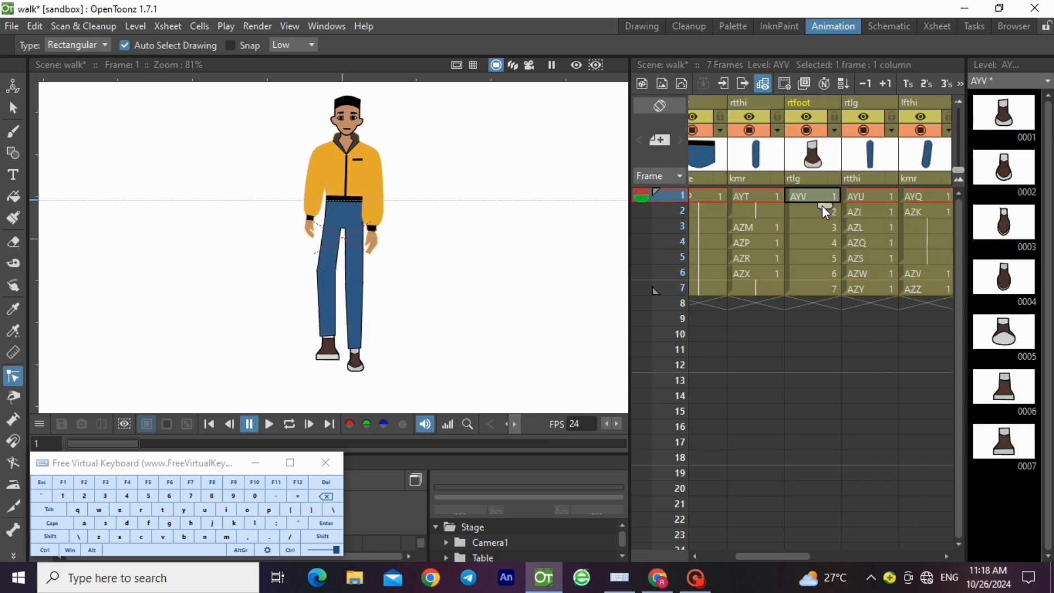
left_click_drag(822, 205, 816, 226)
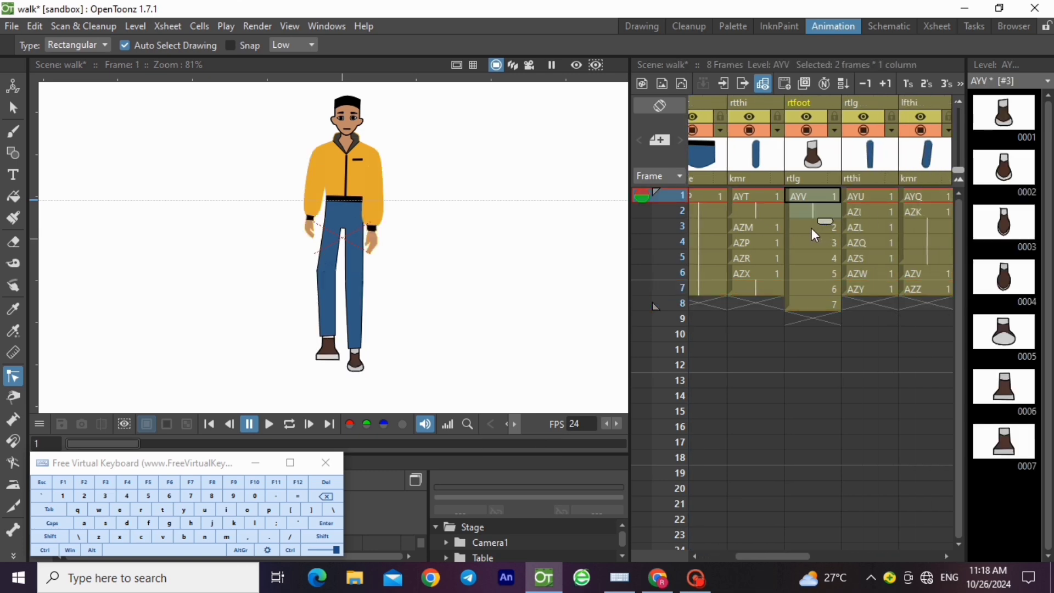
Step: Hold rtfoot drawing 2 over frames 3–4, AYT through frame 4 in rtthi, and rtlg drawings AYU and AZI for two frames each
left_click(809, 226)
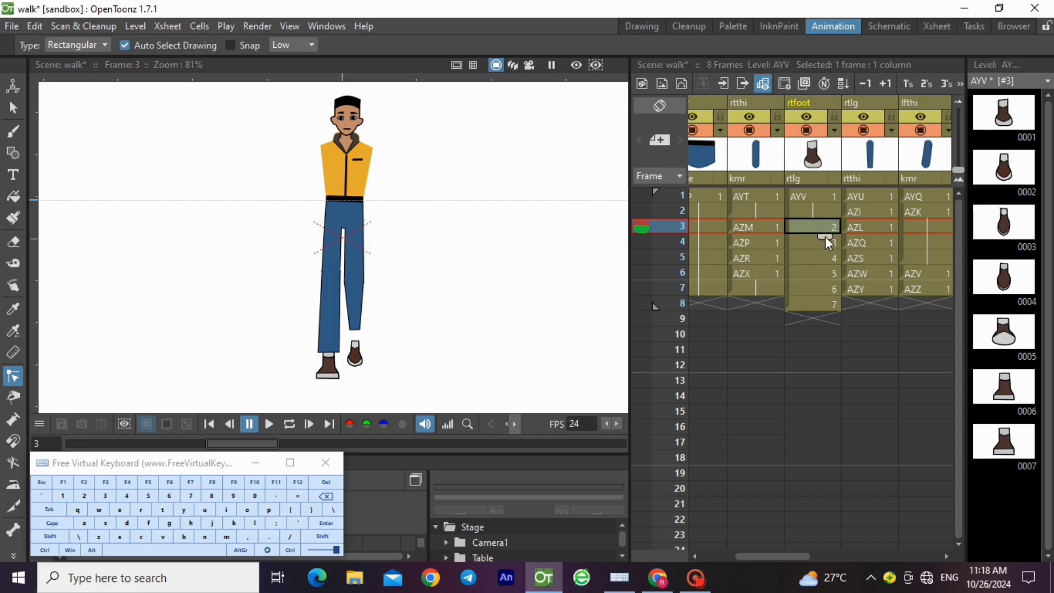
left_click_drag(826, 237, 770, 249)
left_click(762, 211)
left_click(875, 196)
left_click(854, 225)
left_click_drag(881, 206, 882, 255)
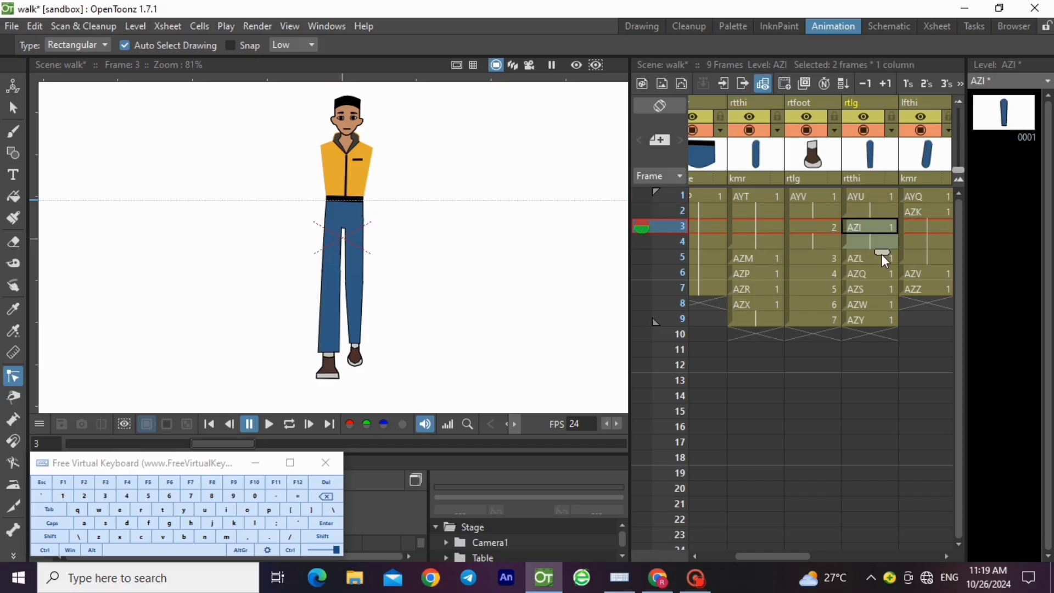
Step: Extend the frame 5 right leg drawings AZM, rtfoot 3 and AZL through frame 6
left_click(770, 258)
left_click_drag(772, 269, 773, 285)
left_click(821, 253)
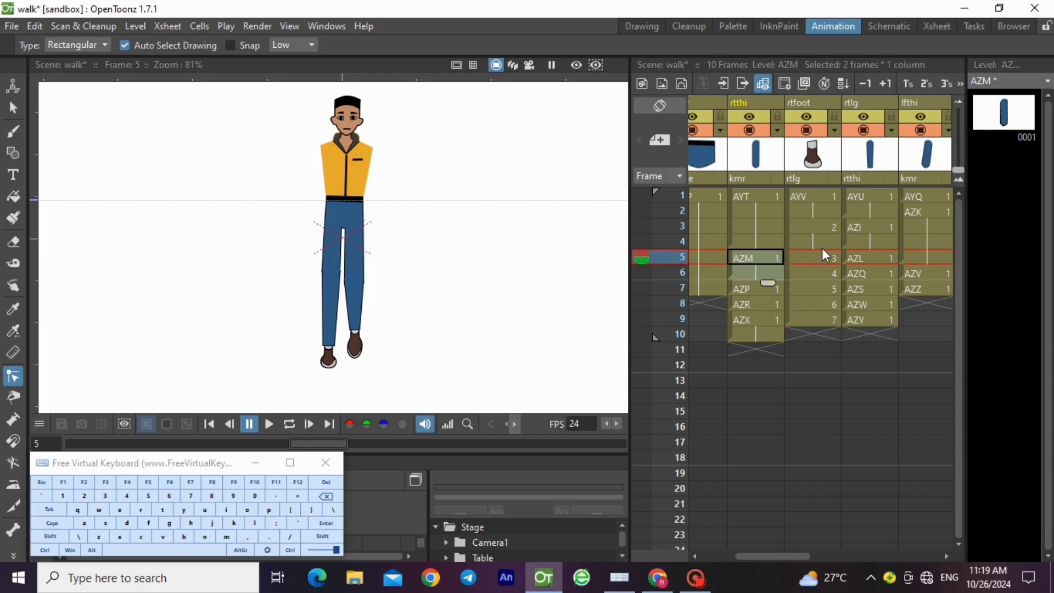
left_click_drag(829, 265, 827, 294)
left_click(870, 258)
left_click_drag(881, 269, 885, 285)
Step: Extend the frame 7 right leg drawings AZP, rtfoot 4 and AZQ through frame 8
left_click(753, 287)
left_click_drag(768, 299, 768, 327)
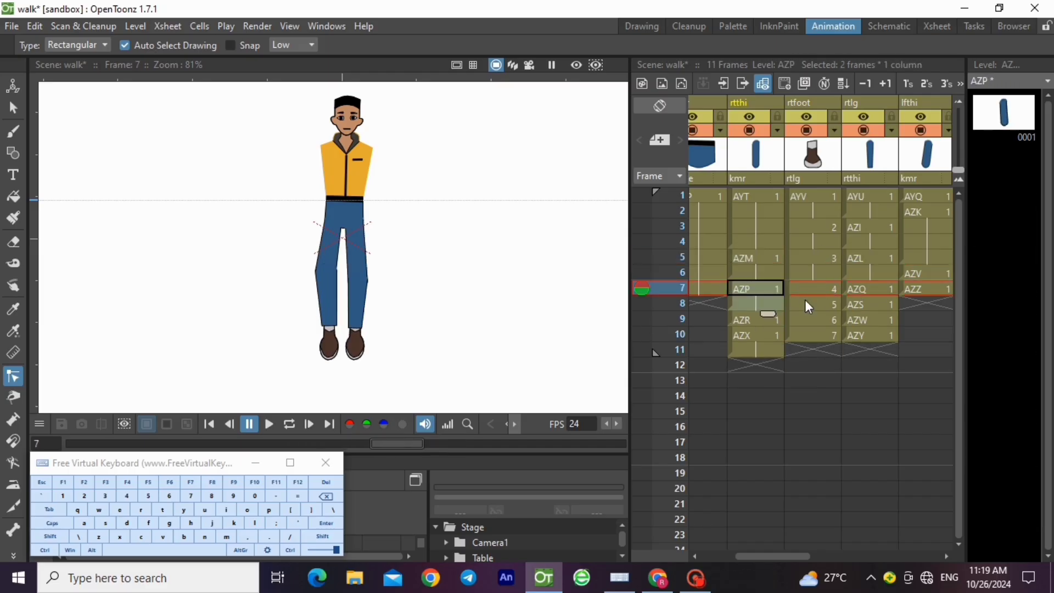
left_click(821, 291)
left_click_drag(823, 304, 821, 320)
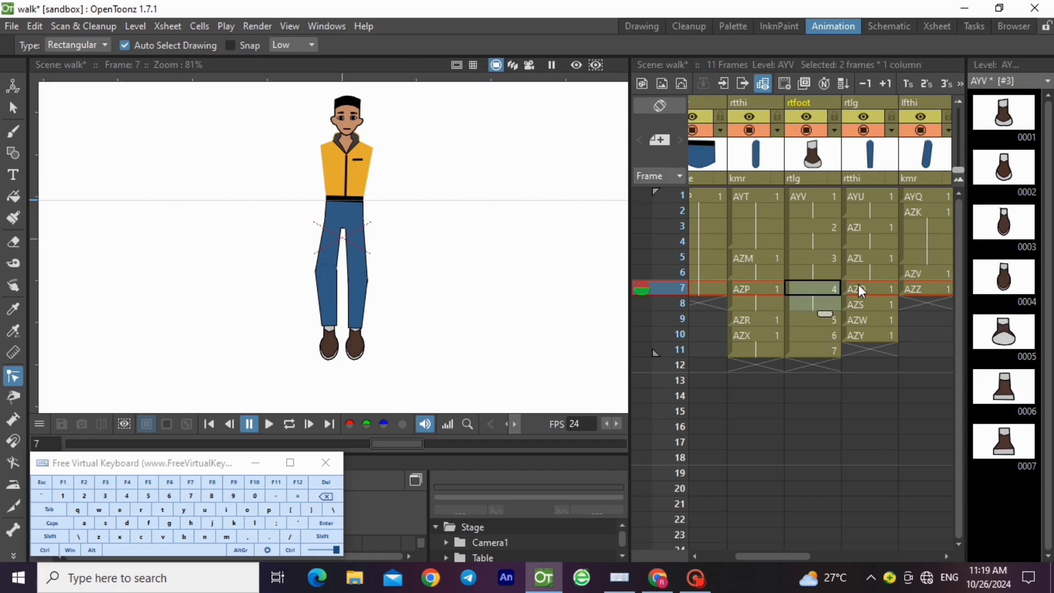
left_click(861, 287)
left_click_drag(882, 301, 884, 325)
Step: Extend the frame 9 right leg drawings AZR, rtfoot 5 and AZS through frame 10
left_click(774, 317)
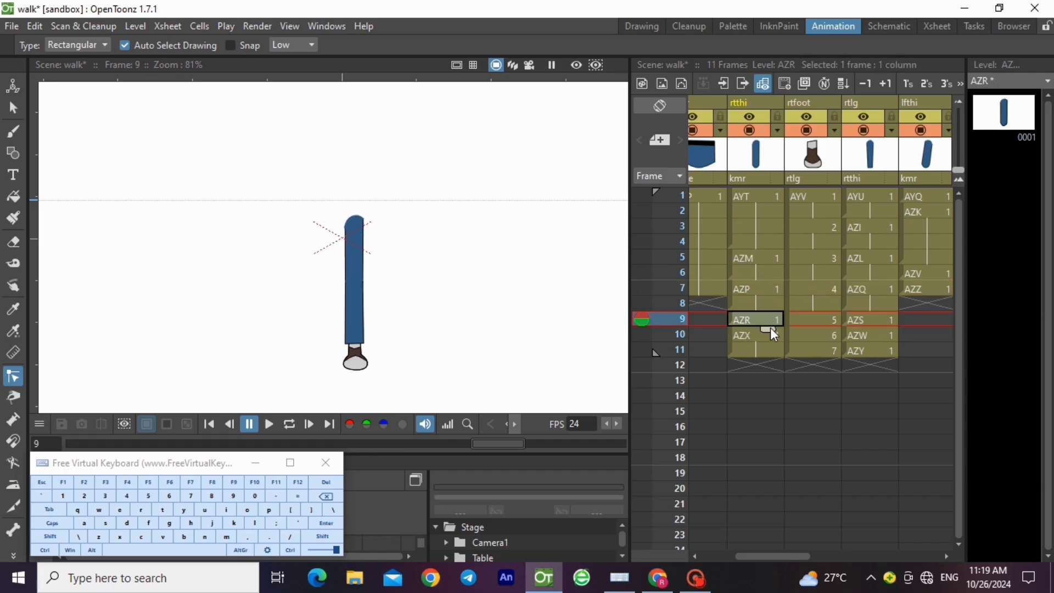
left_click_drag(769, 327, 821, 344)
left_click(812, 319)
left_click(878, 316)
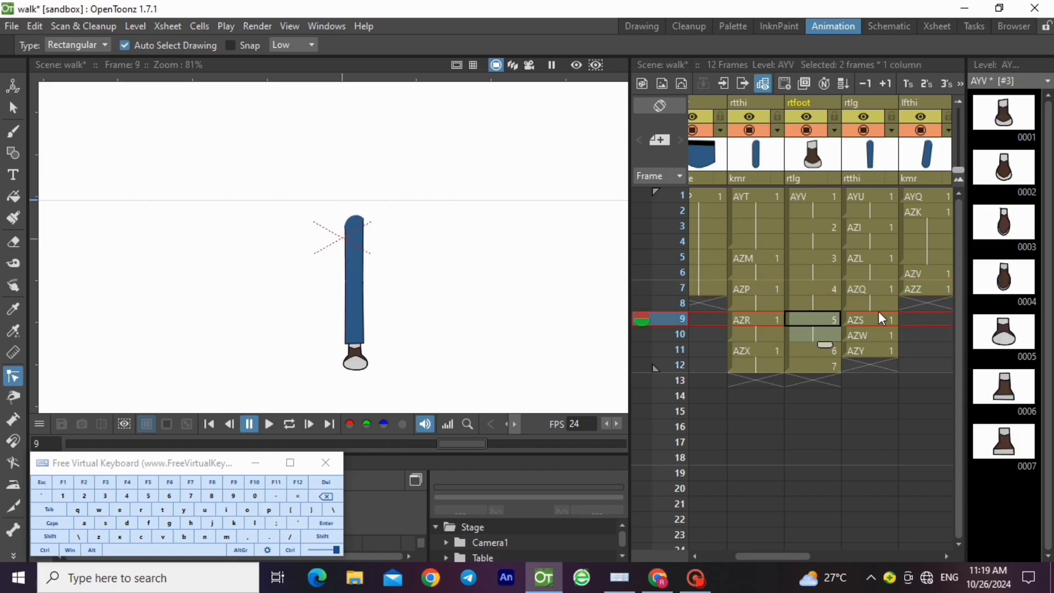
left_click_drag(882, 331, 882, 346)
Step: Hold the frame 11 right leg drawings AZX, rtfoot 6 and AZW for one extra frame each
left_click(771, 350)
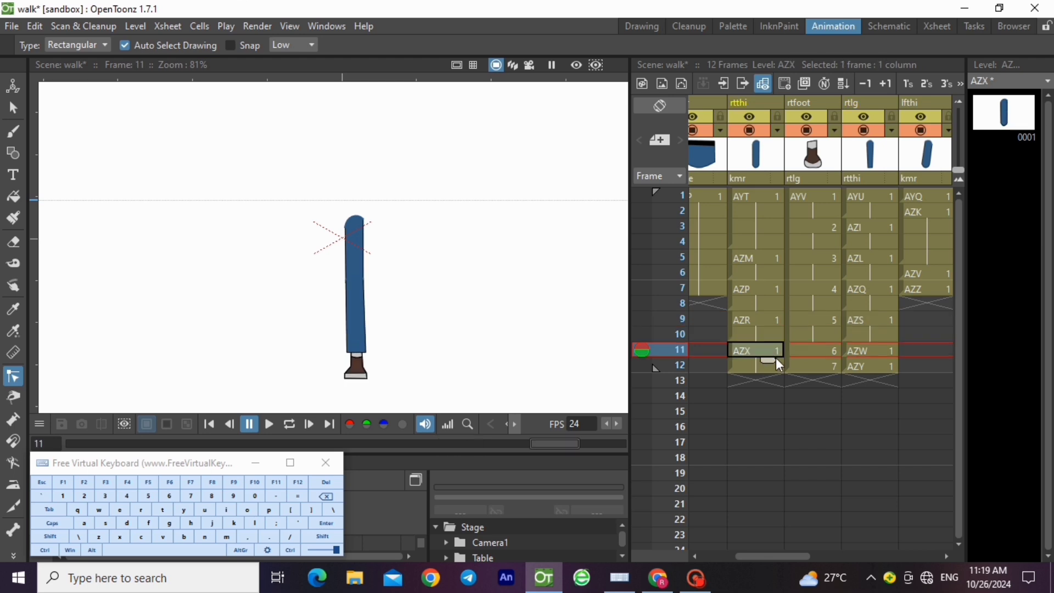
left_click_drag(771, 361, 824, 376)
left_click(818, 351)
left_click(864, 350)
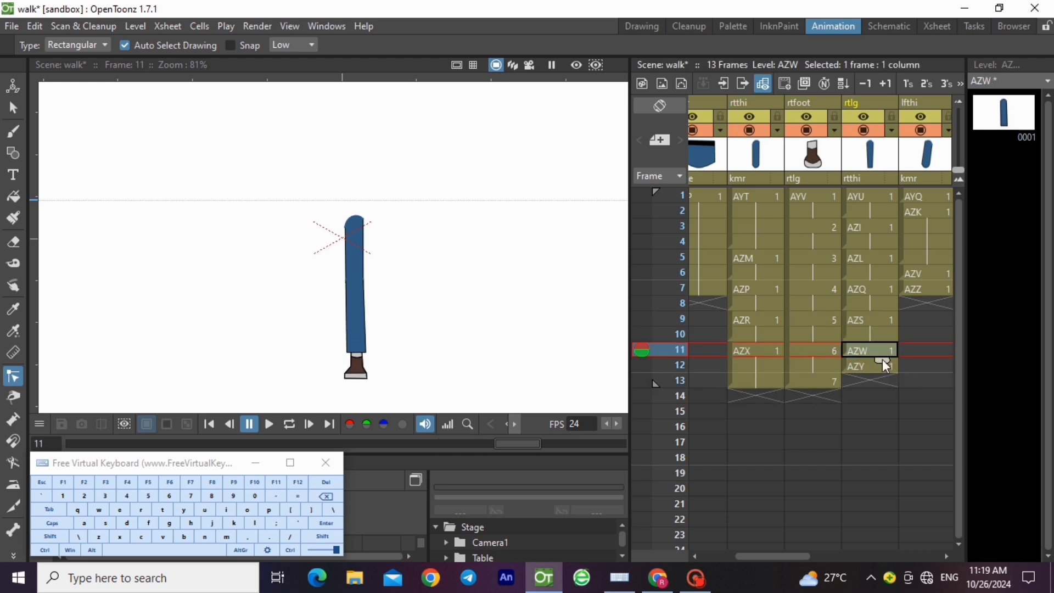
left_click_drag(884, 362, 882, 407)
Step: Extend the frame 13 right leg drawings AZY, rtfoot 7 and AZX through frame 14
left_click(872, 380)
left_click(820, 382)
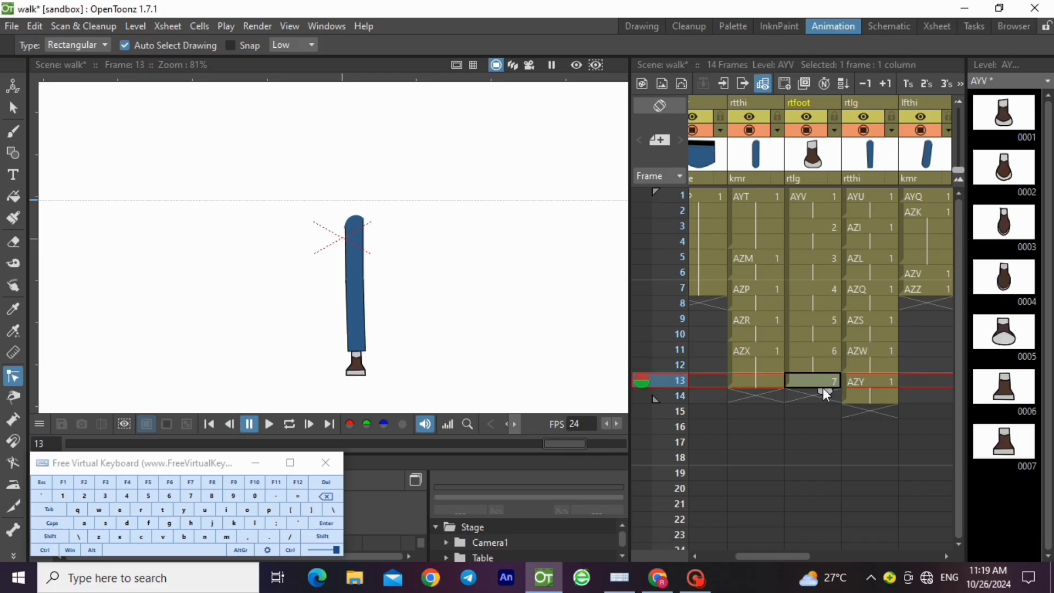
left_click_drag(823, 390, 822, 411)
left_click(762, 383)
left_click_drag(767, 393, 768, 407)
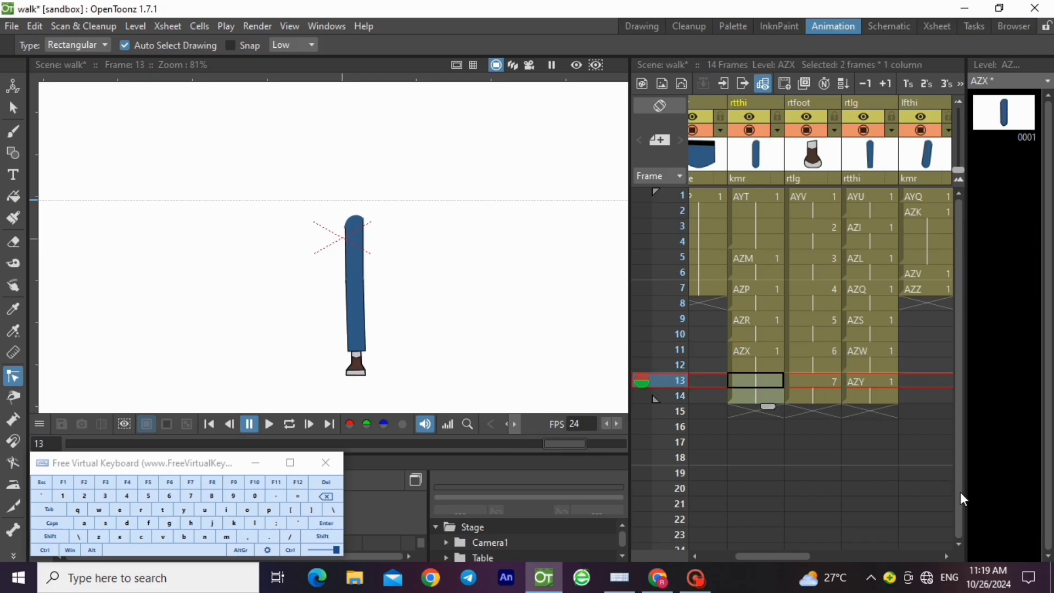
Step: Extend the frame 1 left leg drawings AYS, AYQ and AYR through frame 2 in the lffoot, lfthi and lflg columns
left_click_drag(771, 555, 828, 556)
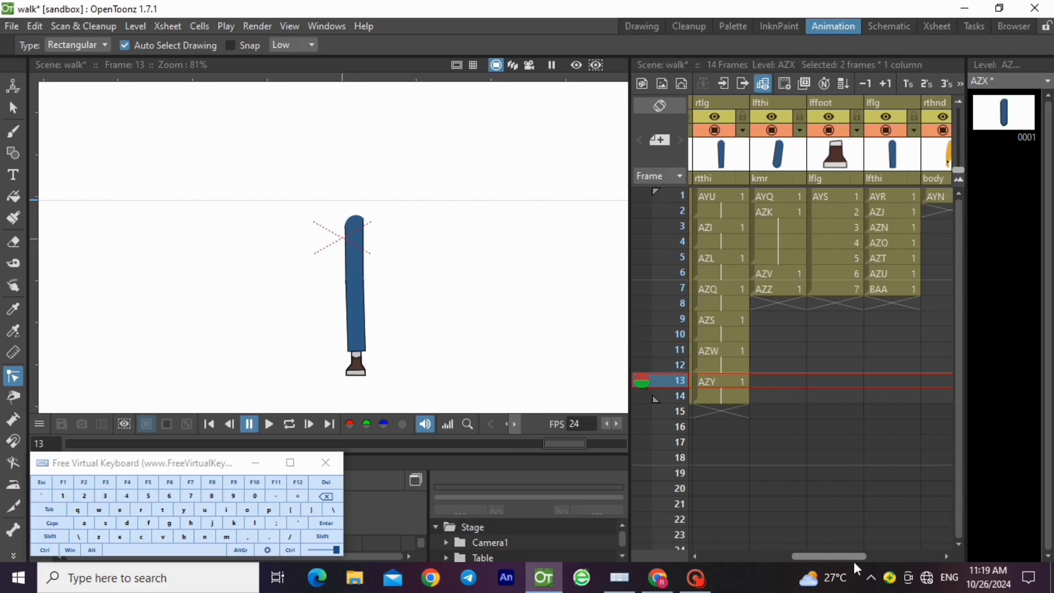
left_click(831, 196)
left_click_drag(848, 206, 848, 221)
left_click(782, 197)
left_click_drag(788, 206, 789, 221)
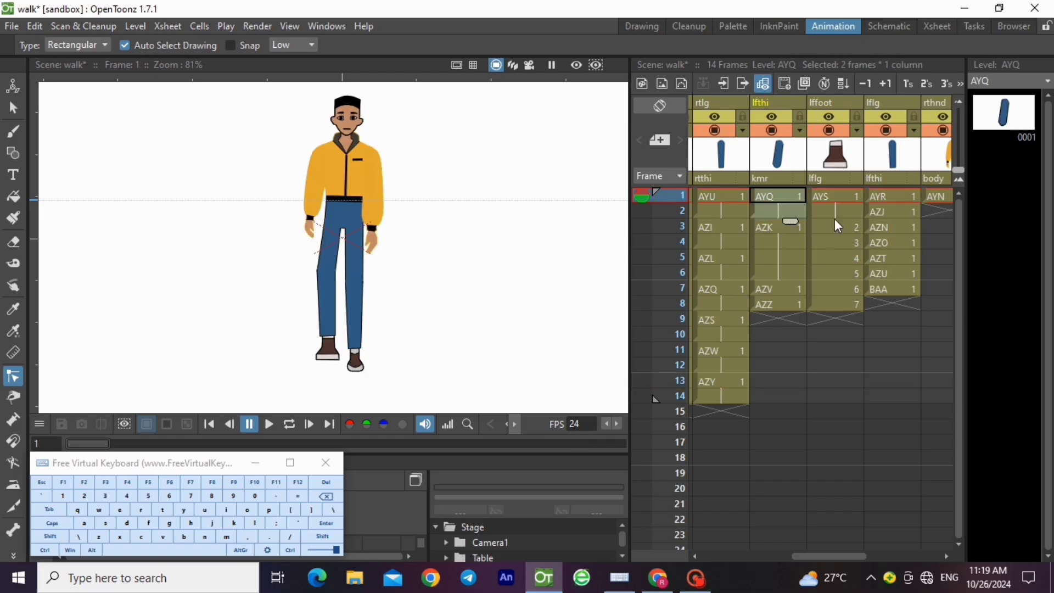
left_click(892, 197)
left_click_drag(901, 206, 907, 313)
Step: Hold lffoot drawings 2 and 3 and lflg drawings AZJ and AZN for two frames each across frames 3–6
left_click(849, 226)
left_click(848, 257)
left_click(882, 229)
left_click(841, 254)
left_click(894, 258)
Step: Hold lffoot drawings 4 and 5 and lflg drawings AZO and AZT for two frames each across frames 7–10
left_click(855, 289)
left_click(891, 292)
left_click(854, 321)
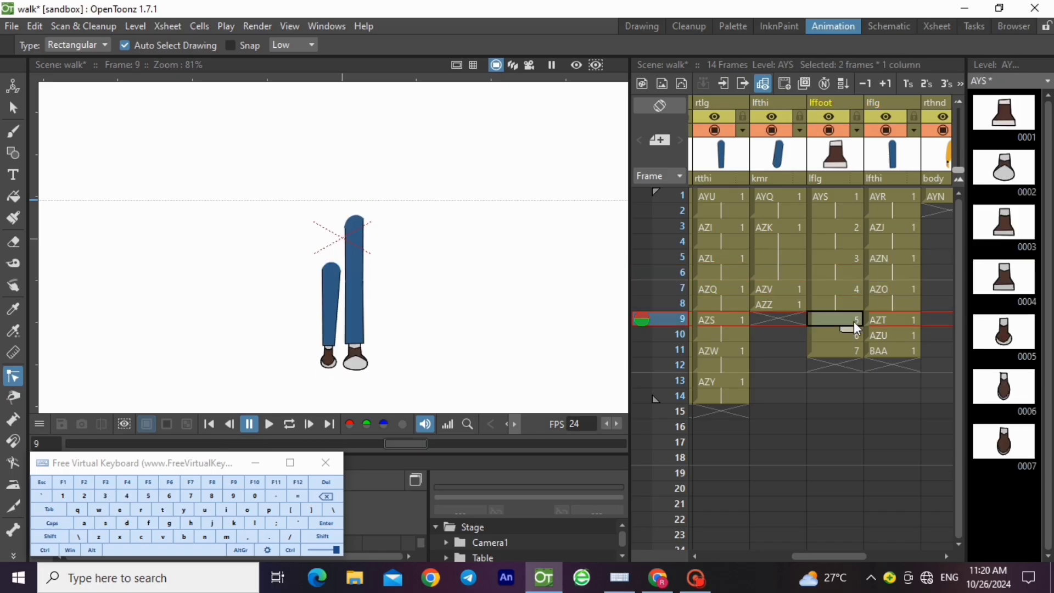
left_click_drag(848, 330, 903, 345)
left_click(885, 321)
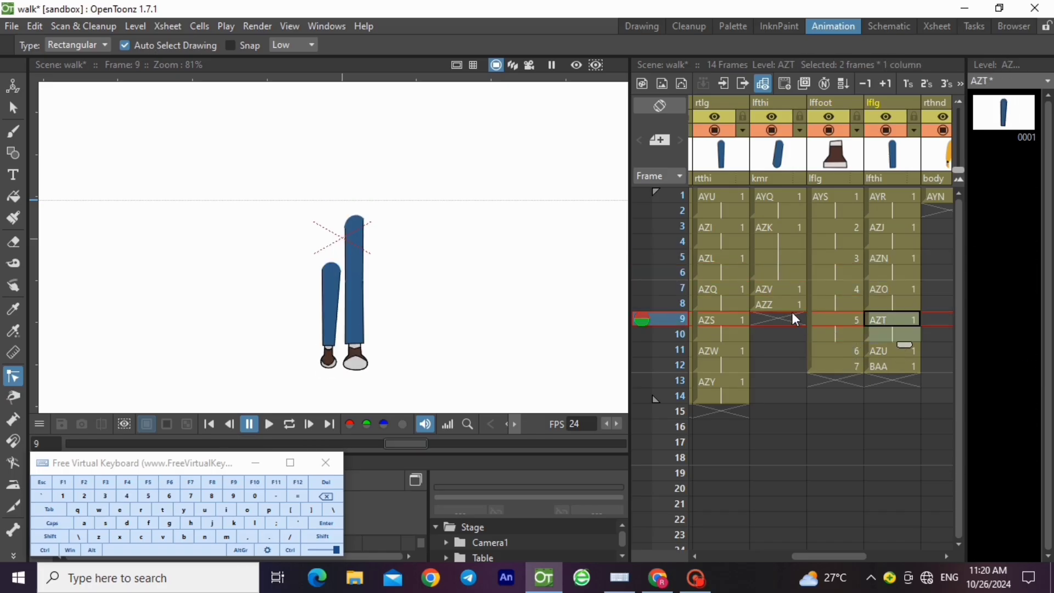
Step: Hold lfthi drawing AZK through frame 10, and hold lfthi AZV, lffoot drawing 6 and lflg AZU across frames 11–12
left_click(789, 276)
left_click_drag(793, 282, 794, 376)
left_click(815, 351)
left_click(790, 352)
left_click(892, 352)
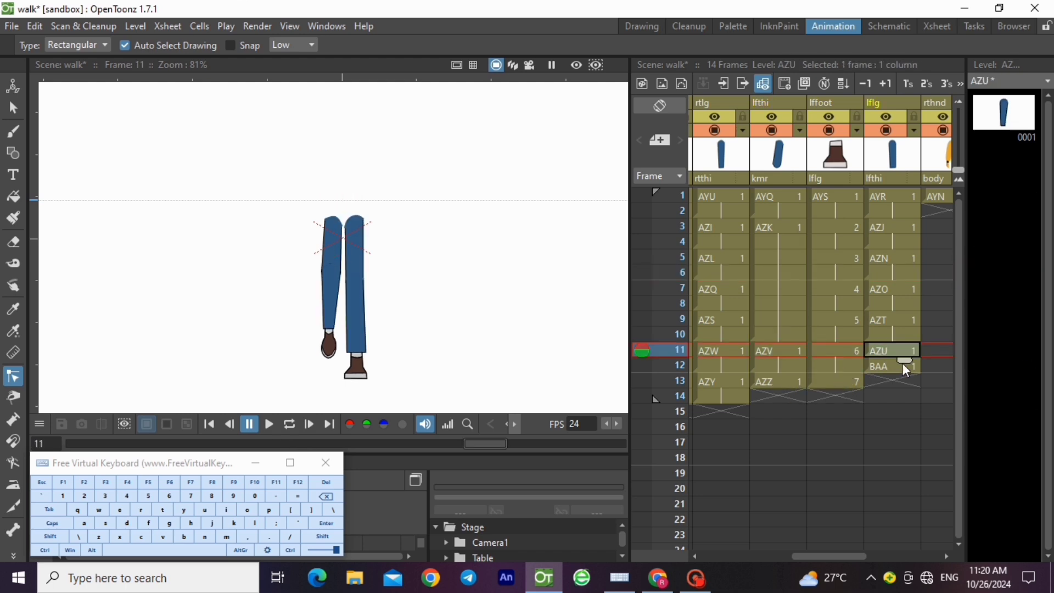
left_click_drag(903, 362, 848, 408)
Step: Extend the frame 13 left leg drawings lffoot 7, lflg BAA and lfthi AZZ through frame 14
left_click(837, 381)
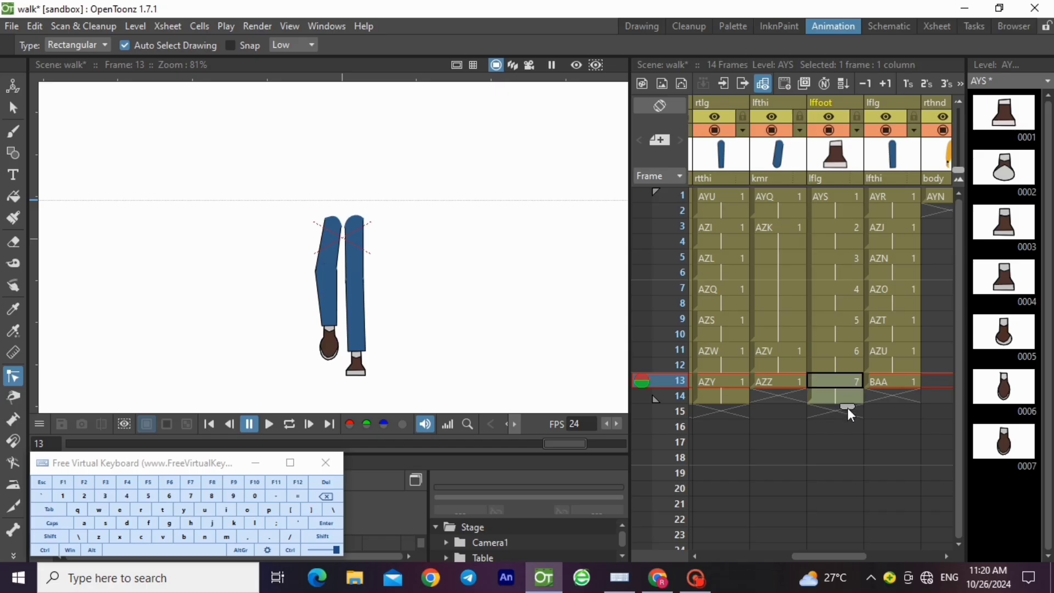
left_click(894, 382)
left_click_drag(907, 387, 907, 406)
left_click(775, 385)
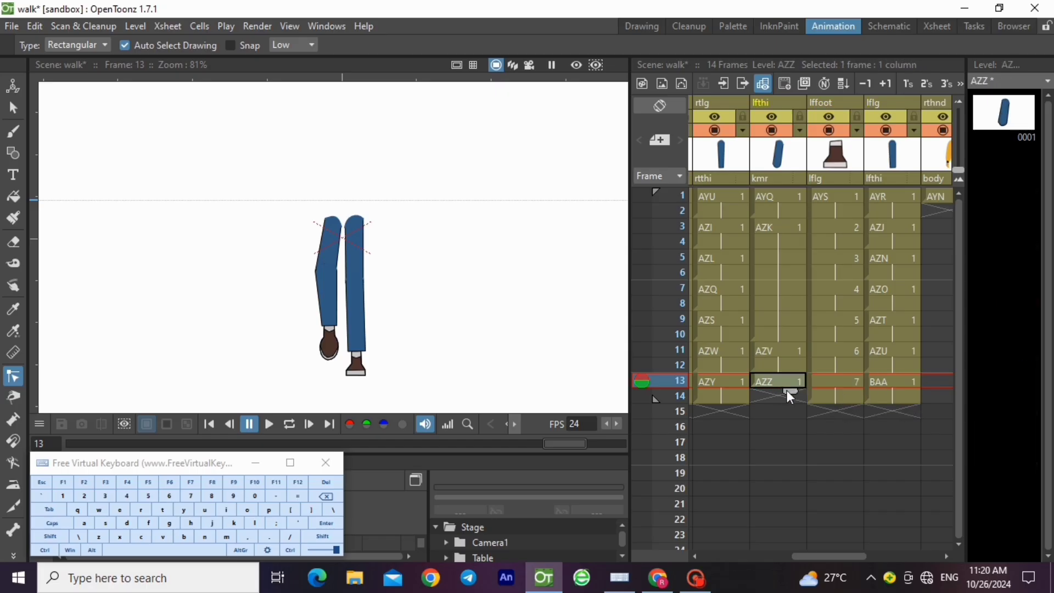
left_click_drag(789, 390, 788, 409)
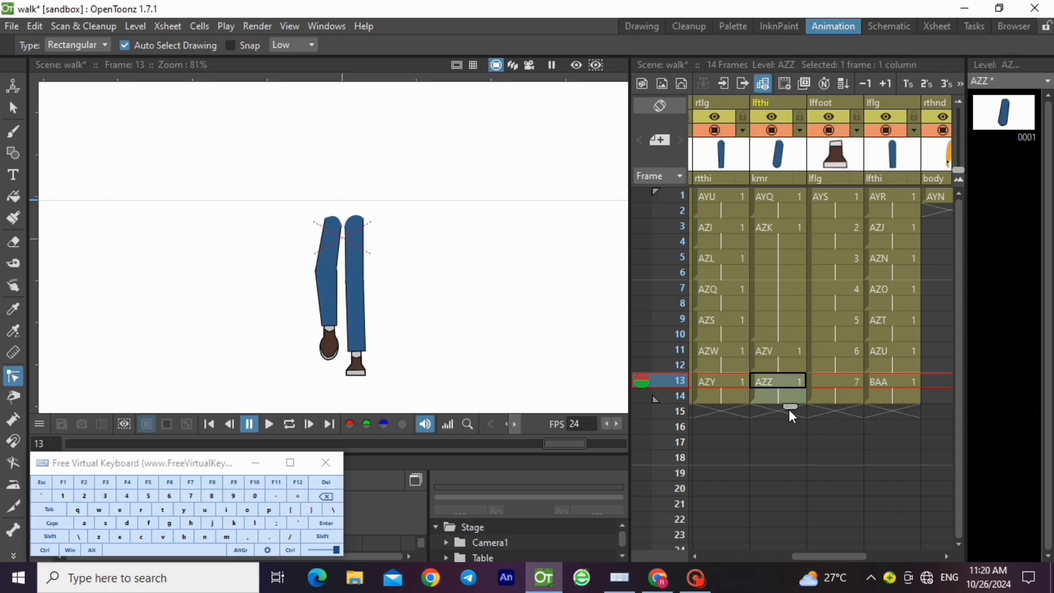
Step: Play the retimed leg animation in a loop from frame 1 to review the walk
left_click(832, 196)
left_click(291, 424)
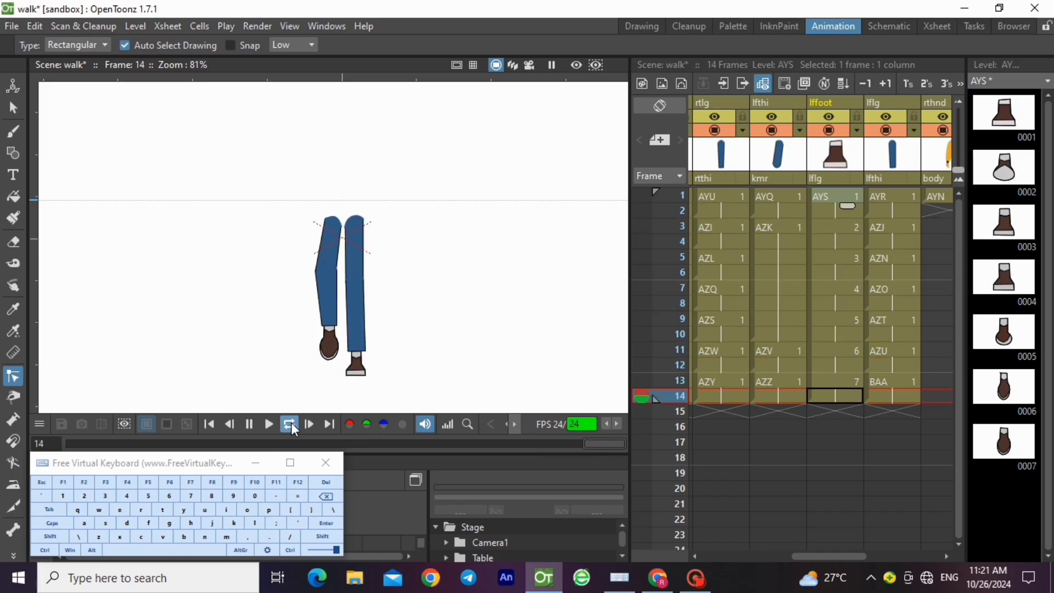
left_click(291, 423)
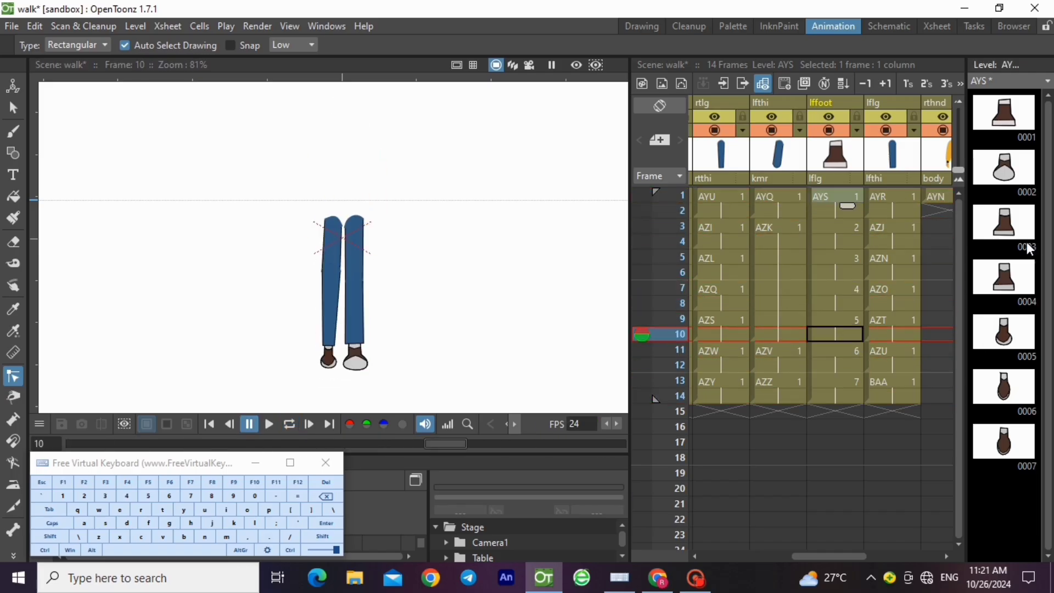
Step: Extend the right arm drawing AYN in the rthnd column from frame 1 through frame 4
left_click(935, 197)
left_click_drag(845, 557, 894, 557)
left_click(793, 214)
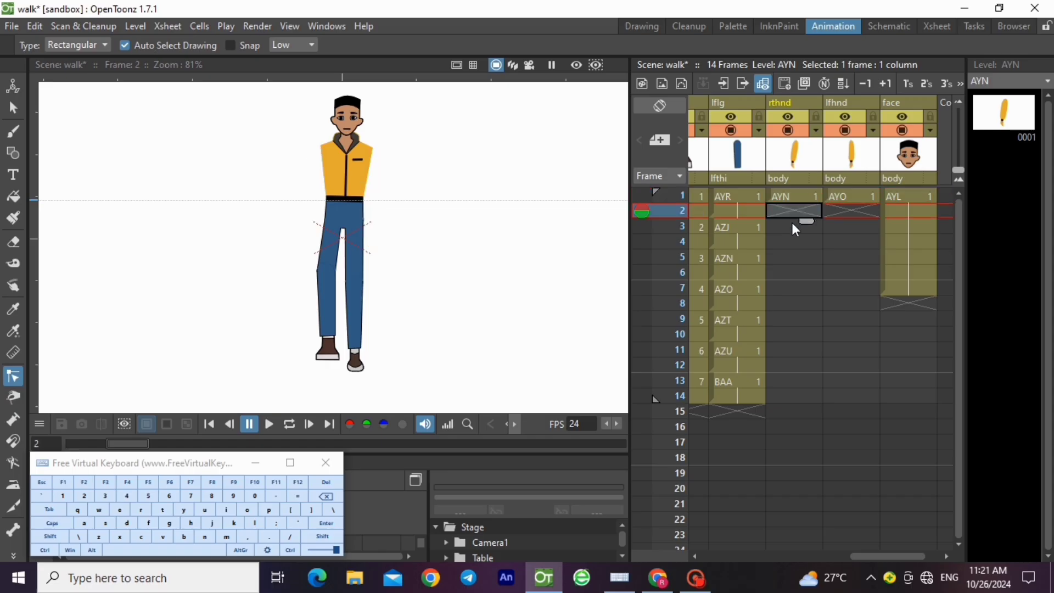
left_click(793, 230)
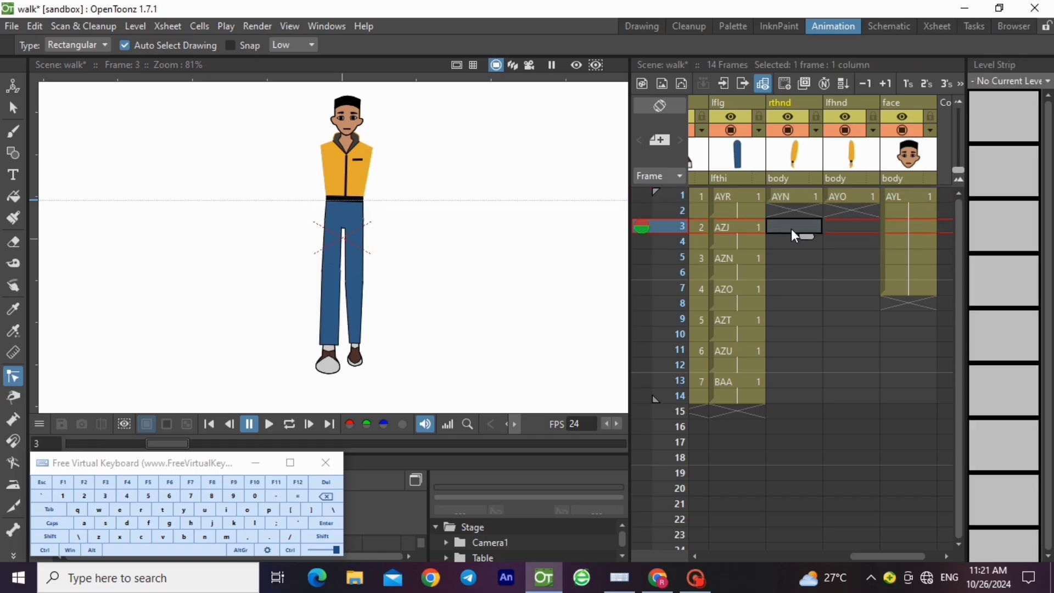
left_click(795, 196)
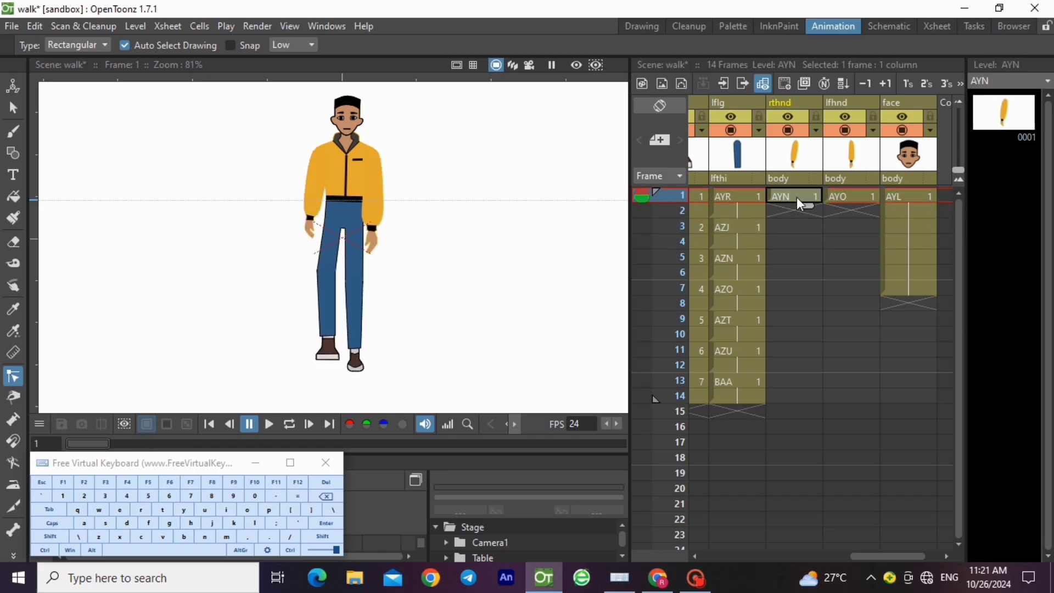
left_click_drag(808, 211, 795, 241)
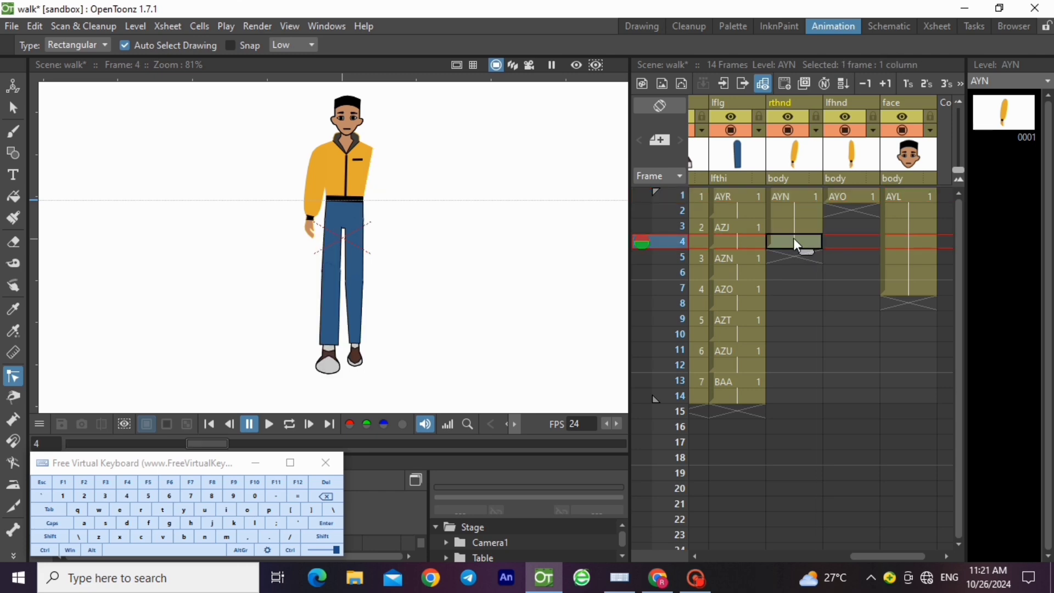
Step: Set a key for the rthnd arm on frame 1 and try scaling it to 104.38% at frame 4
left_click(795, 195)
right_click(795, 196)
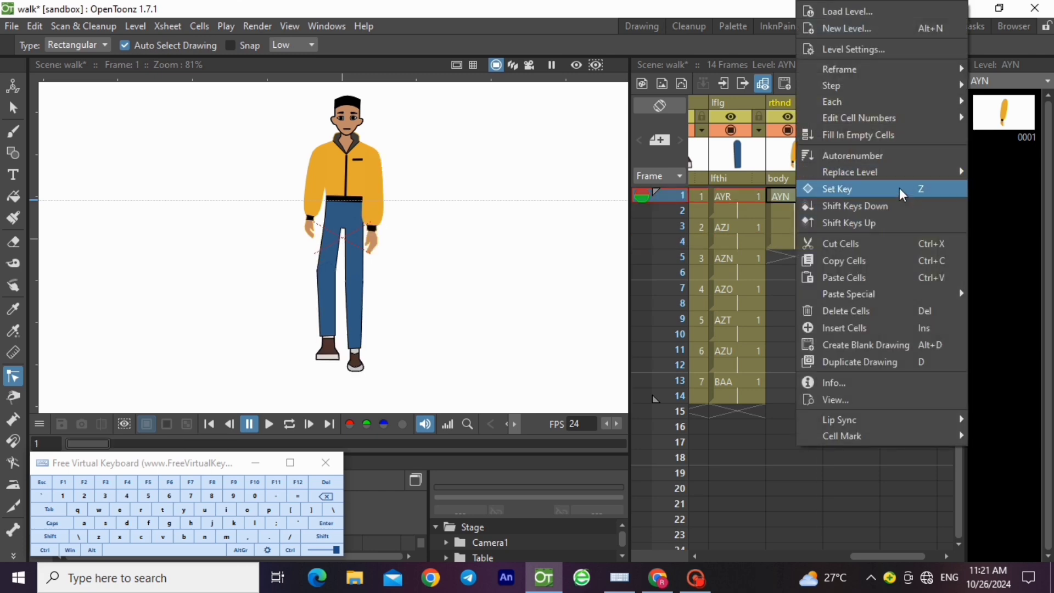
left_click(899, 187)
left_click(796, 243)
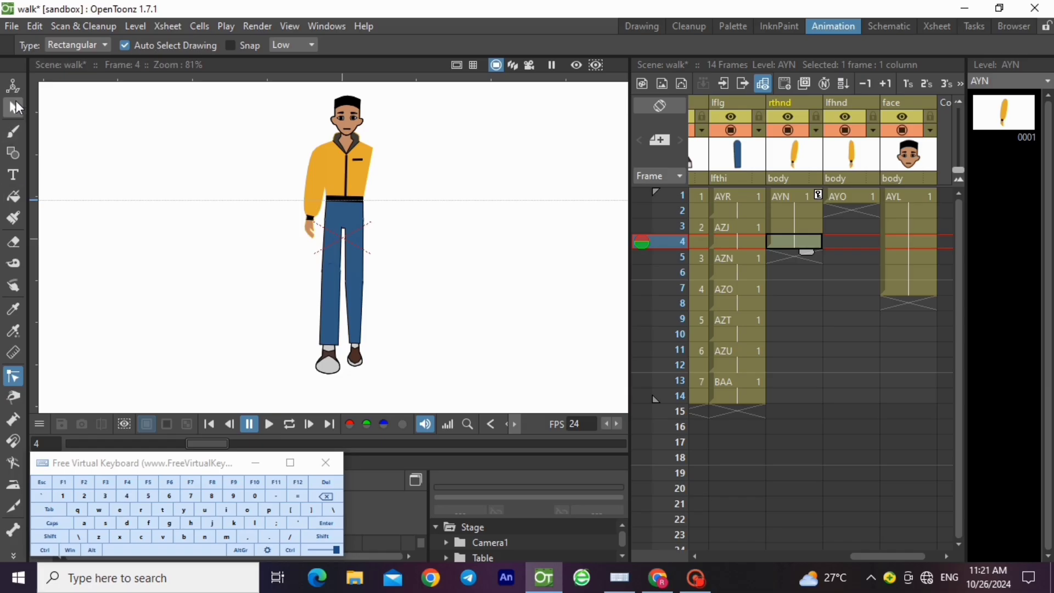
left_click(14, 88)
left_click(126, 47)
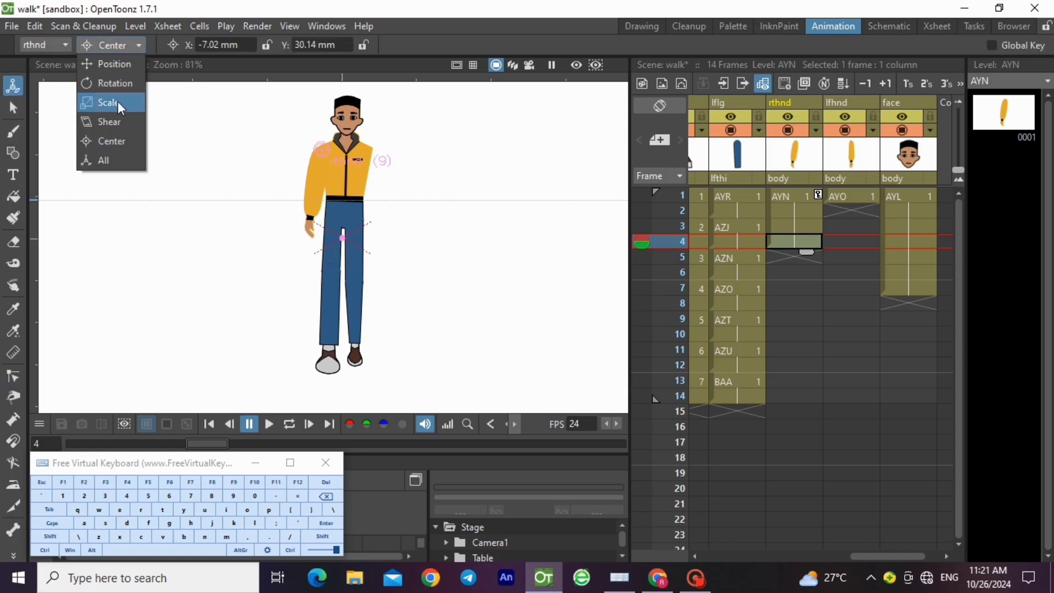
left_click(118, 104)
scroll(290, 171, "up", 2)
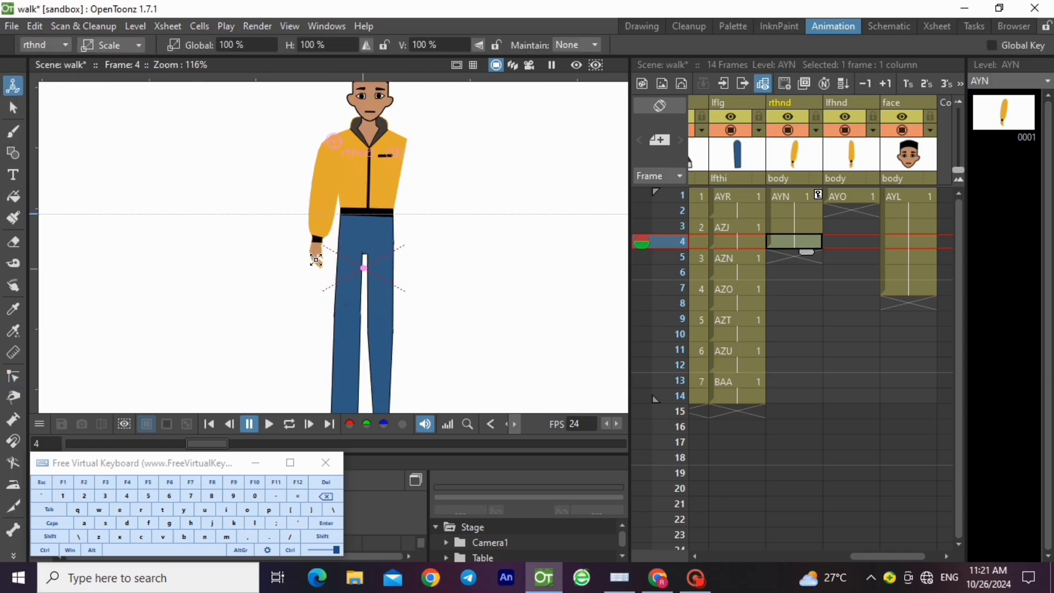
left_click_drag(316, 258, 316, 266)
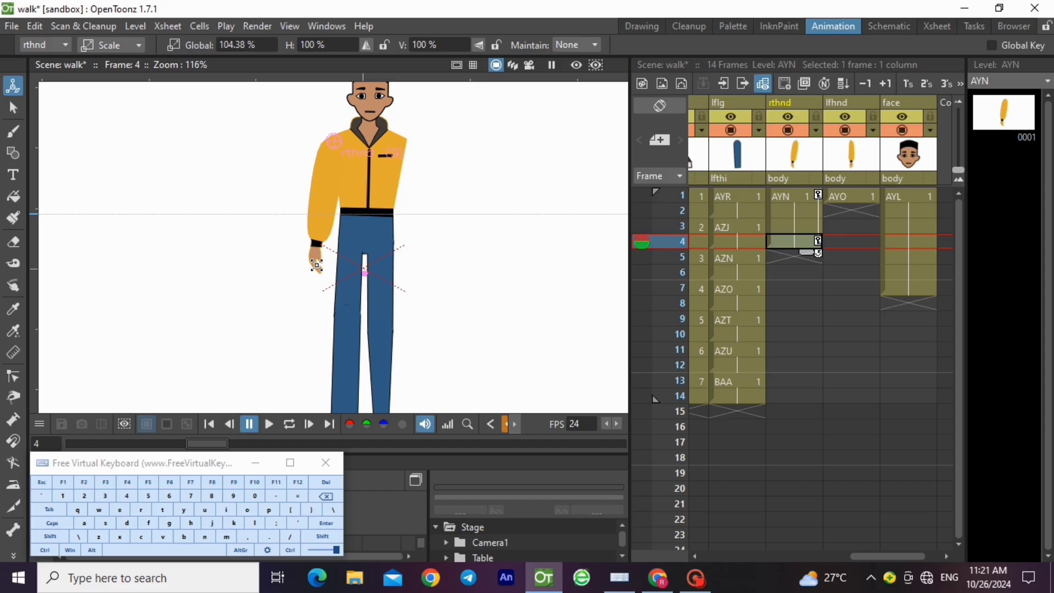
Step: Check the arm's scaling across frames 1–4 and try rotating the rthnd arm 2.07° at frame 4
left_click(772, 196)
left_click(782, 208)
left_click(783, 225)
left_click(785, 241)
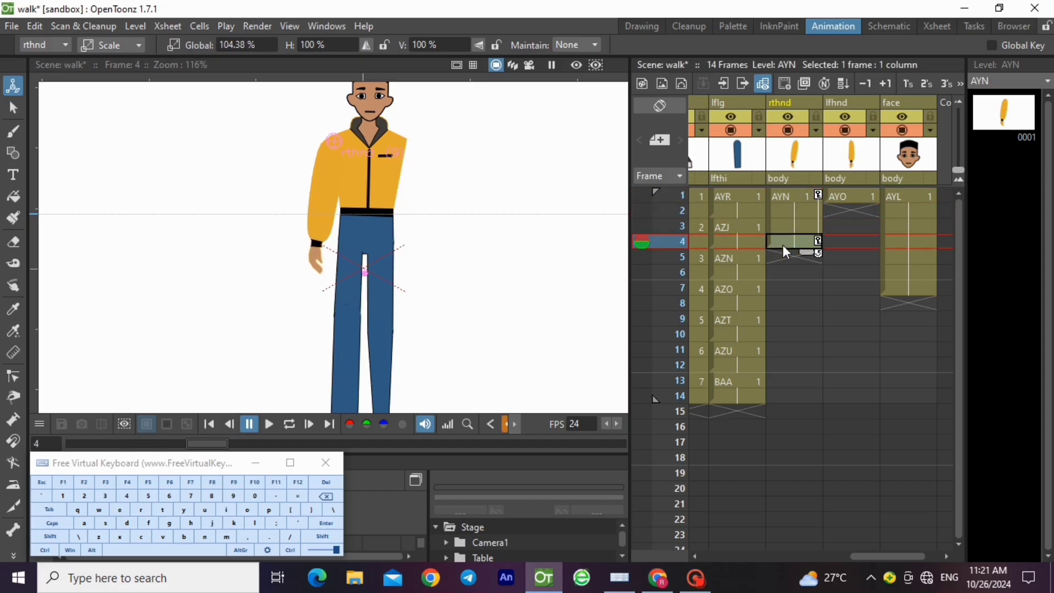
left_click(111, 44)
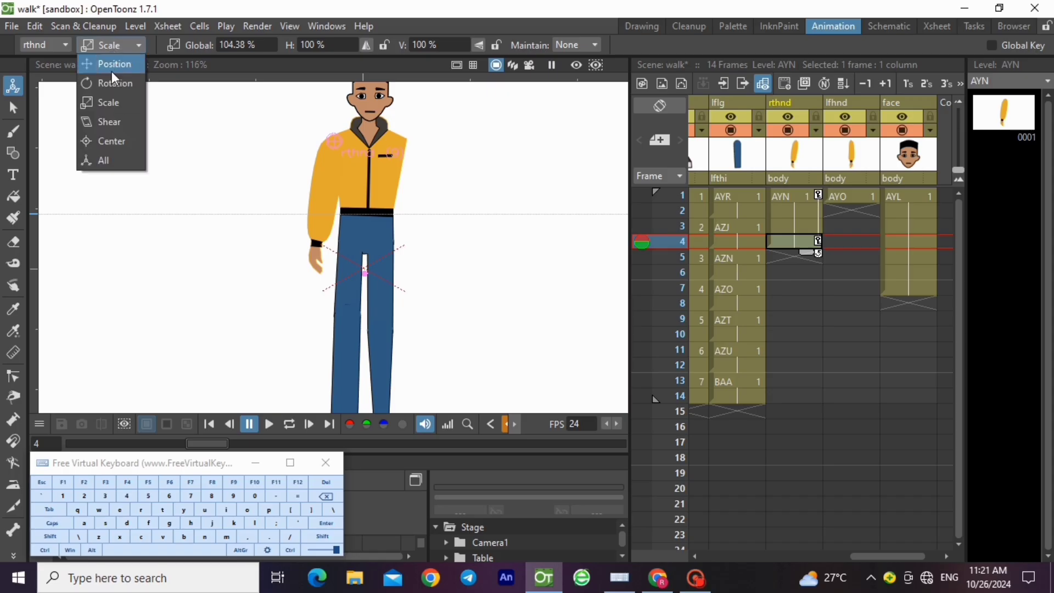
left_click(121, 85)
left_click_drag(301, 254, 302, 259)
Step: Step through frames 1–4 to review the right arm's swing, and undo its keyframes
left_click(798, 195)
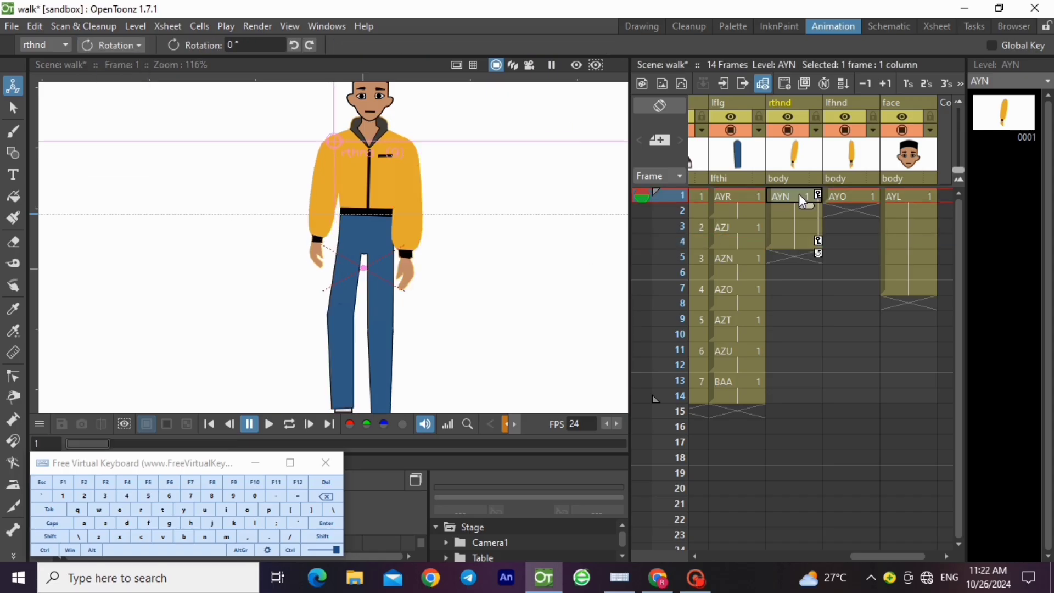
left_click(790, 212)
left_click(788, 222)
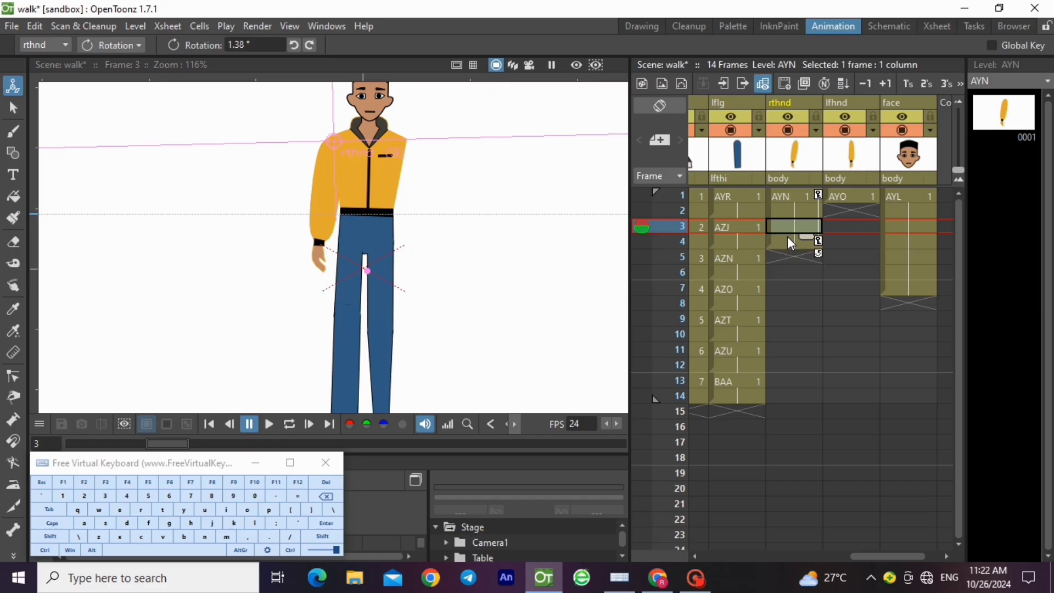
left_click(787, 236)
scroll(381, 209, "down", 2)
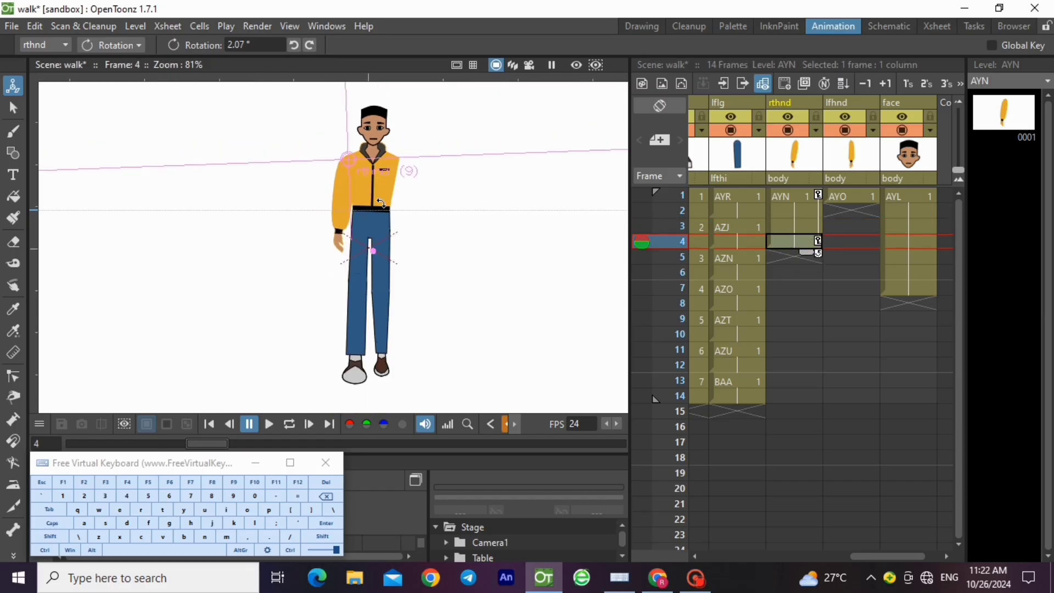
left_click(794, 199)
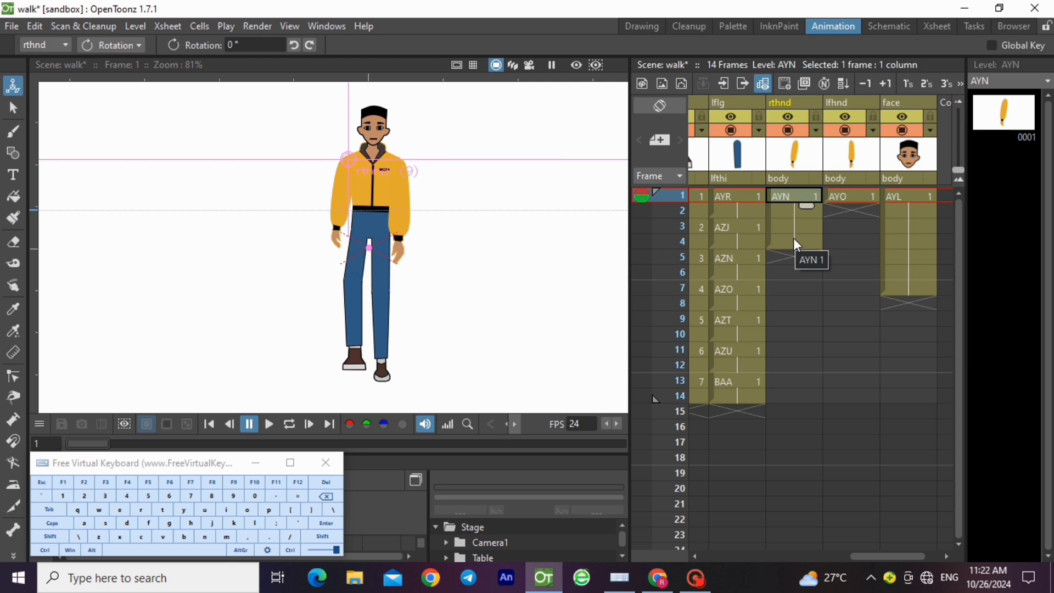
Step: Extend the rthnd drawing AYN from frame 4 through frame 14
left_click(797, 244)
left_click_drag(798, 248, 814, 423)
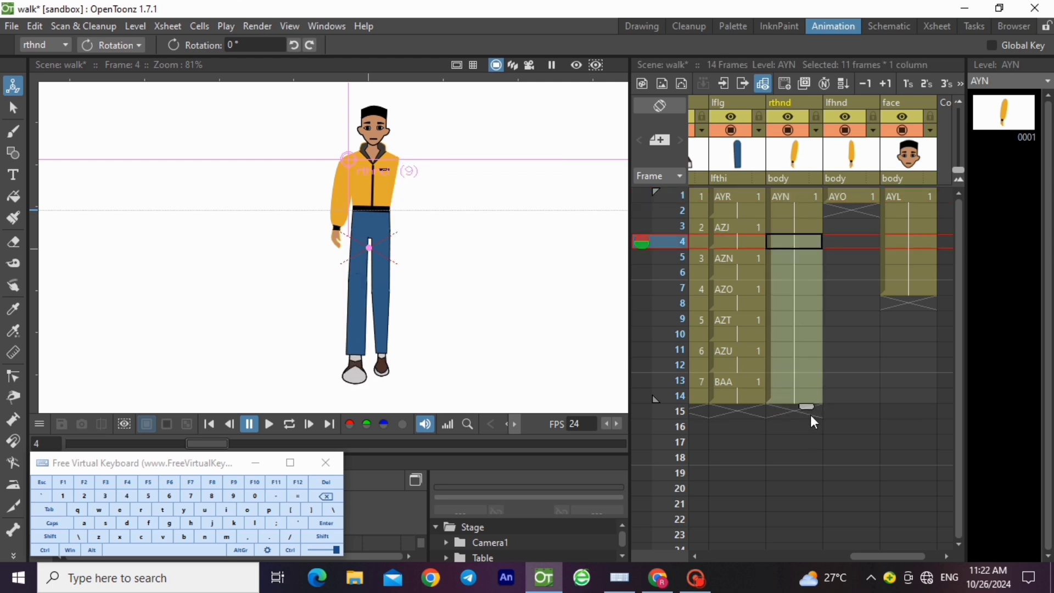
left_click(791, 289)
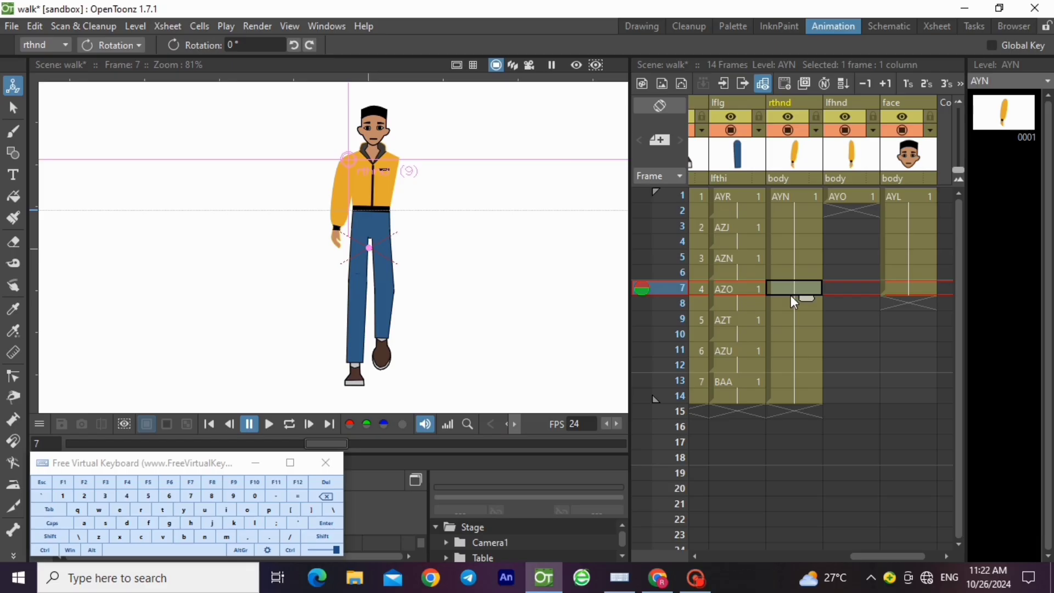
left_click(790, 275)
Step: Set a key for the rthnd arm on frame 1 and scale it globally to 117% at frame 6
left_click(798, 198)
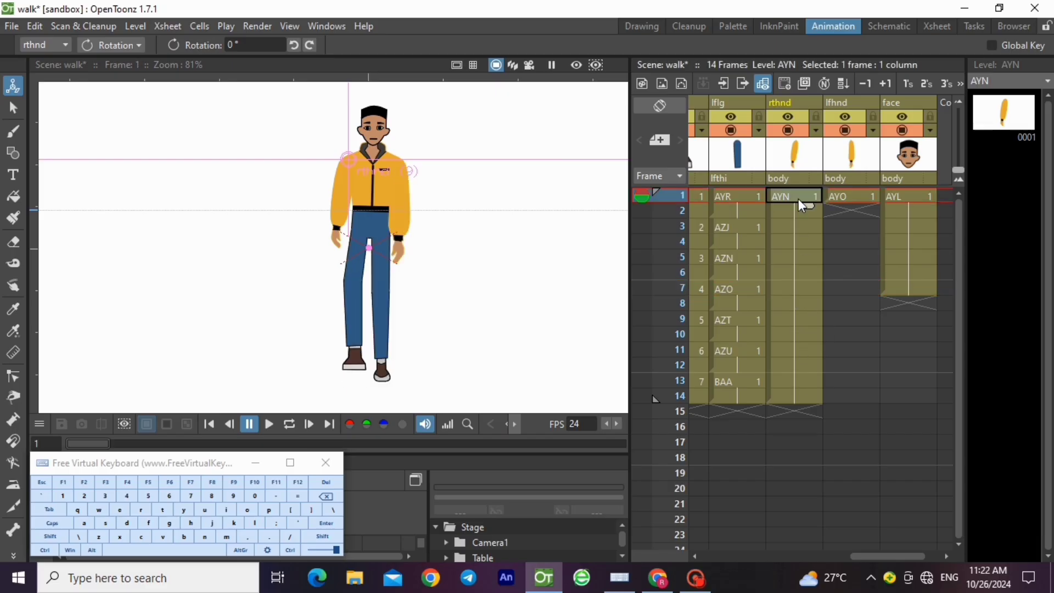
right_click(812, 198)
left_click(846, 188)
left_click(802, 289)
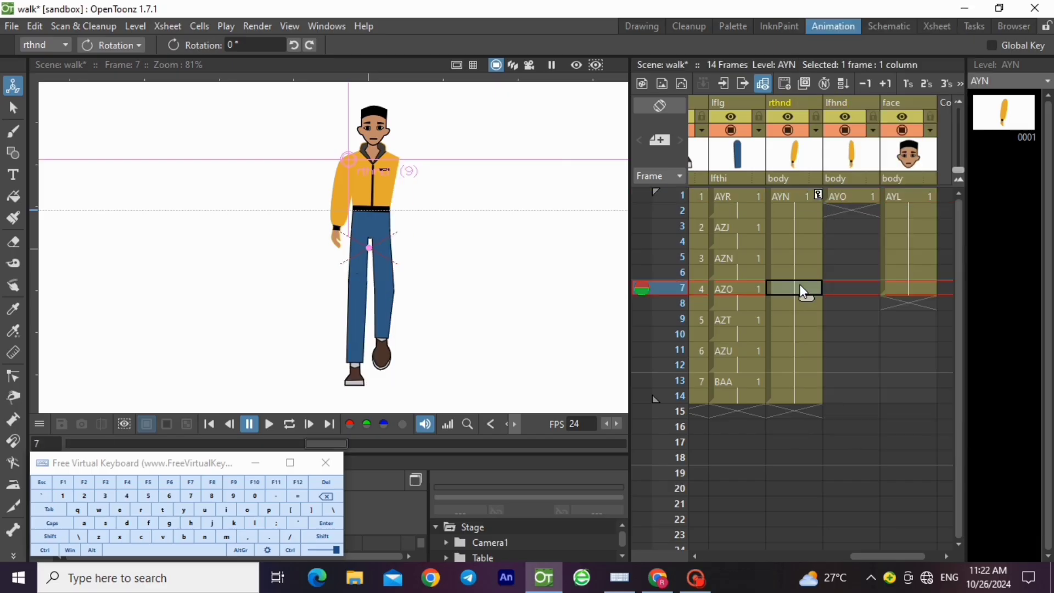
left_click(799, 279)
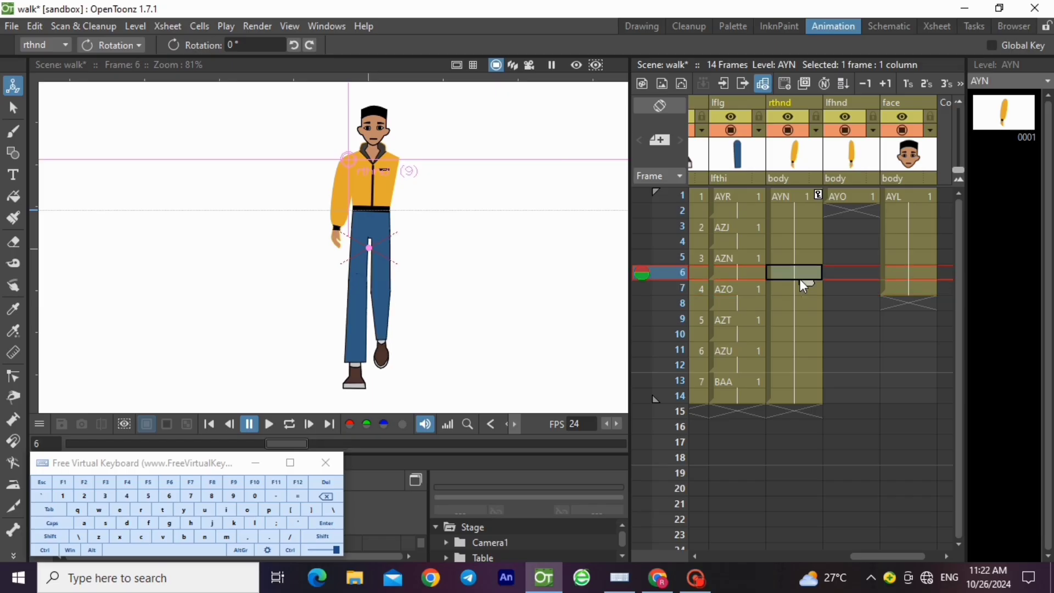
left_click(111, 45)
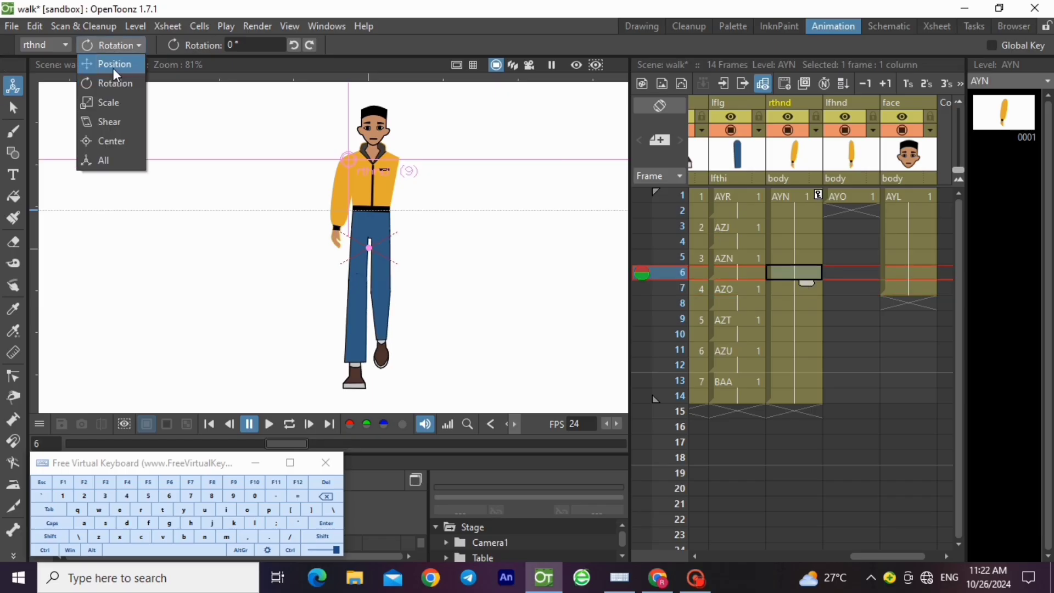
left_click(113, 104)
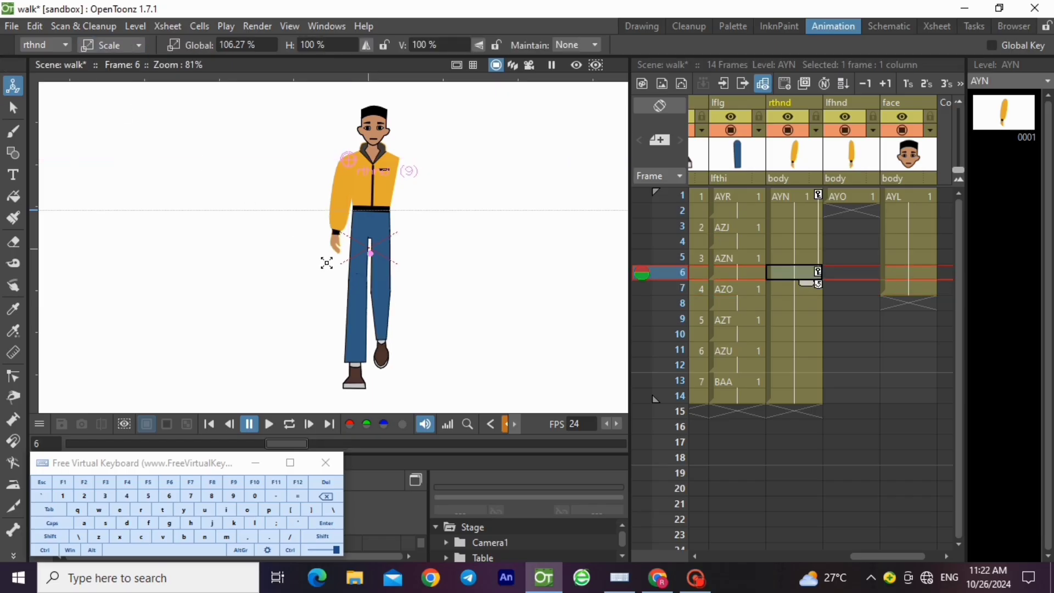
Step: Rotate the rthnd arm 3.55° at frame 6 and check its motion across frames 2–6
left_click(98, 48)
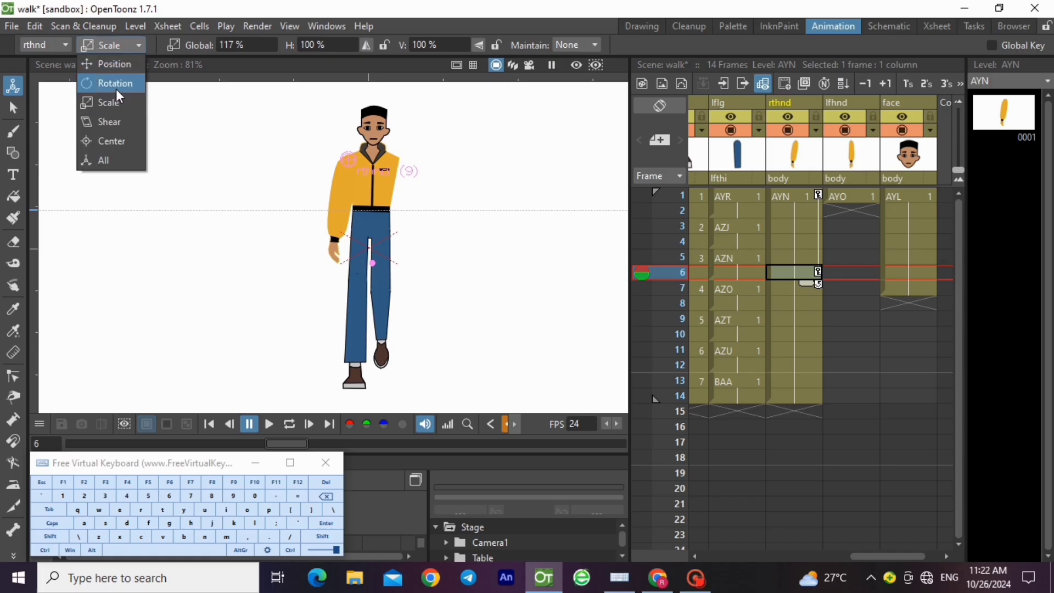
left_click(116, 89)
left_click_drag(317, 256, 323, 260)
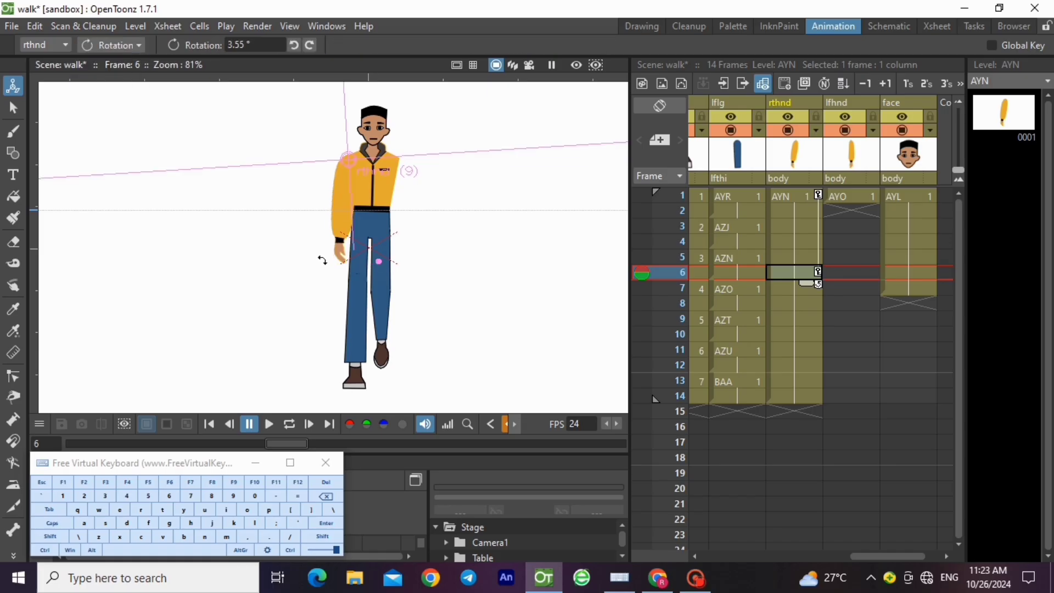
left_click(787, 211)
left_click(788, 226)
left_click(788, 242)
left_click(788, 259)
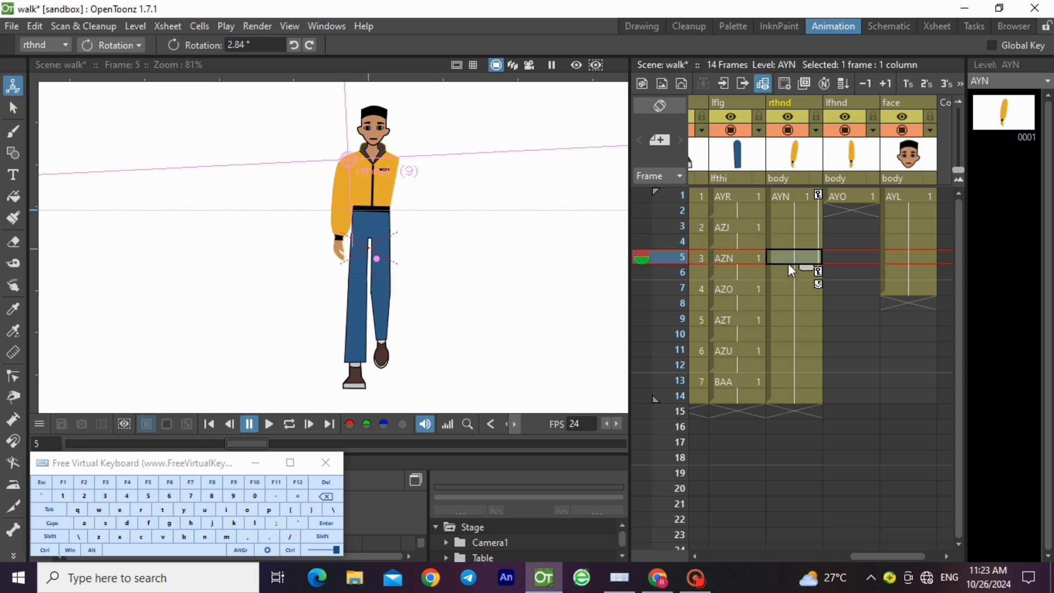
left_click(787, 275)
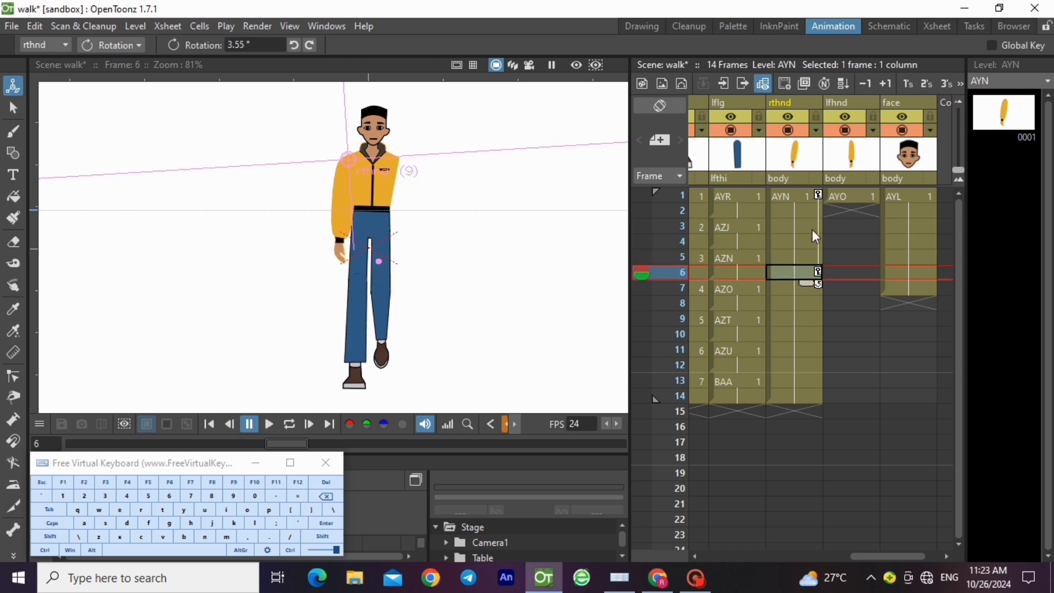
Step: Set a key for the rthnd arm at frame 8
left_click(791, 305)
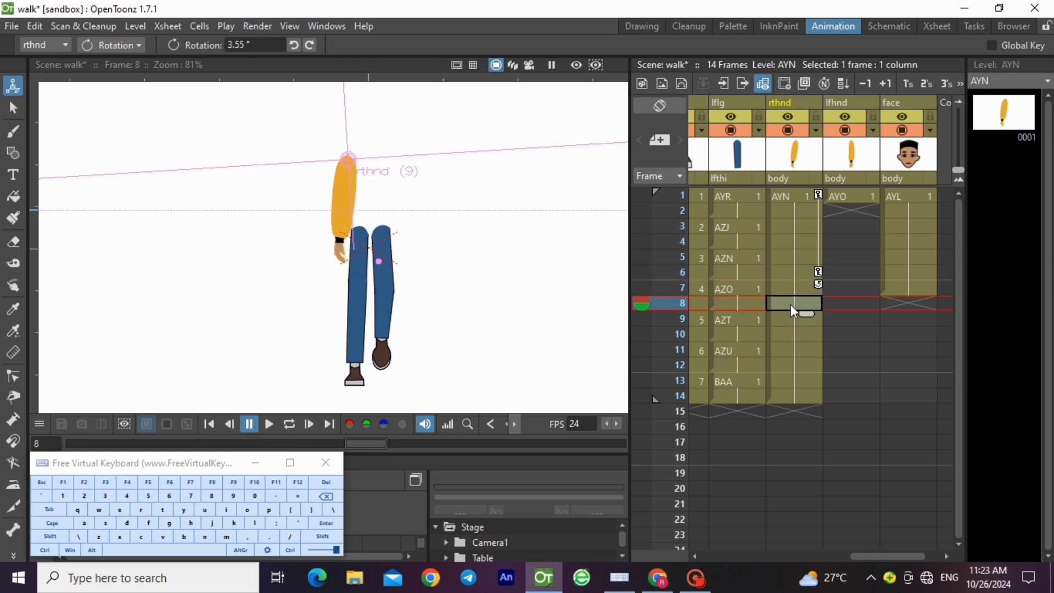
left_click(789, 288)
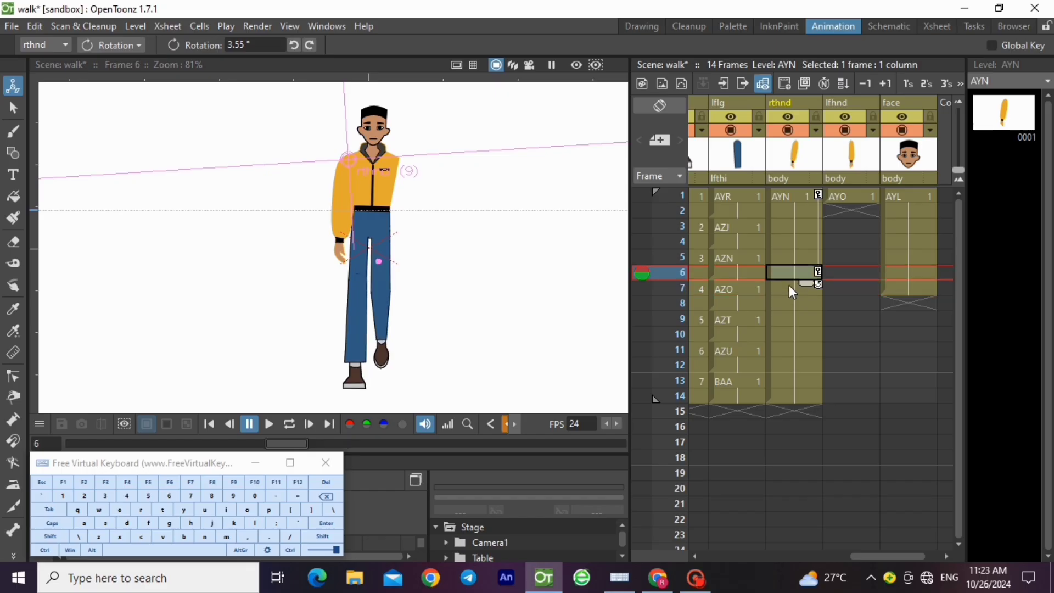
right_click(788, 302)
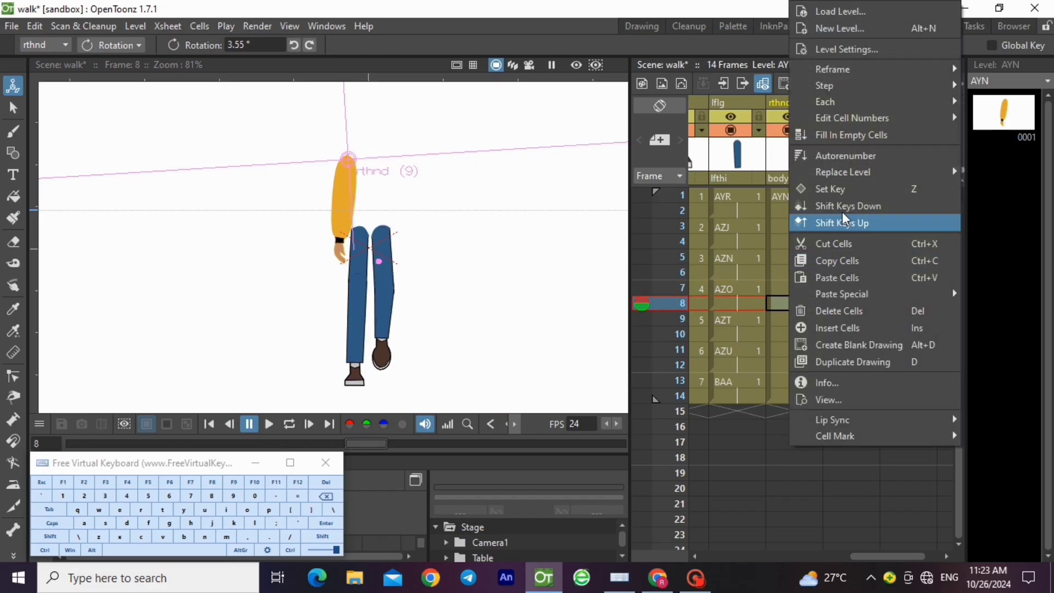
left_click(844, 193)
Step: At frame 14, scale the rthnd arm globally to 107.14% and rotate it to -0.59°
left_click(805, 395)
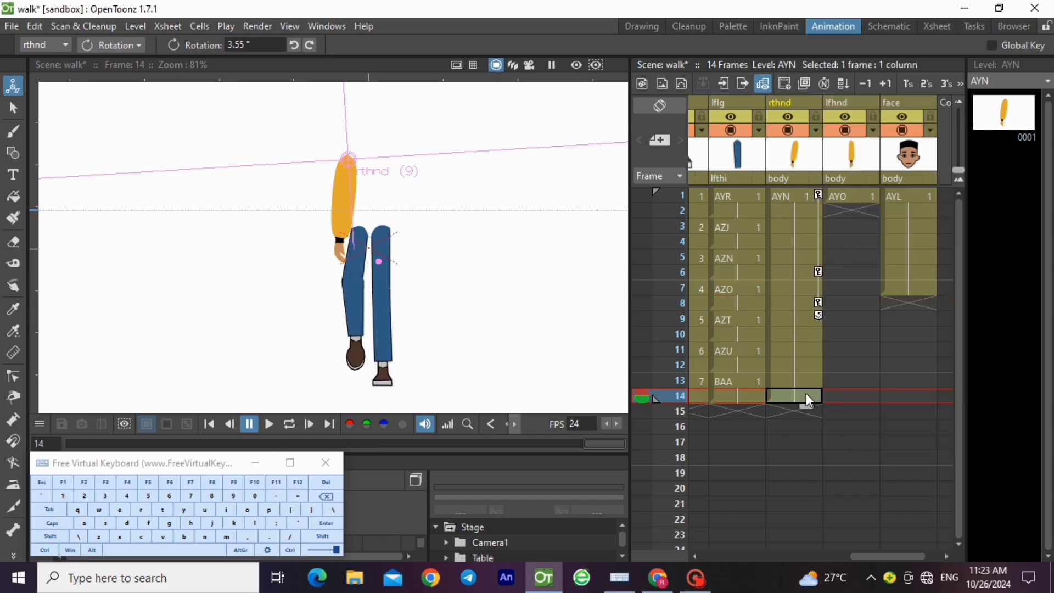
left_click(111, 45)
left_click(113, 98)
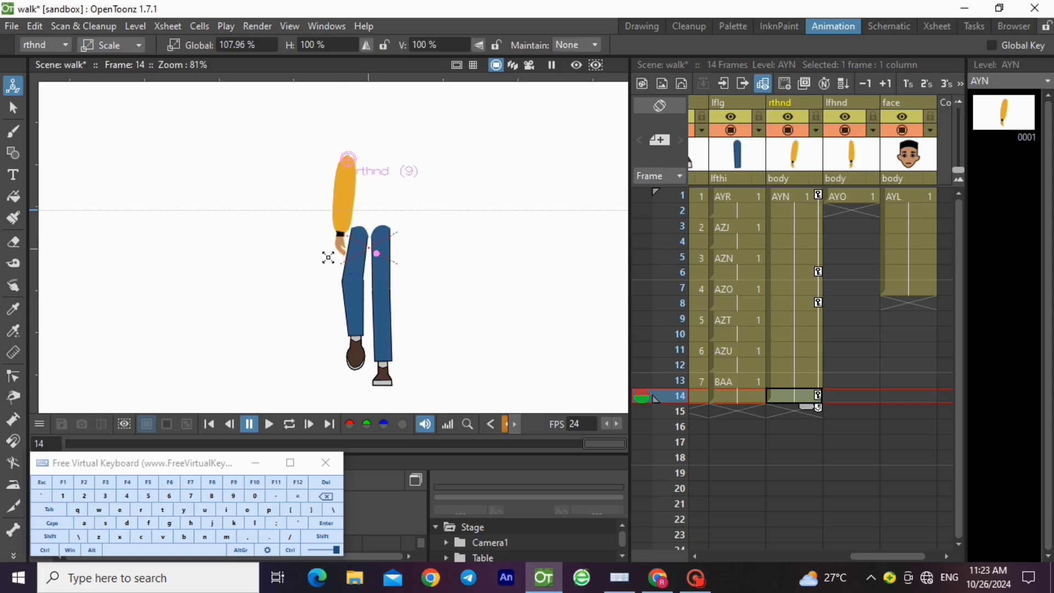
left_click(111, 45)
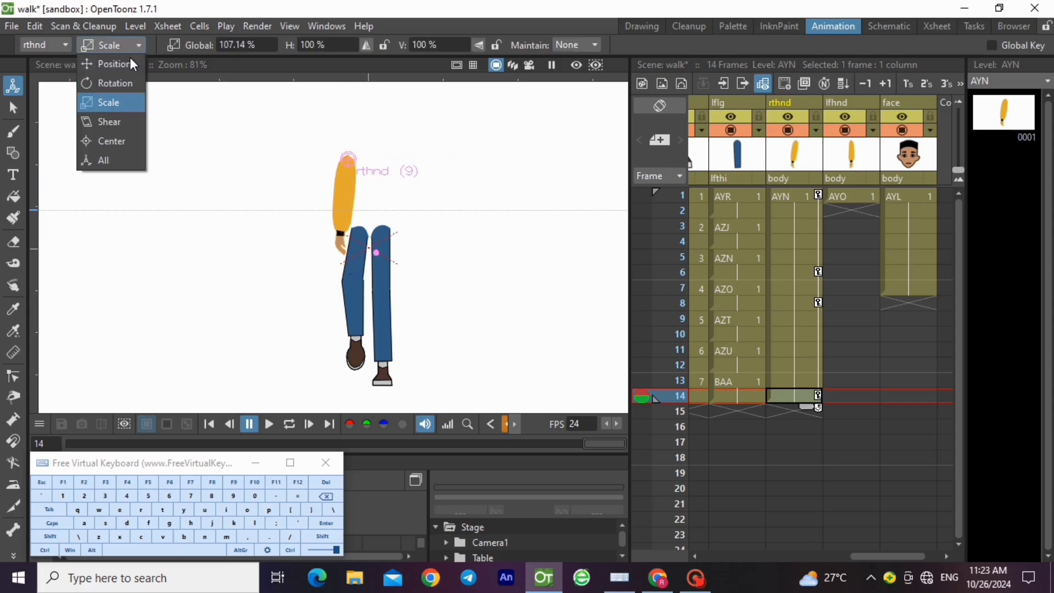
left_click(113, 82)
left_click_drag(318, 249, 313, 245)
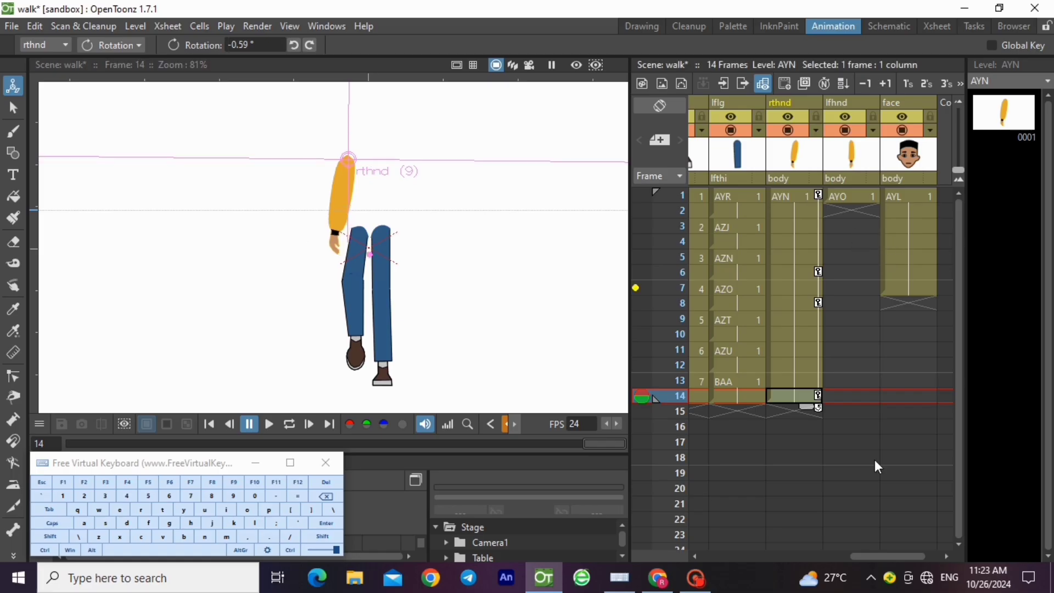
Step: Extend the body drawing AYM and the kmr drawing AYP from frame 7 through frame 14
left_click_drag(878, 556, 752, 530)
left_click(723, 294)
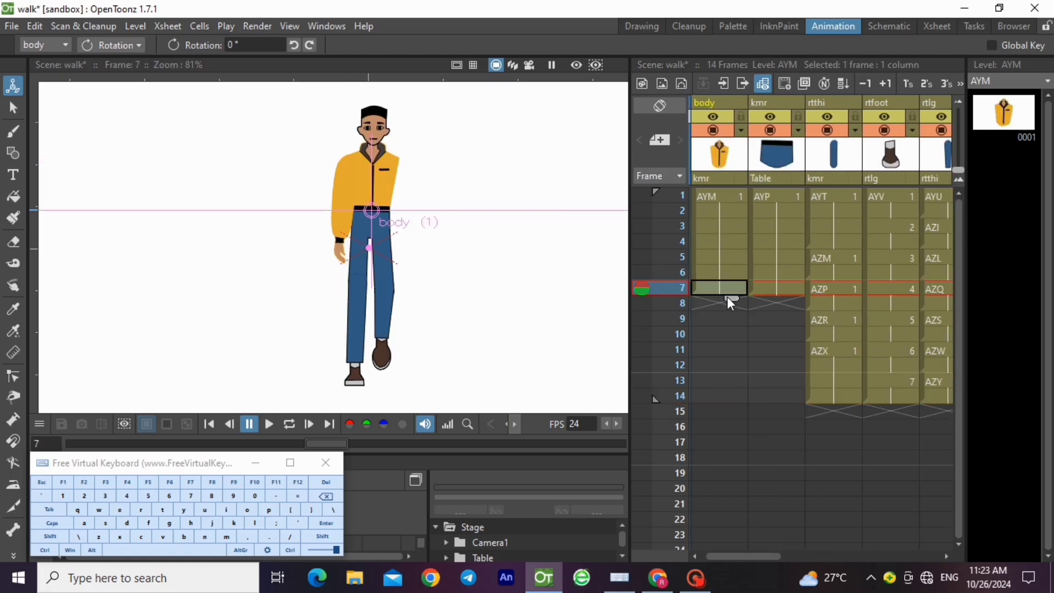
left_click_drag(726, 299, 724, 405)
left_click(788, 291)
left_click_drag(789, 298, 790, 406)
Step: Loop the walk playback from frame 1 to check the right arm's swing
left_click_drag(766, 559, 901, 556)
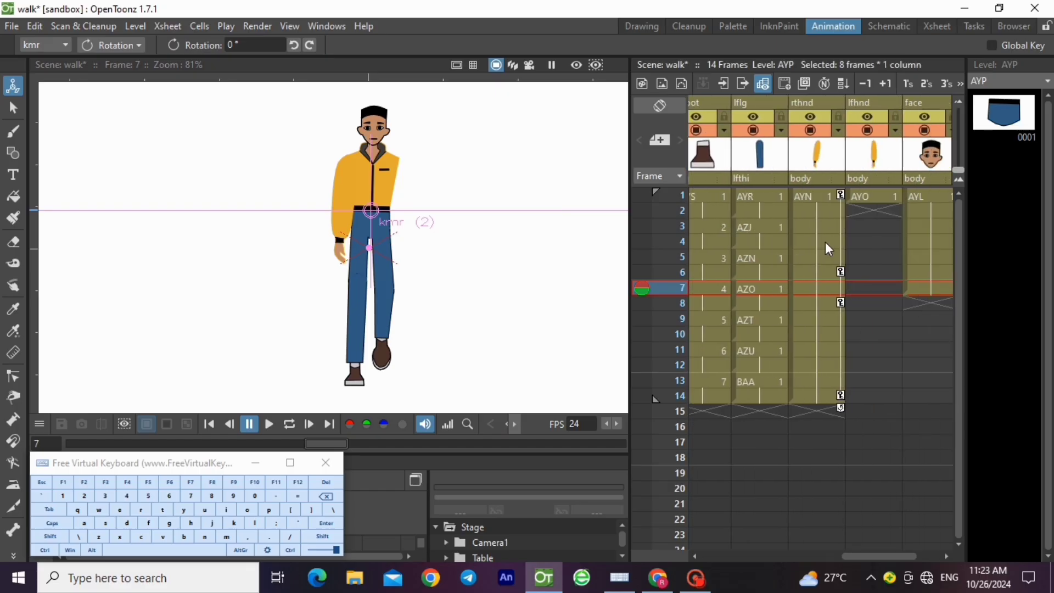
left_click(825, 197)
left_click(285, 426)
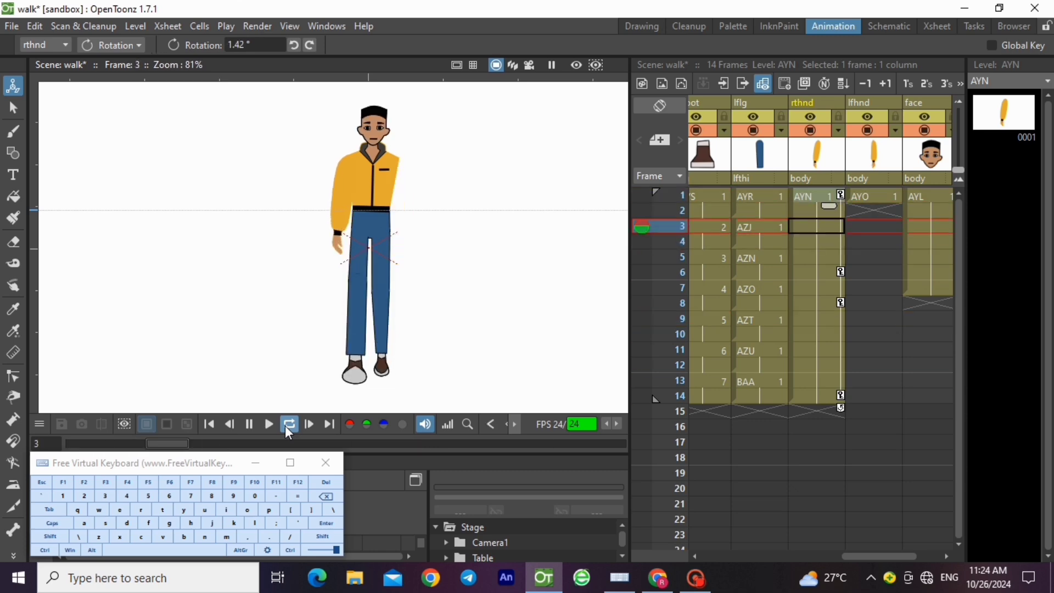
left_click(285, 426)
Step: Extend the lfhnd drawing AYO from frame 1 through frame 14 and set a key on frame 1
left_click(884, 199)
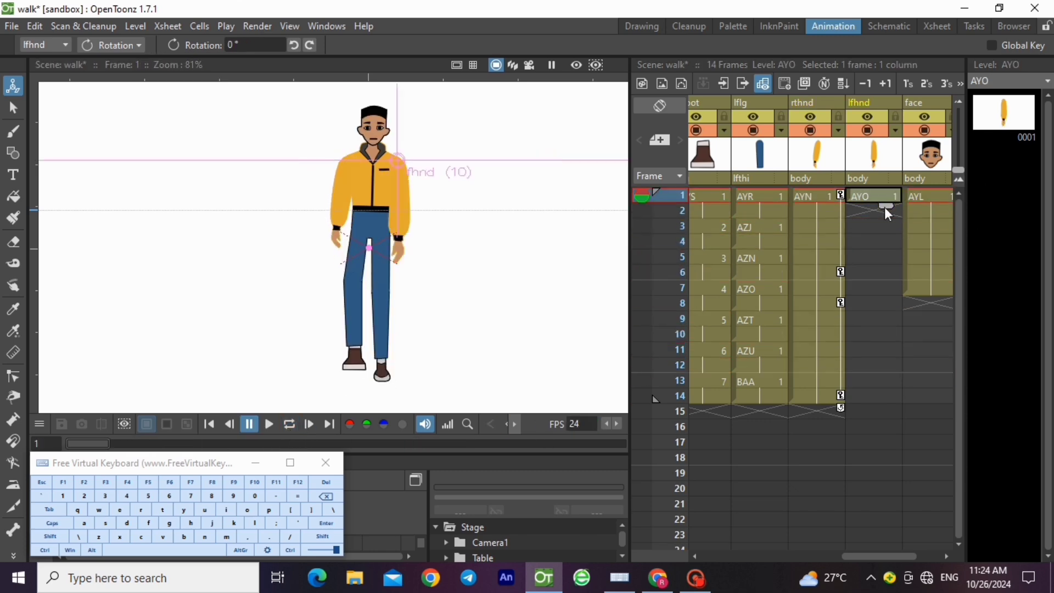
left_click_drag(885, 203, 890, 407)
right_click(882, 208)
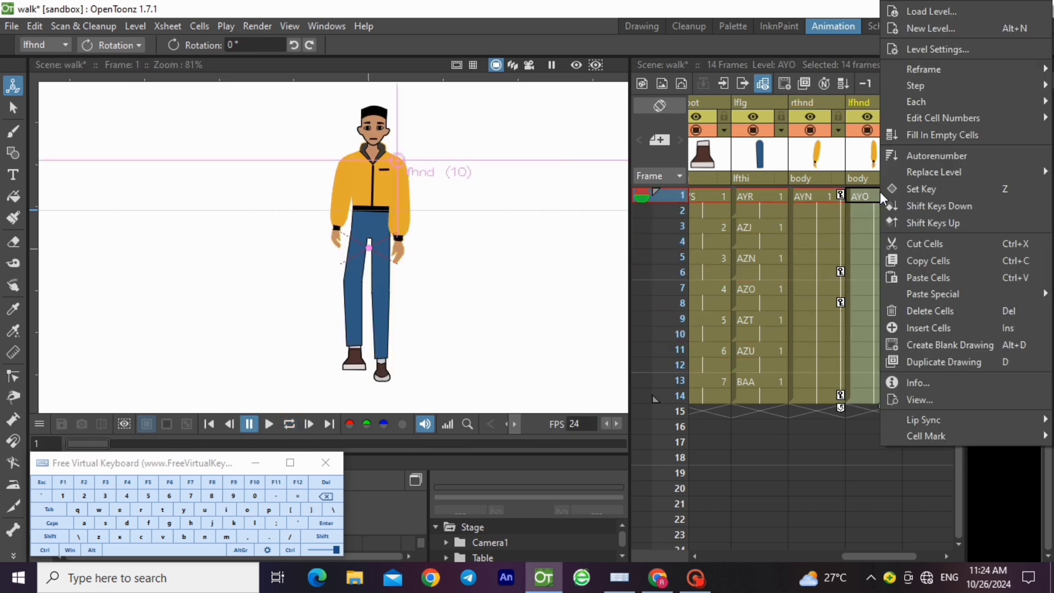
left_click(889, 188)
Step: Rotate the lfhnd arm to 3.61° and scale it globally to 89.16% at frame 6, holding that pose with a key at frame 8
left_click(880, 272)
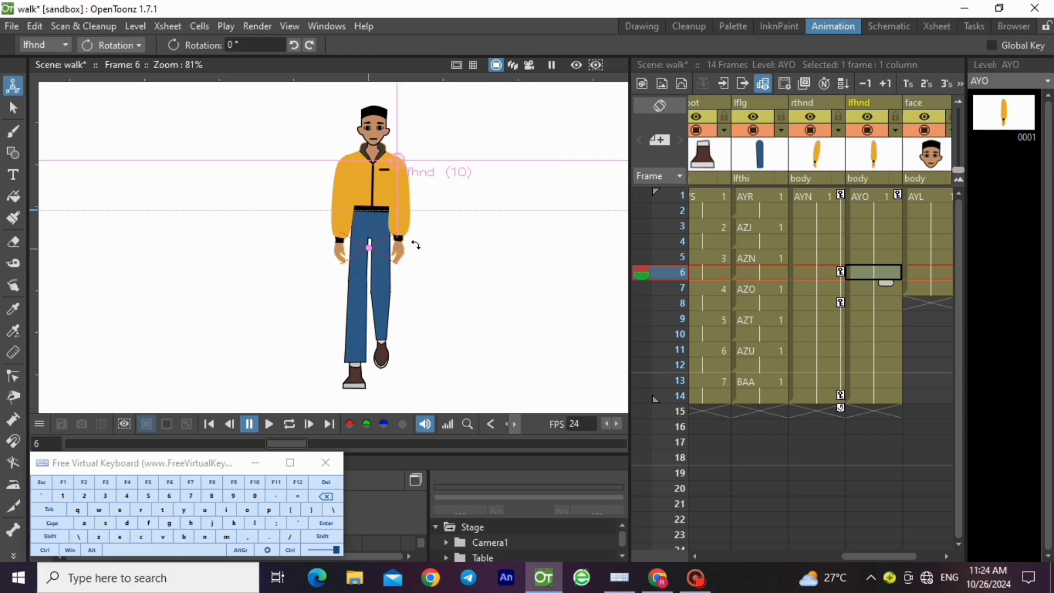
mouse_move(415, 246)
left_mouse_down()
mouse_move(426, 243)
mouse_move(417, 239)
left_mouse_up()
left_click(110, 44)
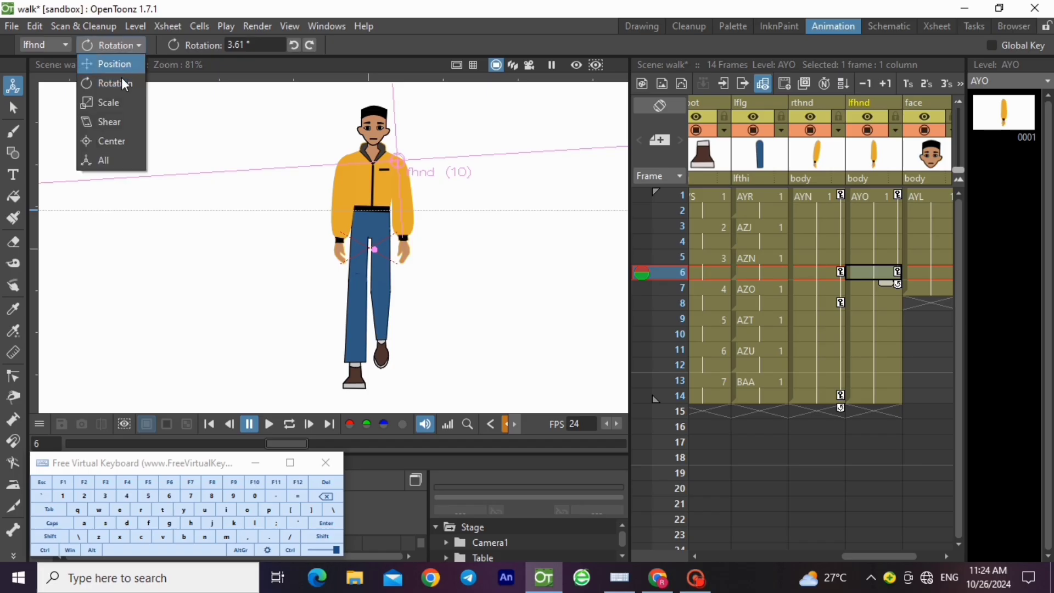
left_click(110, 101)
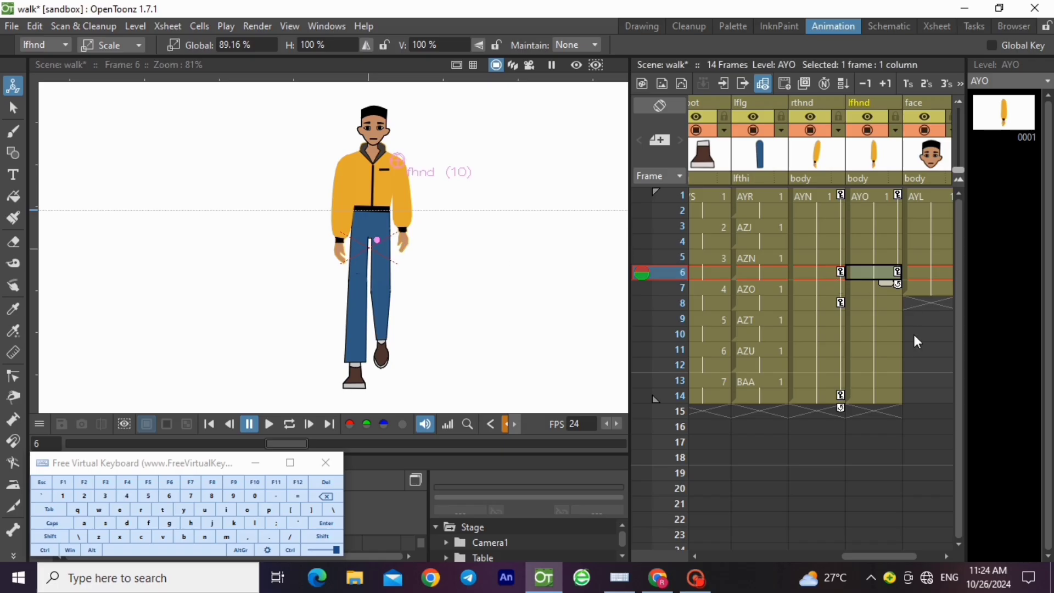
right_click(880, 309)
left_click(919, 188)
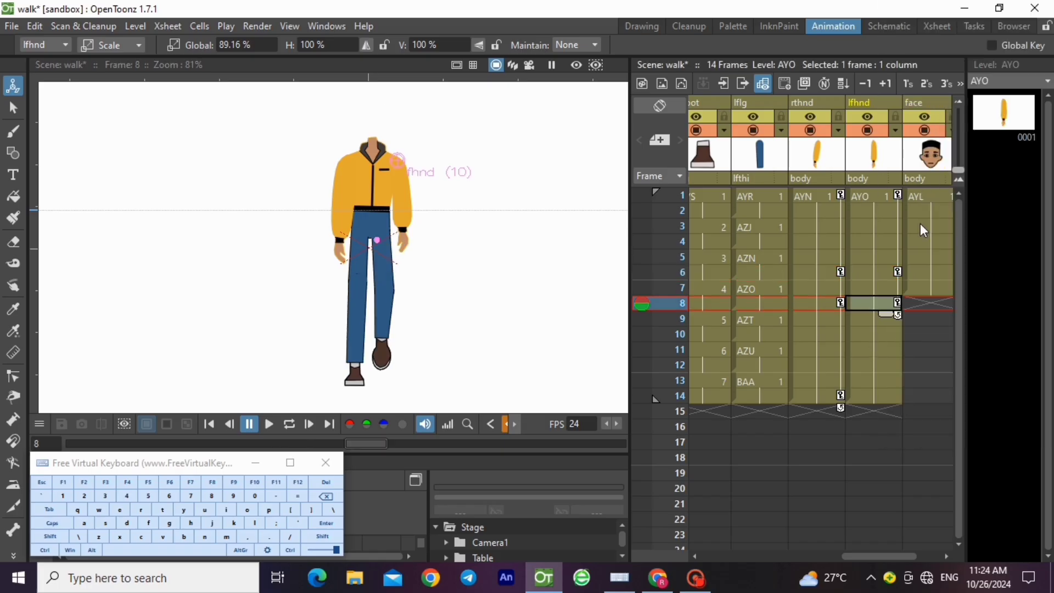
Step: At frame 14, scale the lfhnd arm globally to 102.46% and rotate it to 1.95°
left_click(893, 398)
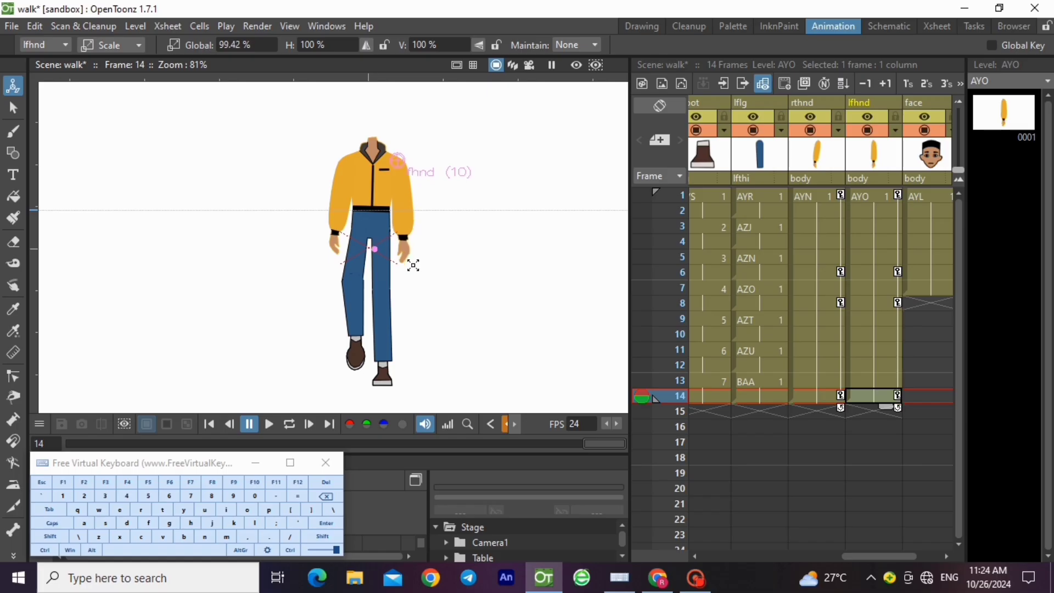
left_click(107, 46)
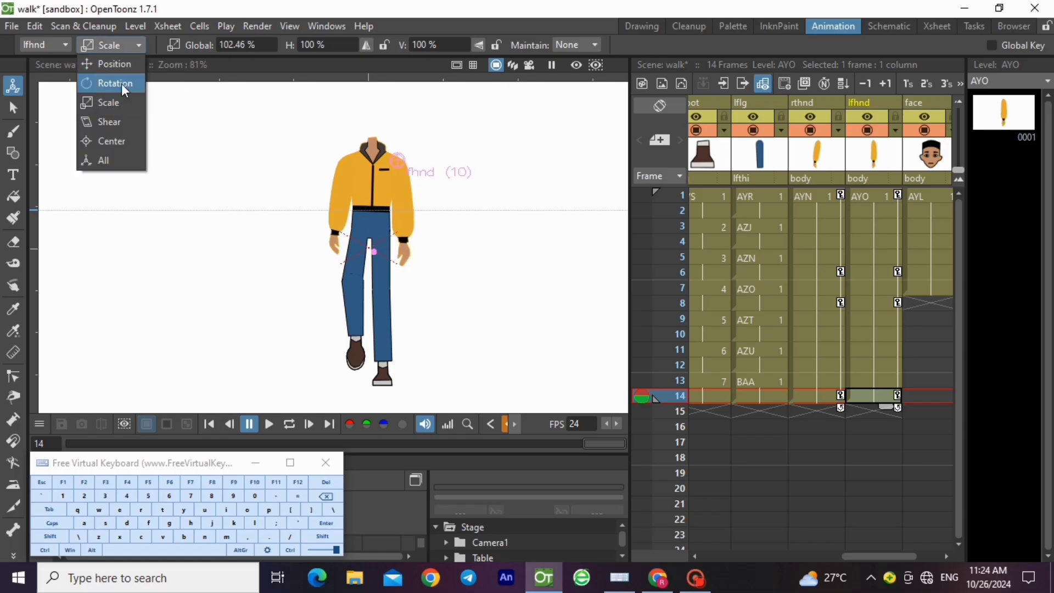
left_click(110, 82)
left_click_drag(430, 263, 427, 260)
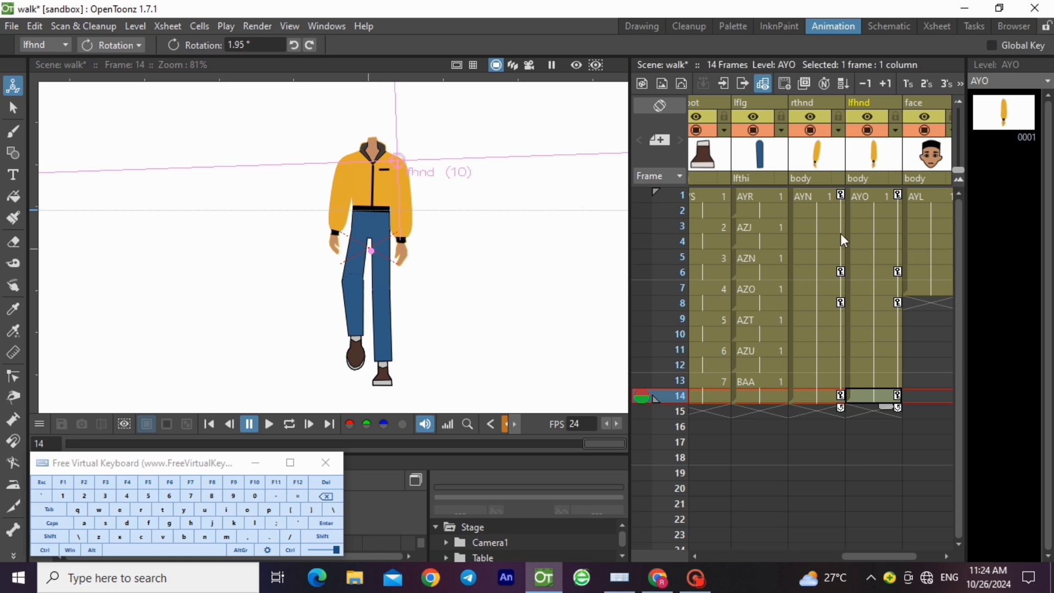
Step: Loop the playback from frame 1 to check both arms swinging together
left_click(870, 199)
left_click(291, 424)
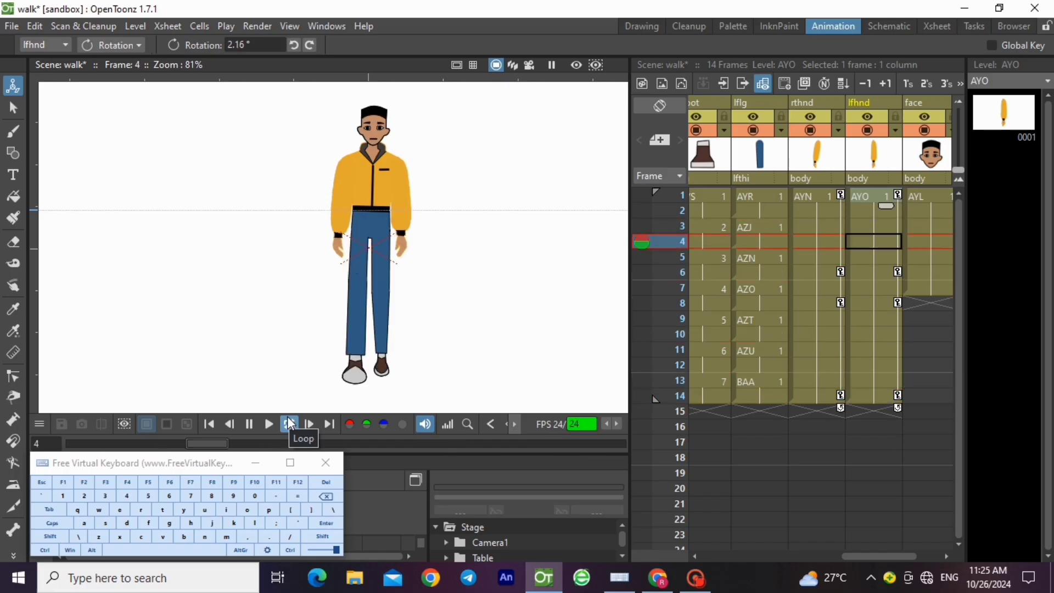
left_click(289, 423)
Step: Extend the face drawing AYL from frame 7 through frame 14 and set a key for it on frame 1
left_click(931, 290)
left_click_drag(930, 305, 940, 397)
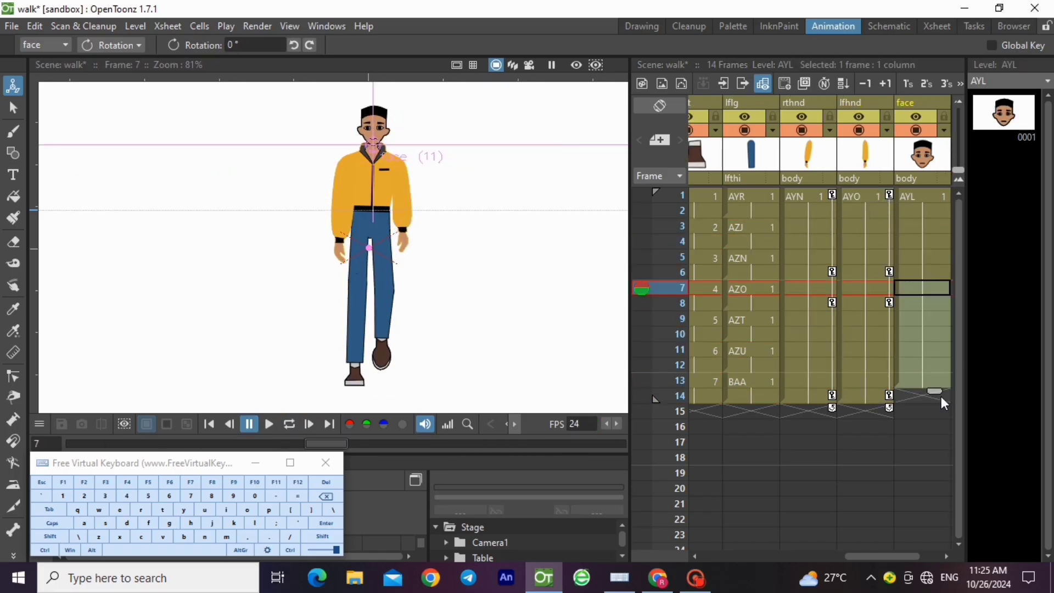
left_click(929, 197)
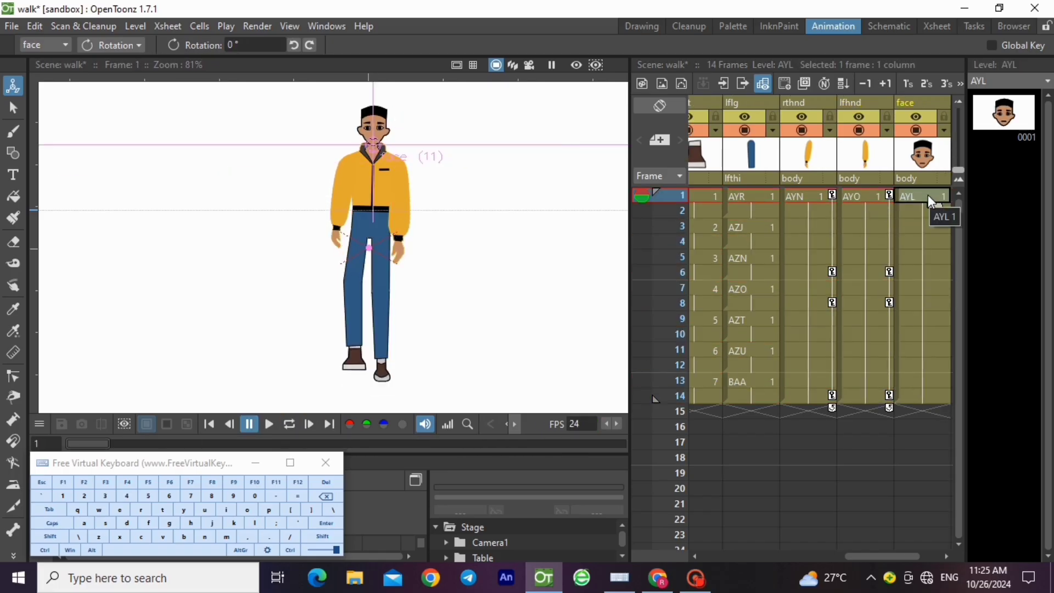
right_click(928, 194)
left_click(928, 194)
Step: Keyframe the face's tilt at -3.04° on frame 4, held with a key on frame 8, and at 2° on frame 12
left_click(920, 239)
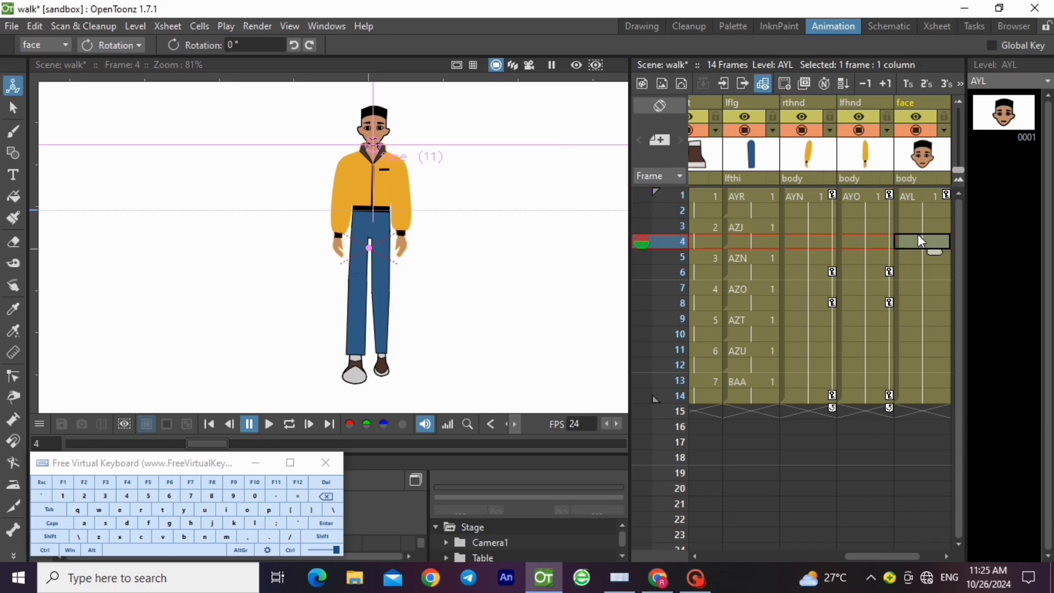
scroll(357, 110, "up", 5)
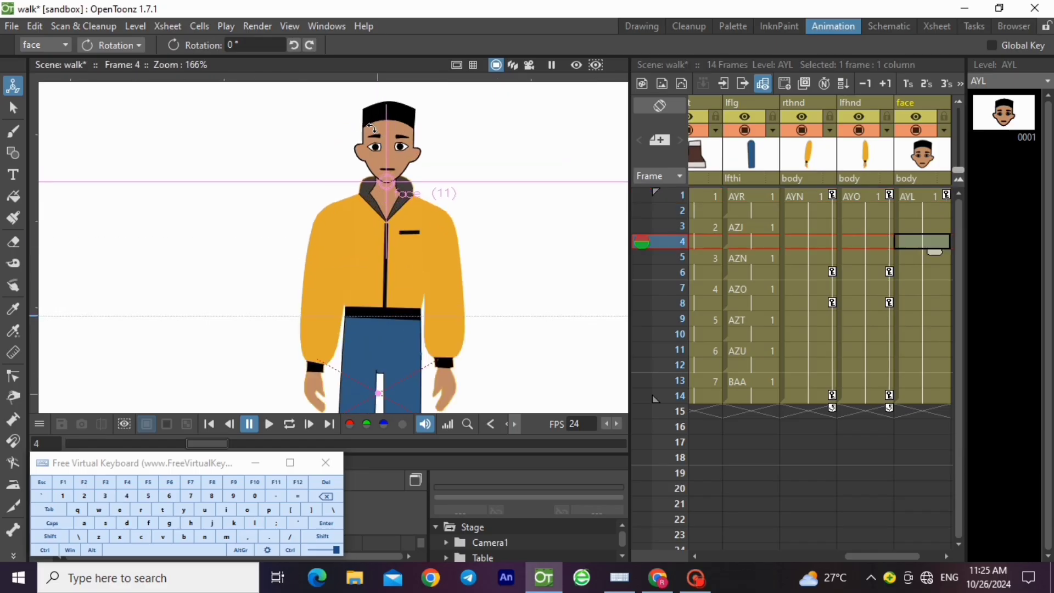
left_click_drag(419, 176, 421, 178)
right_click(933, 306)
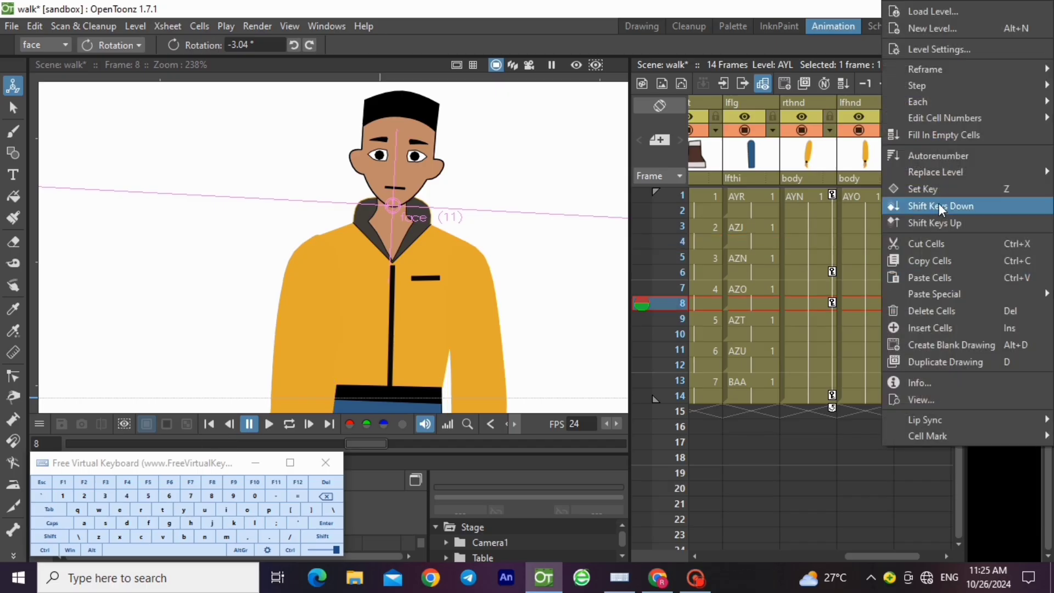
left_click(936, 187)
left_click(935, 365)
left_click_drag(356, 164, 375, 193)
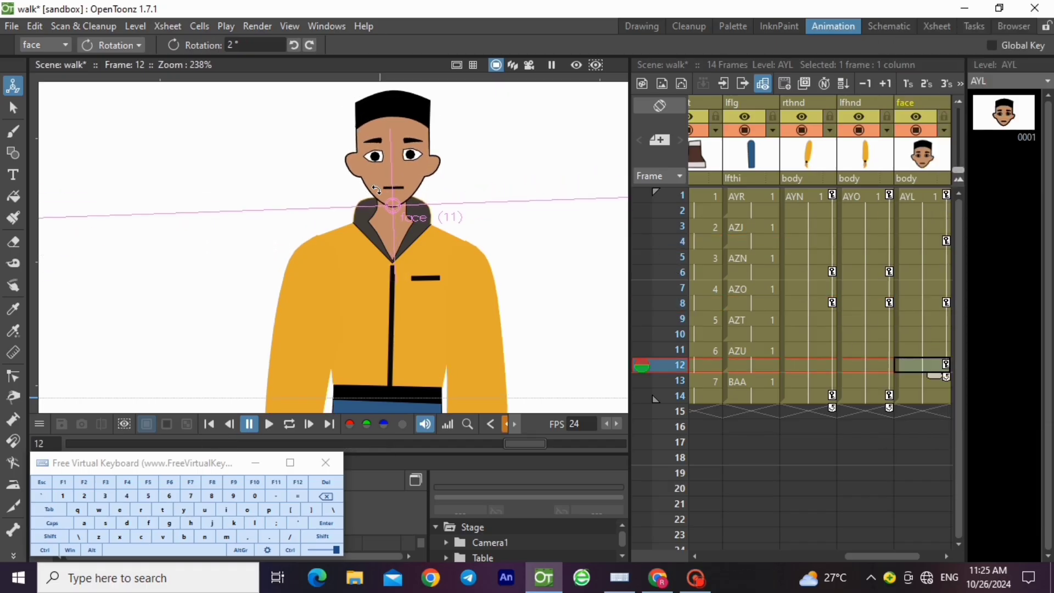
Step: Loop the playback from frame 1 with the whole figure in view to check the head tilt
left_click(936, 196)
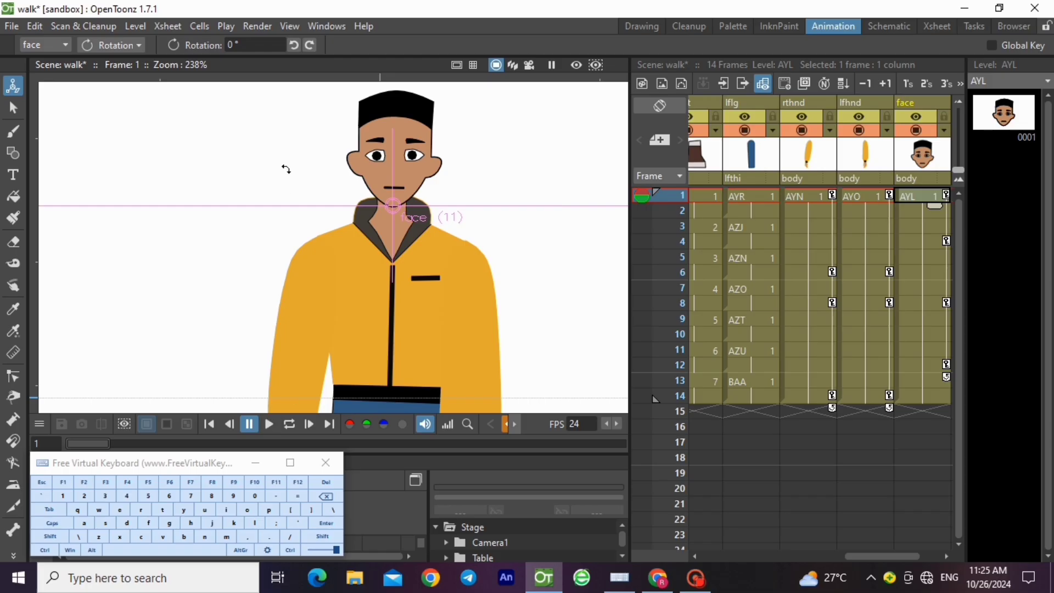
scroll(286, 170, "down", 5)
left_click(291, 423)
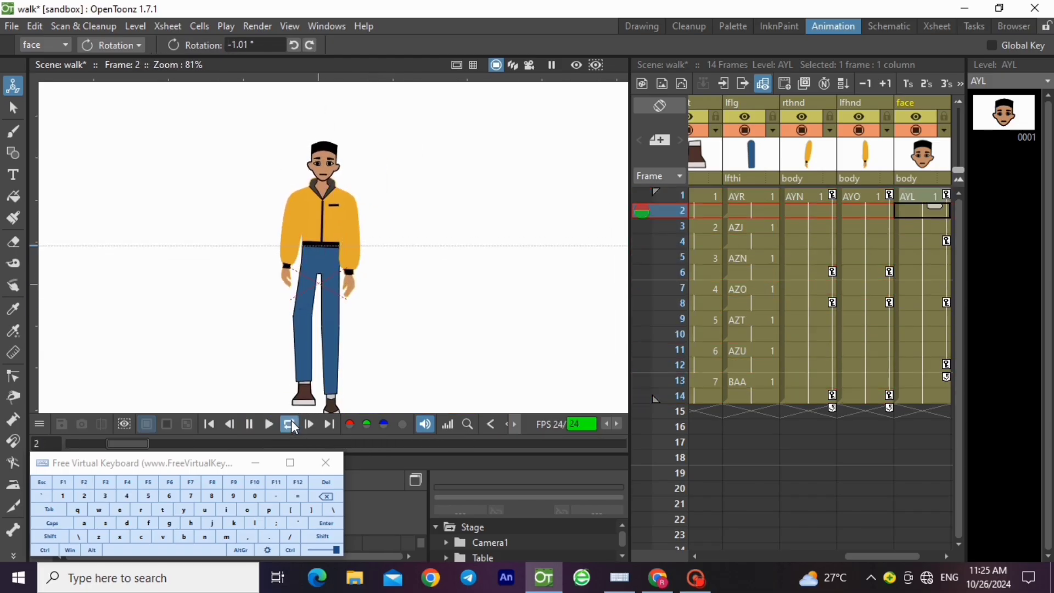
left_click(291, 424)
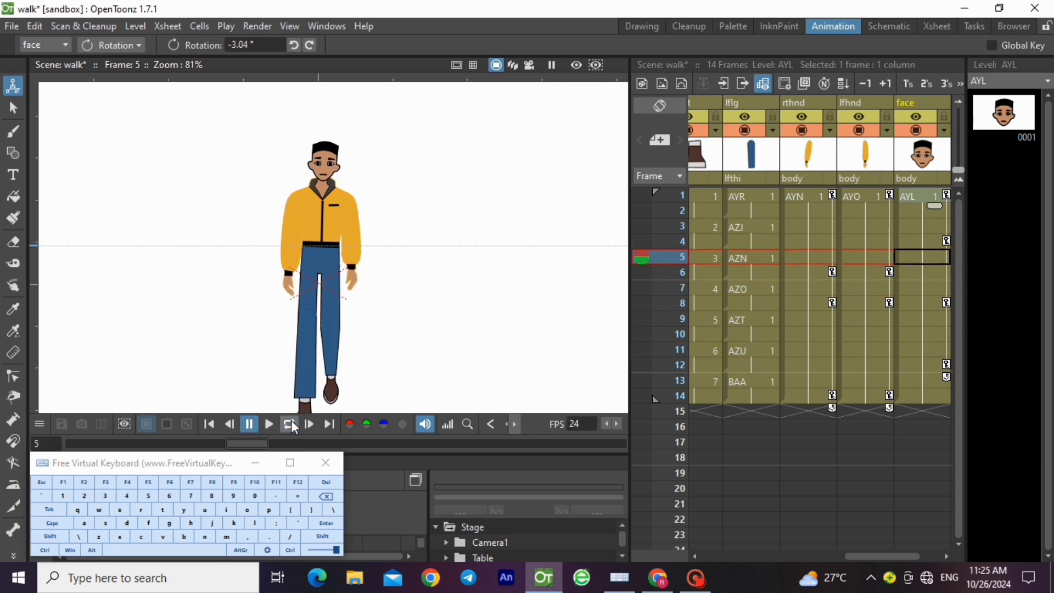
Step: Set a key for the body on frame 1 and rotate it to 3.95° at frame 5
left_click_drag(870, 555, 686, 445)
left_click(721, 196)
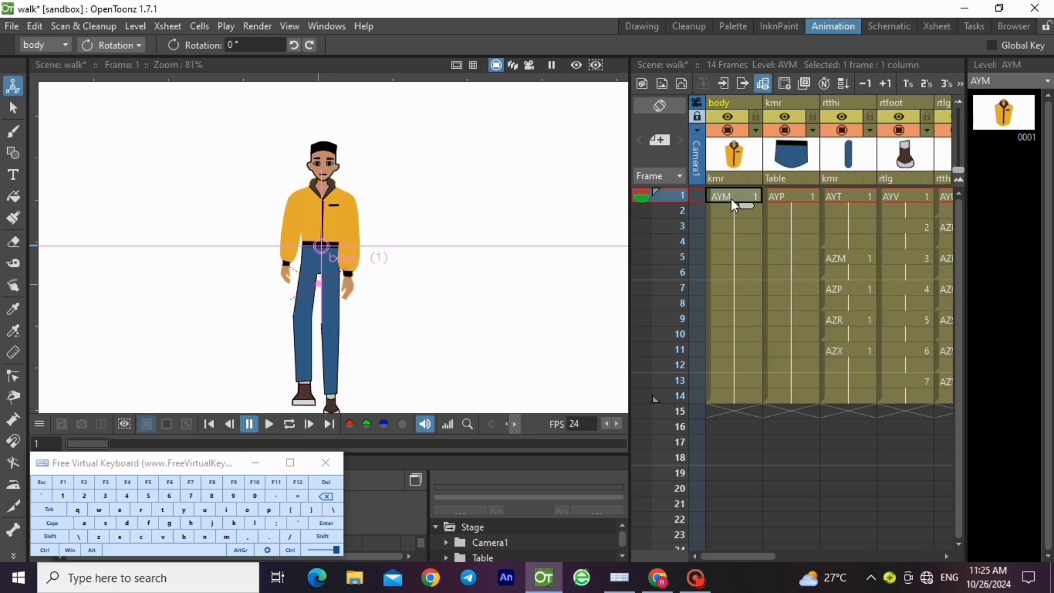
right_click(730, 198)
left_click(829, 183)
left_click(745, 258)
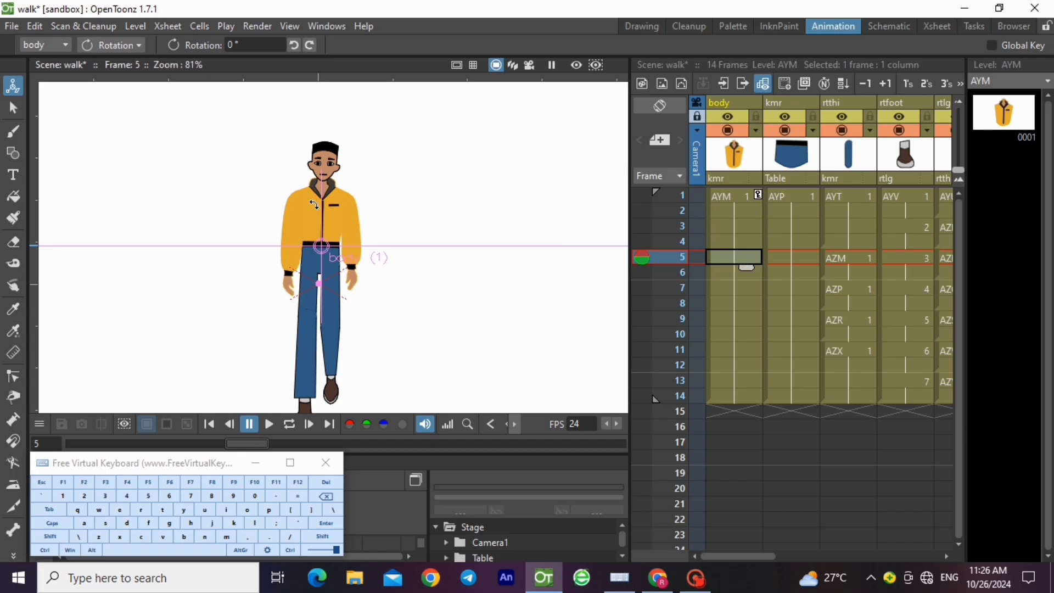
left_click_drag(313, 205, 310, 205)
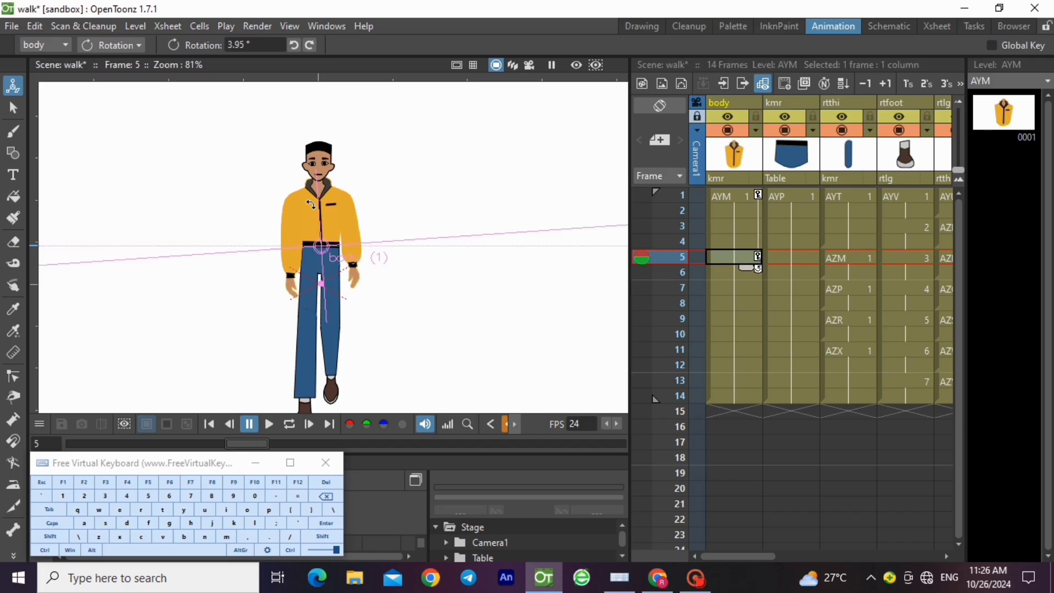
Step: Set a key for the body at frame 7 and rotate it to 0.15° at frame 14
left_click(747, 291)
right_click(751, 282)
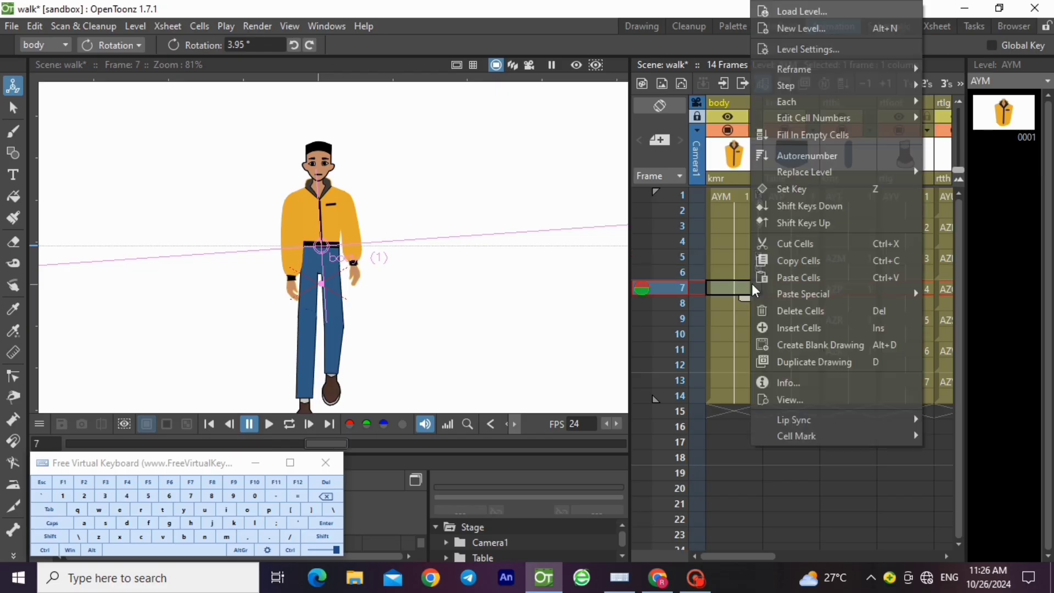
left_click(816, 190)
left_click(740, 395)
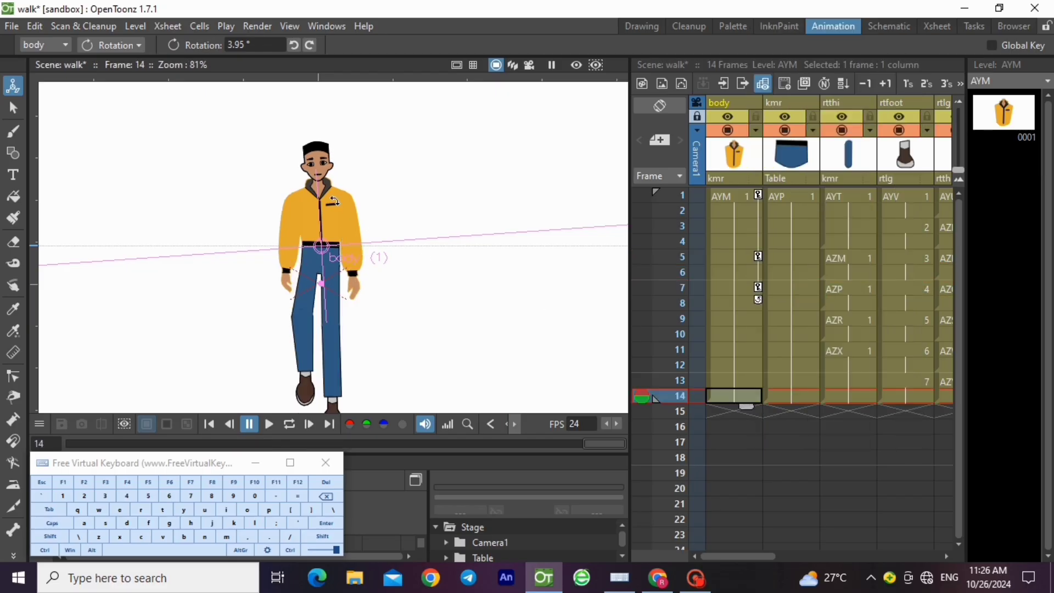
left_click_drag(334, 201, 336, 204)
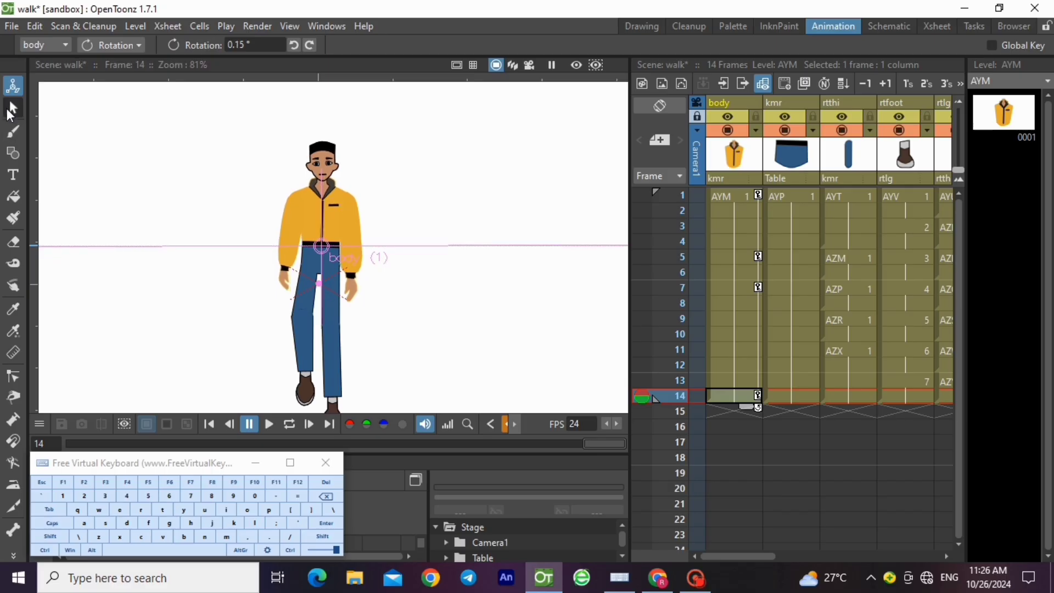
Step: Switch to the Selection tool and loop the walk playback to review the body sway with the full figure in view
left_click(12, 110)
left_click(798, 196)
left_click(286, 422)
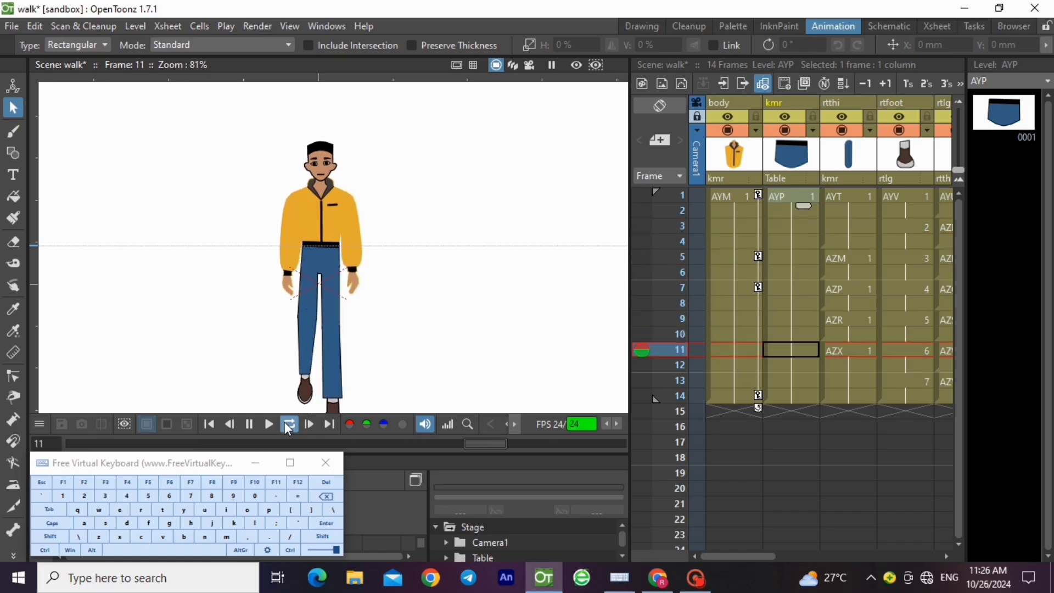
left_click(287, 423)
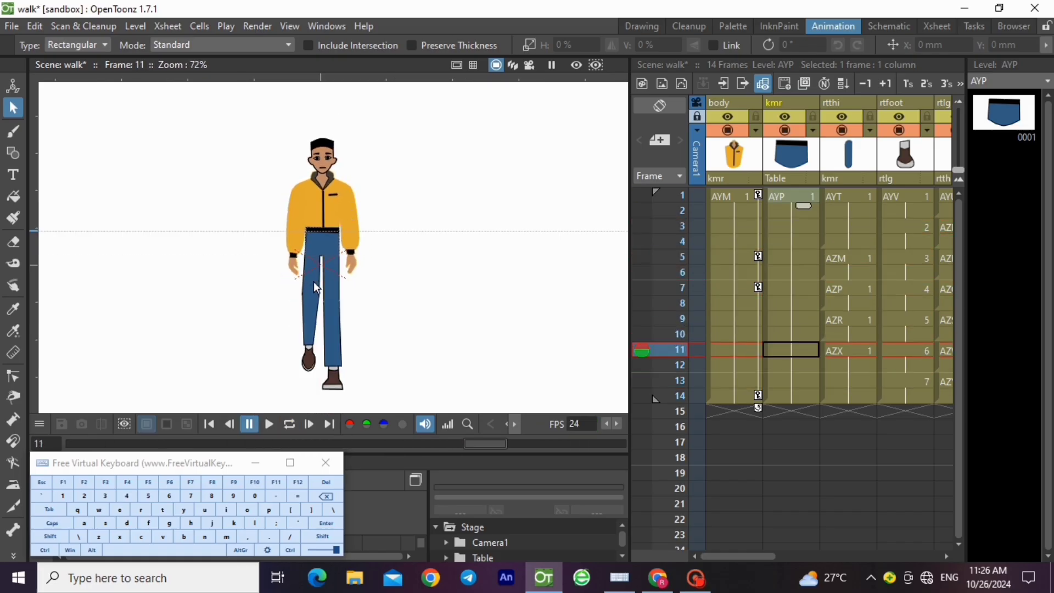
scroll(314, 281, "up", 1)
scroll(327, 407, "up", 1)
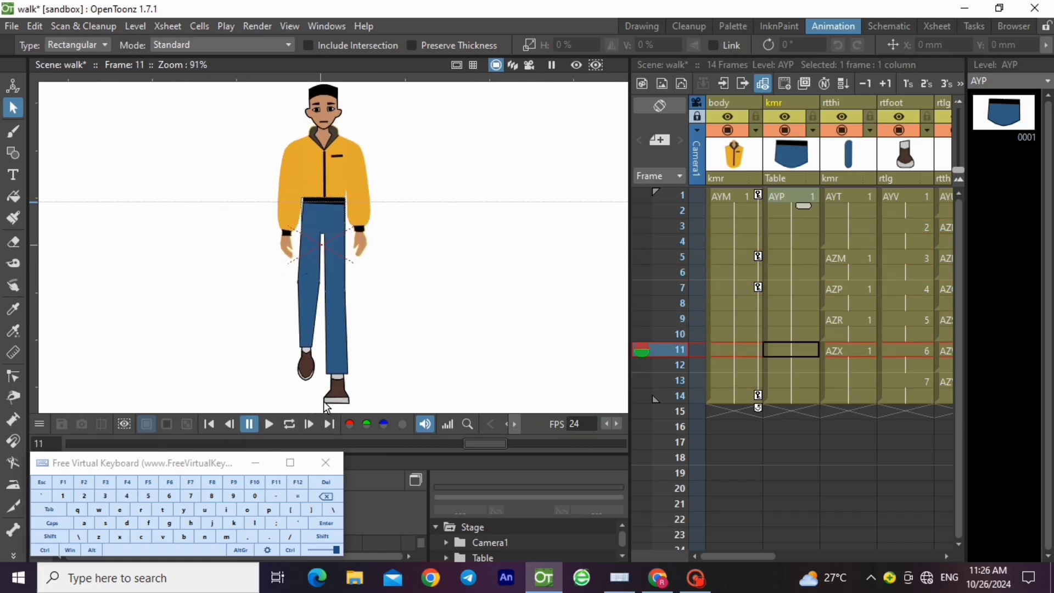
left_click(287, 424)
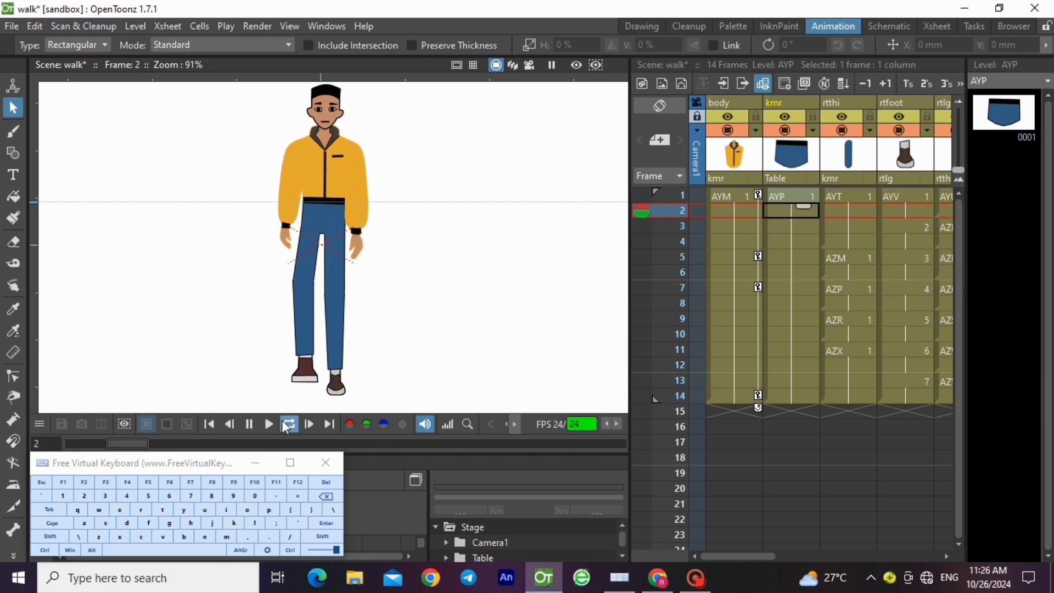